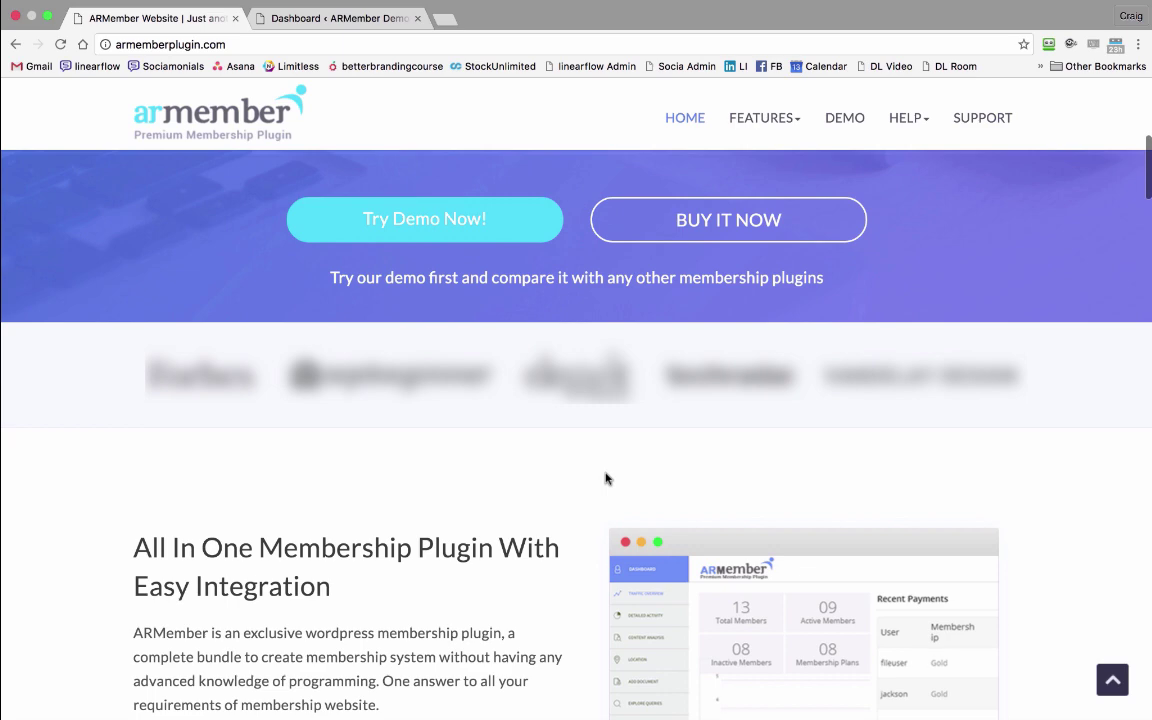
Look through the ARMember home page's feature sections, from easy integration and content restriction to the form builder, setup wizard and video tutorial.
scroll(605, 478, "down", 5)
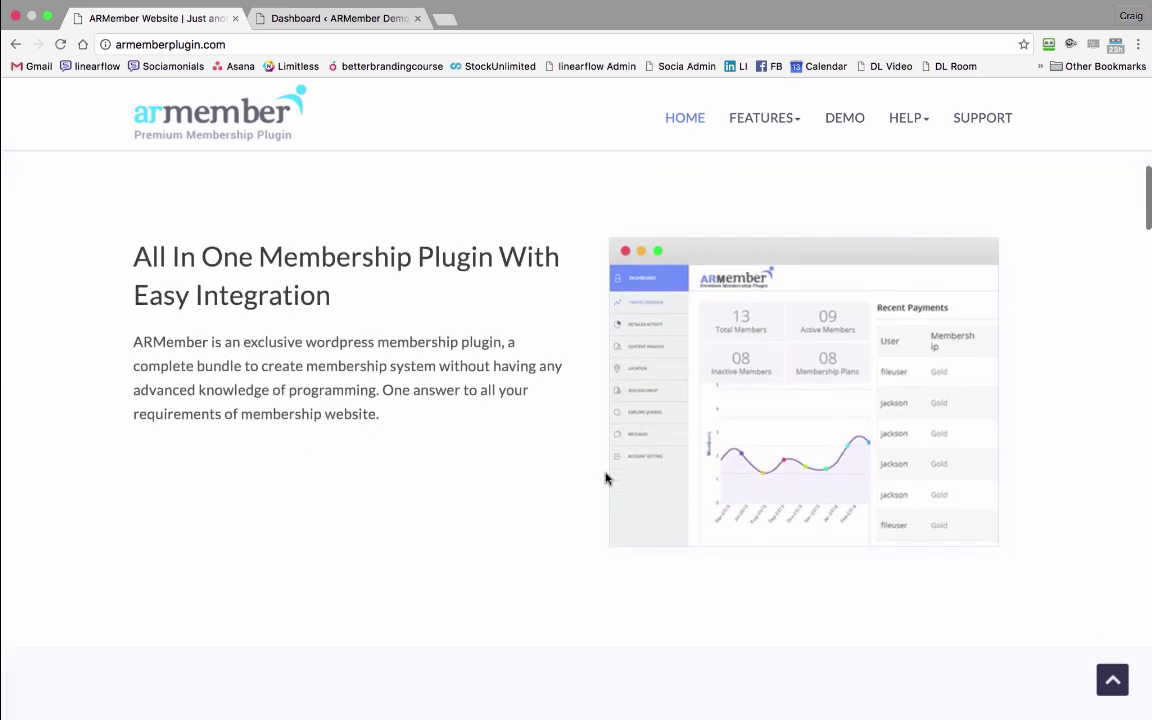
scroll(605, 478, "down", 2)
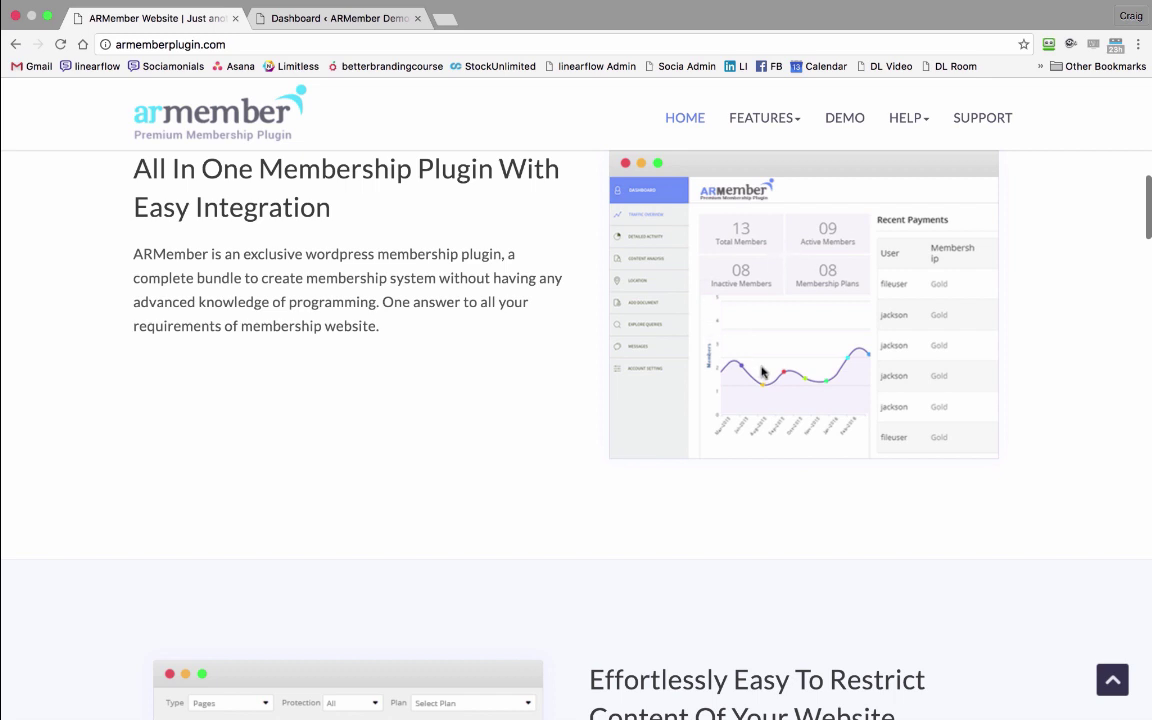
scroll(762, 372, "down", 3)
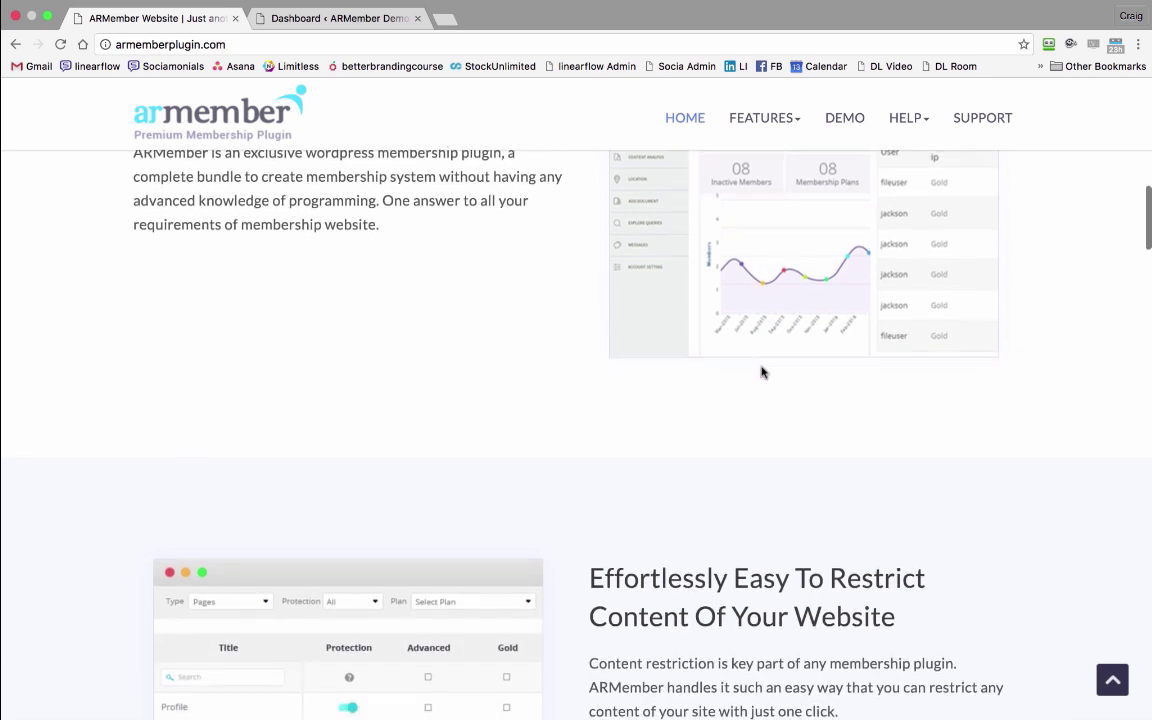
scroll(762, 372, "down", 3)
scroll(762, 372, "down", 3)
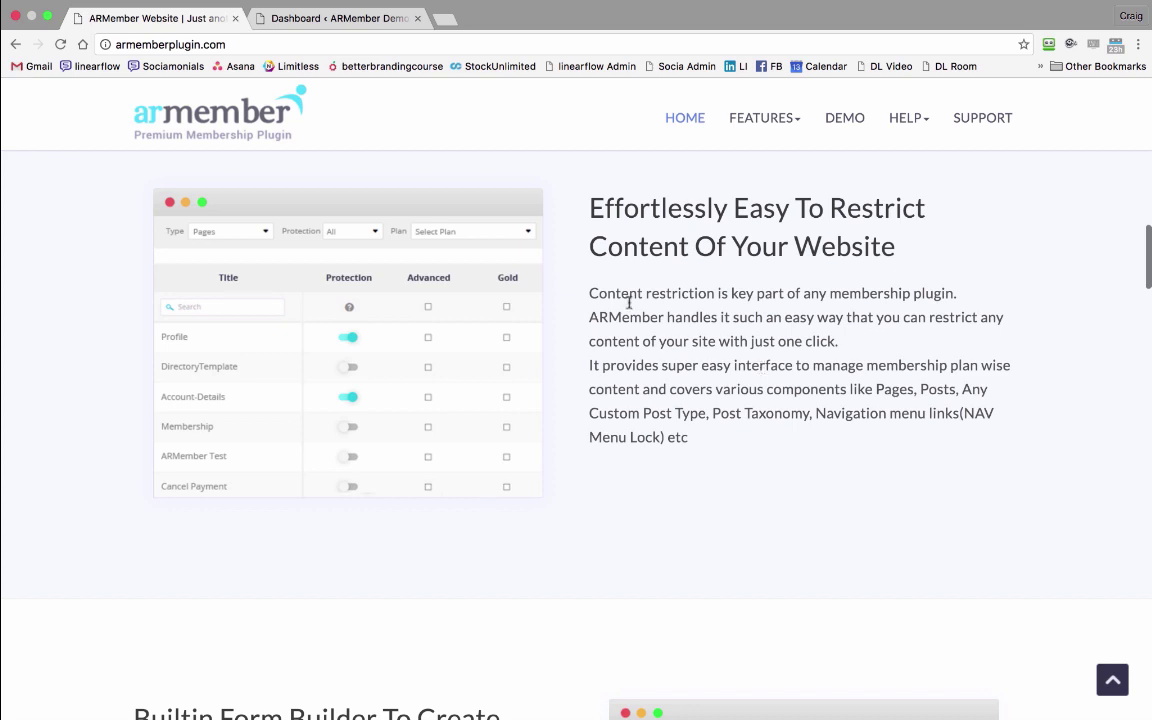
scroll(500, 313, "down", 7)
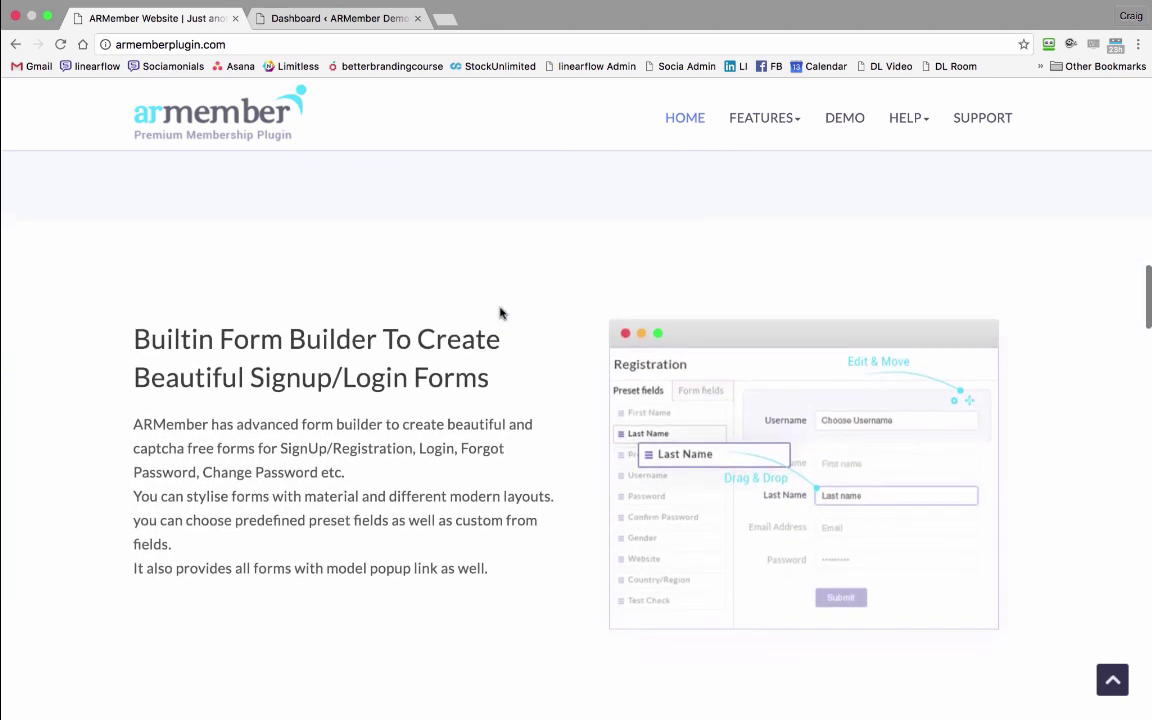
scroll(500, 310, "down", 3)
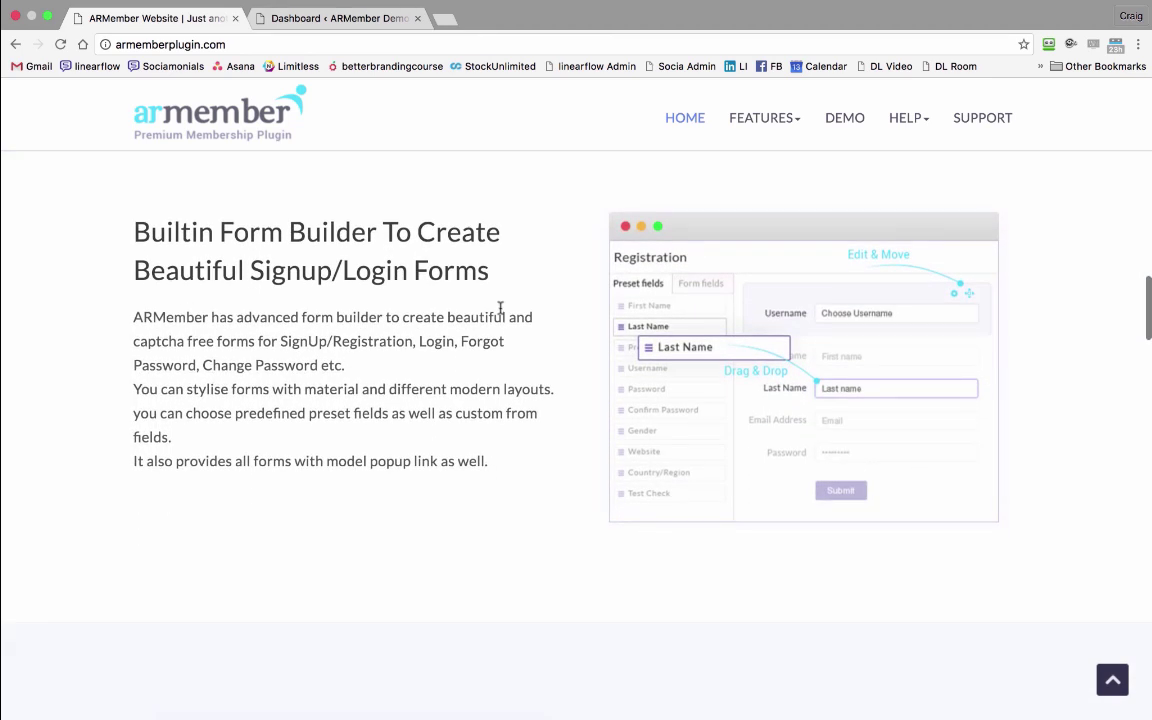
scroll(500, 310, "down", 9)
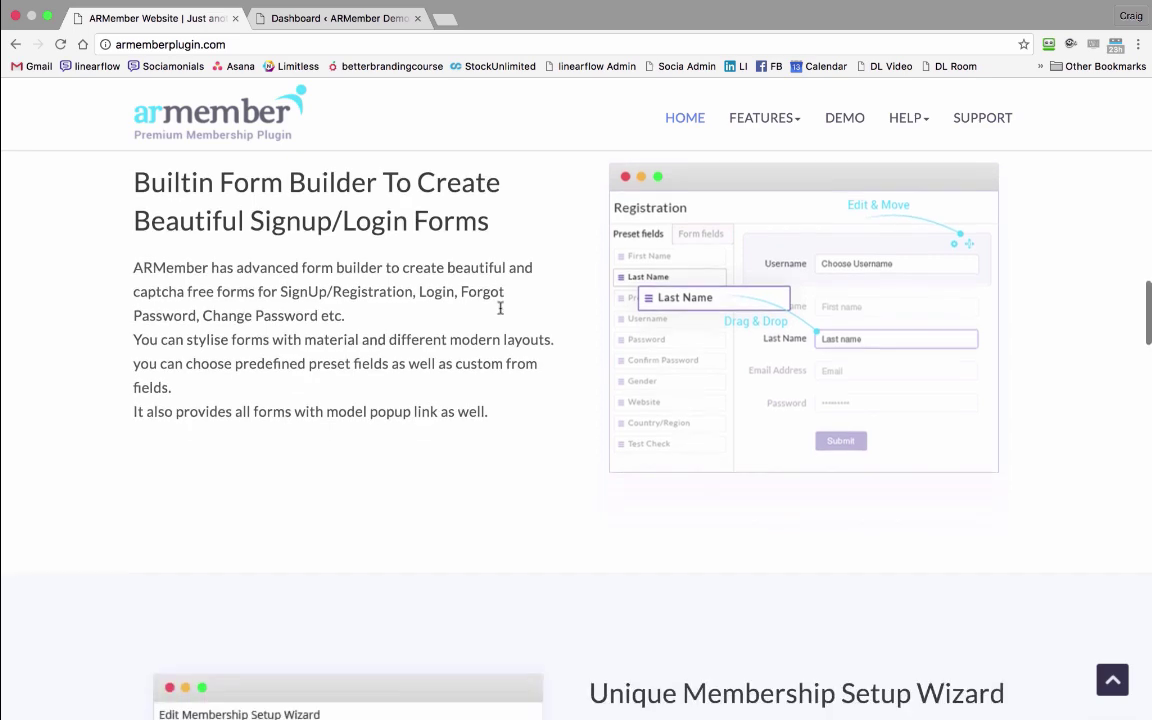
scroll(500, 313, "down", 2)
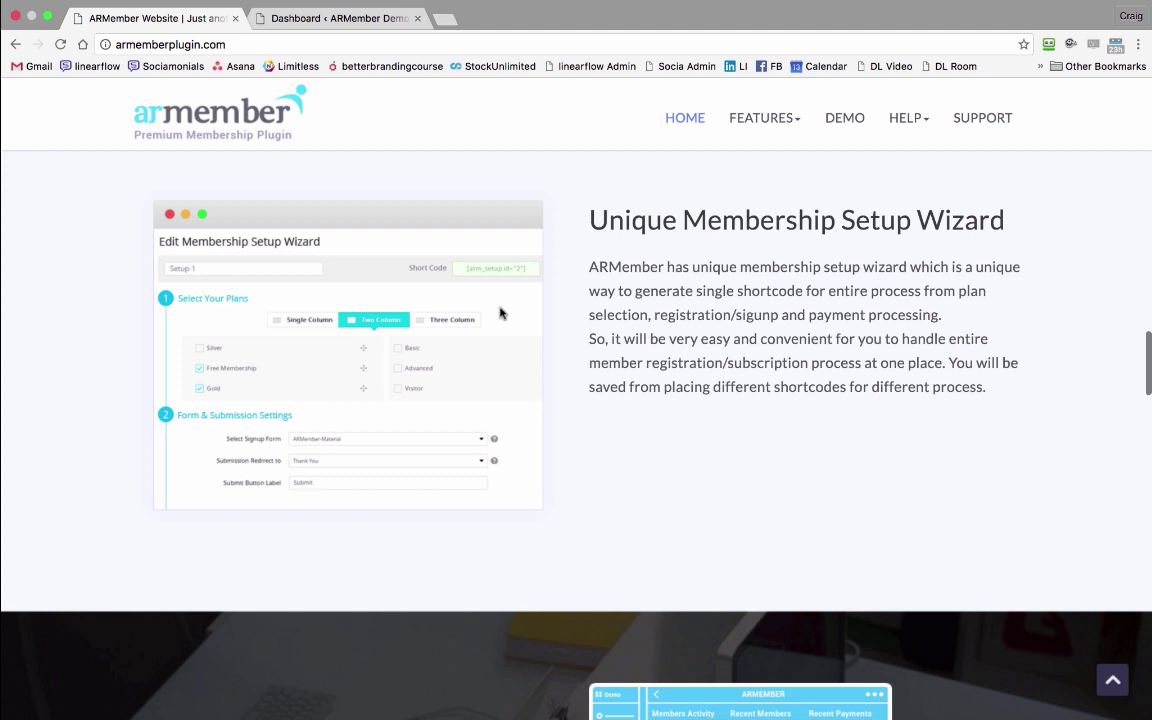
scroll(500, 313, "down", 1)
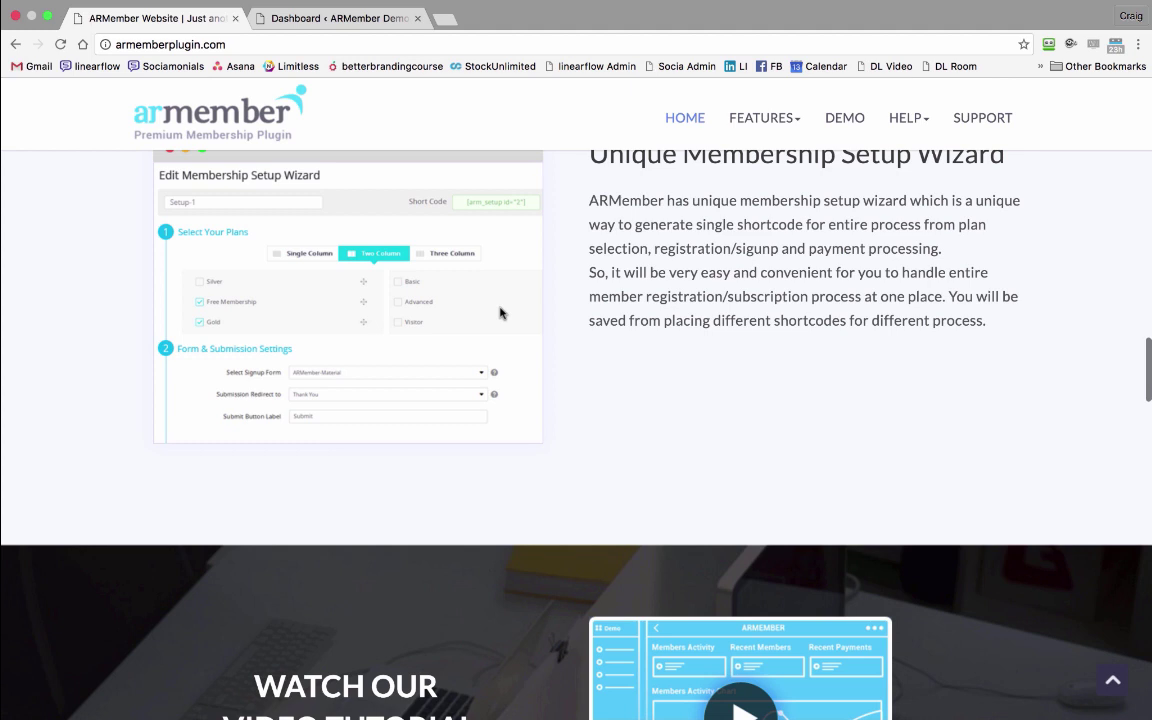
scroll(500, 313, "down", 5)
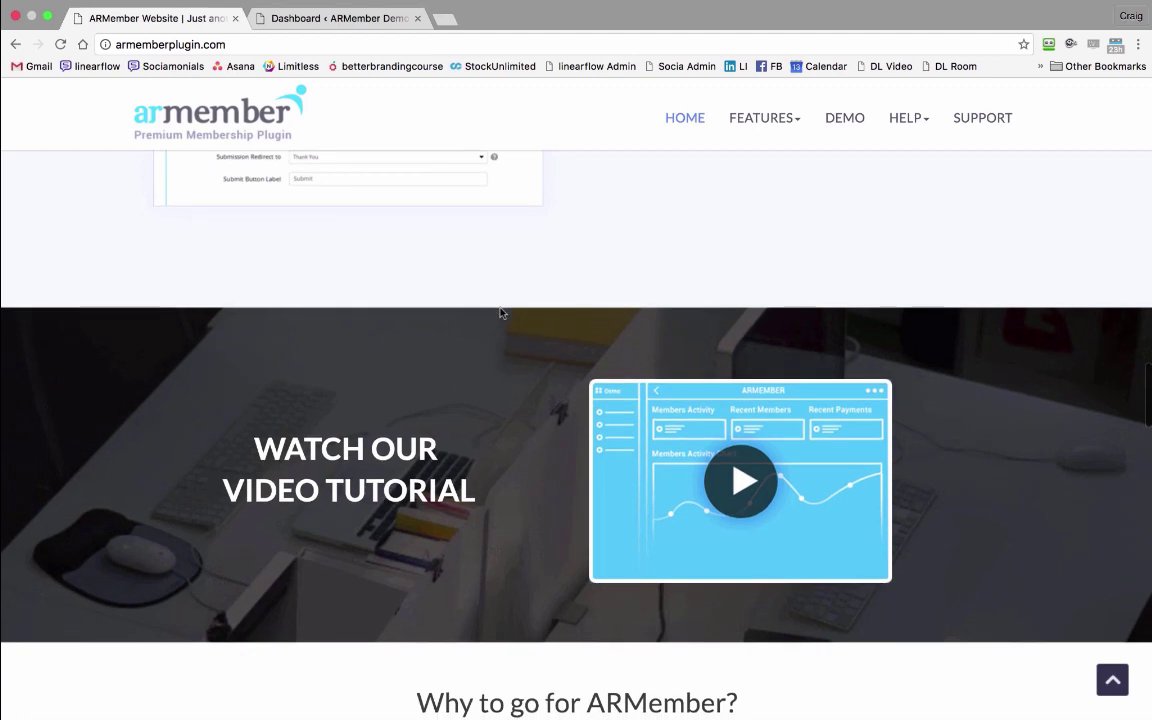
Switch to the WordPress demo dashboard, review the ARMember statistics and member charts, and open the ARMember member list.
left_click(353, 20)
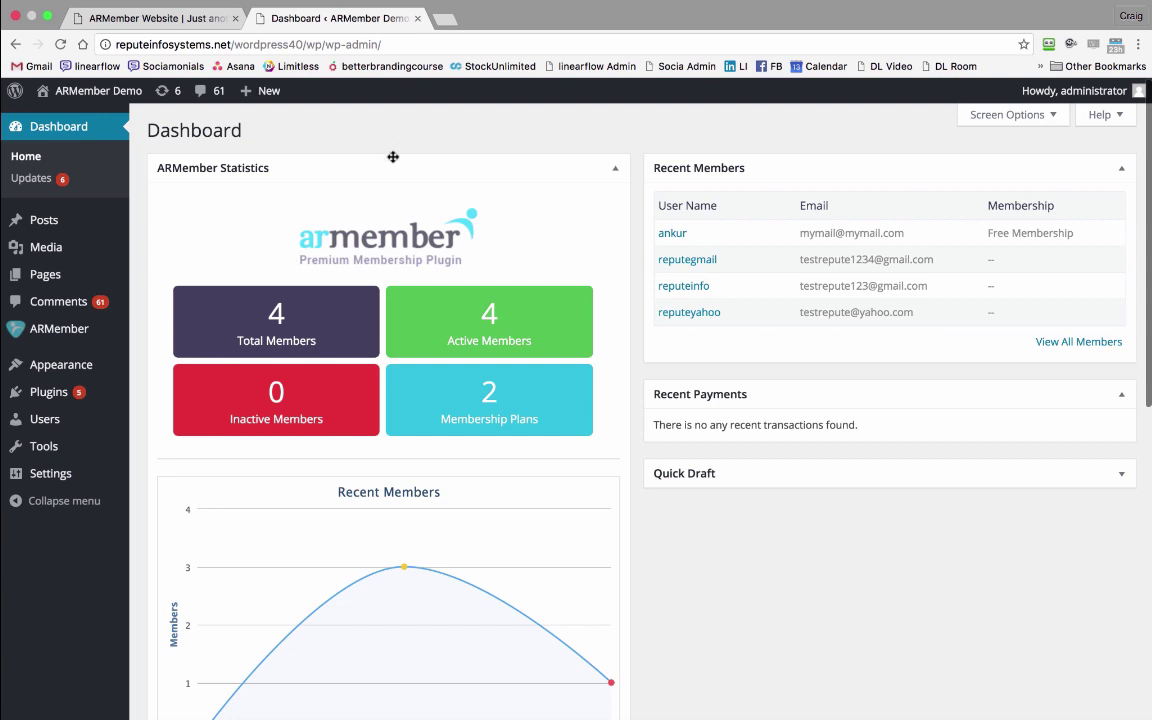
scroll(405, 240, "down", 2)
scroll(405, 227, "down", 6)
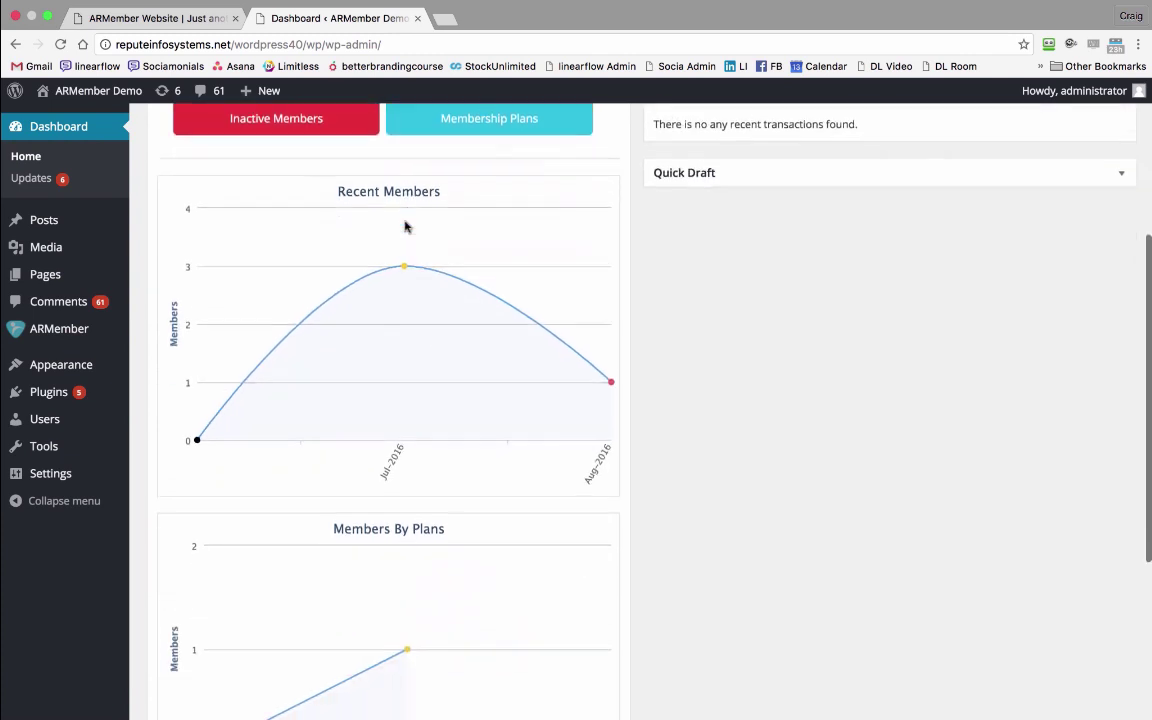
scroll(405, 227, "up", 7)
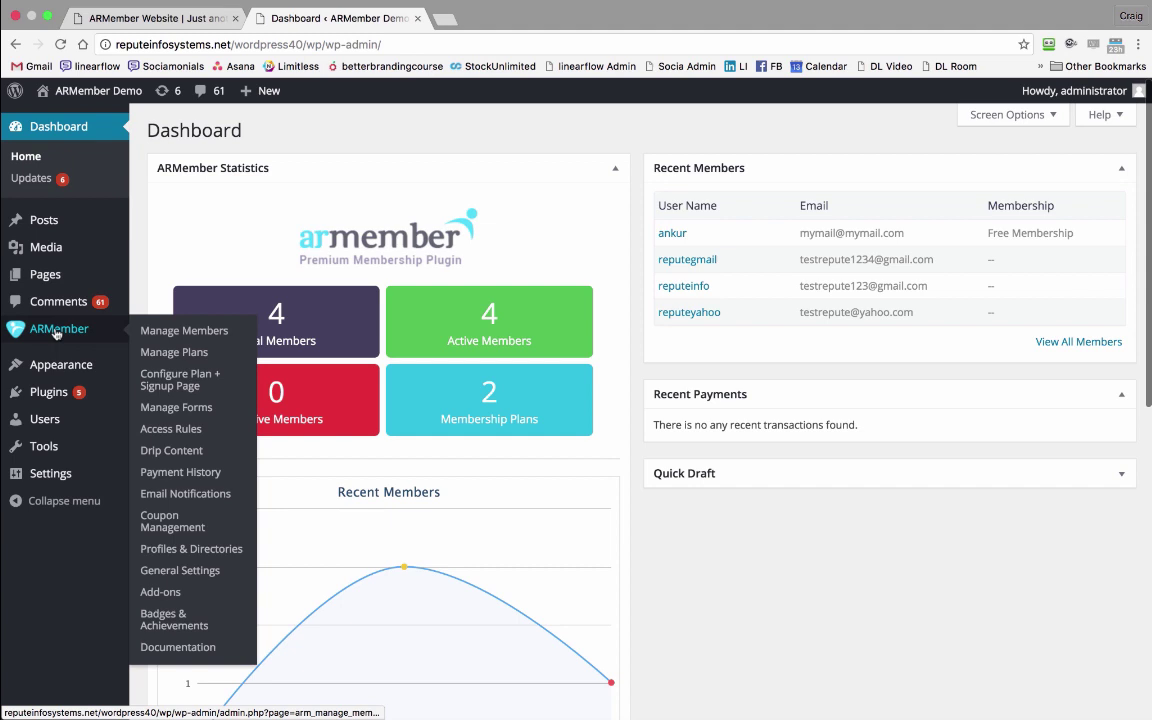
left_click(56, 334)
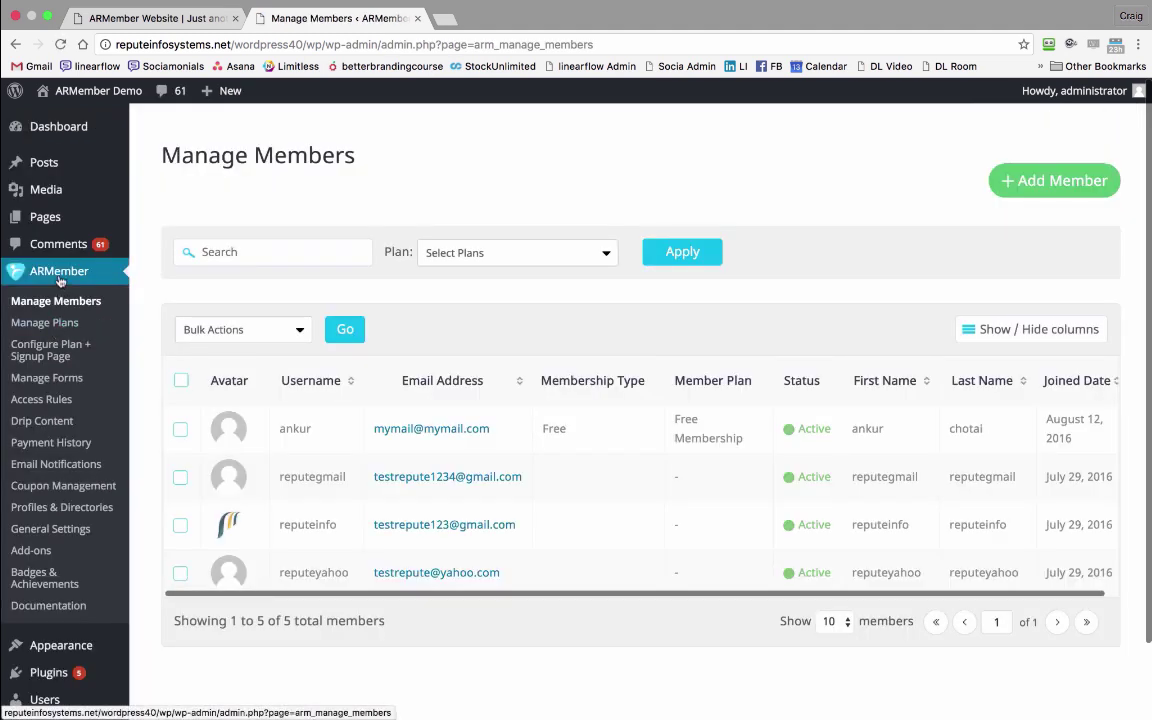
Start a new membership plan named "Paid Plan 2" and check the plans whose access rules it could inherit, without choosing one.
left_click(51, 327)
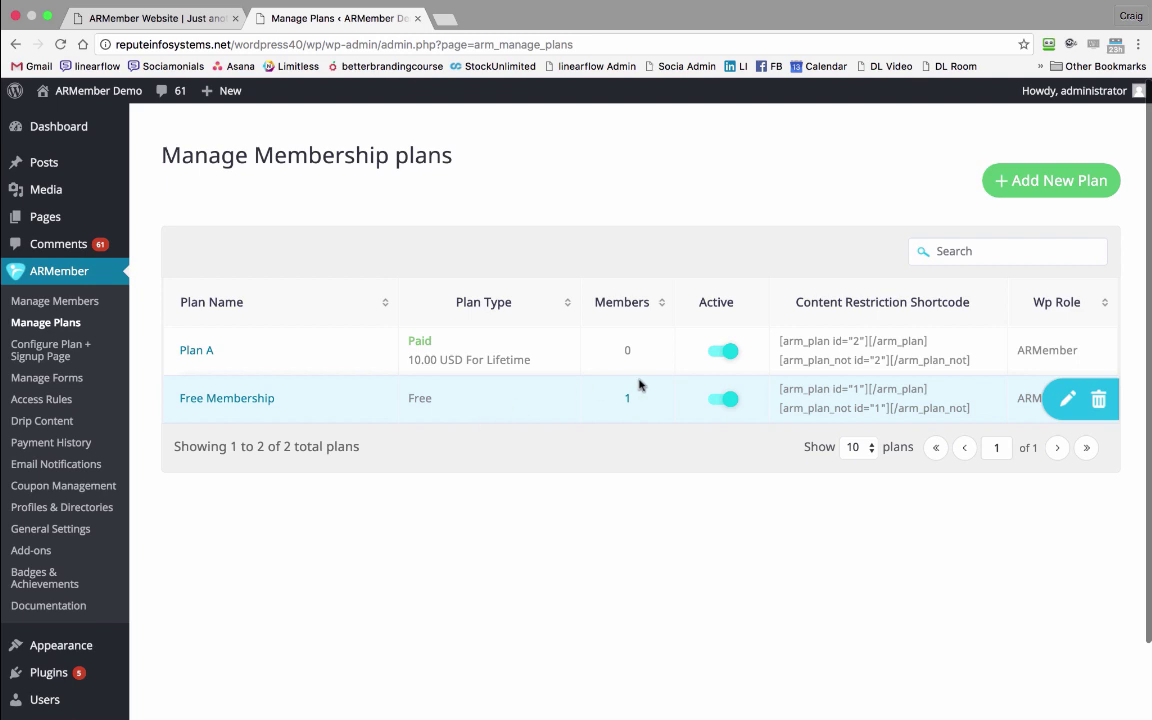
left_click(1065, 184)
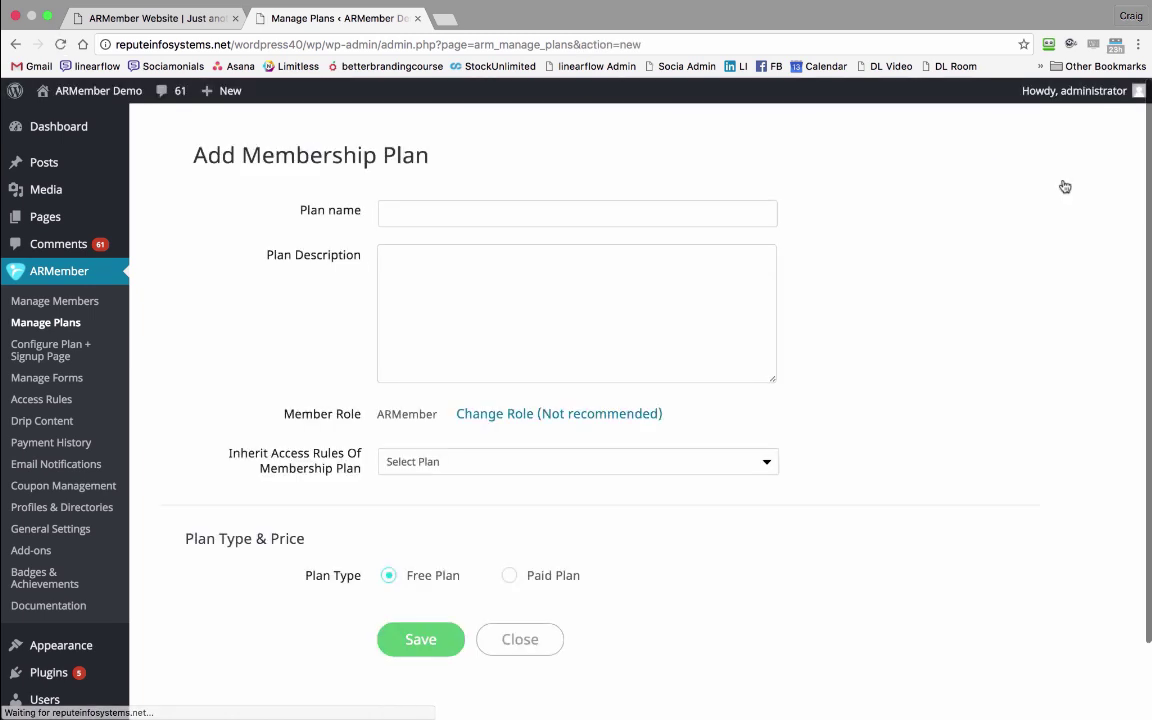
left_click(422, 215)
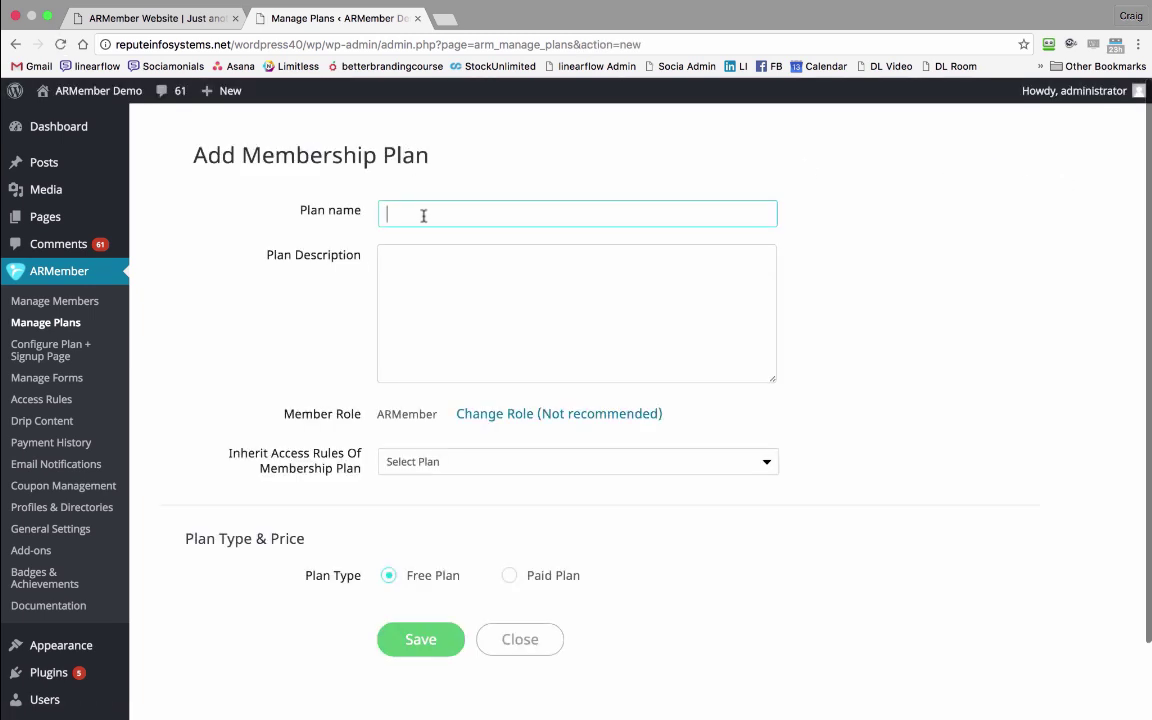
type("Paid Plan 2")
scroll(495, 320, "down", 2)
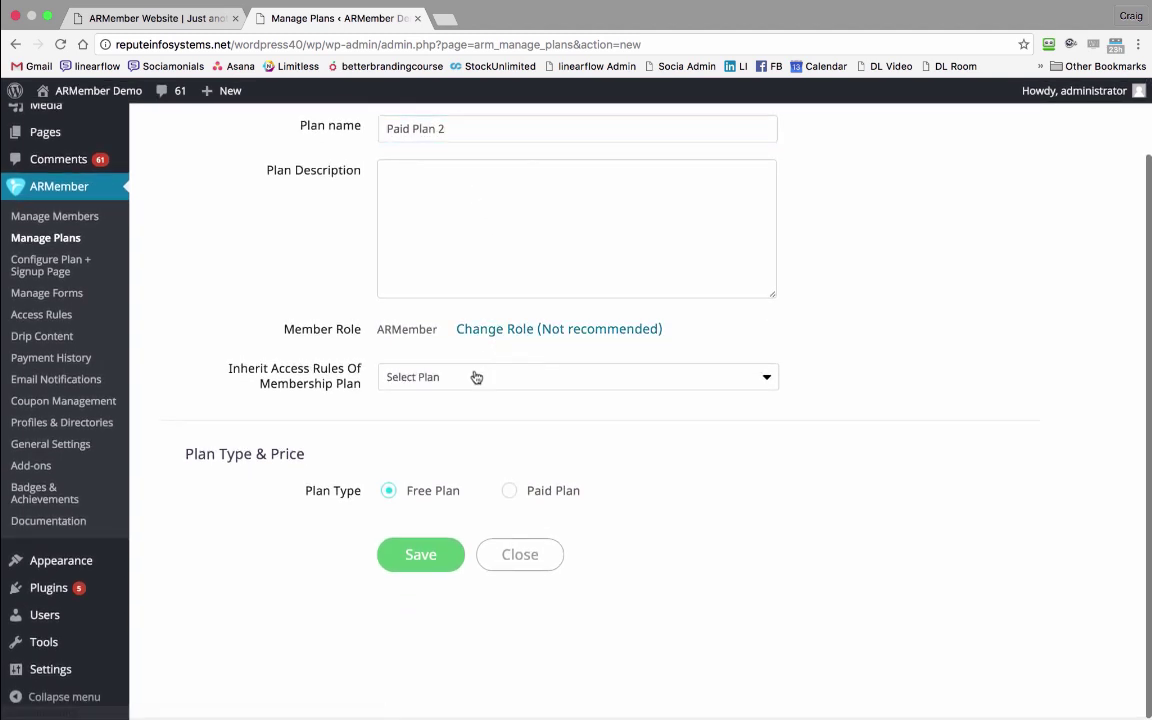
left_click(475, 375)
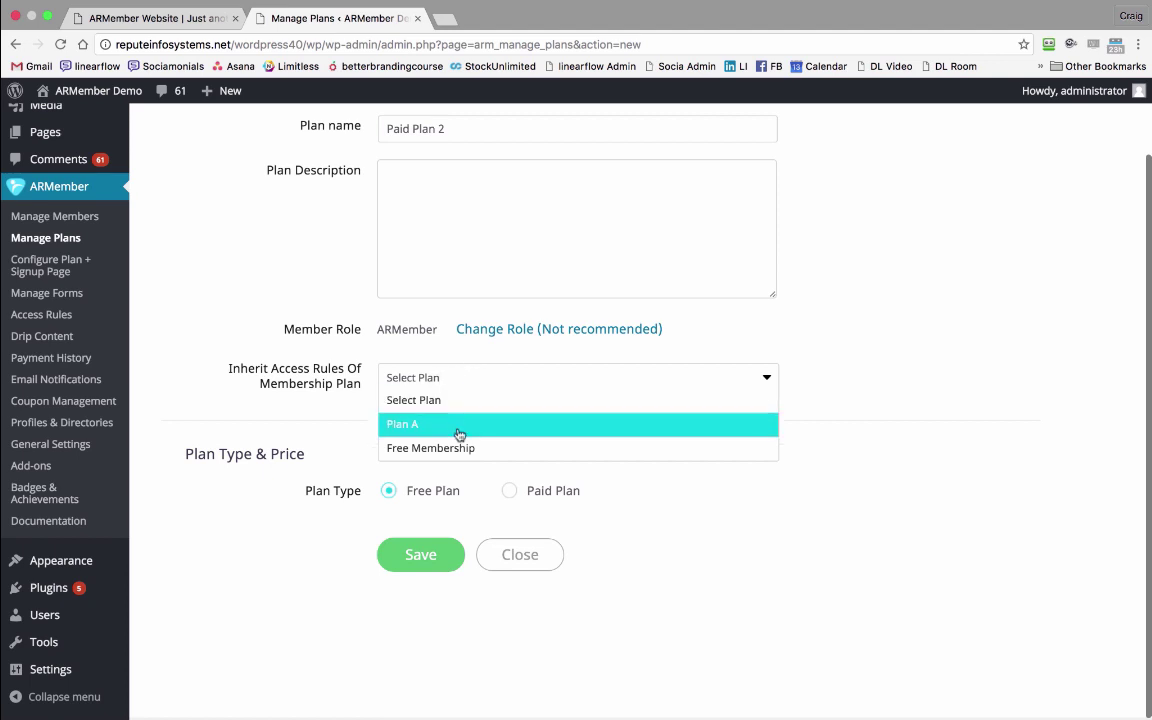
left_click(335, 360)
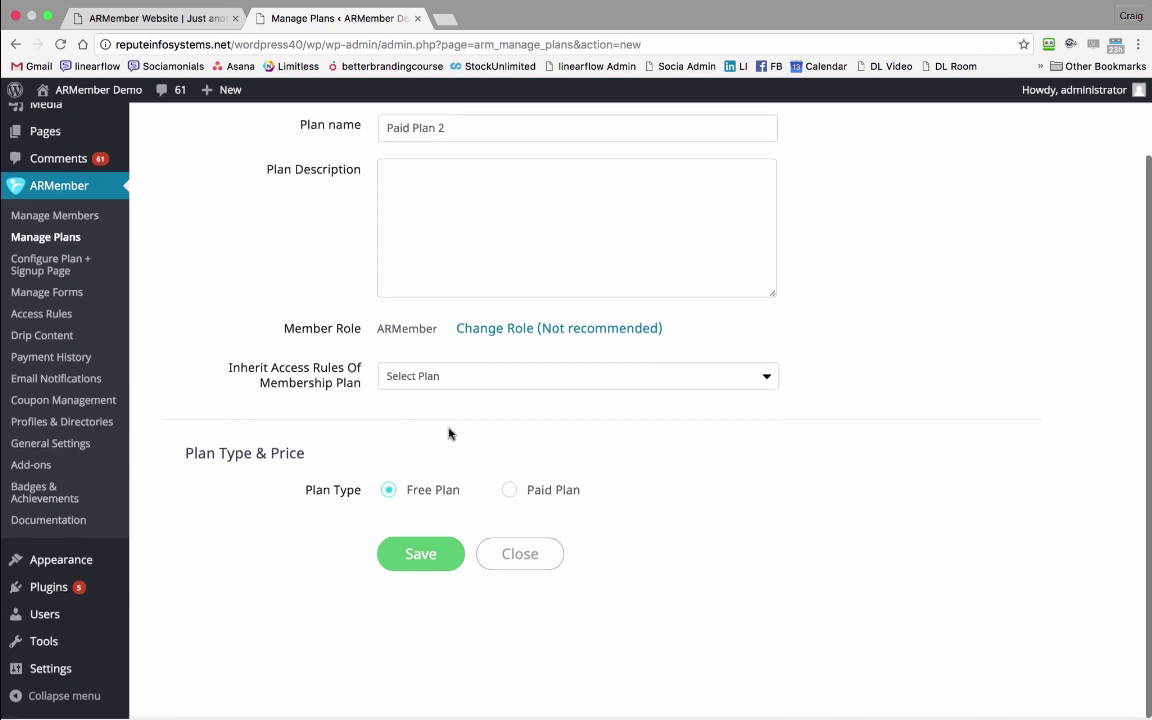
Make Paid Plan 2 a paid plan with an amount of $20 and save it.
left_click(509, 490)
scroll(510, 493, "down", 1)
left_click(469, 503)
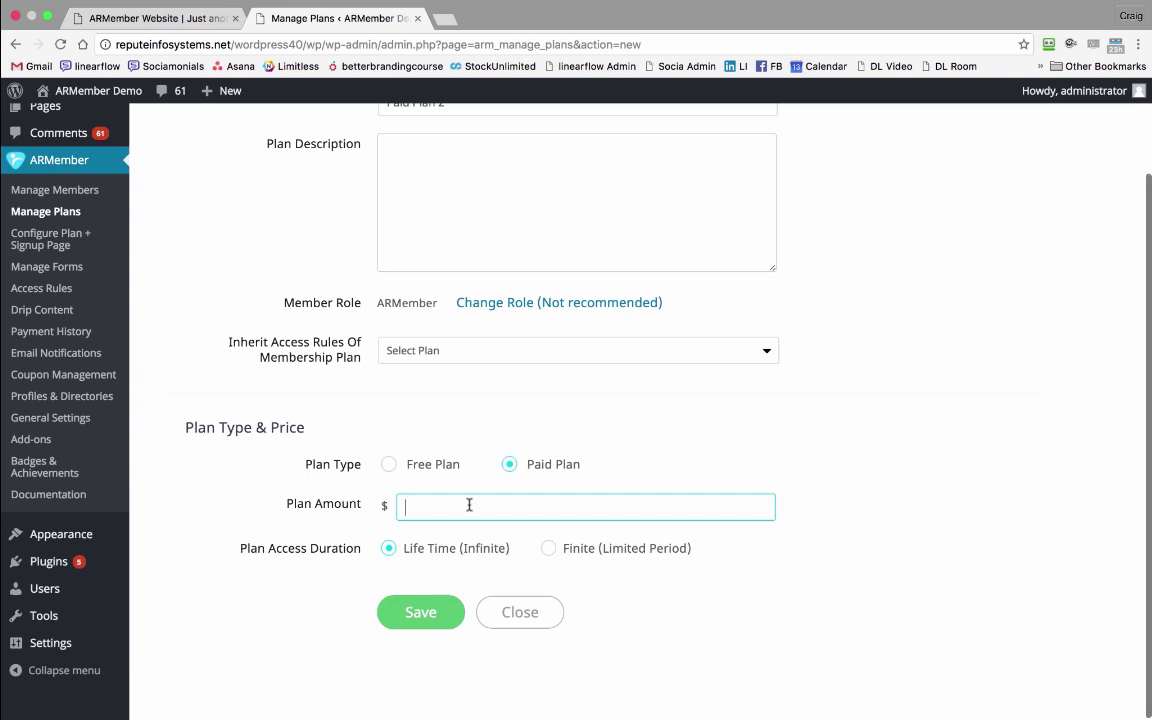
type("20")
left_click(428, 613)
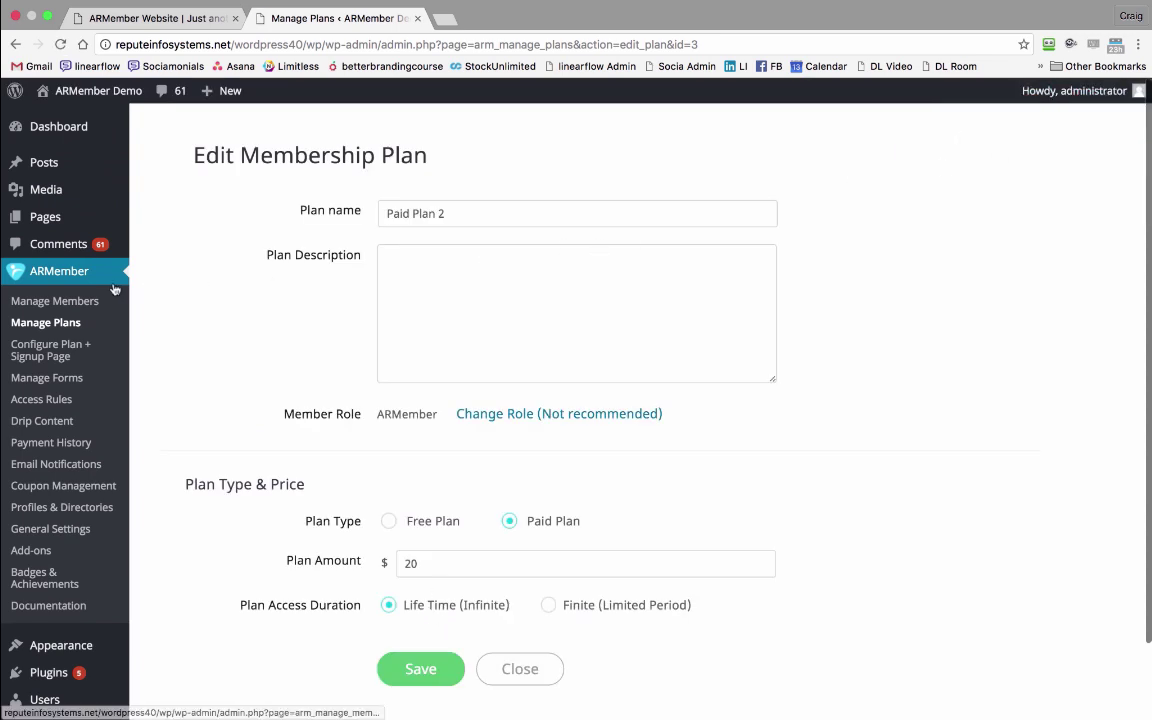
Start a new plan and signup page setup in ARMember and name it "Setup 2".
left_click(49, 350)
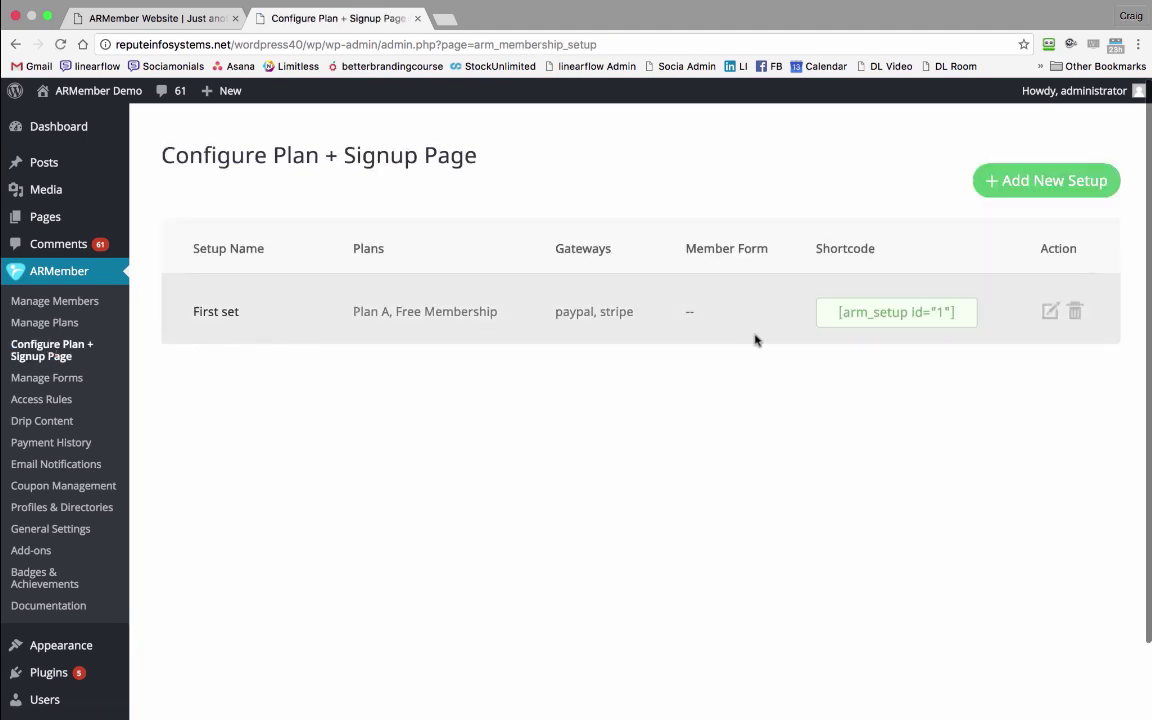
left_click(1036, 190)
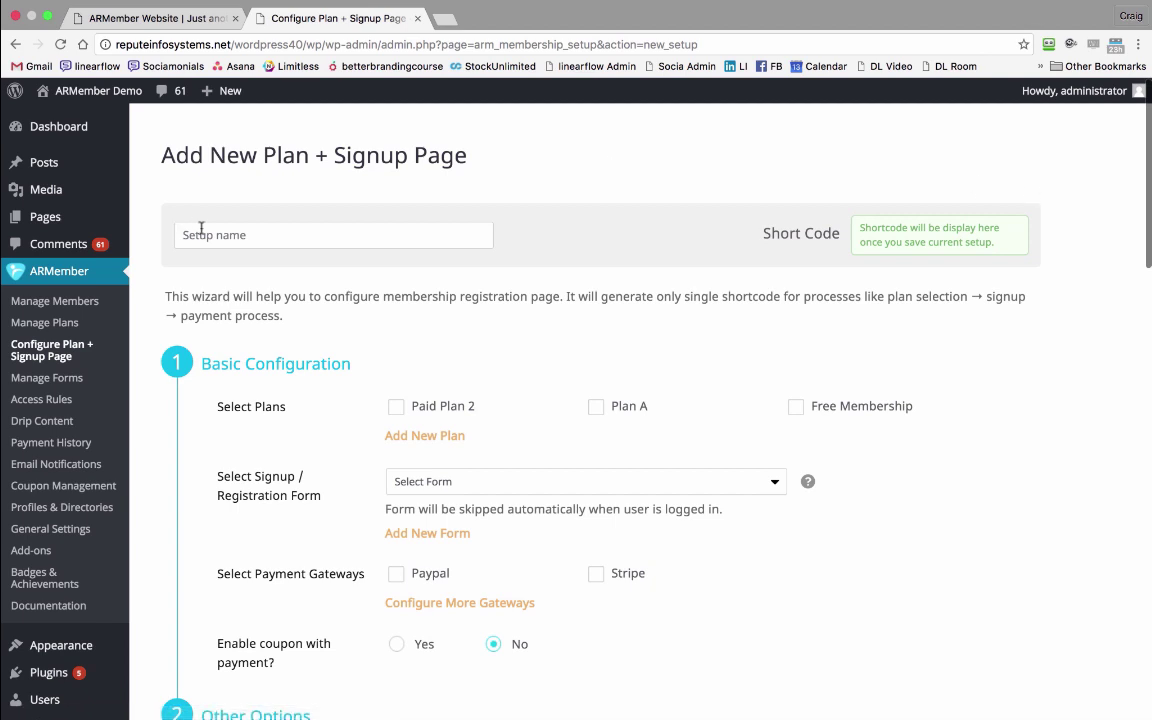
left_click(288, 235)
type("Se")
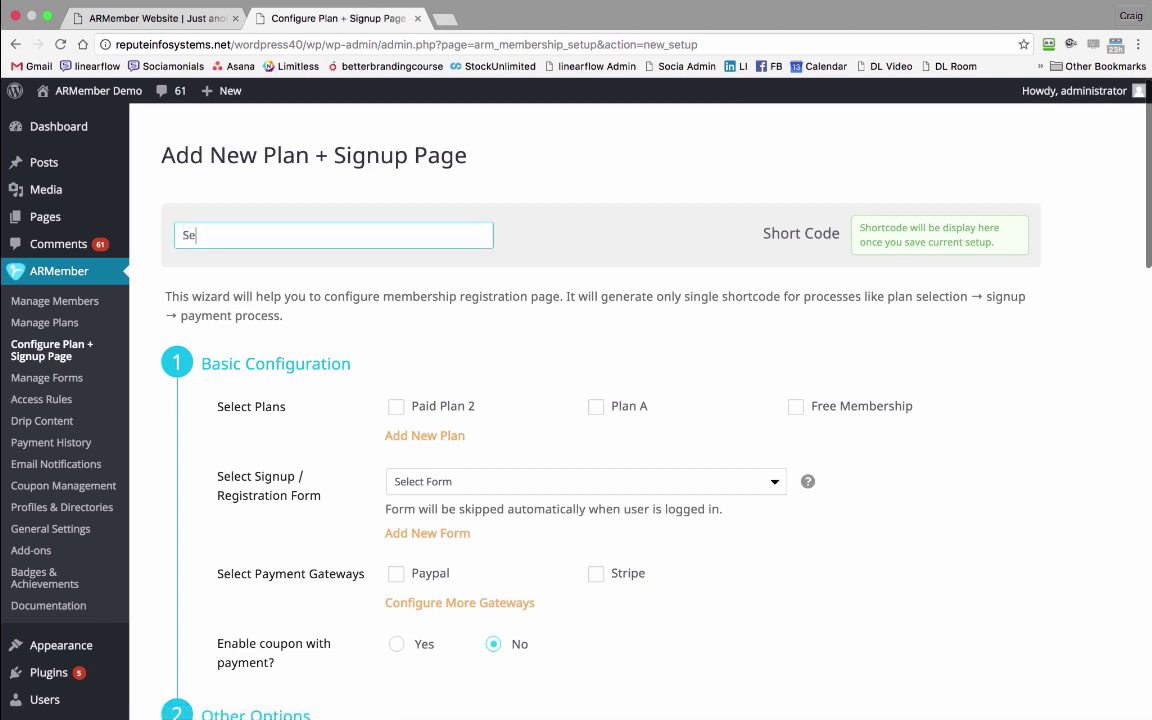
type("tup 2")
Include Paid Plan 2 and Free Membership as the selectable plans in the setup's basic configuration.
scroll(581, 334, "down", 2)
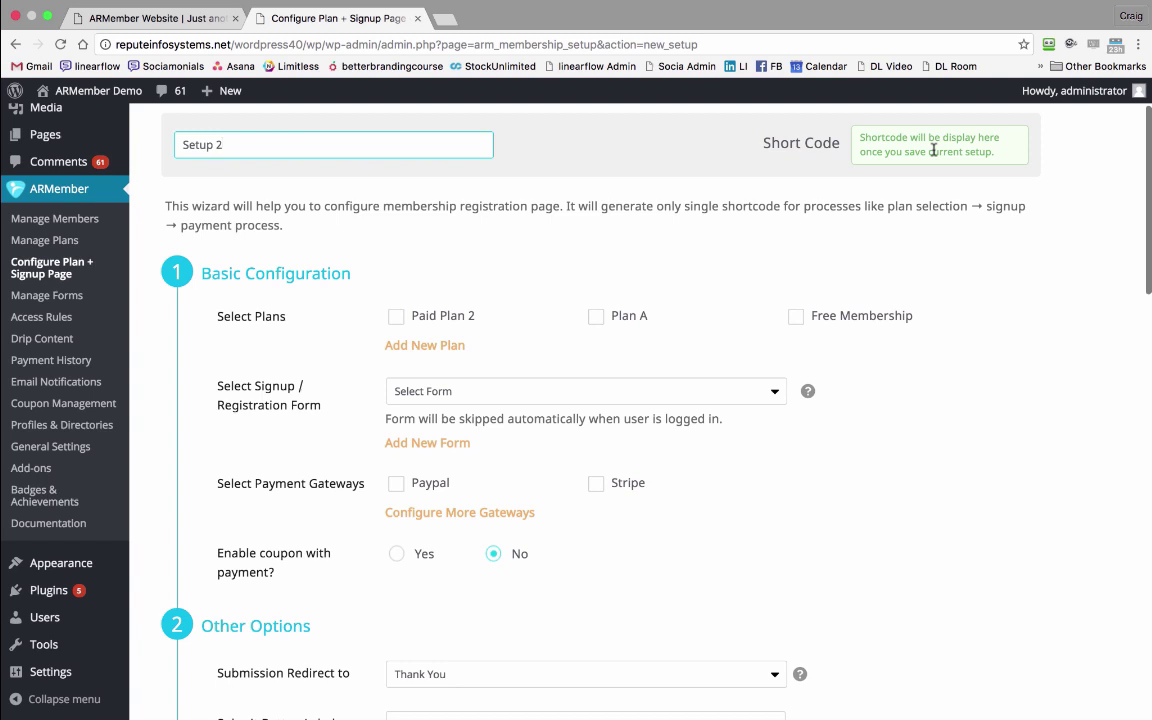
scroll(892, 208, "down", 1)
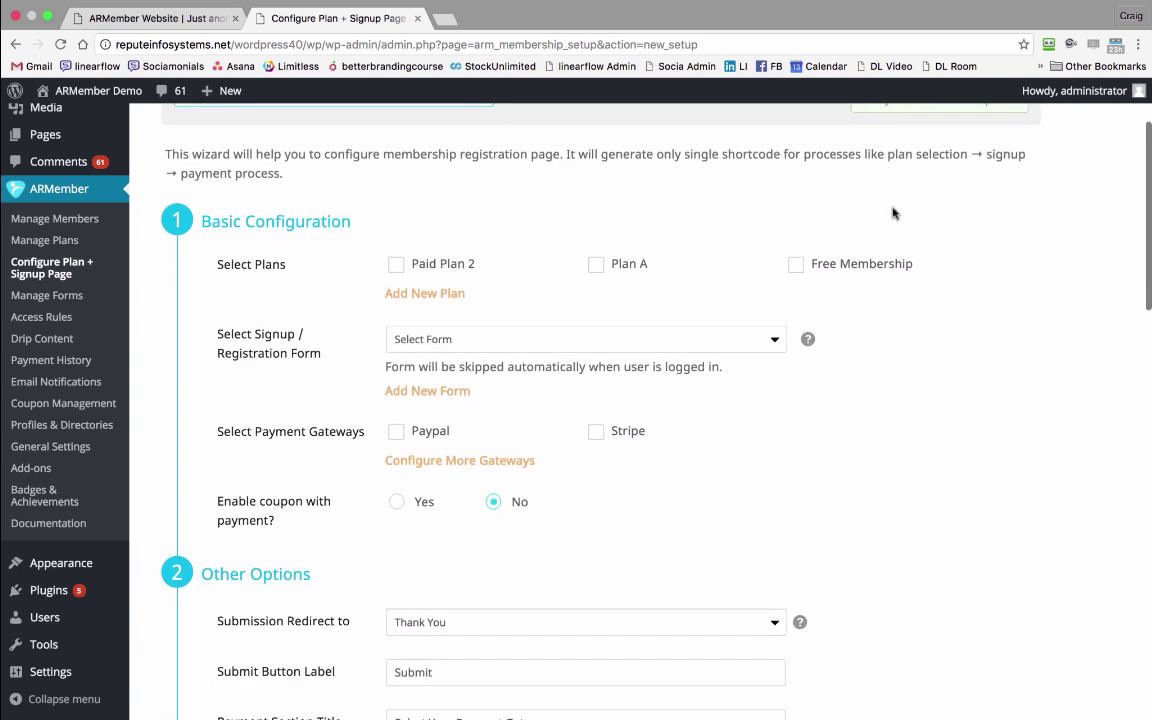
scroll(983, 344, "down", 1)
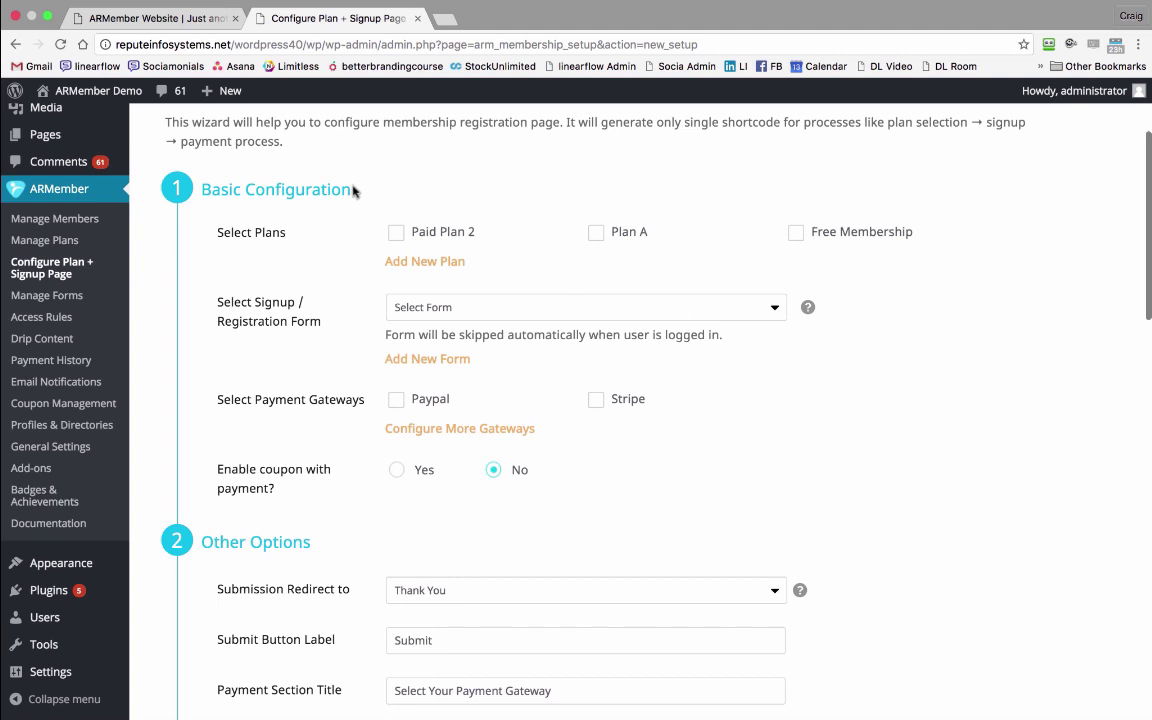
left_click(397, 235)
left_click(794, 235)
Assign the "Please Signup" form as the setup's signup/registration form.
scroll(795, 237, "down", 2)
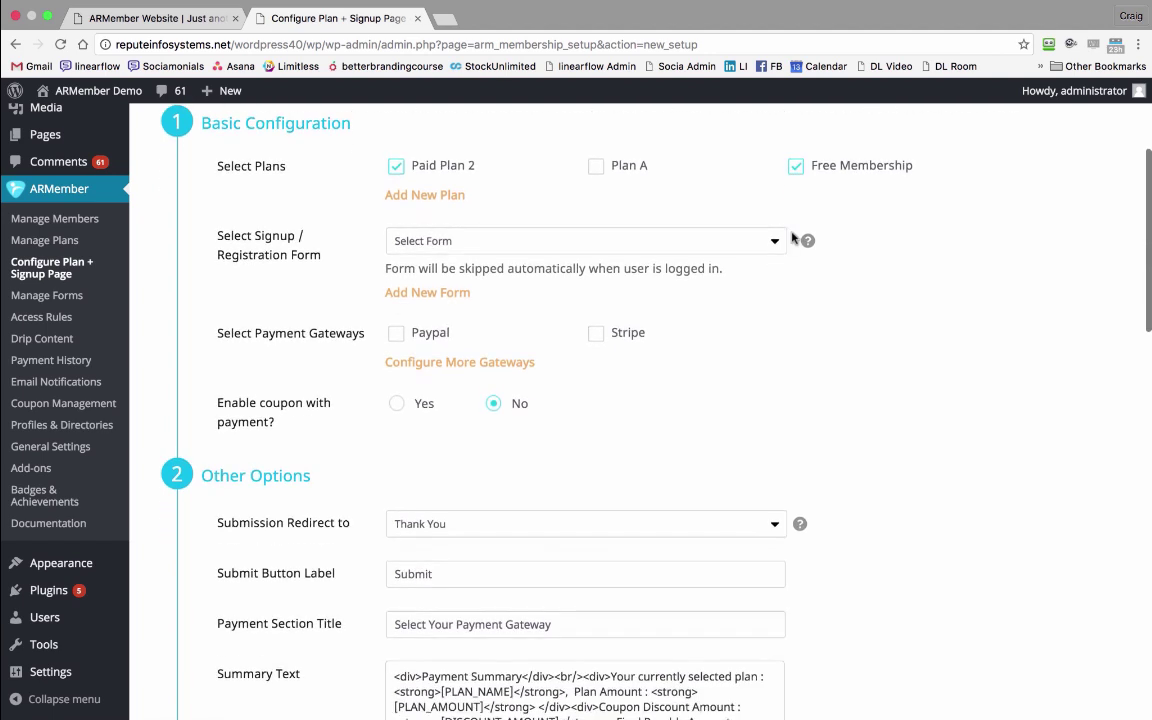
left_click(552, 237)
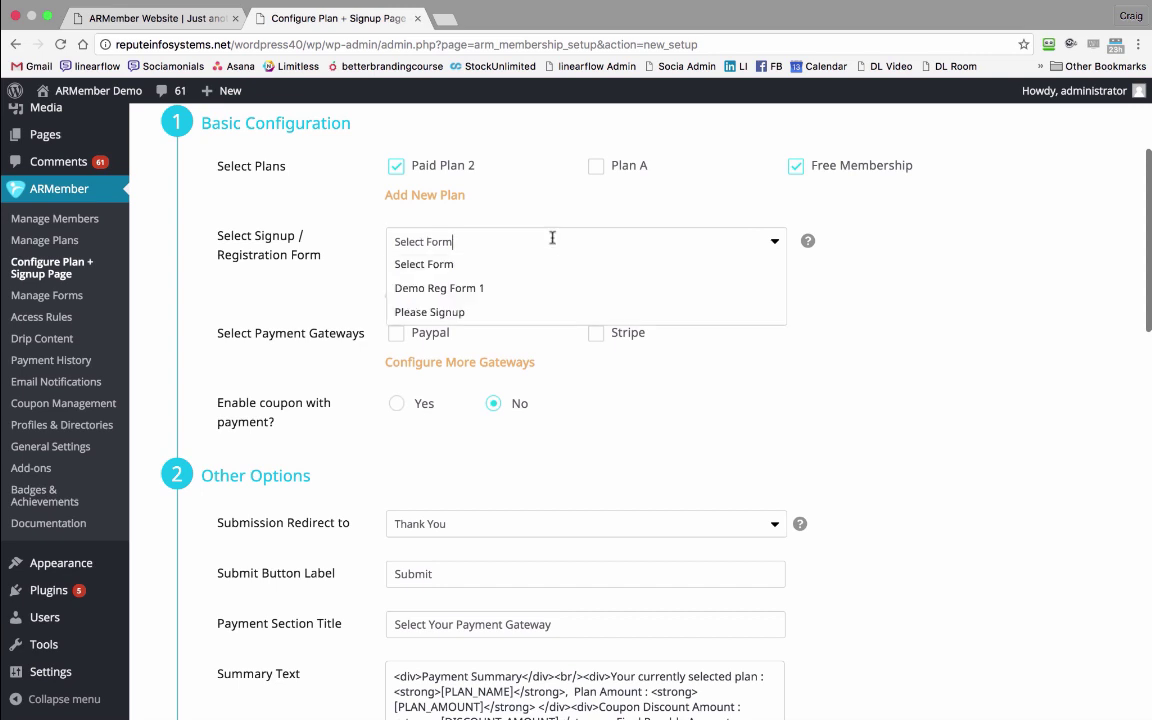
left_click(545, 316)
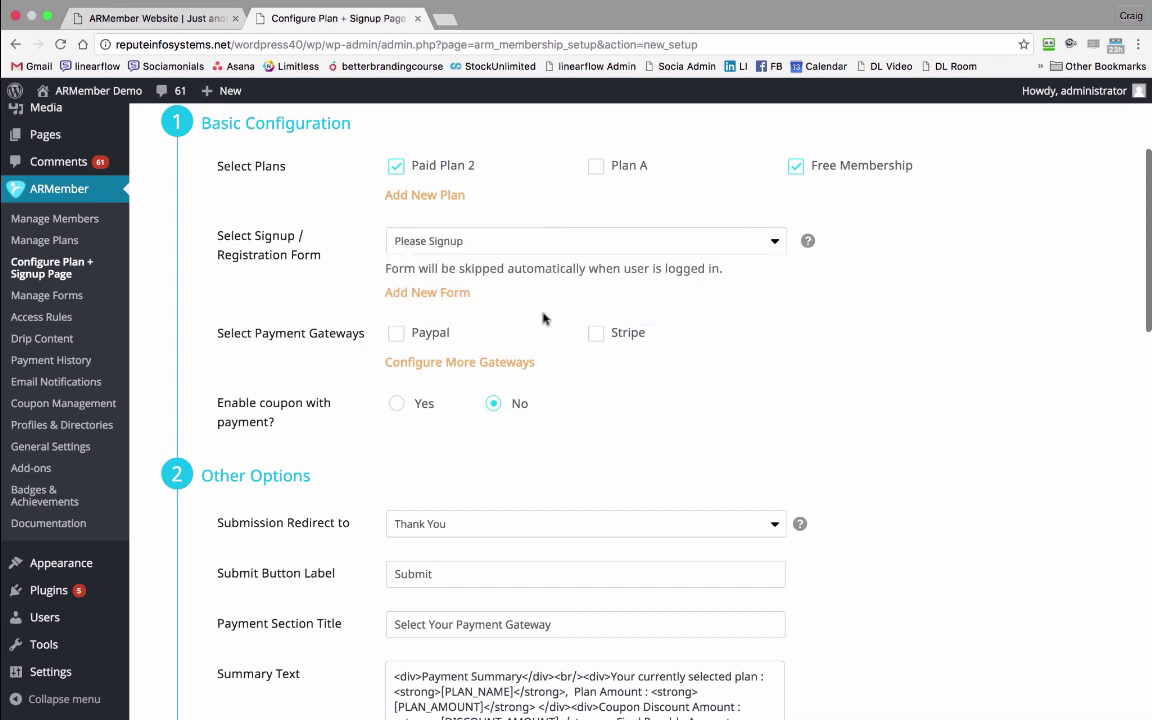
Enable Paypal and Stripe as the setup's payment gateways and allow coupons with payment.
scroll(543, 318, "down", 1)
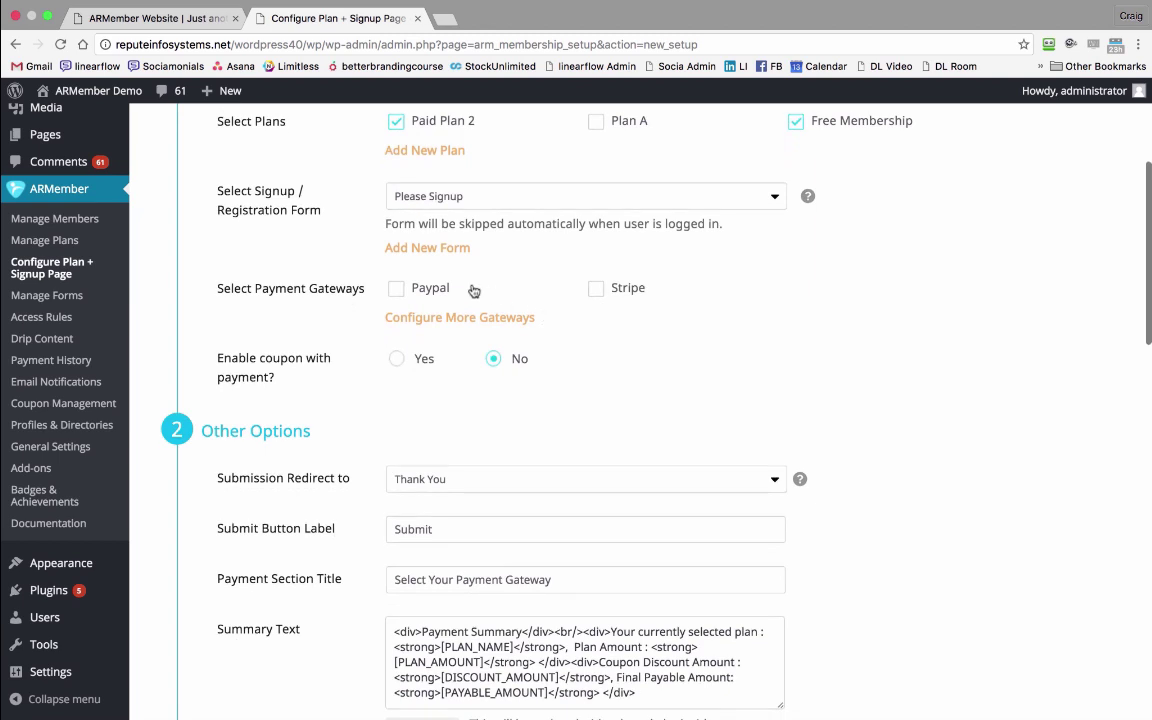
left_click(397, 290)
left_click(597, 290)
scroll(597, 290, "down", 1)
left_click(397, 326)
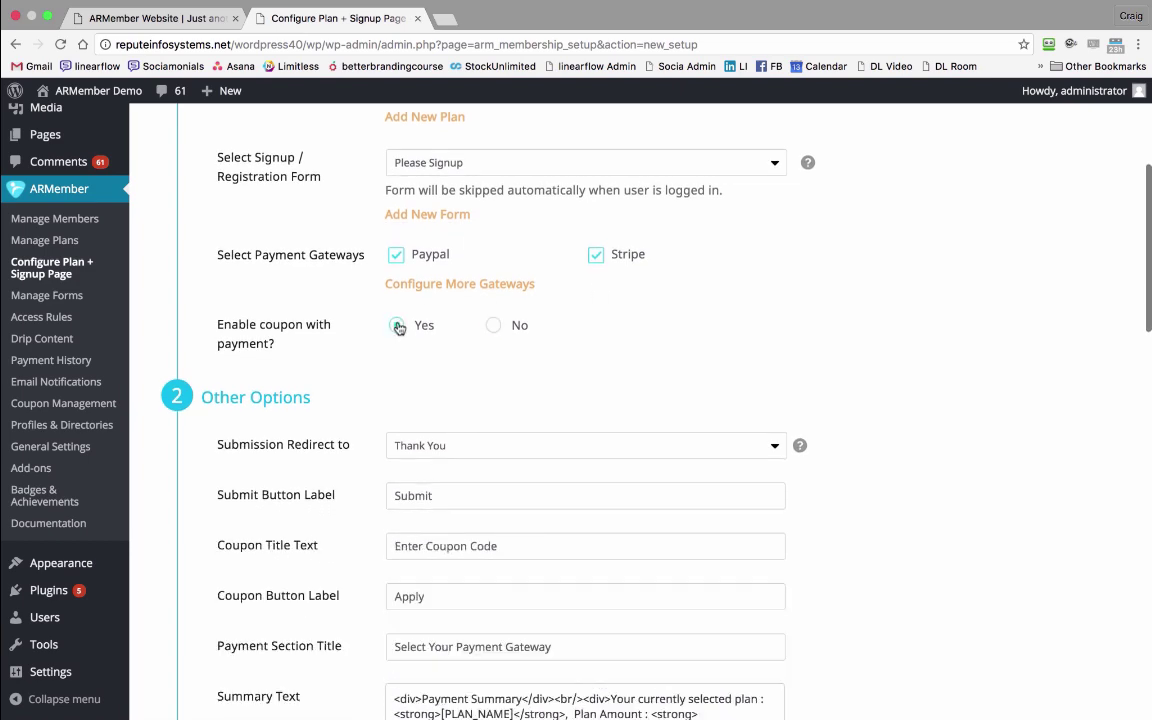
scroll(650, 378, "down", 2)
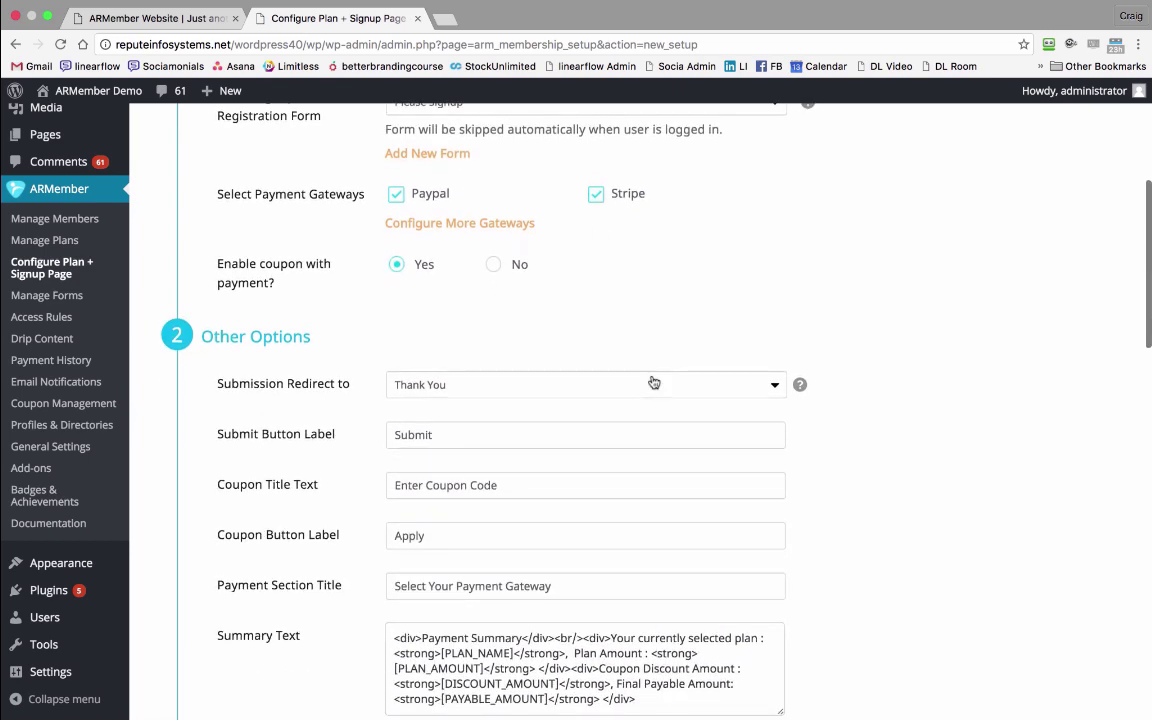
scroll(654, 383, "down", 3)
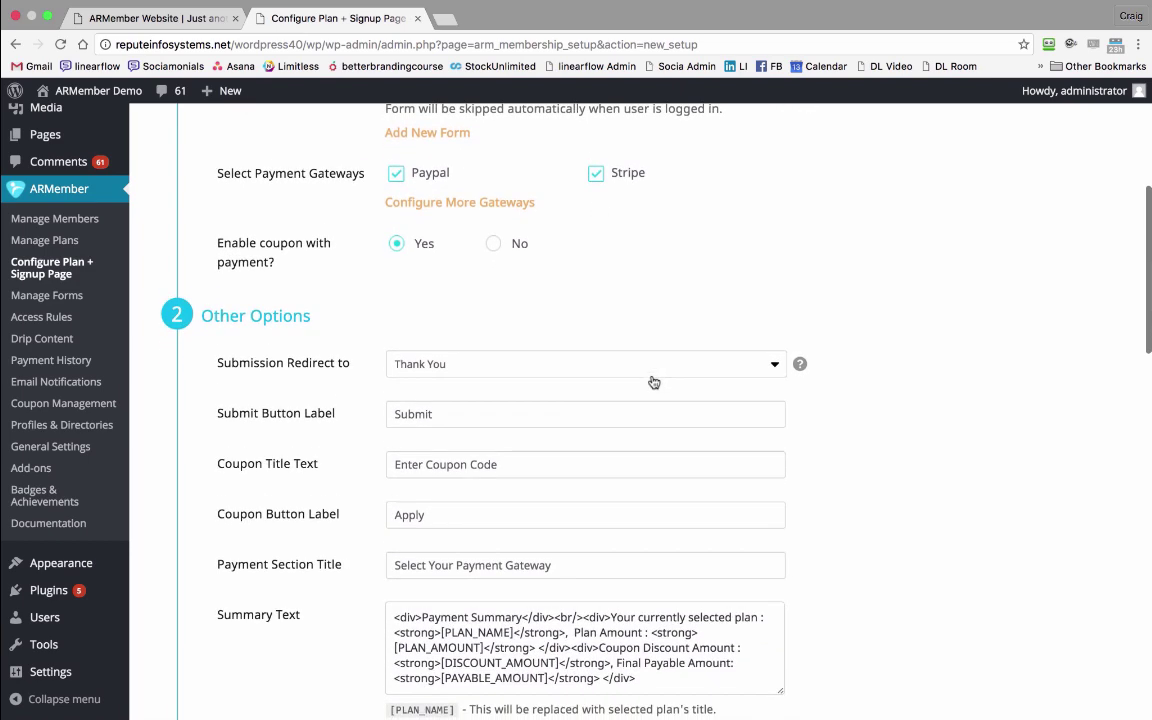
Examine the pages available as the setup's submission redirect, leaving Thank You selected.
scroll(652, 376, "down", 1)
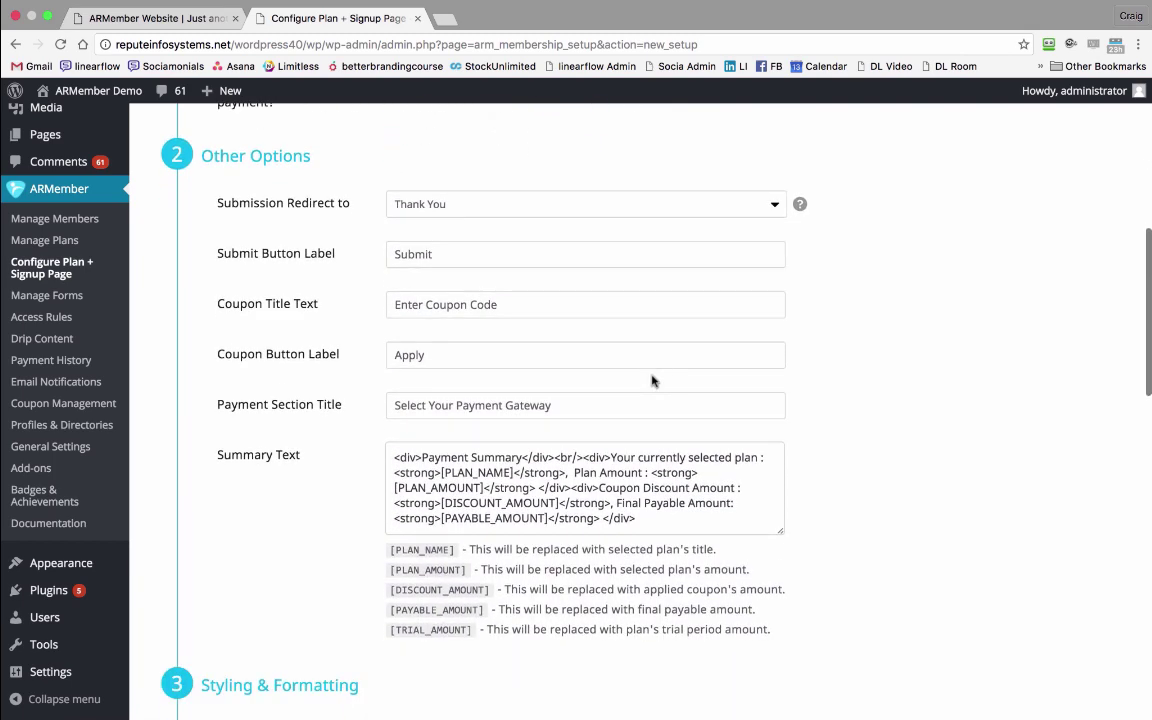
left_click(540, 205)
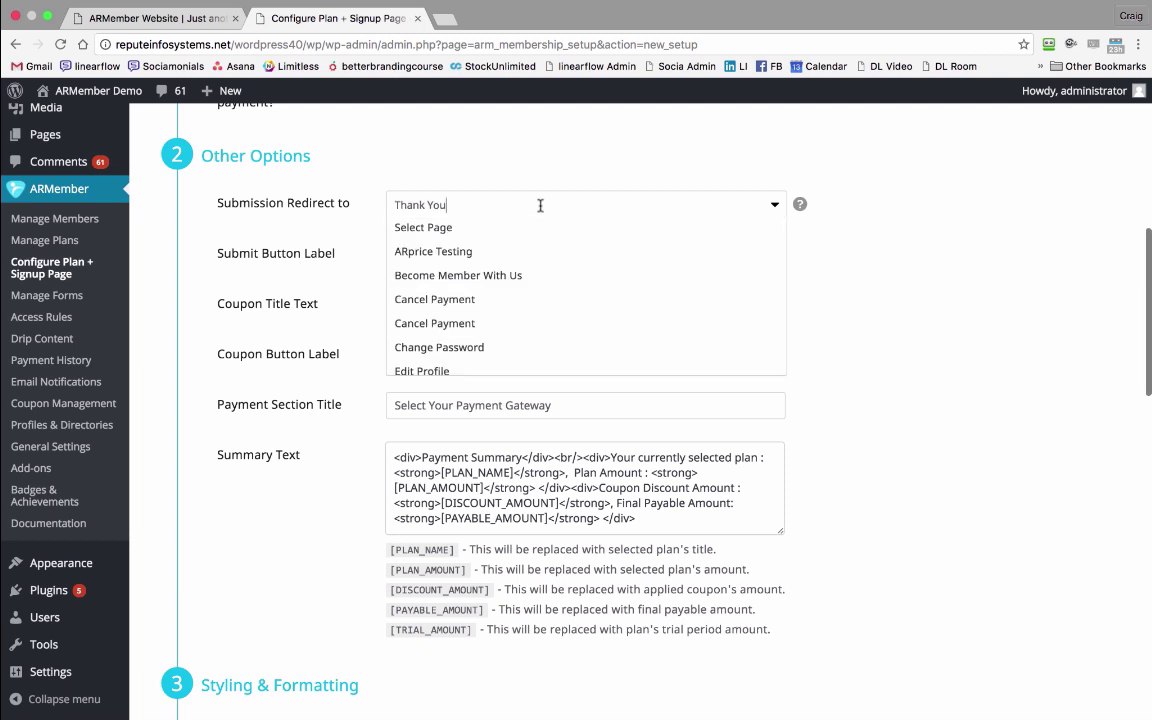
scroll(560, 250, "down", 2)
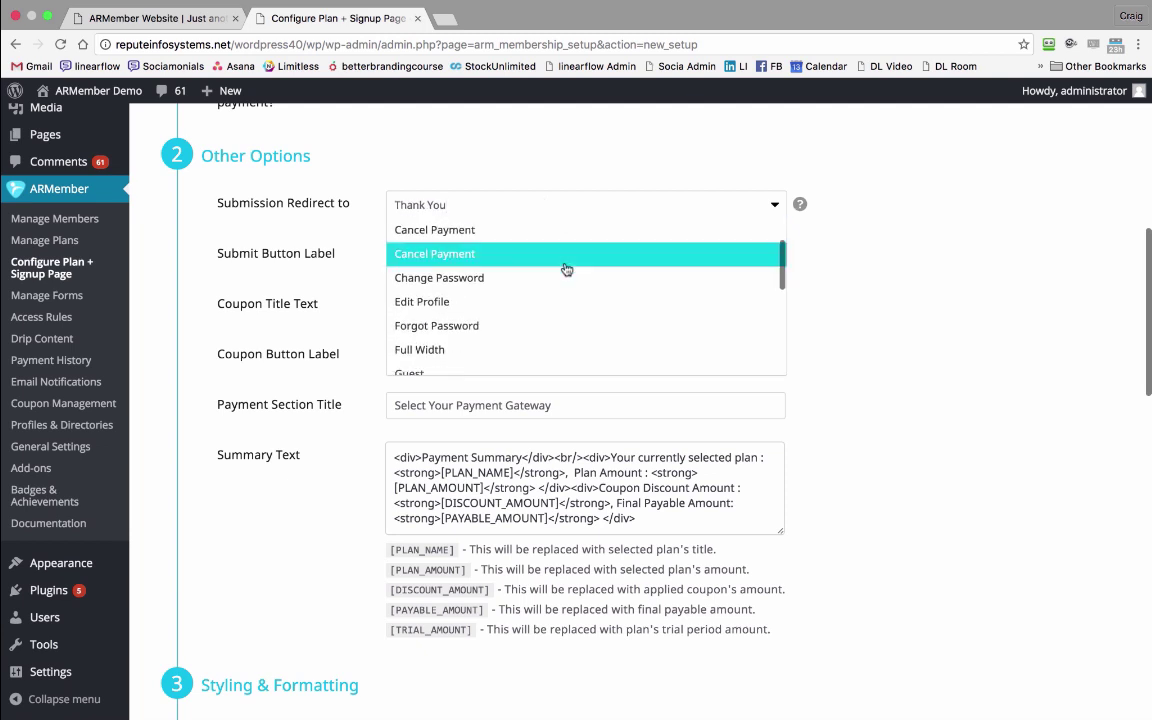
scroll(566, 268, "down", 2)
scroll(566, 269, "down", 3)
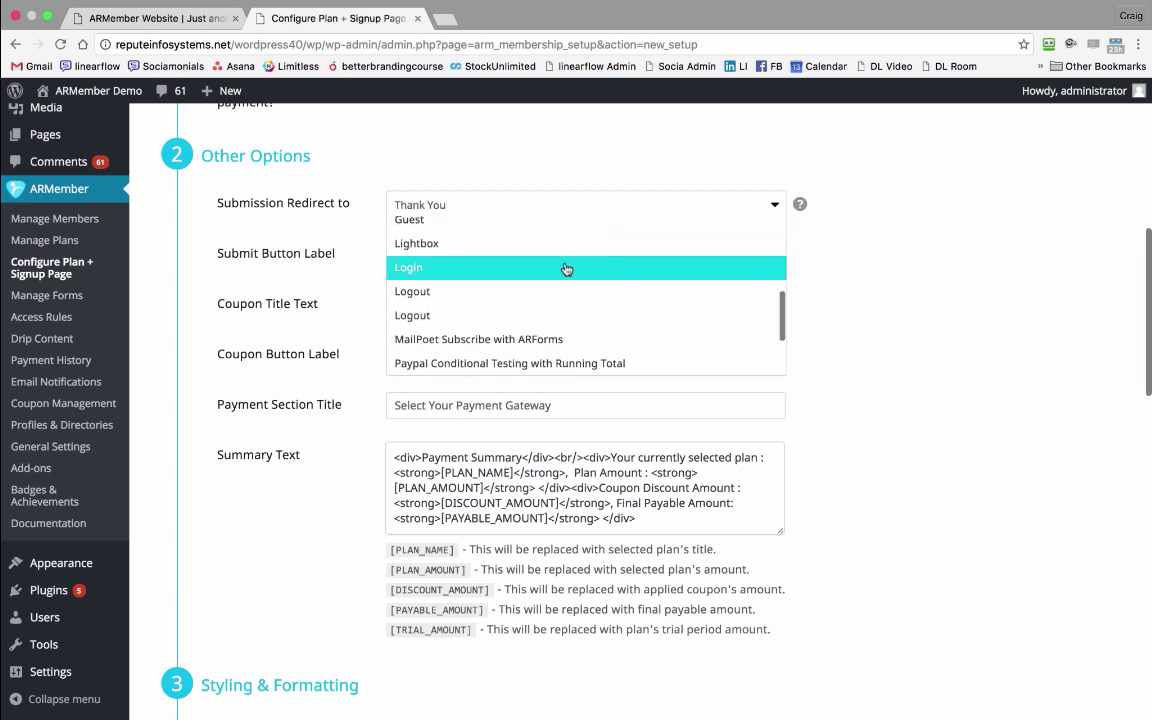
scroll(566, 269, "down", 3)
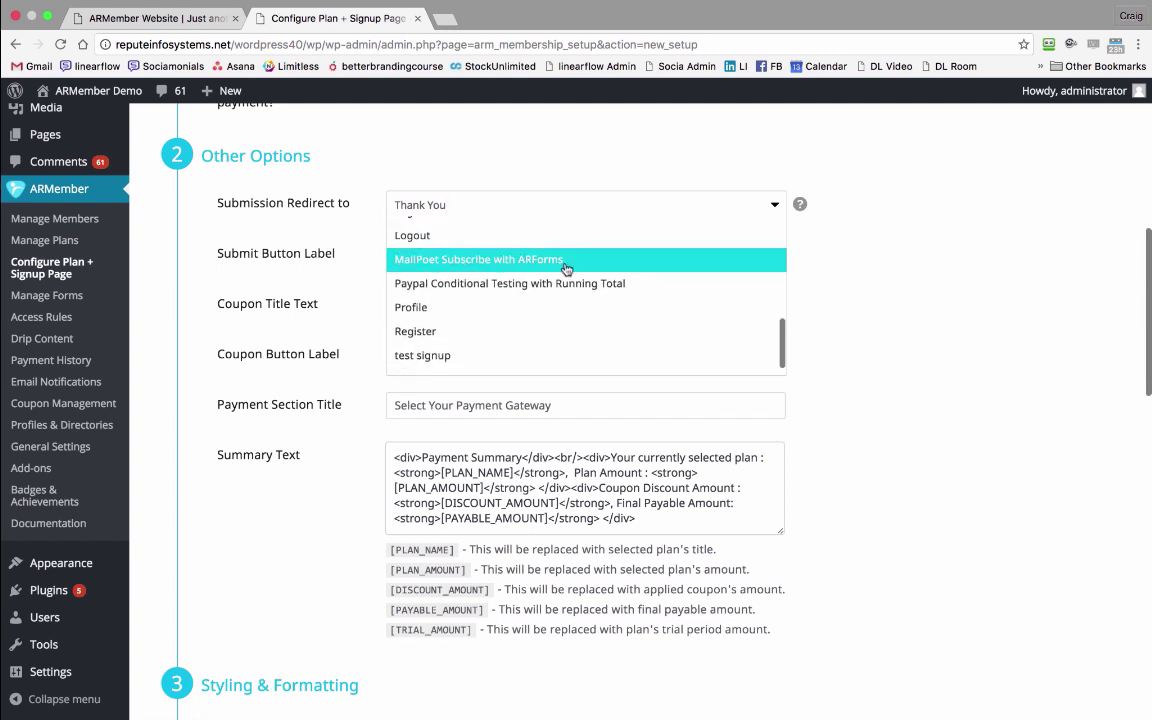
scroll(566, 270, "up", 2)
scroll(566, 269, "up", 6)
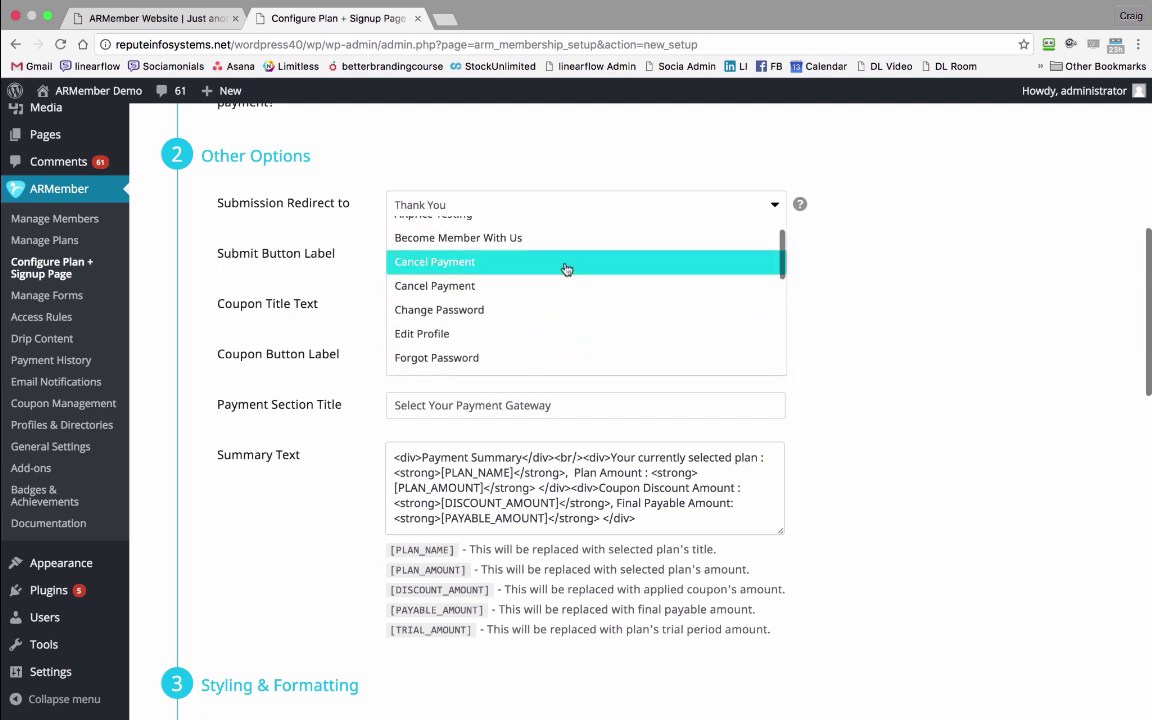
scroll(566, 269, "up", 1)
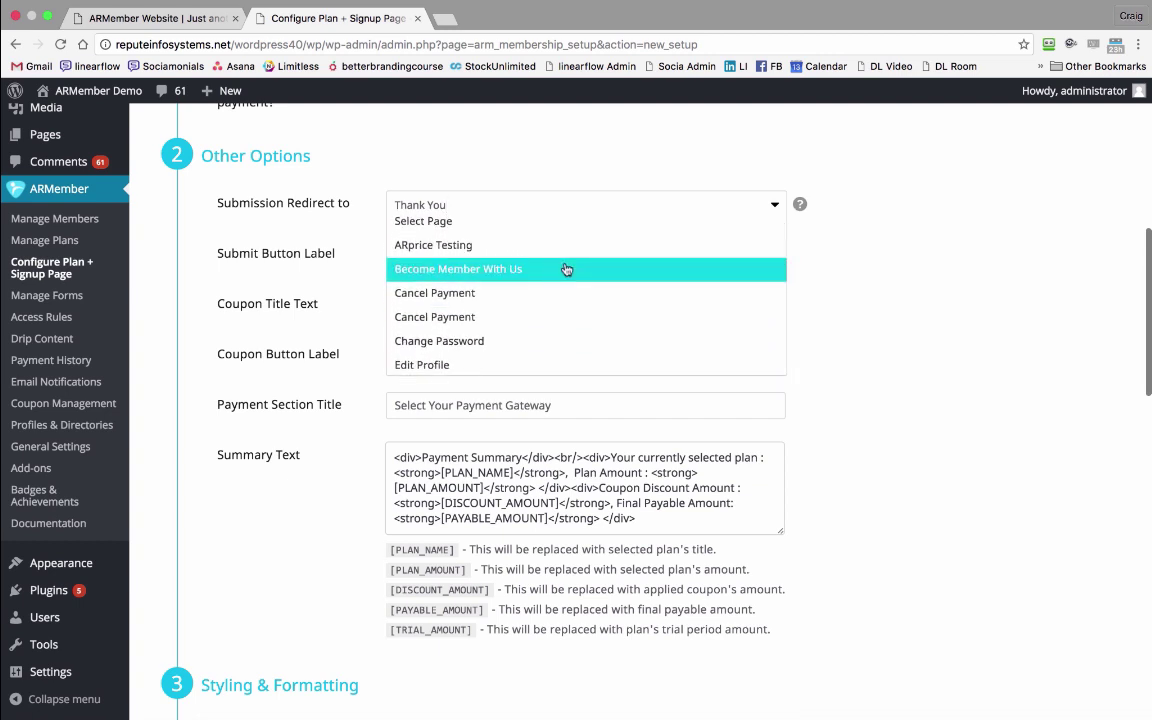
scroll(566, 269, "up", 1)
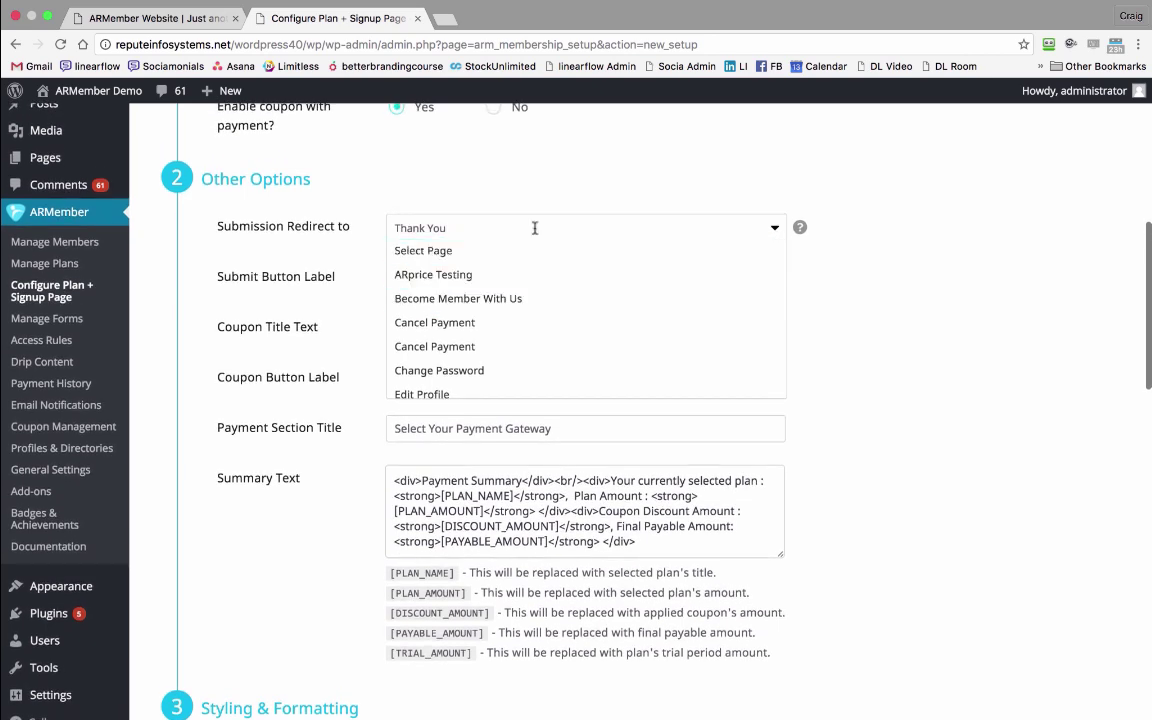
left_click(535, 228)
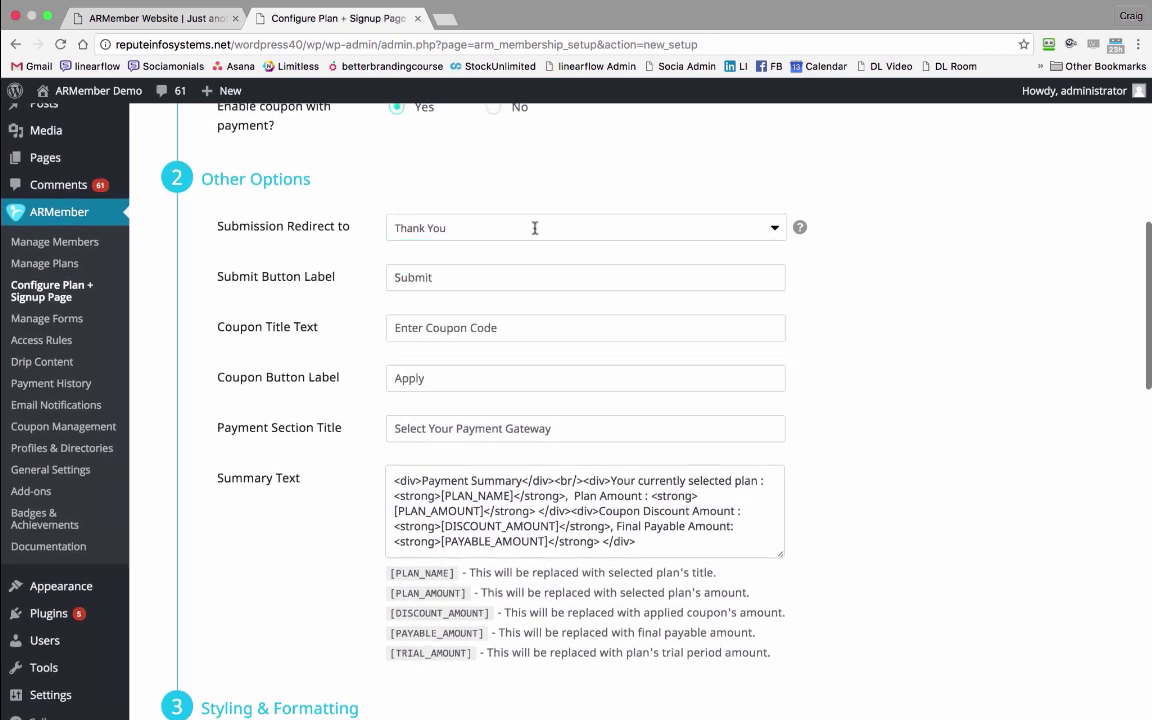
Examine the available plan skins in the setup's styling and formatting options, leaving Plan Skin1 selected.
scroll(890, 325, "down", 5)
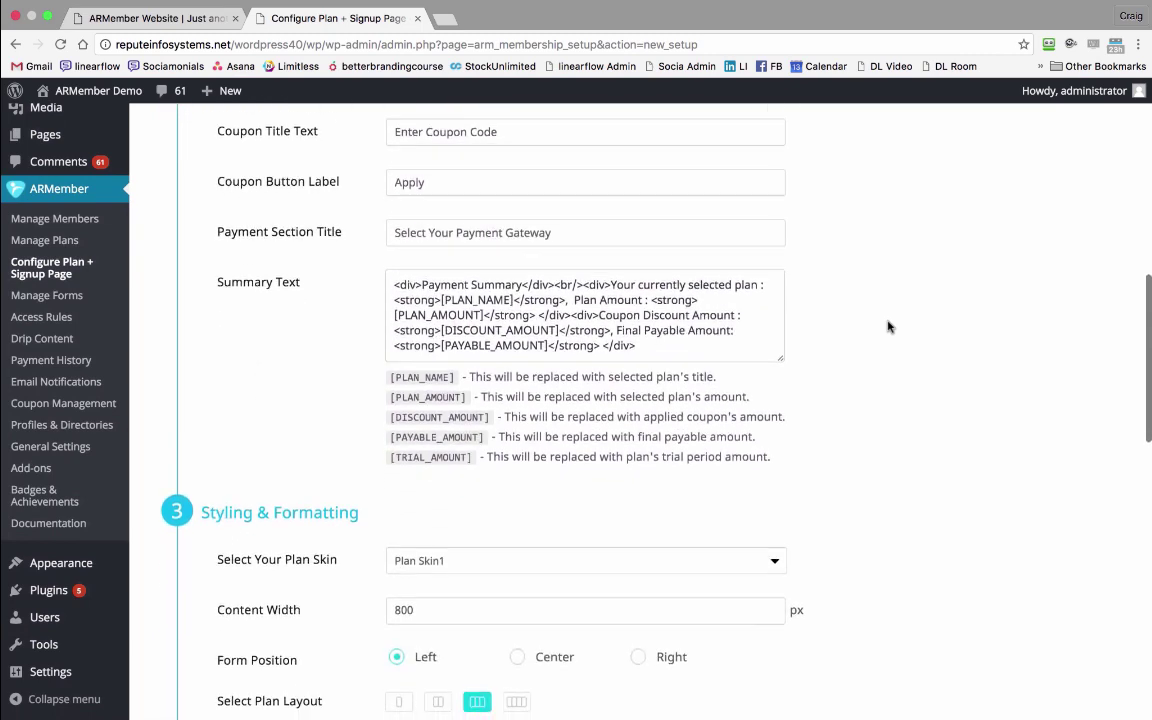
scroll(888, 326, "down", 4)
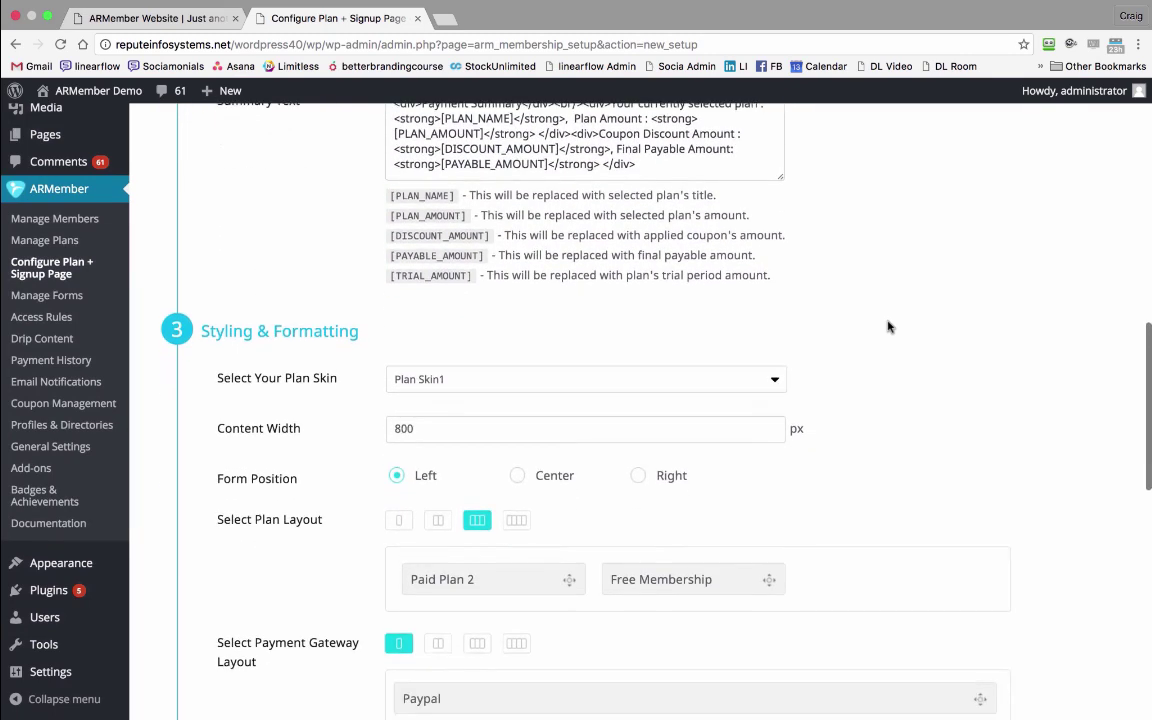
scroll(888, 326, "down", 5)
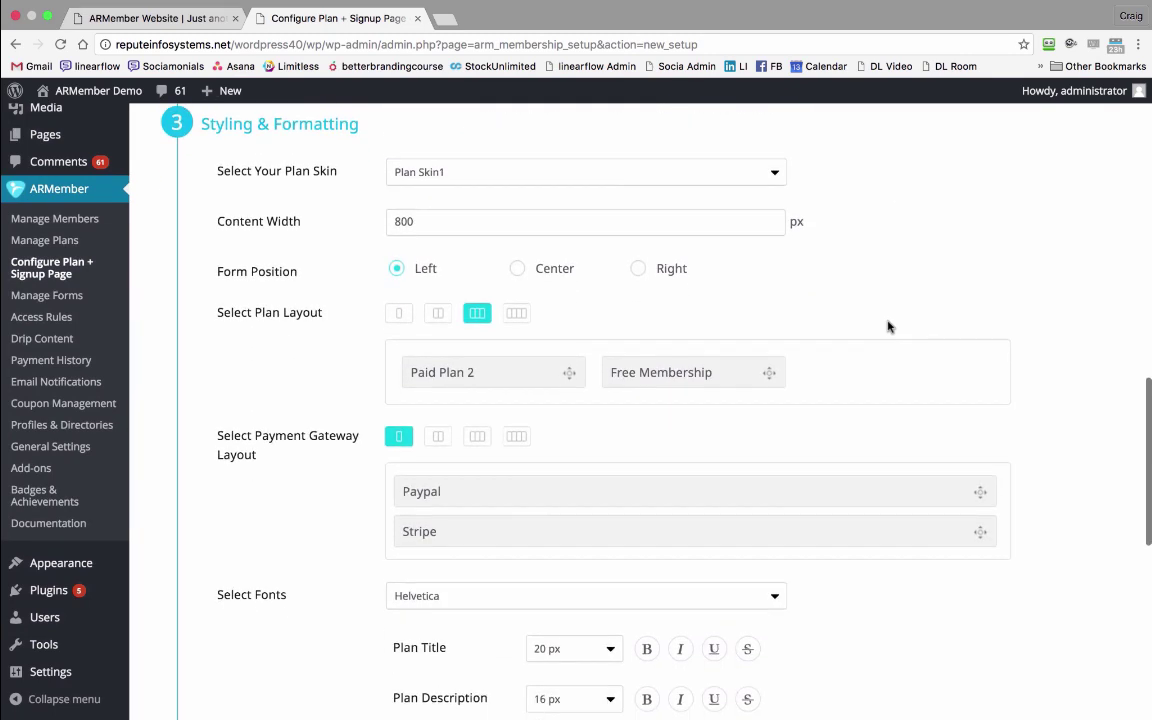
left_click(465, 172)
scroll(588, 243, "down", 1)
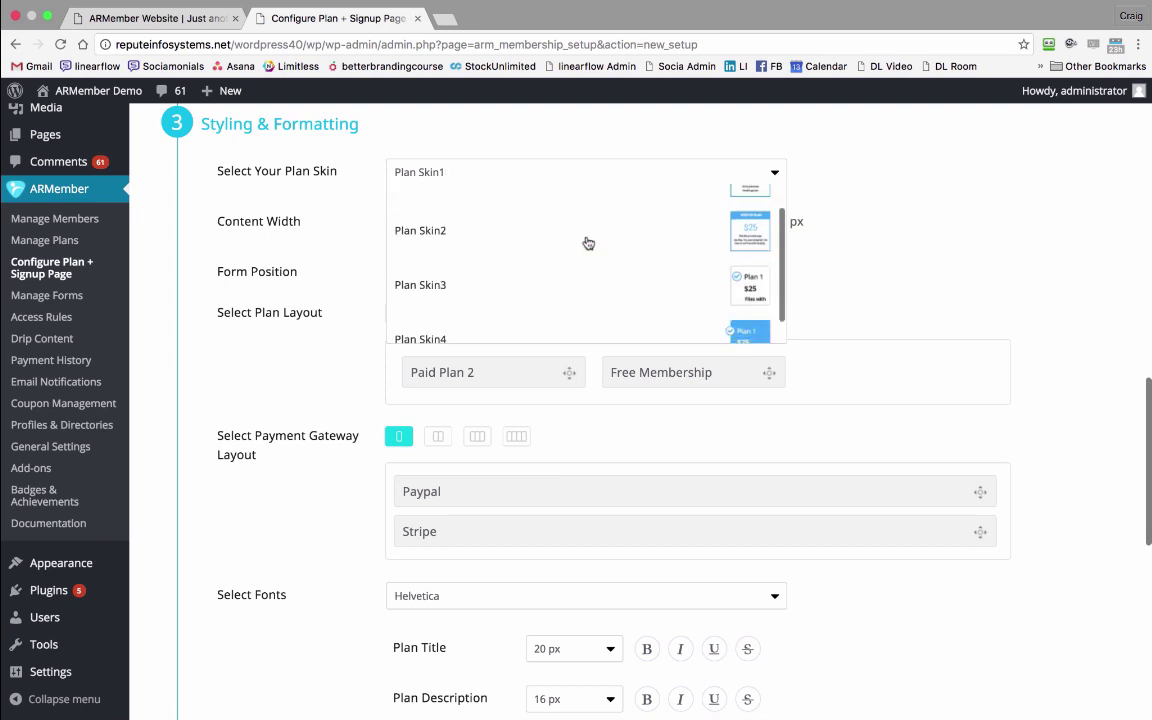
scroll(588, 243, "down", 1)
scroll(588, 243, "up", 3)
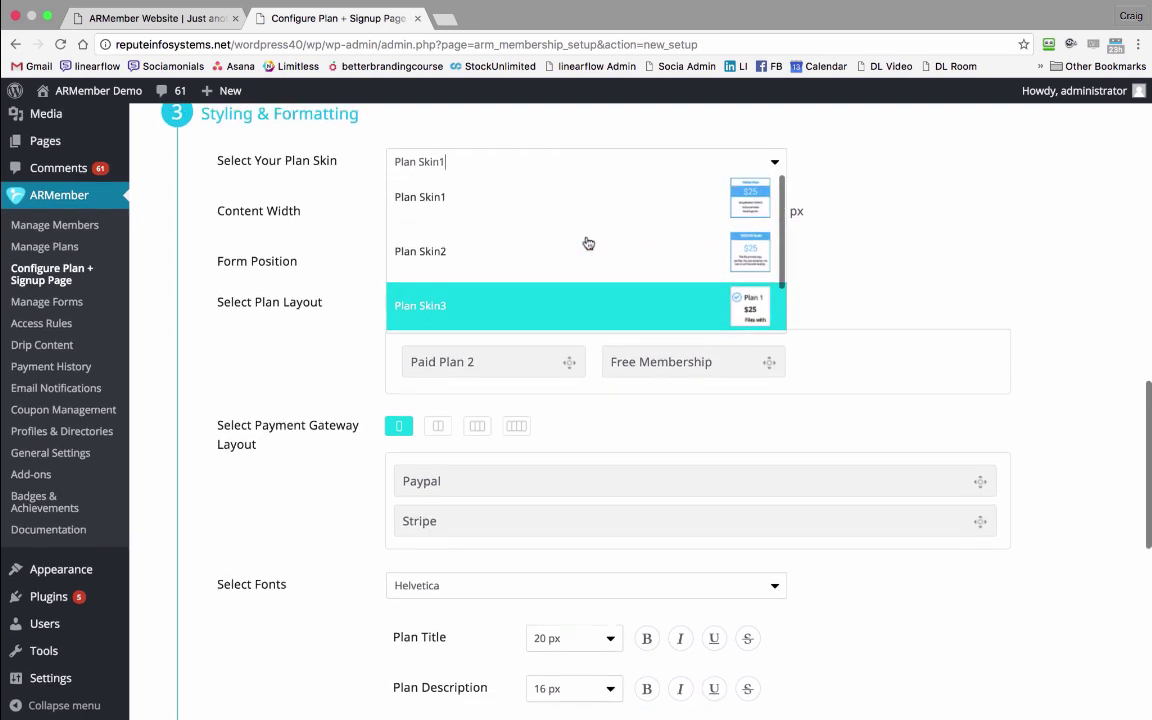
scroll(588, 243, "up", 1)
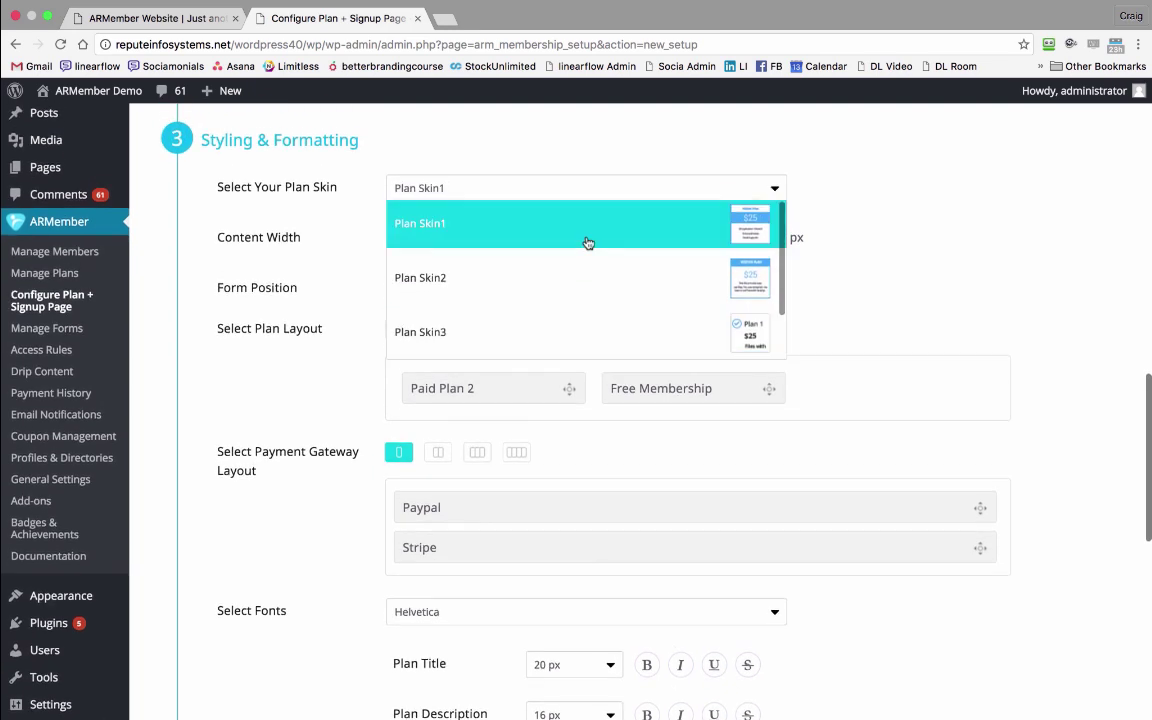
left_click(654, 233)
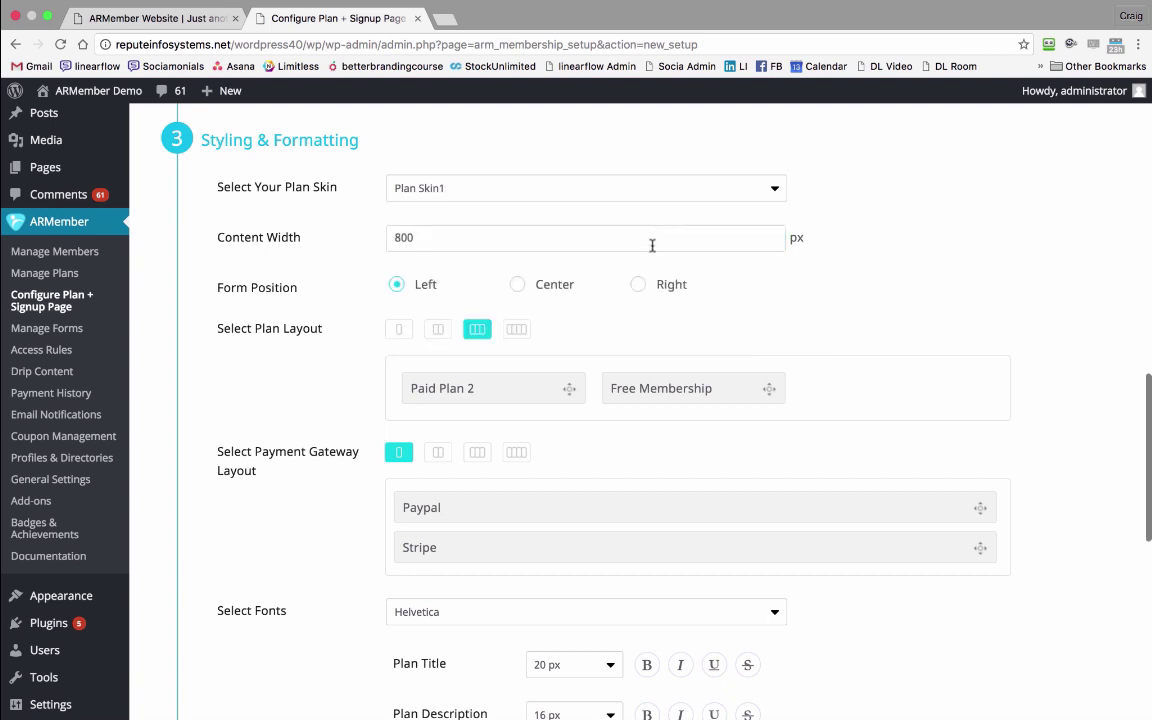
Set both the plan layout and the payment gateway layout to two columns.
scroll(672, 320, "down", 2)
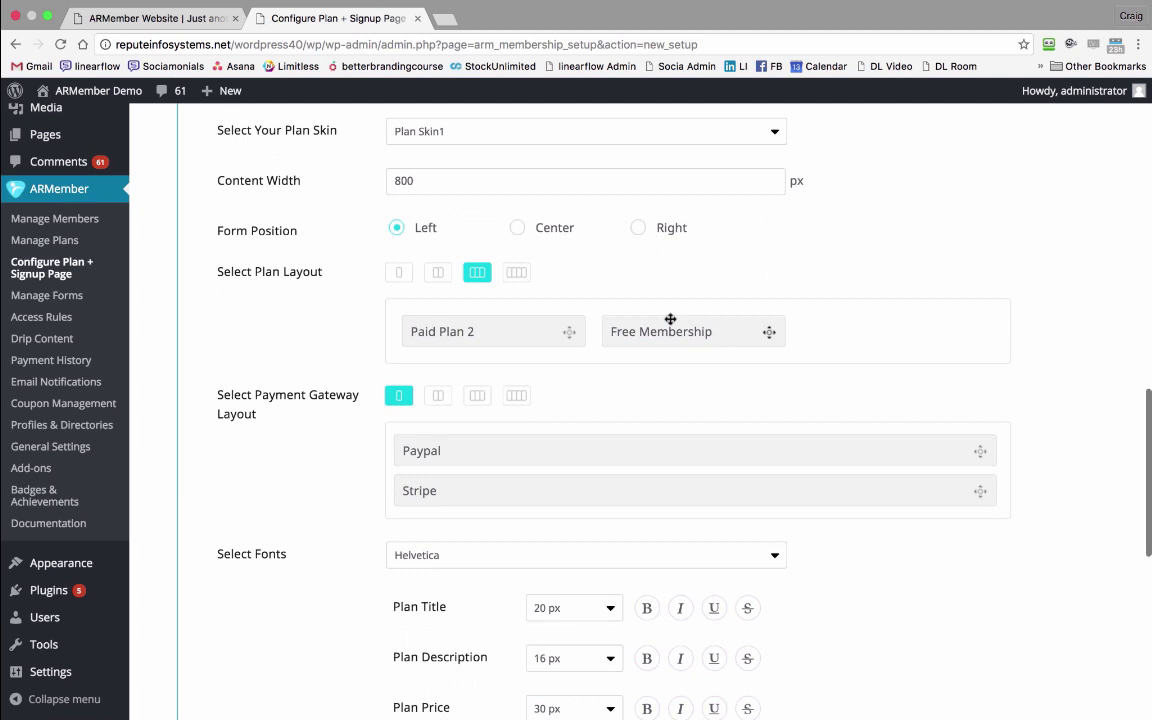
left_click(436, 274)
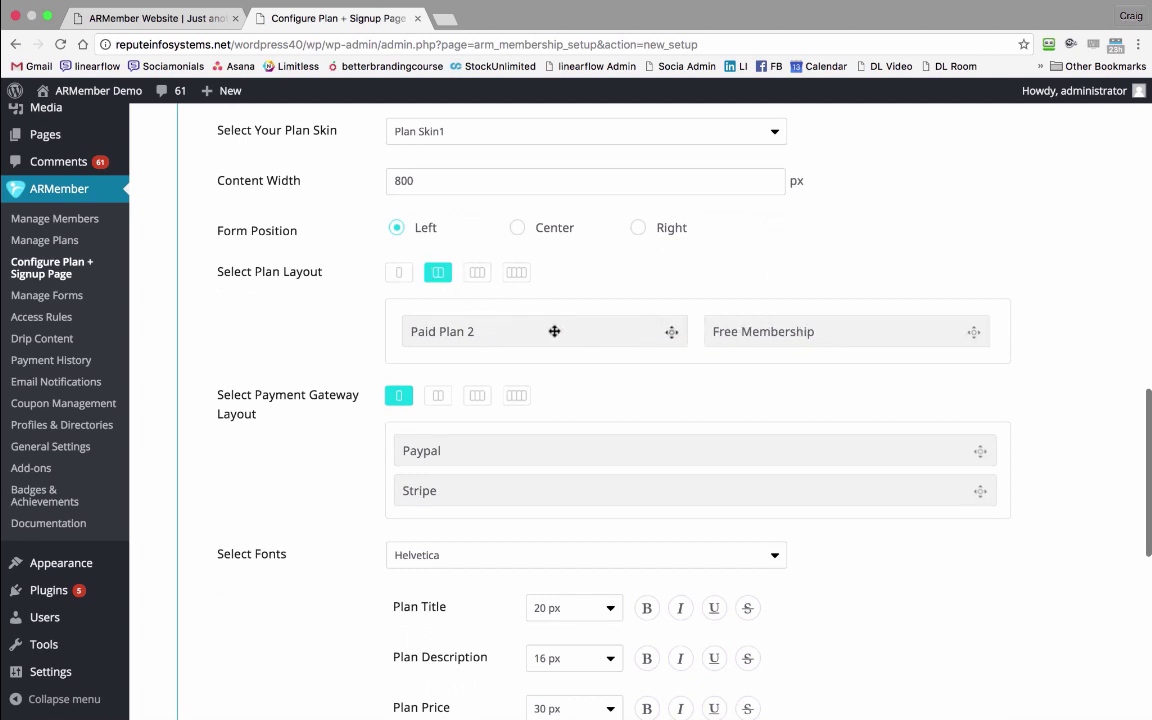
left_click(441, 396)
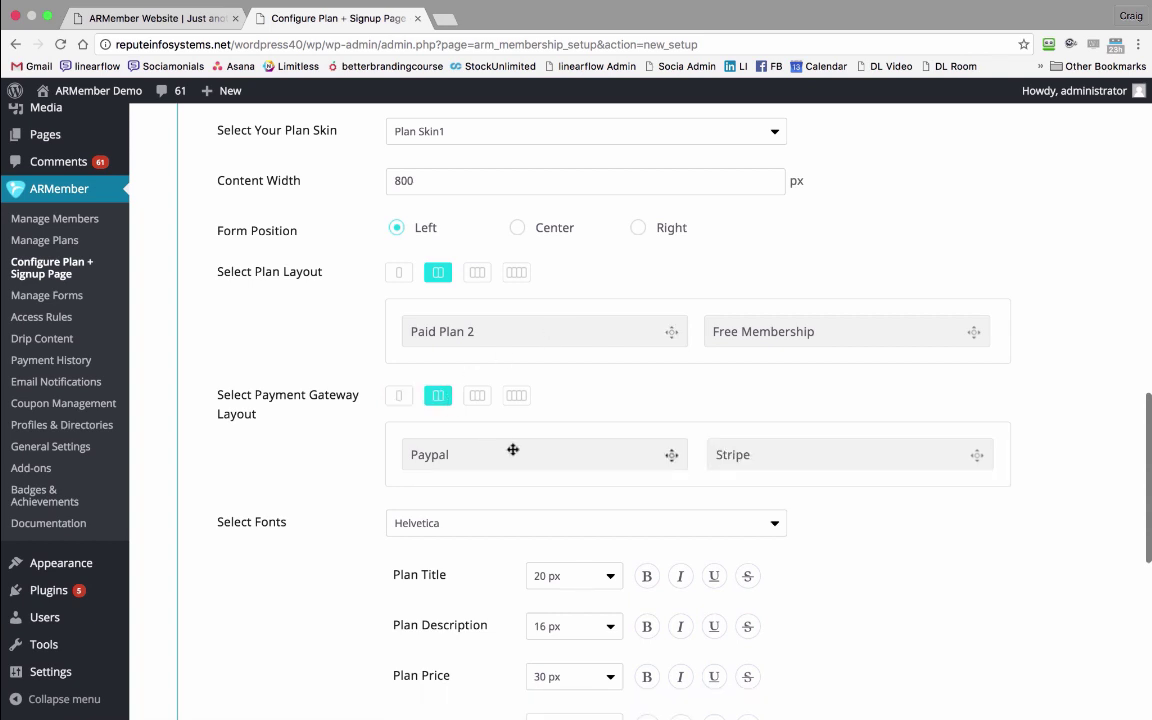
Change the selected plan title font color to blue 2253e6 and the selected plan background to blue 2246e6.
scroll(779, 451, "down", 3)
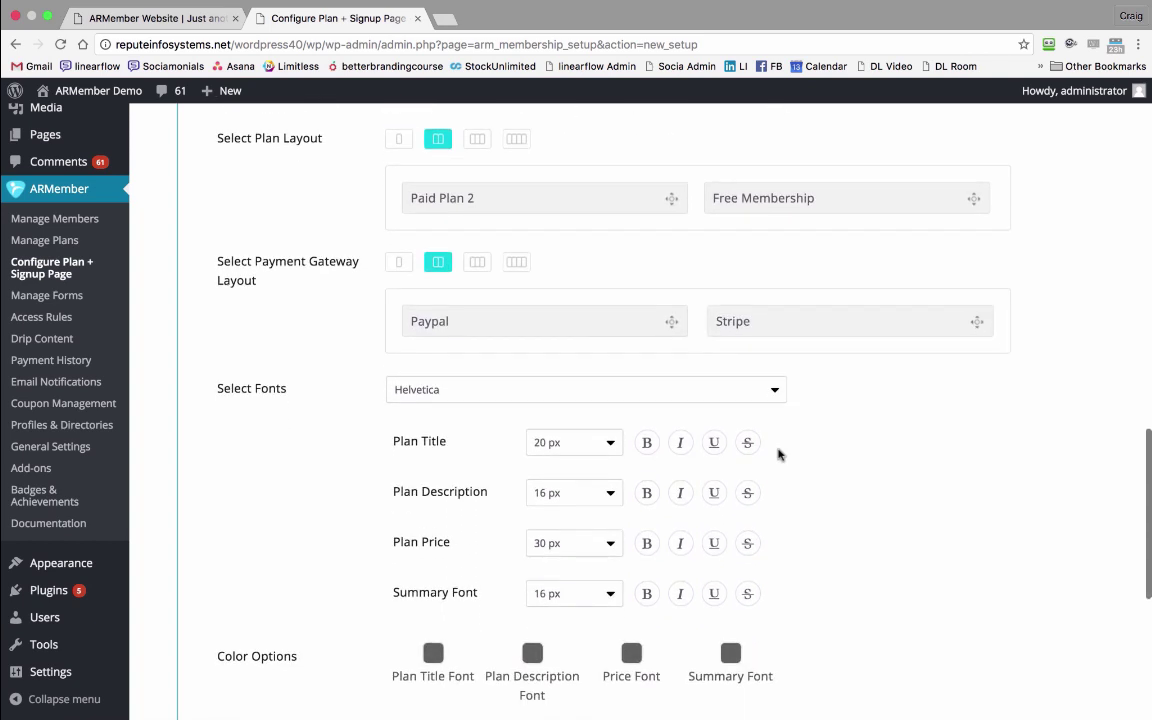
scroll(779, 455, "down", 5)
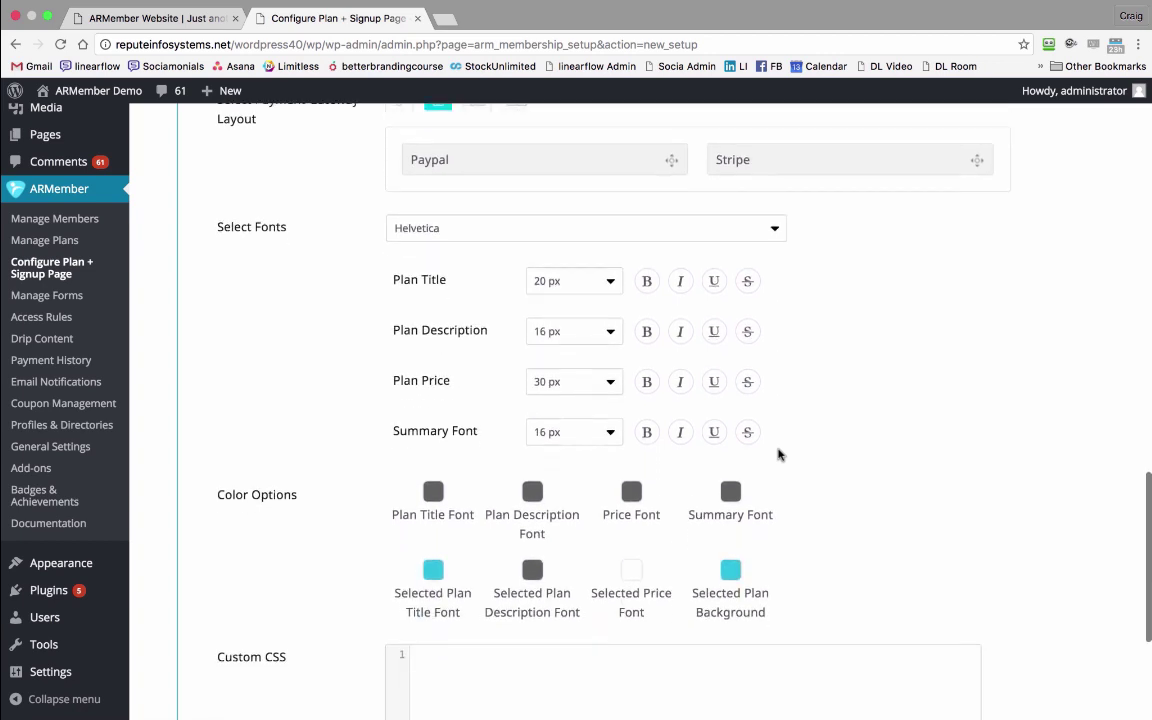
left_click(433, 488)
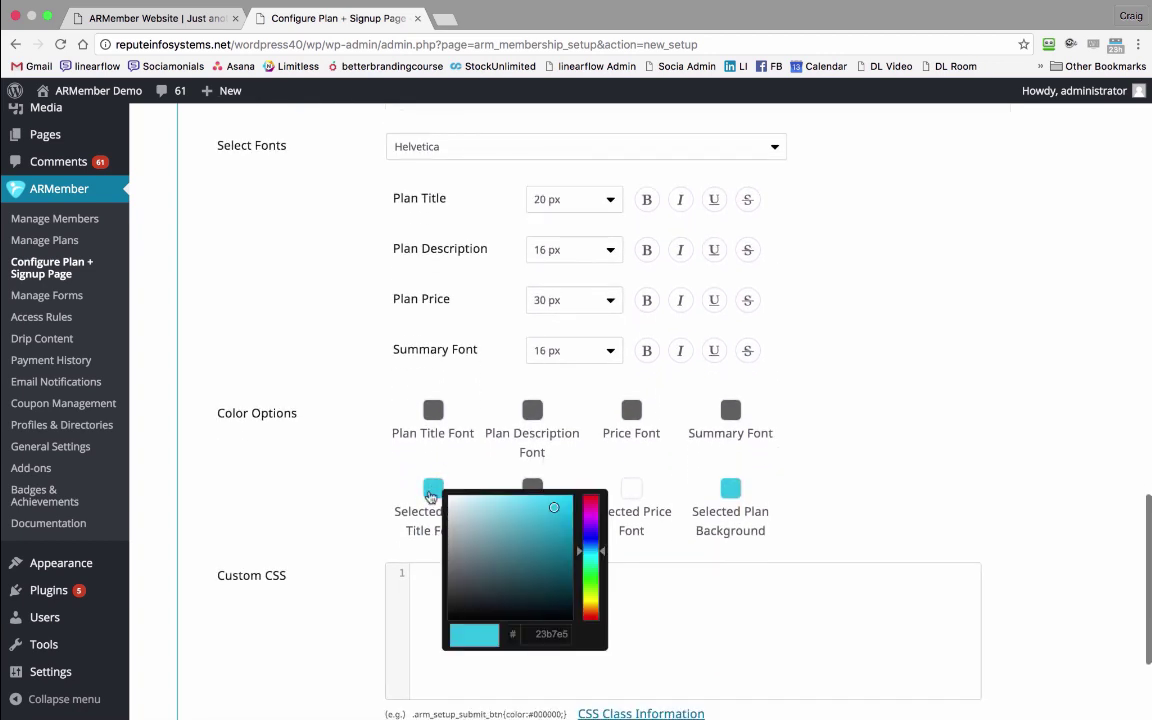
left_click(588, 541)
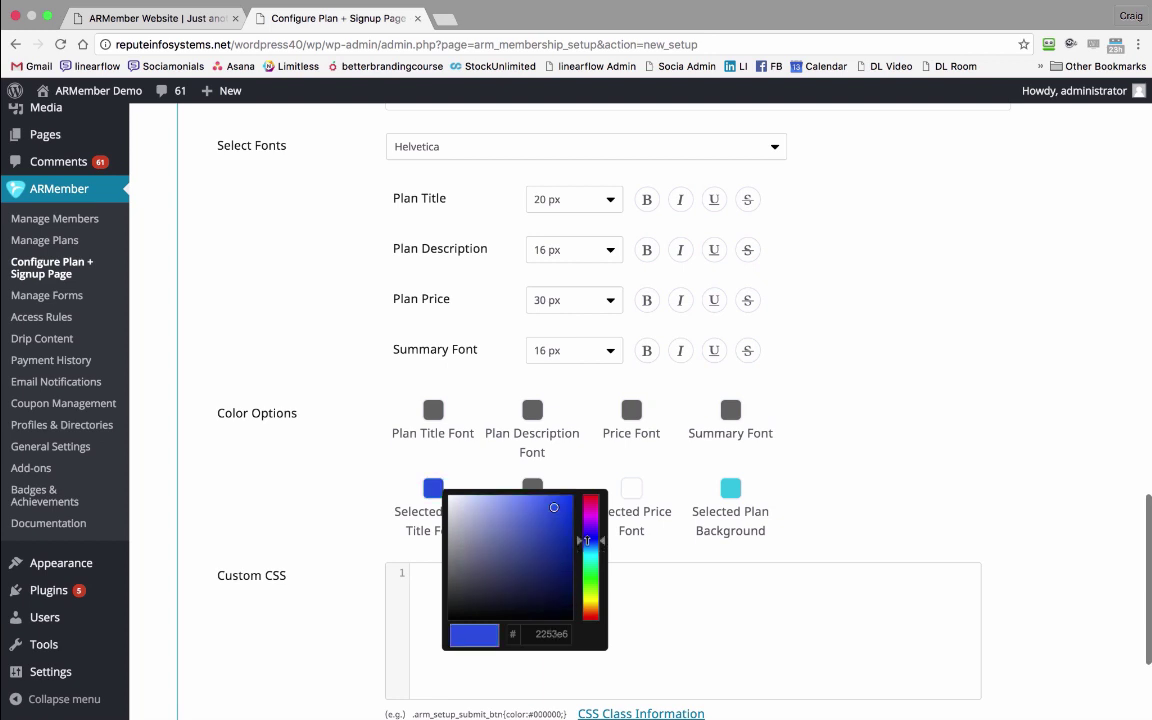
left_click(733, 492)
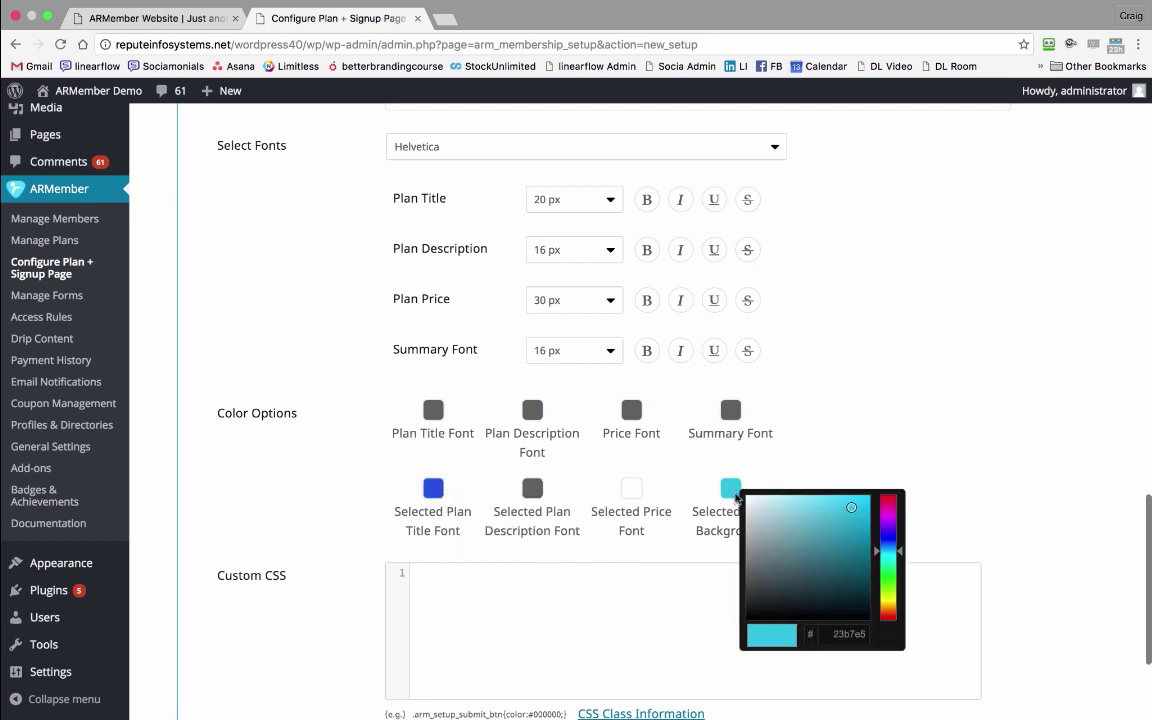
left_click_drag(885, 540, 887, 470)
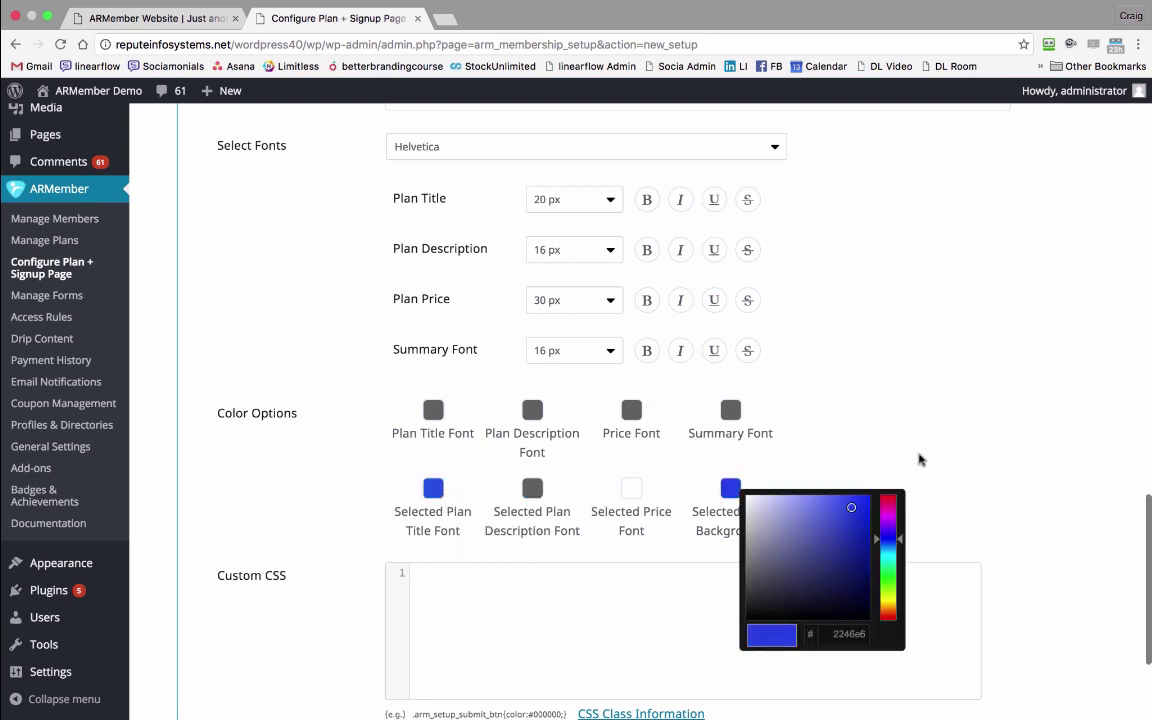
left_click(959, 398)
Preview the setup and test plan selection by choosing Free Membership and switching back to Paid Plan 2.
scroll(958, 399, "down", 2)
scroll(958, 399, "down", 2)
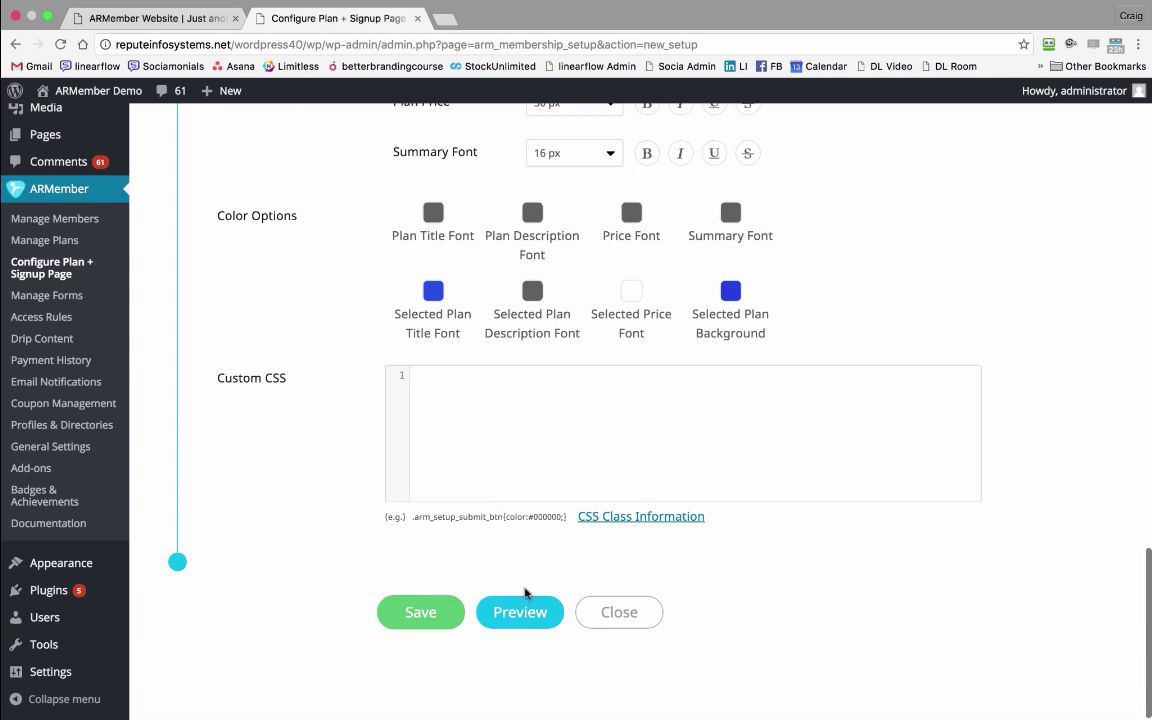
left_click(527, 614)
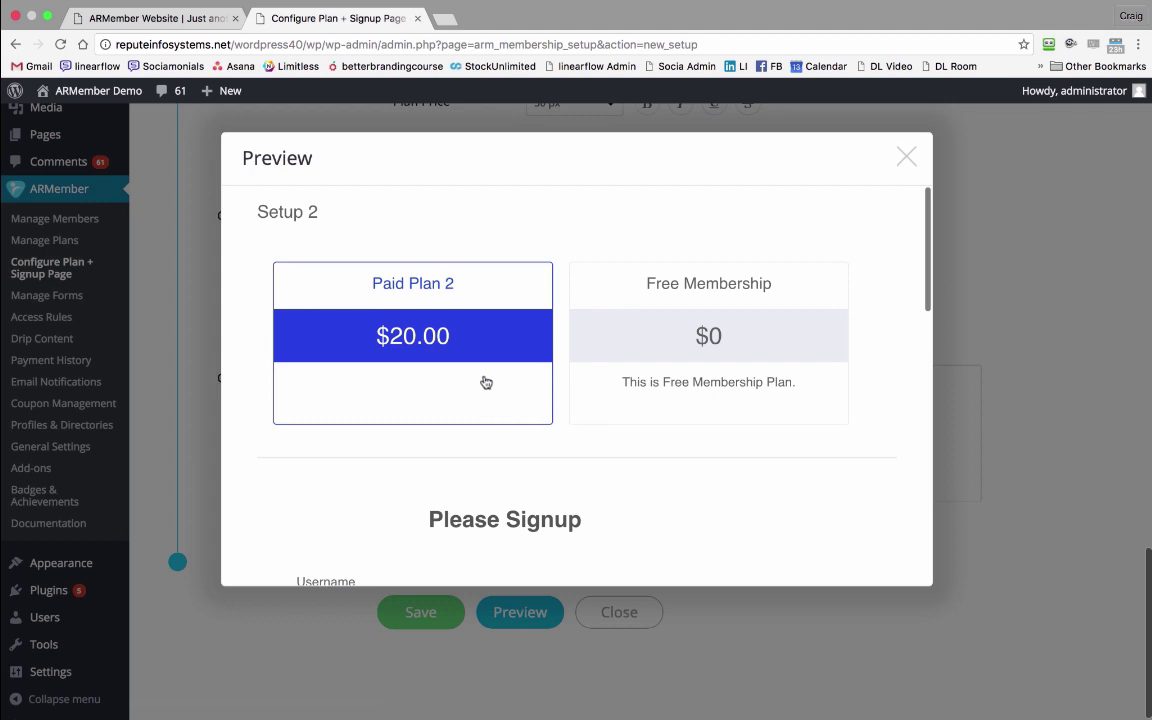
left_click(721, 386)
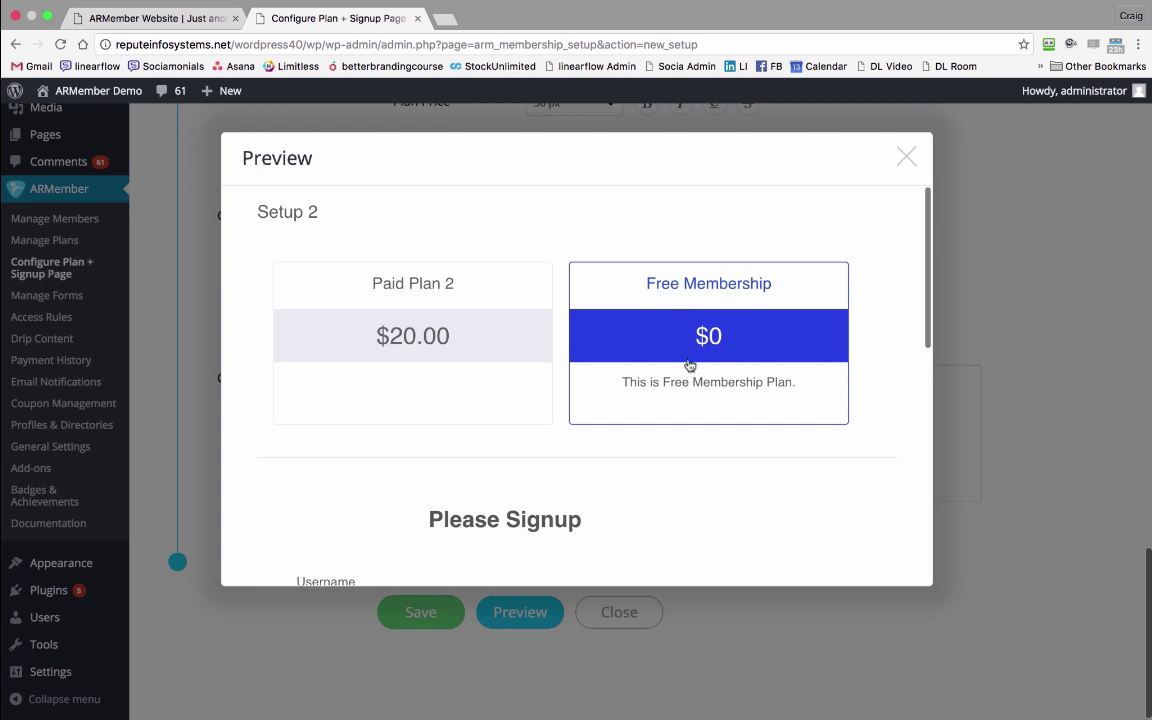
left_click(440, 346)
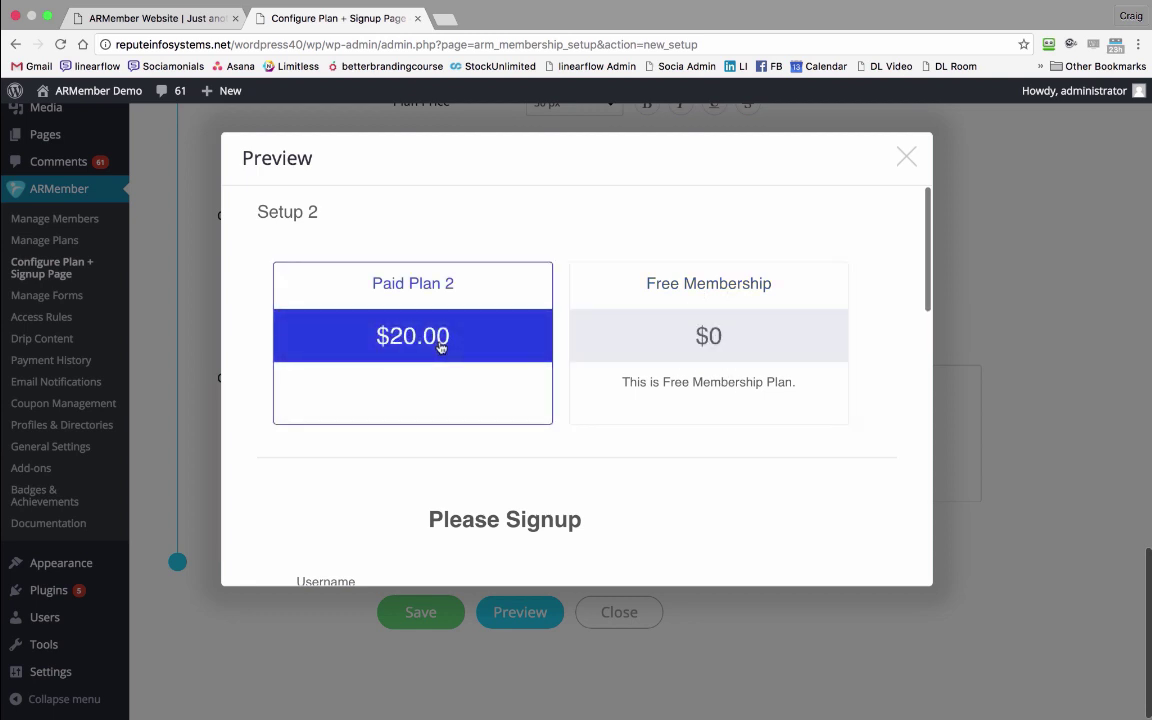
Check the previewed signup form's Username, First Name and Last Name fields, and choose Stripe as its payment gateway.
scroll(440, 346, "down", 5)
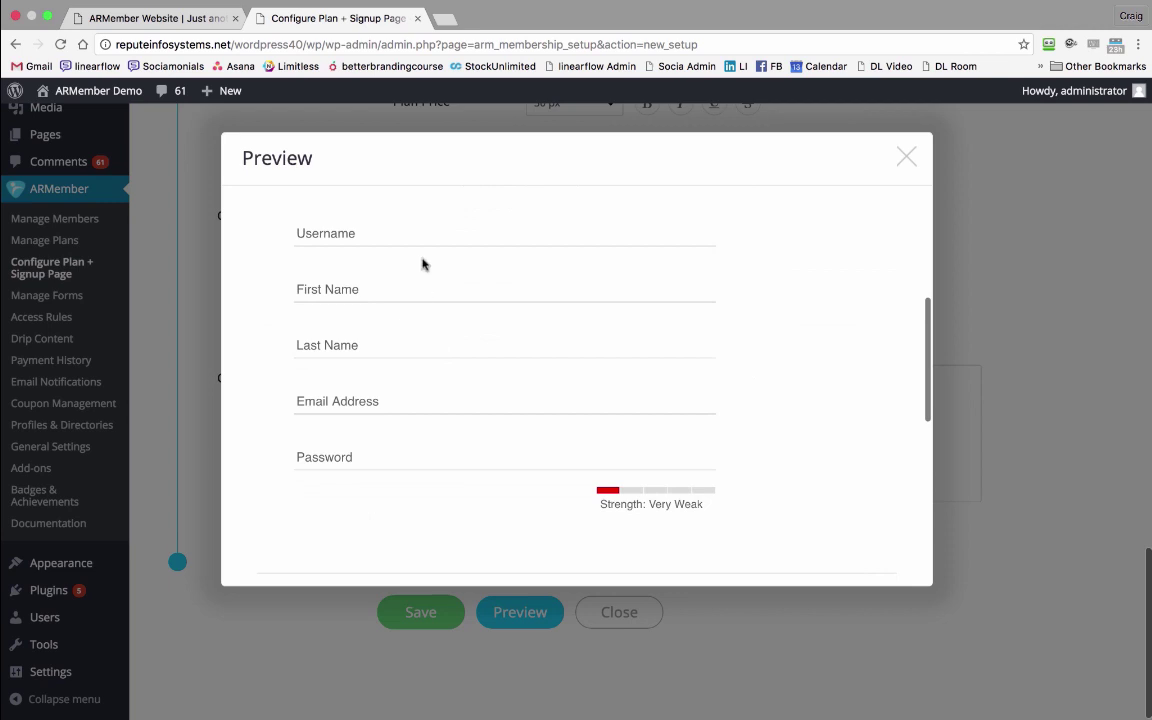
scroll(422, 264, "up", 1)
left_click(419, 300)
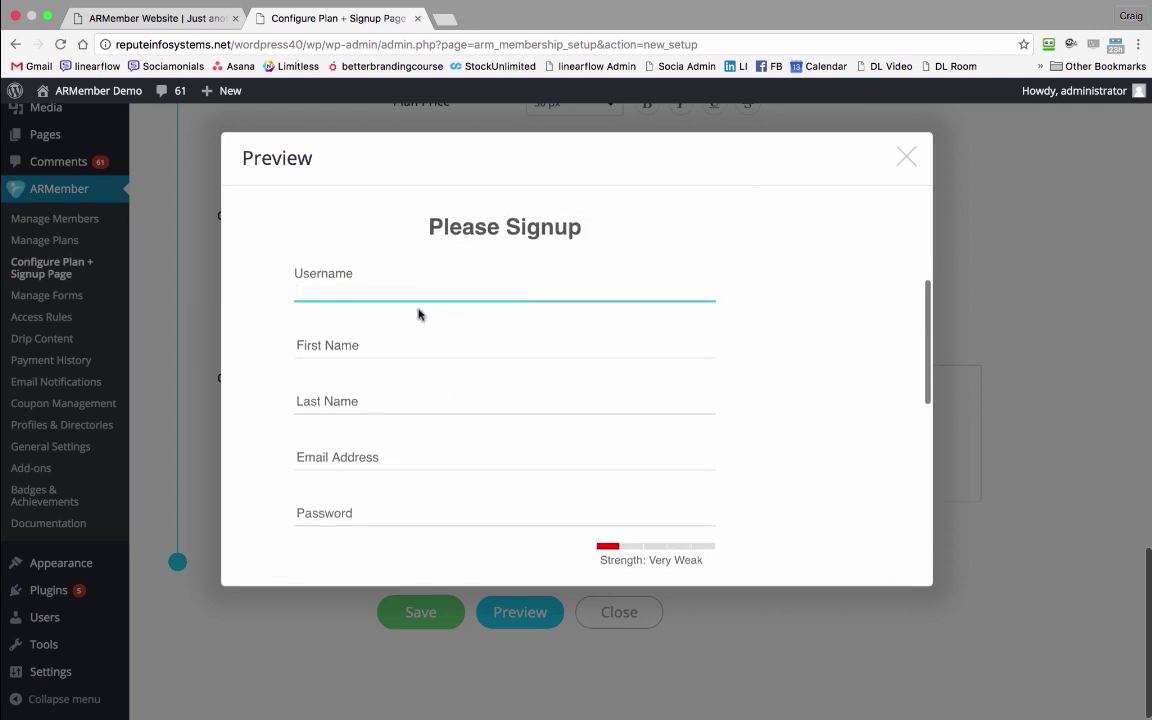
left_click(429, 356)
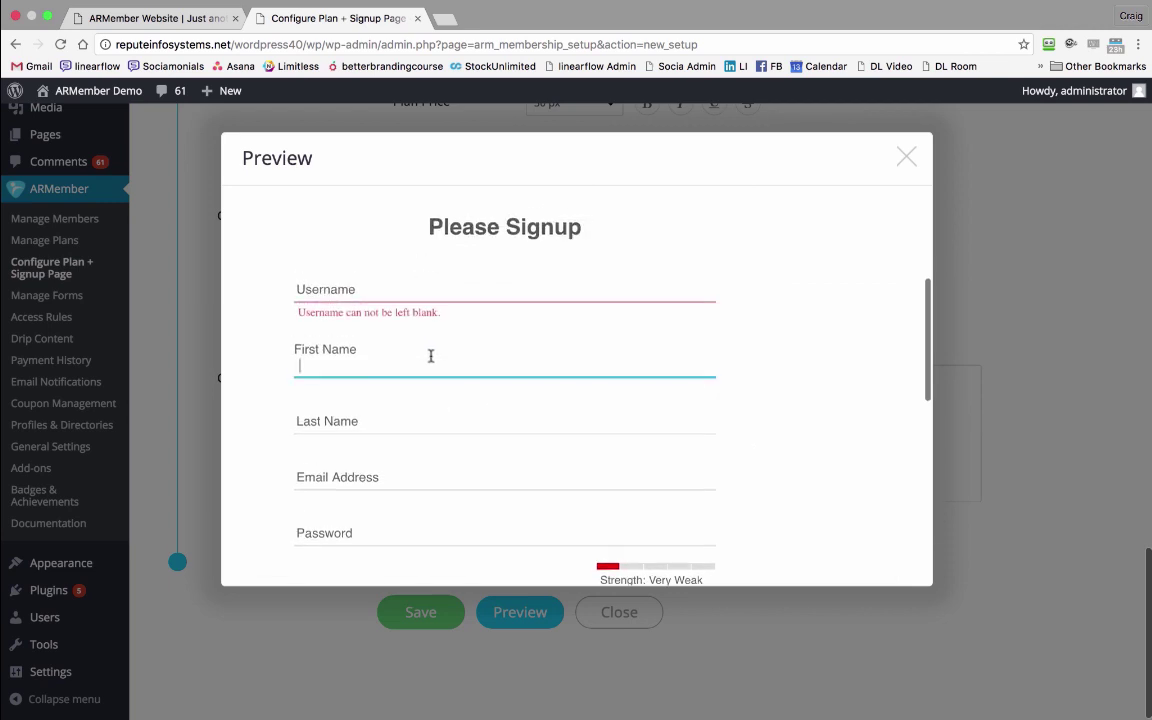
left_click(444, 416)
scroll(548, 443, "down", 1)
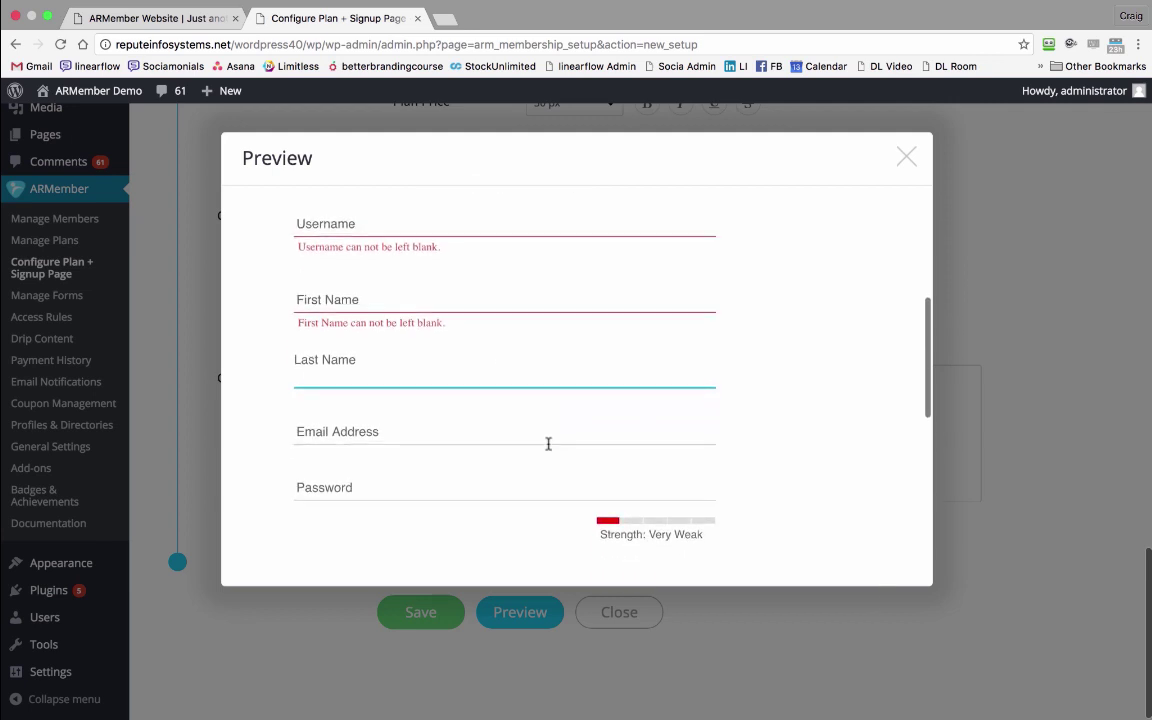
scroll(548, 443, "down", 5)
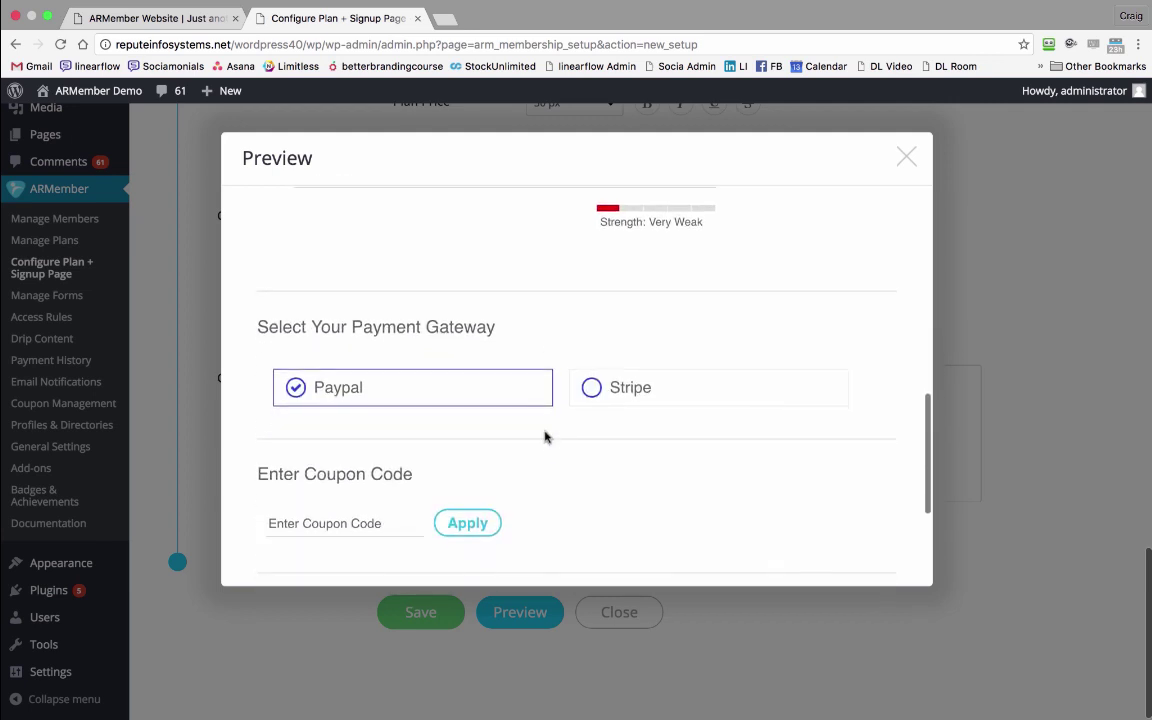
left_click(681, 396)
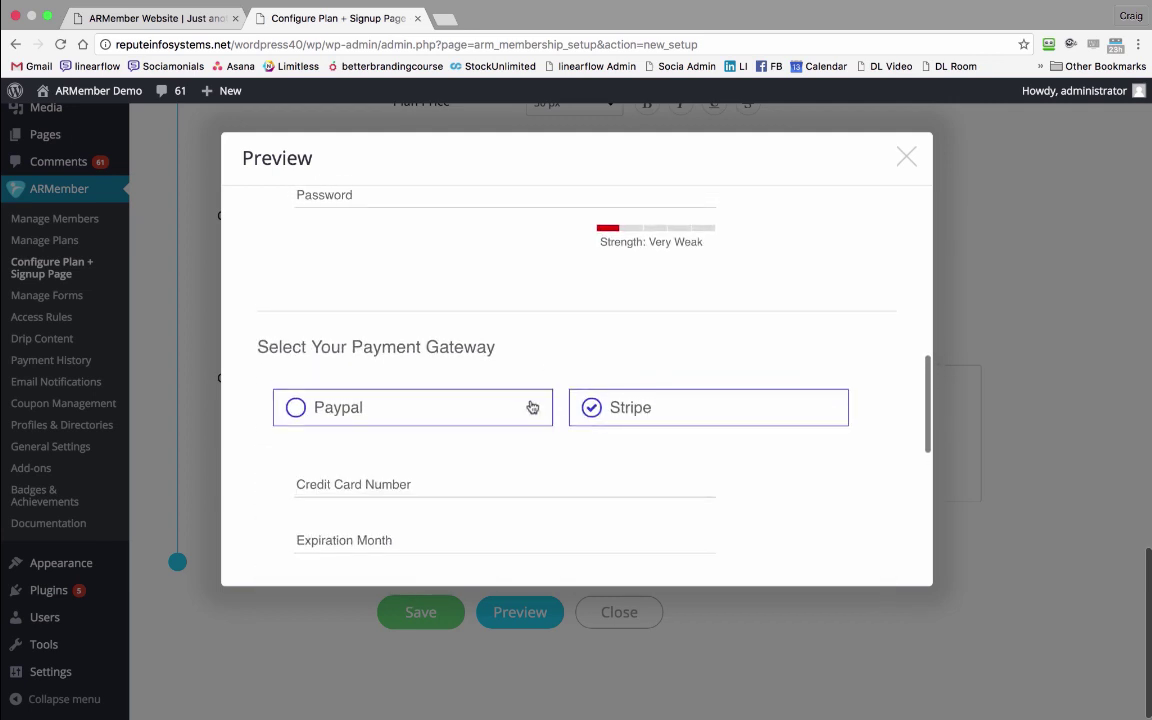
Choose Paypal as the previewed payment gateway, review the coupon code field and payment summary, and close the preview.
scroll(532, 407, "down", 4)
left_click(407, 212)
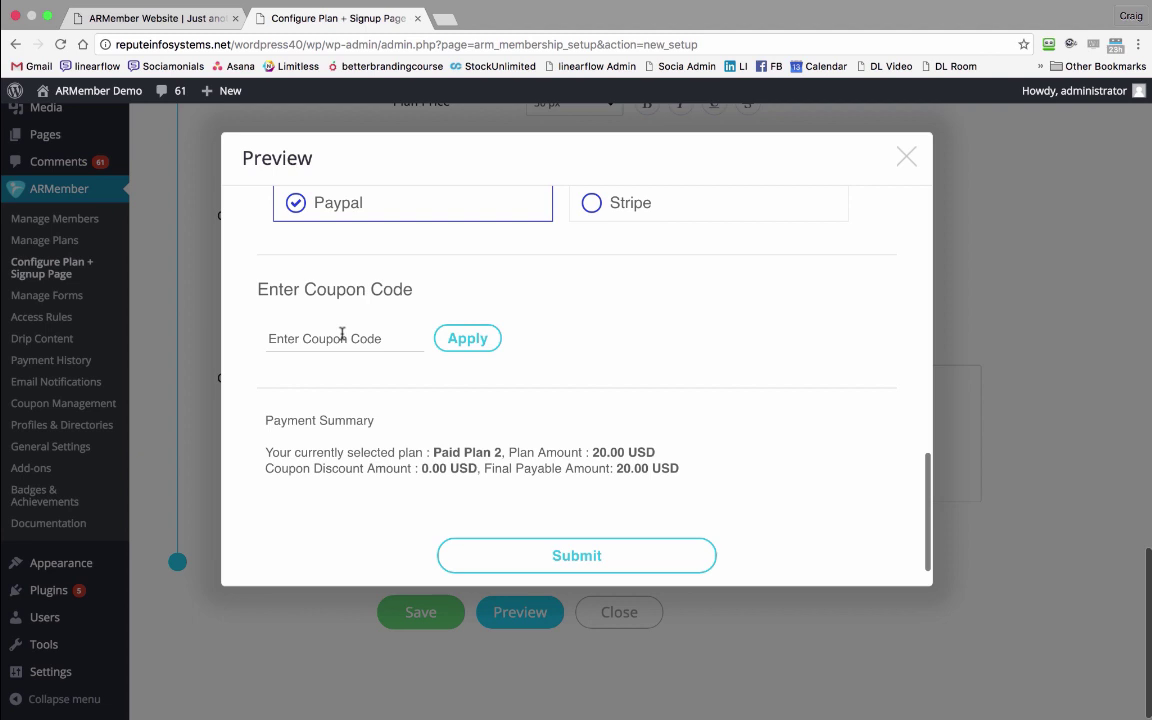
scroll(512, 391, "down", 2)
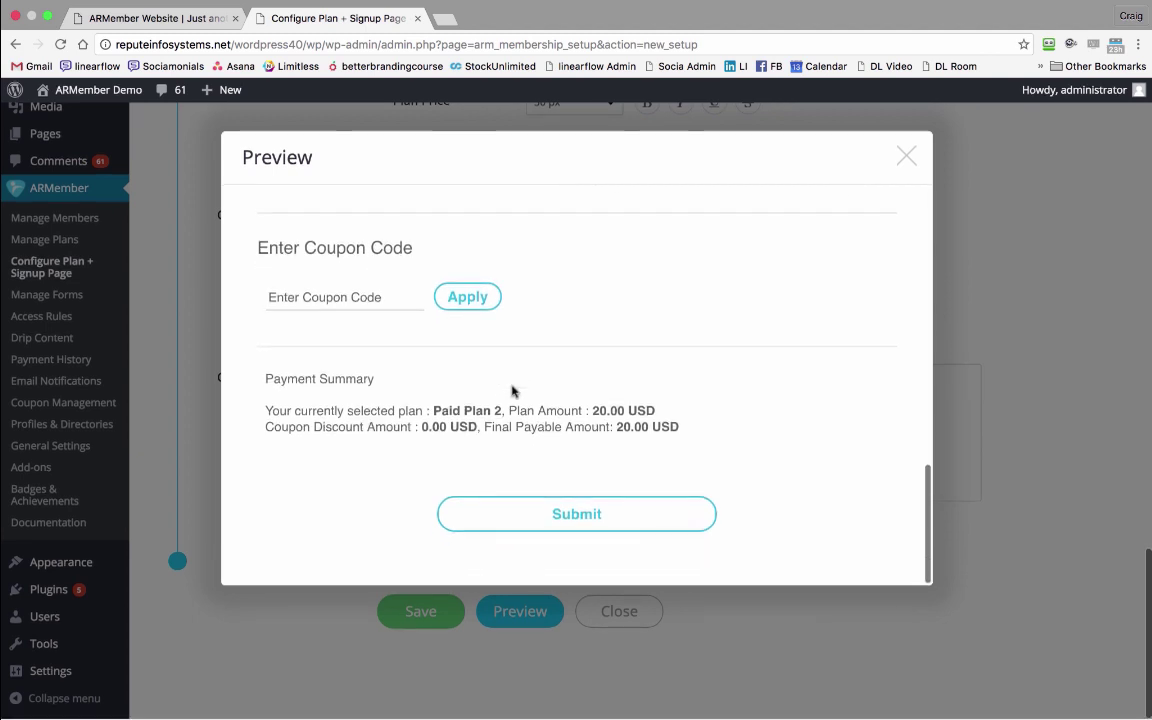
left_click(905, 156)
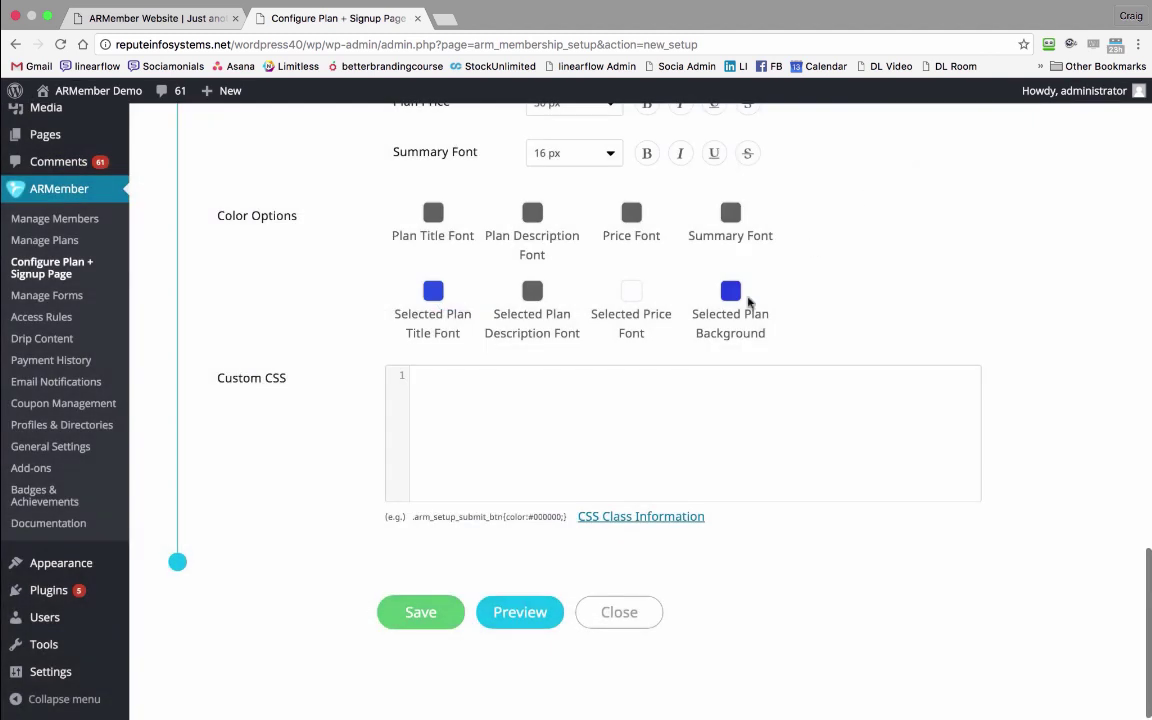
Save the plan and signup page setup and copy its shortcode.
left_click(432, 611)
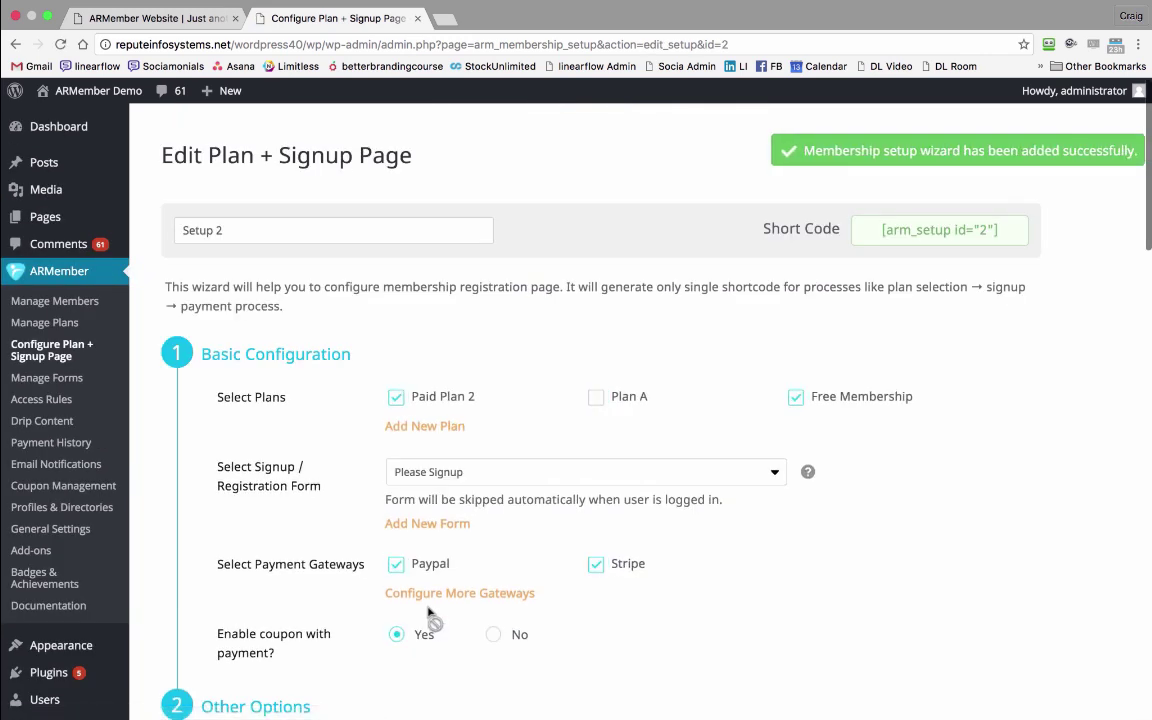
left_click(957, 232)
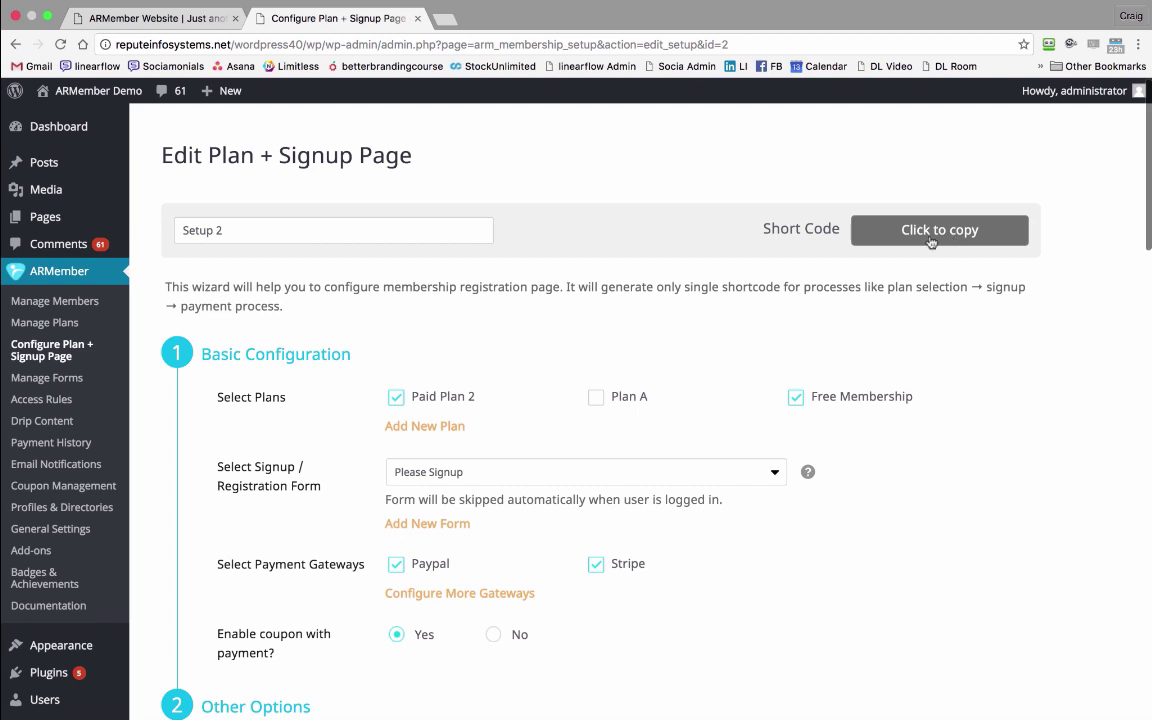
Add a new registration form named Registration 3 using the Signup Form 2 template, keeping the redirect to the Thank You page.
left_click(48, 381)
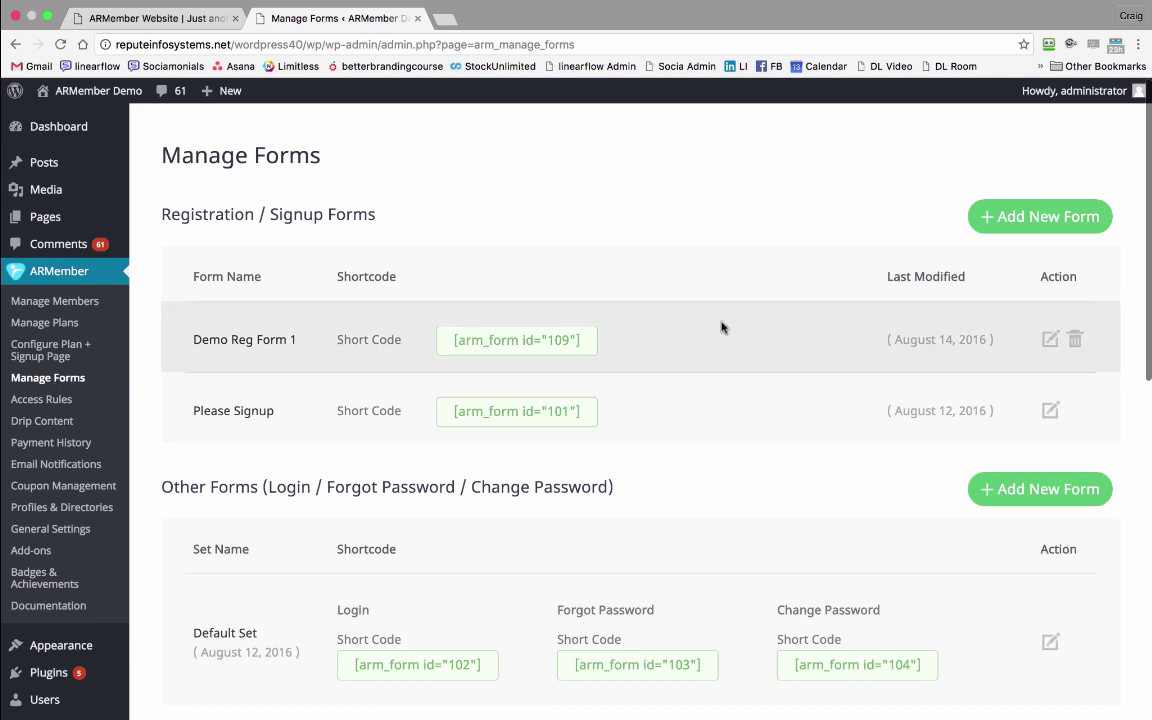
scroll(720, 326, "down", 1)
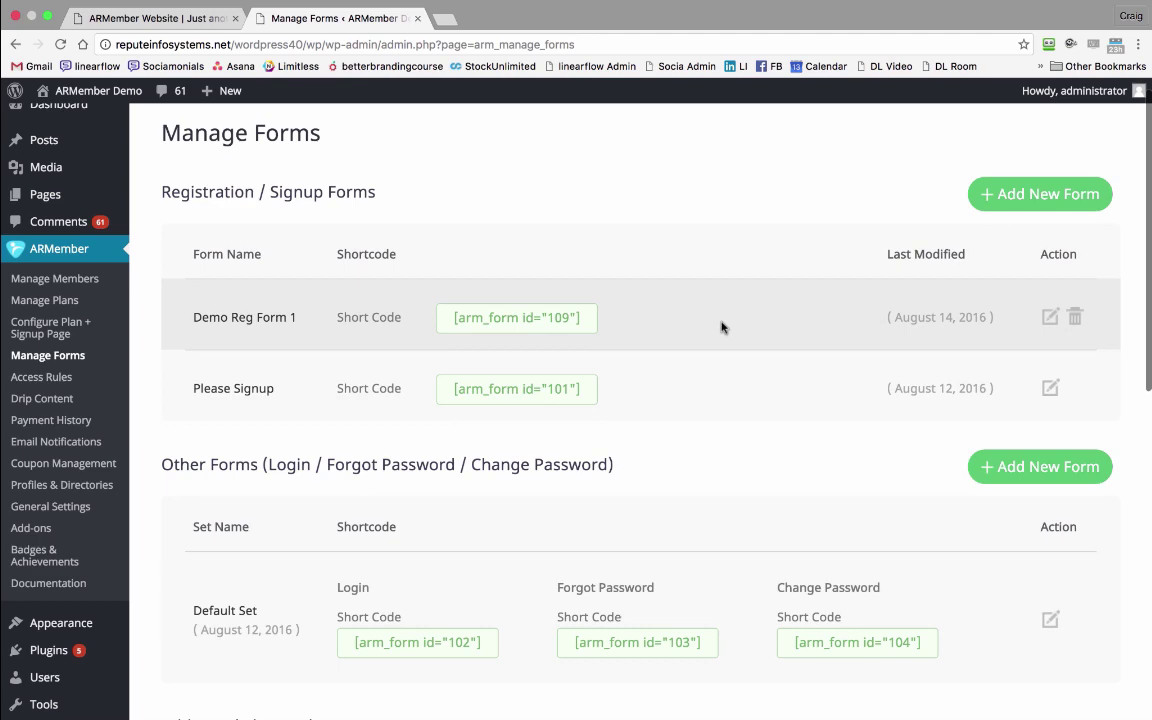
left_click(1034, 192)
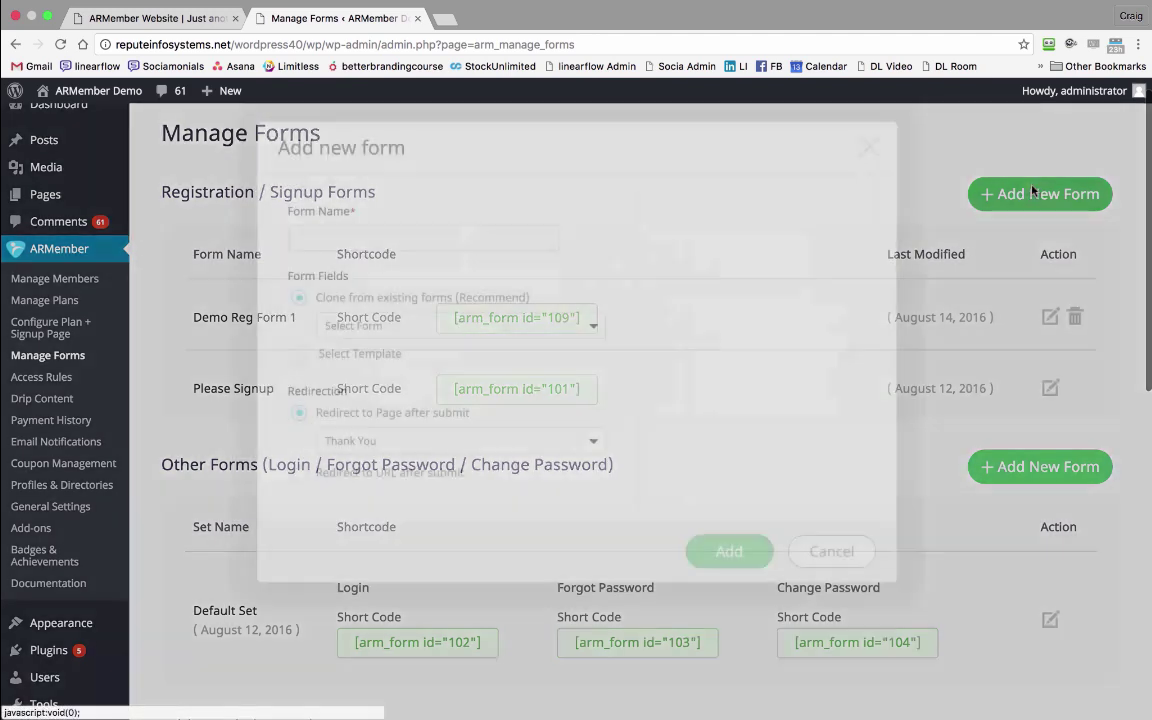
left_click(394, 237)
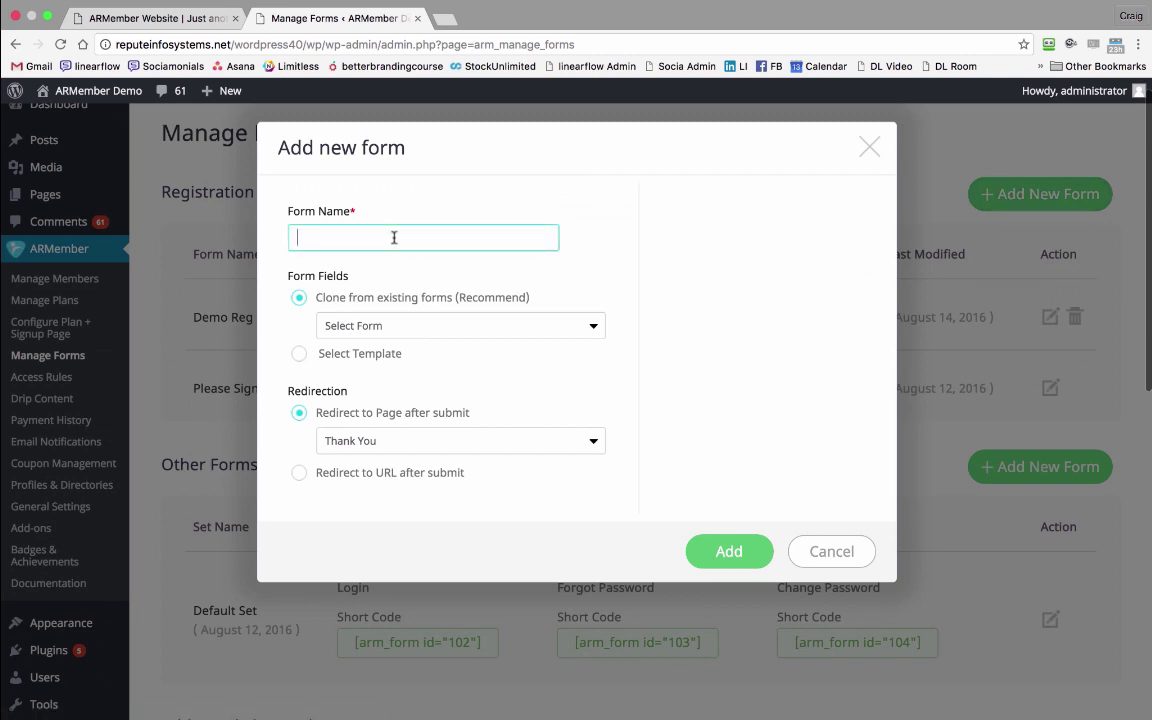
type("Registration 3")
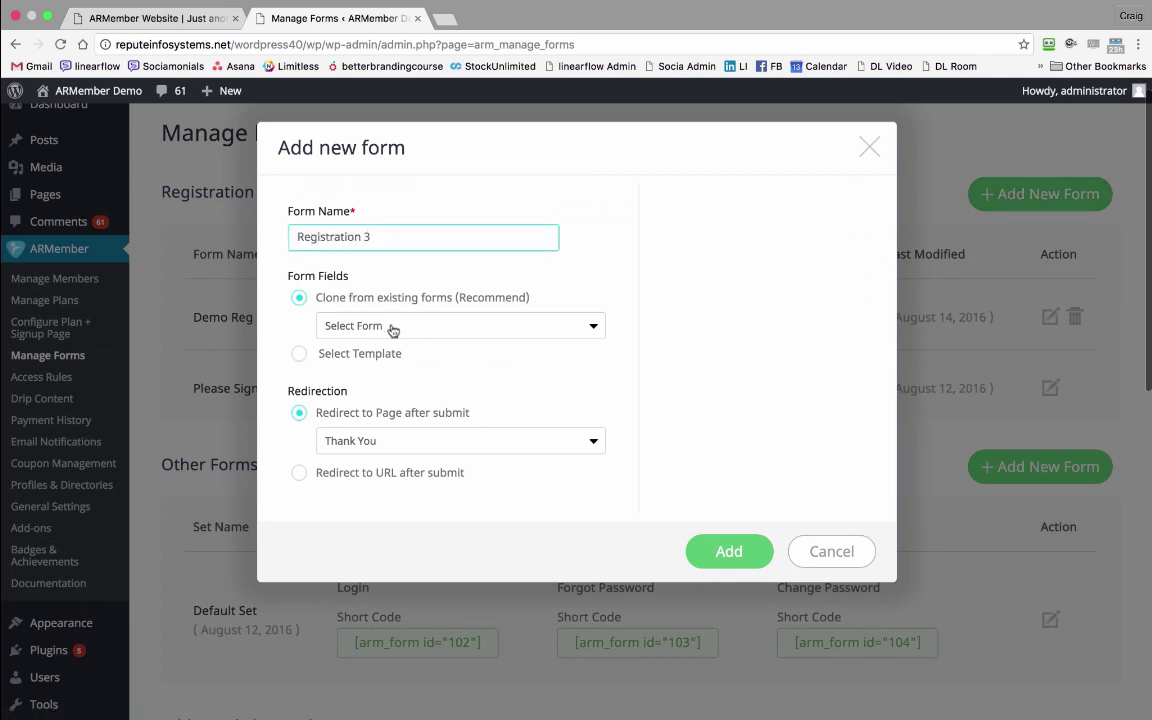
left_click(299, 354)
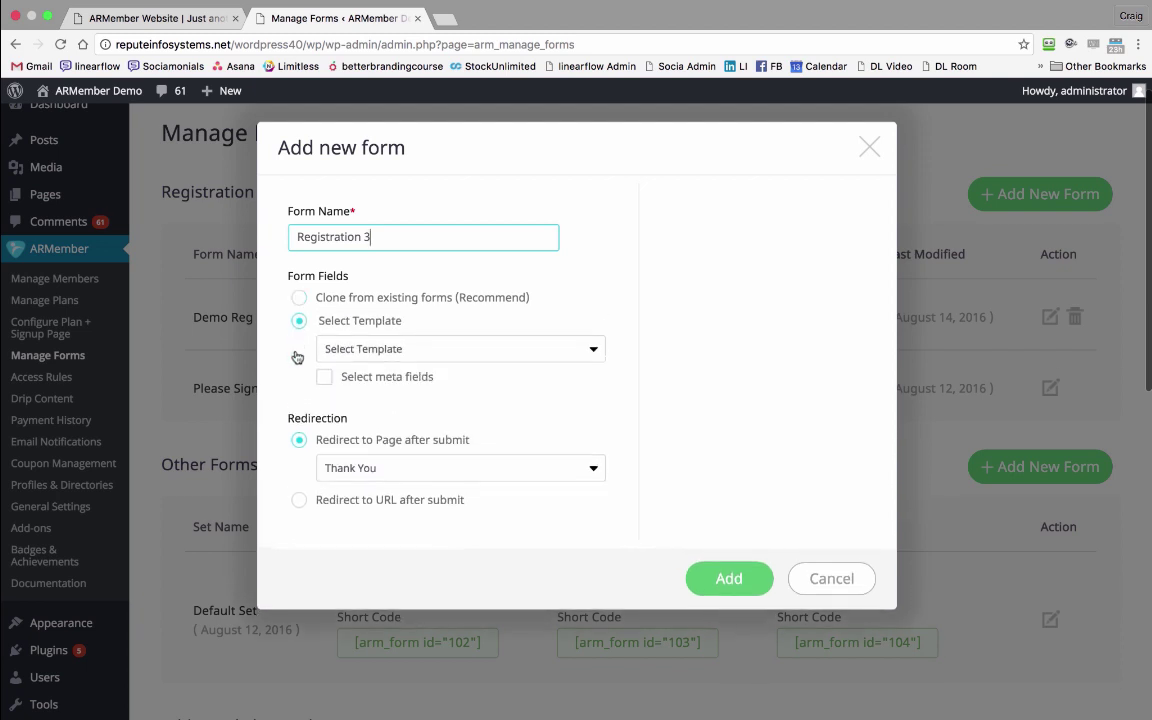
left_click(393, 348)
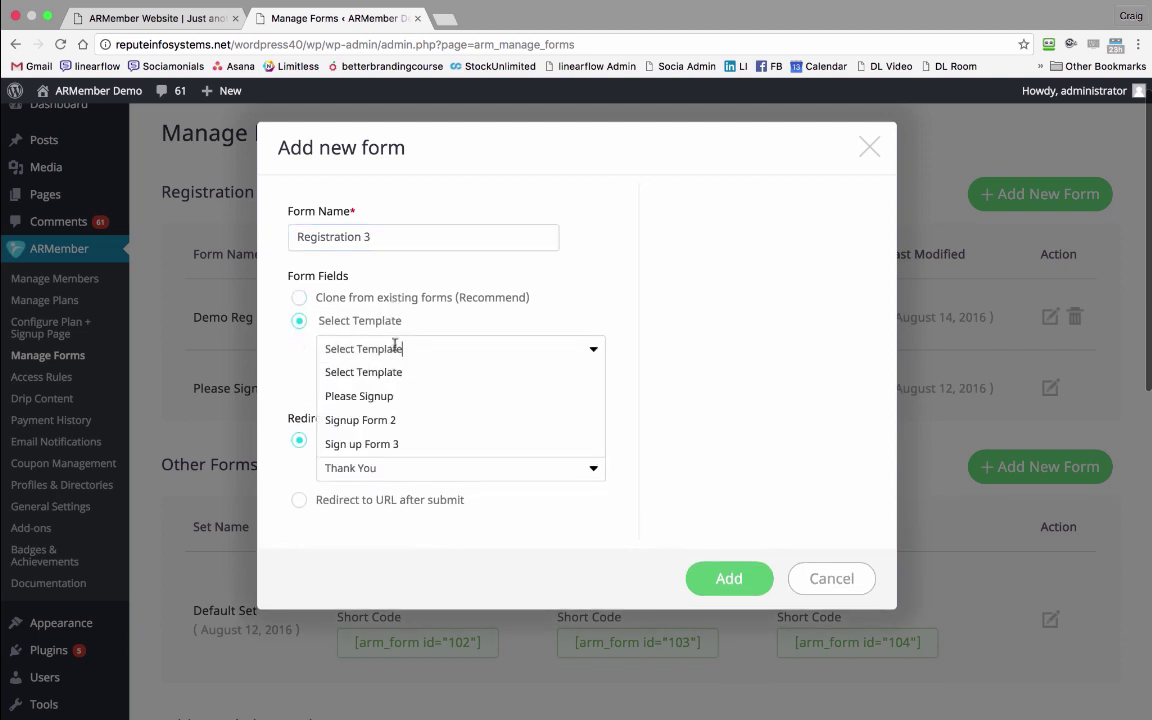
left_click(383, 416)
scroll(383, 416, "down", 1)
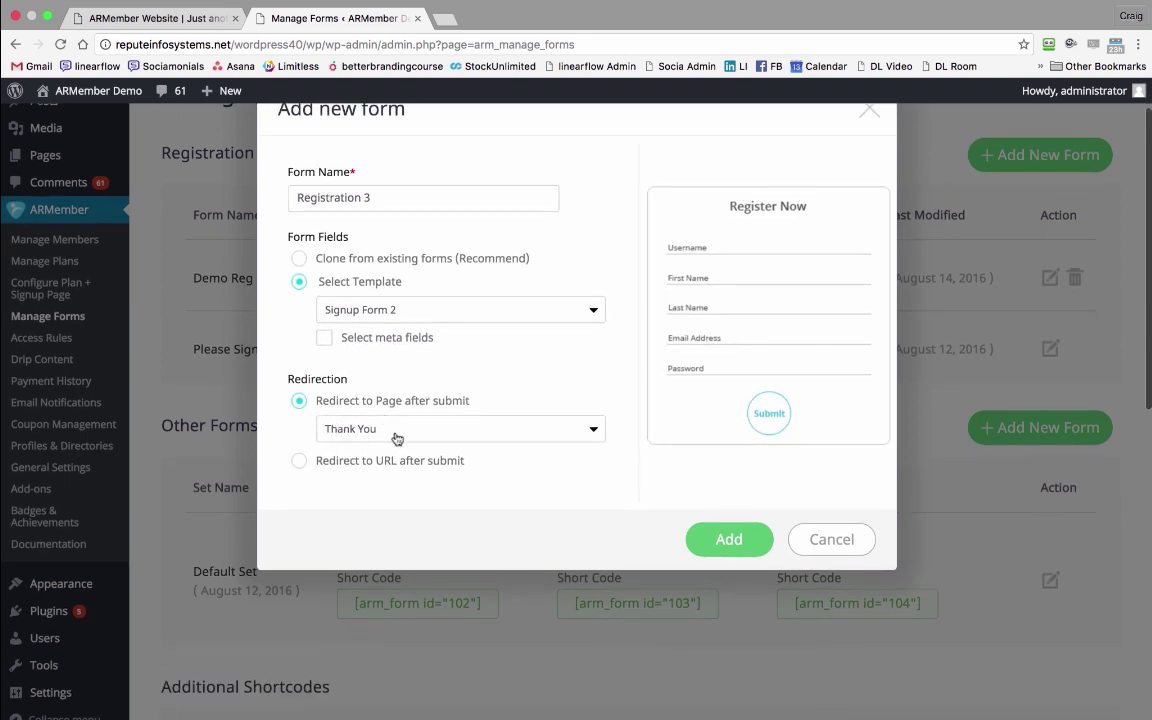
left_click(718, 538)
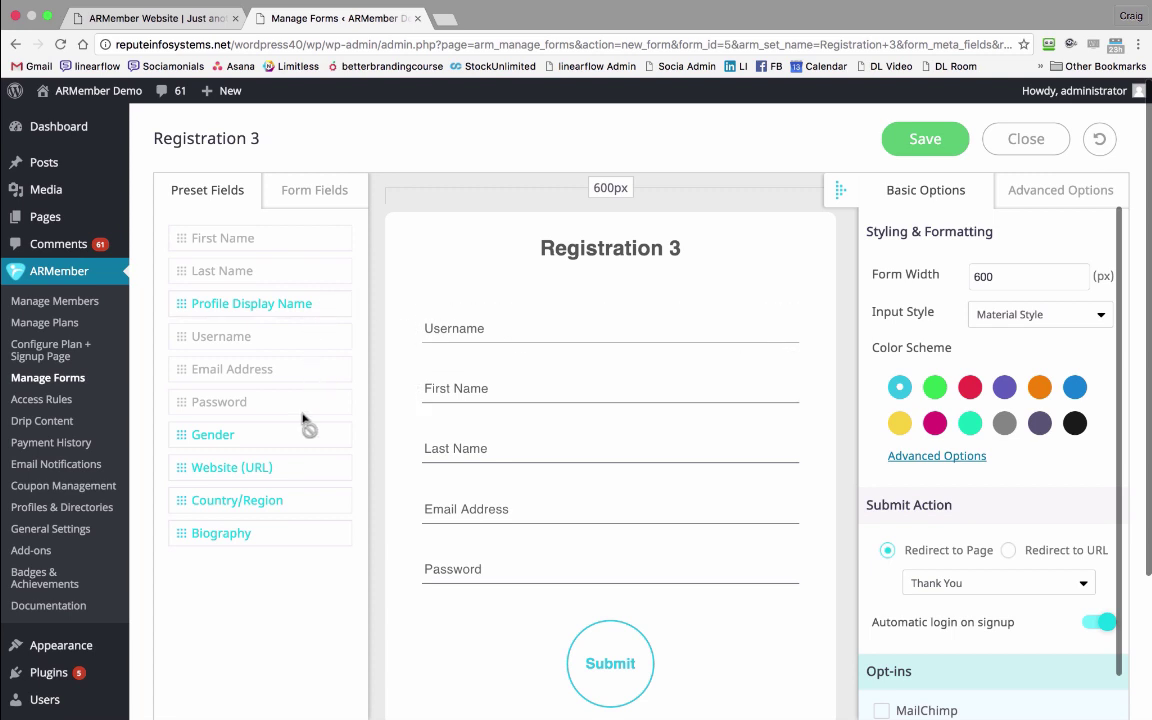
Insert the preset Gender field between Email Address and Password, and set the form's color scheme to blue.
left_click_drag(212, 443, 522, 560)
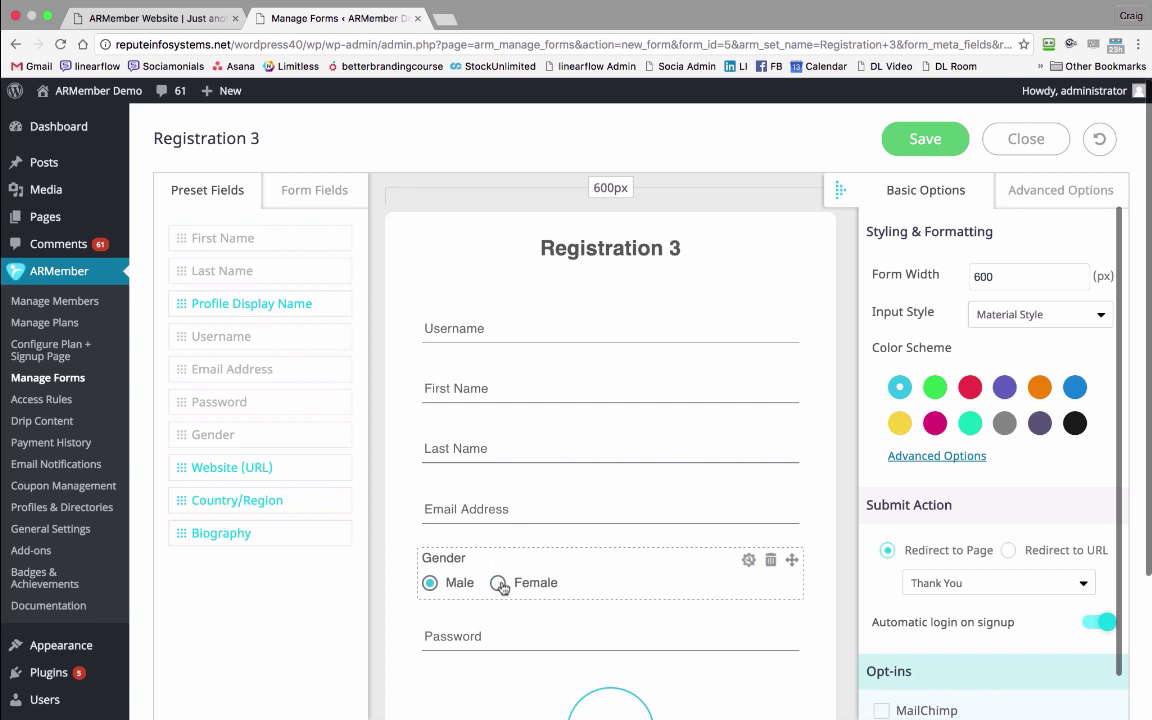
left_click(1075, 388)
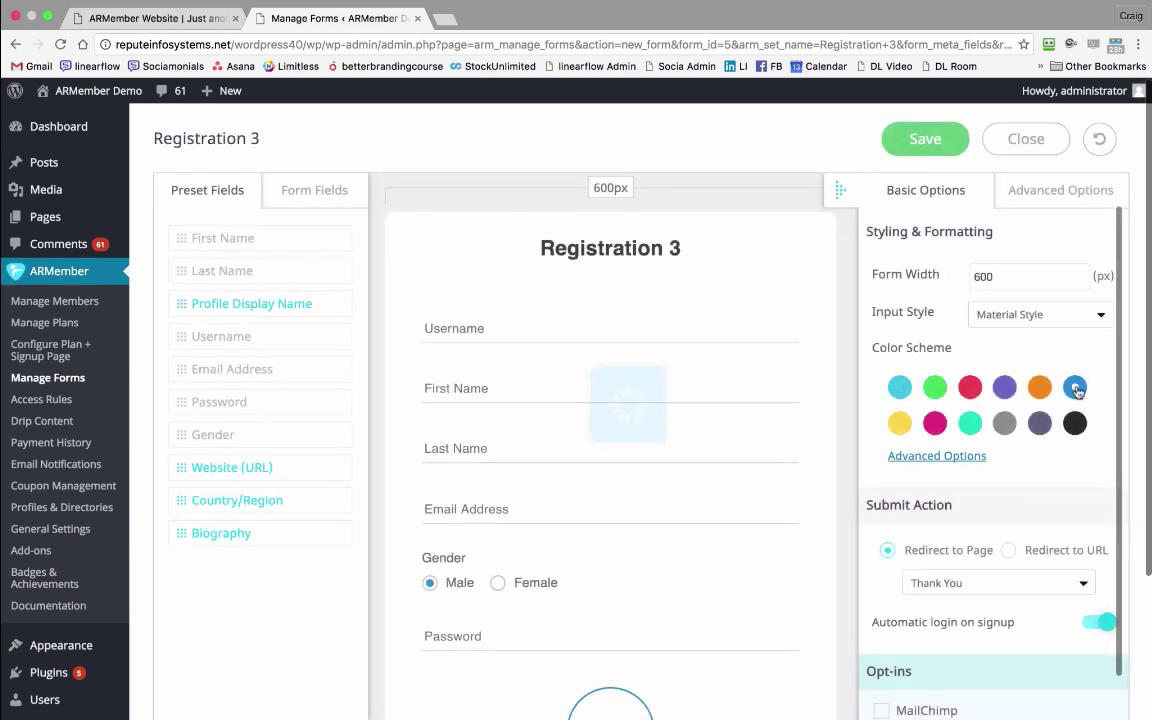
Enable the MailChimp opt-in with the Reputeinfo list for the form, and save the form.
scroll(1060, 450, "down", 5)
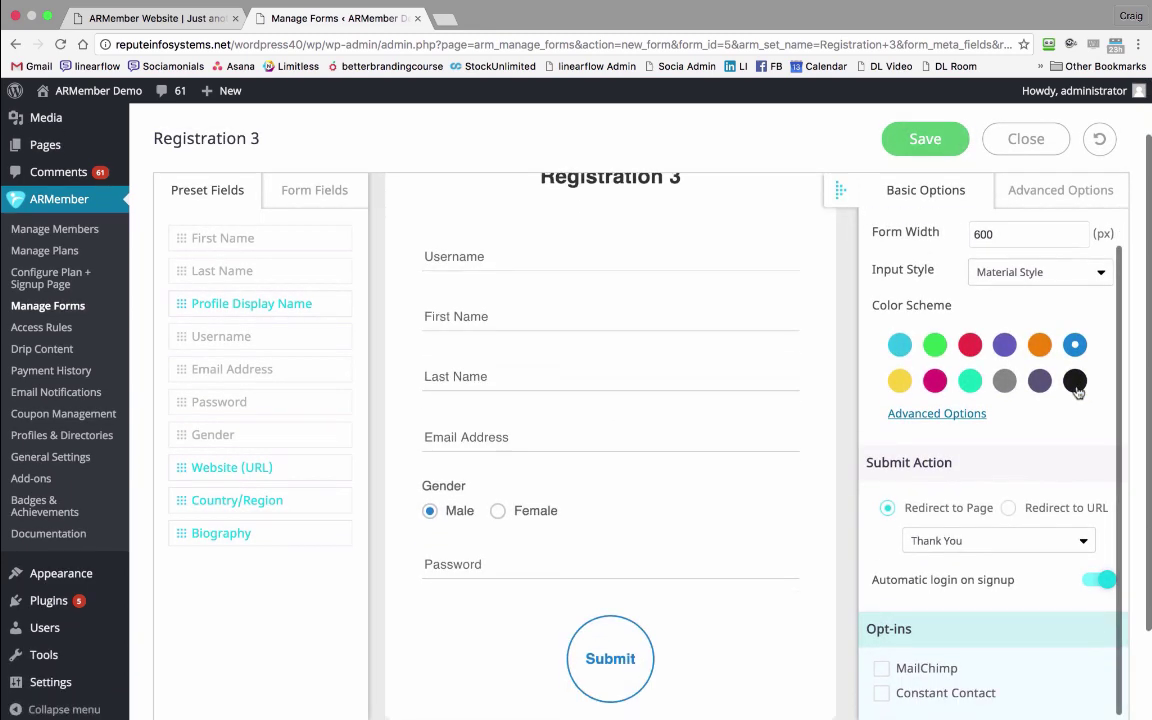
left_click(881, 668)
scroll(1013, 619, "down", 1)
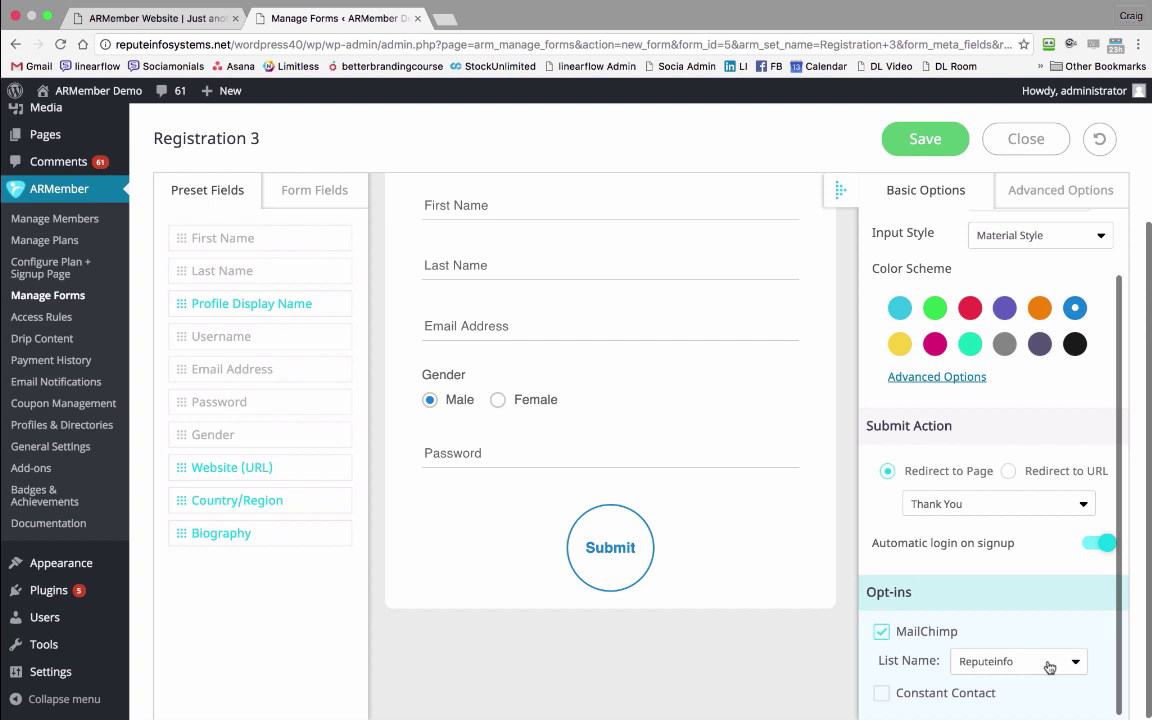
left_click(933, 147)
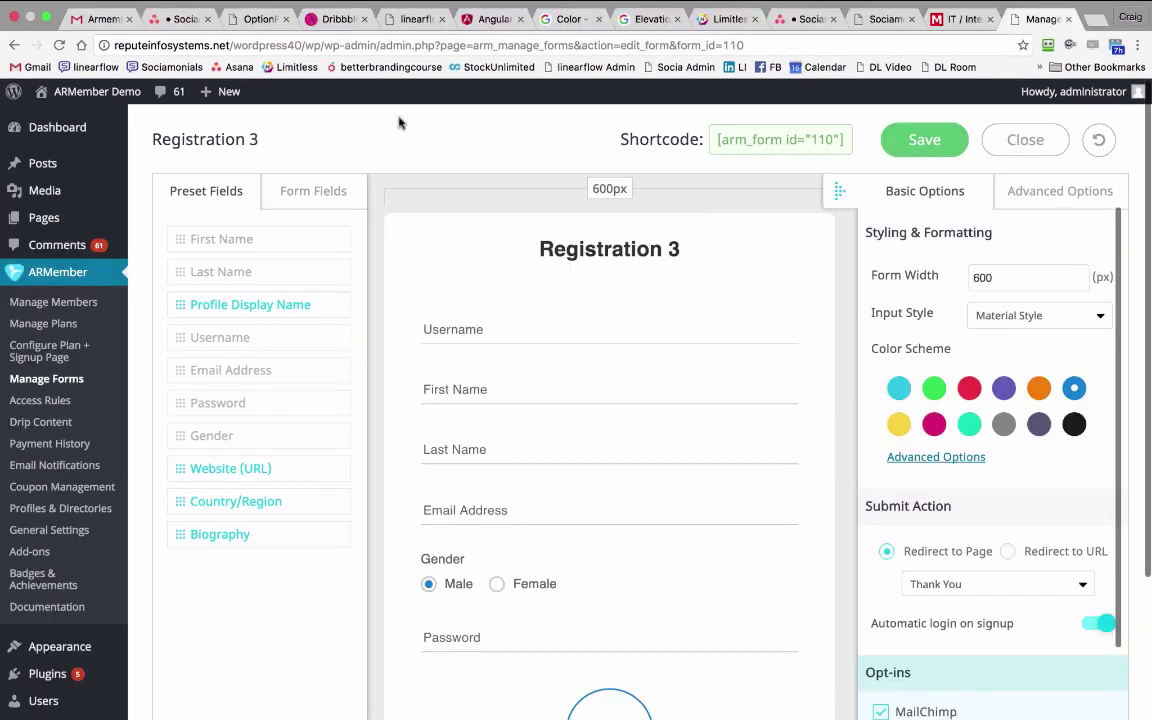
Add the Registration 3 form from the ARMember forms to the site's Primary Menu.
scroll(60, 330, "down", 3)
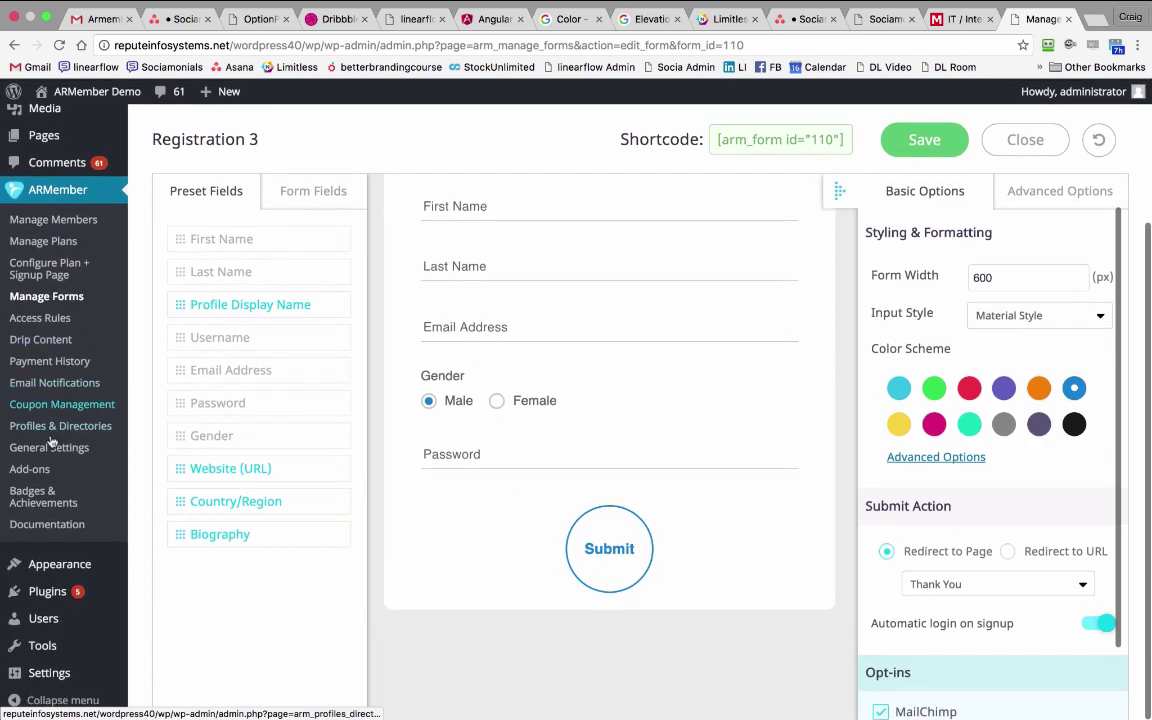
left_click(40, 567)
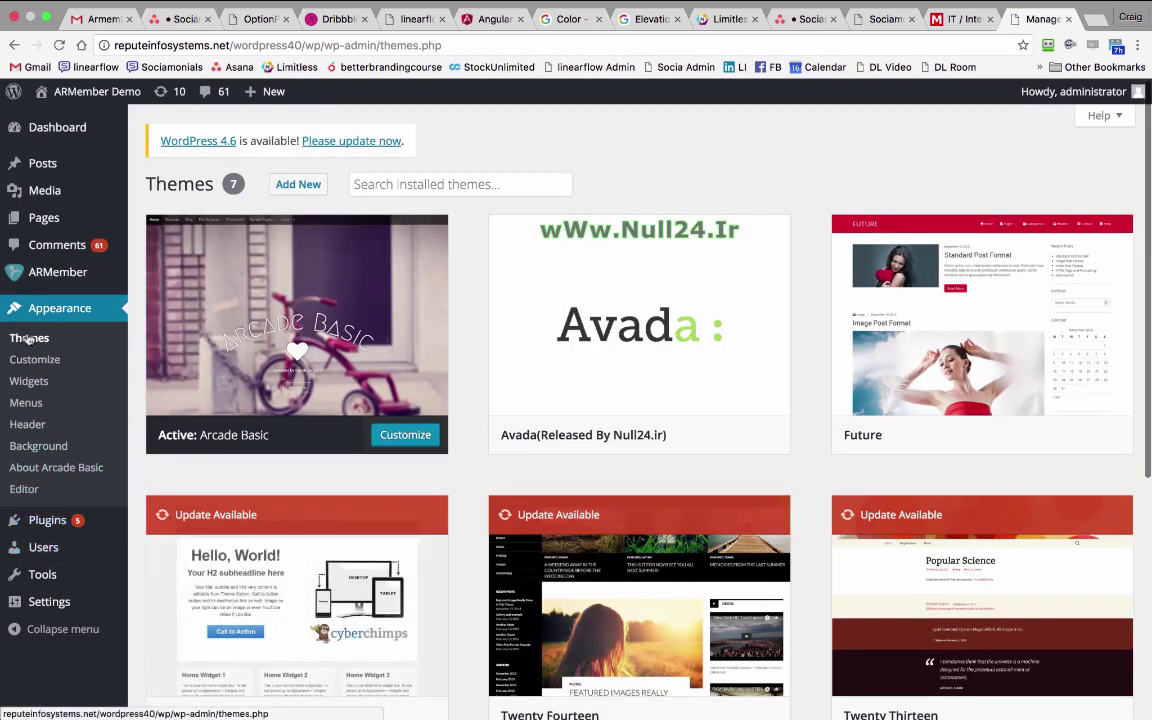
left_click(26, 403)
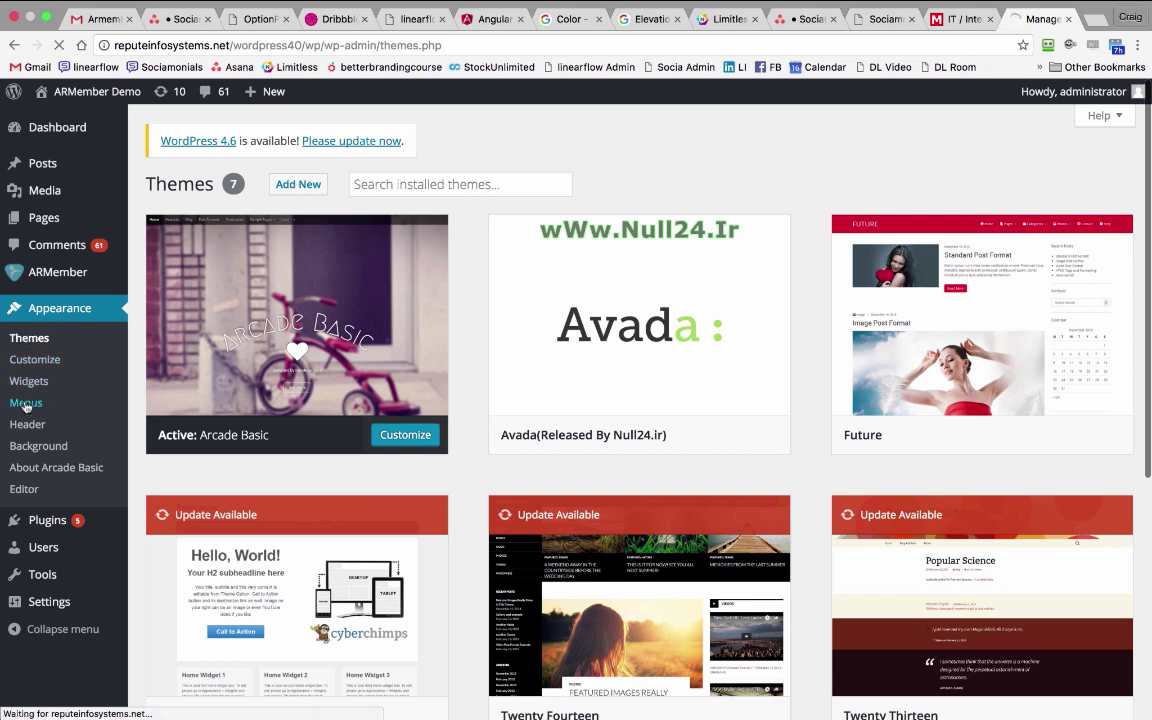
scroll(875, 503, "down", 6)
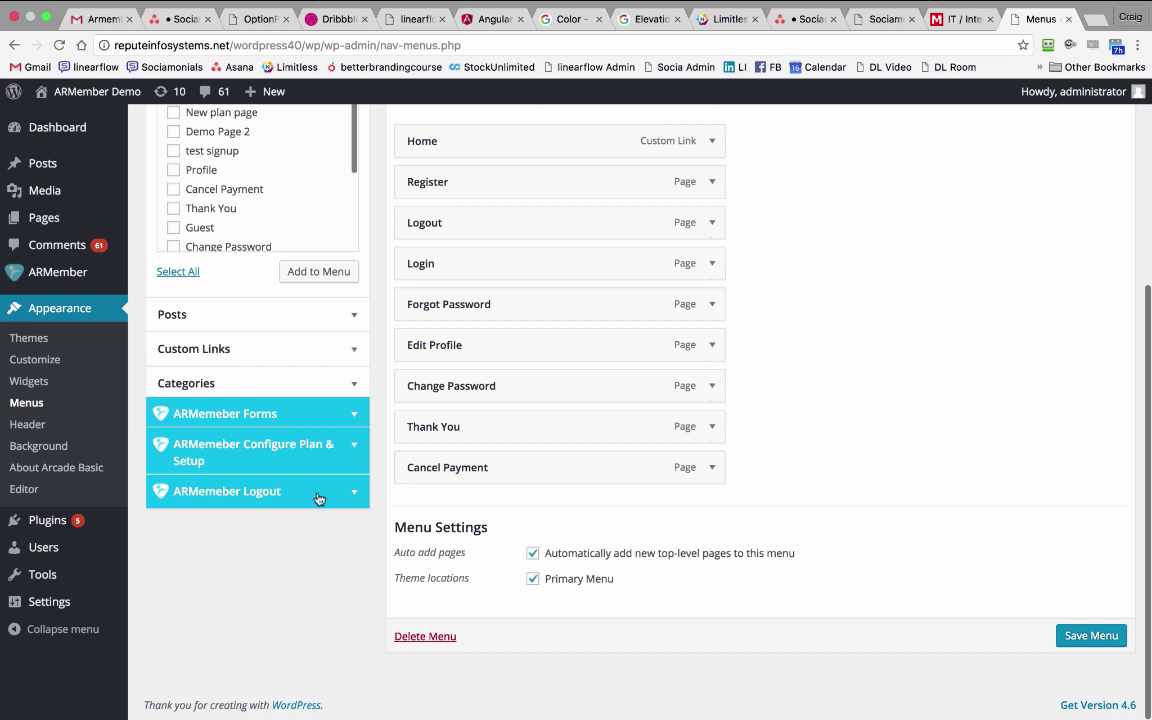
left_click(280, 414)
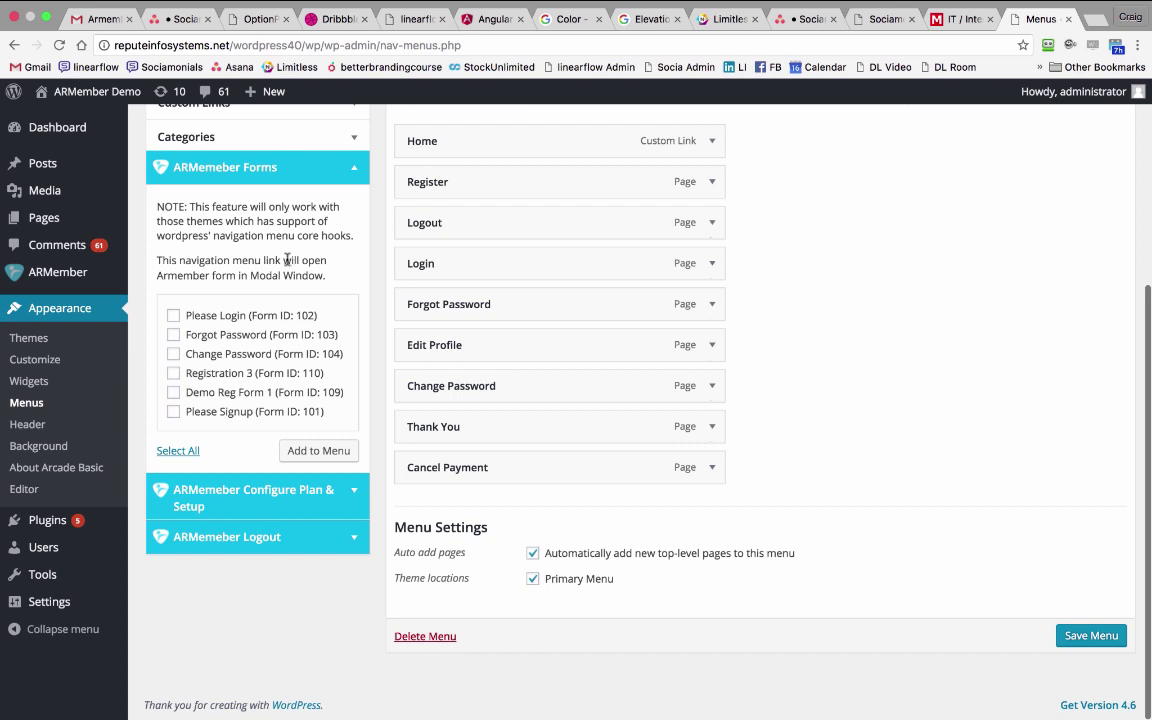
left_click(174, 375)
left_click(325, 452)
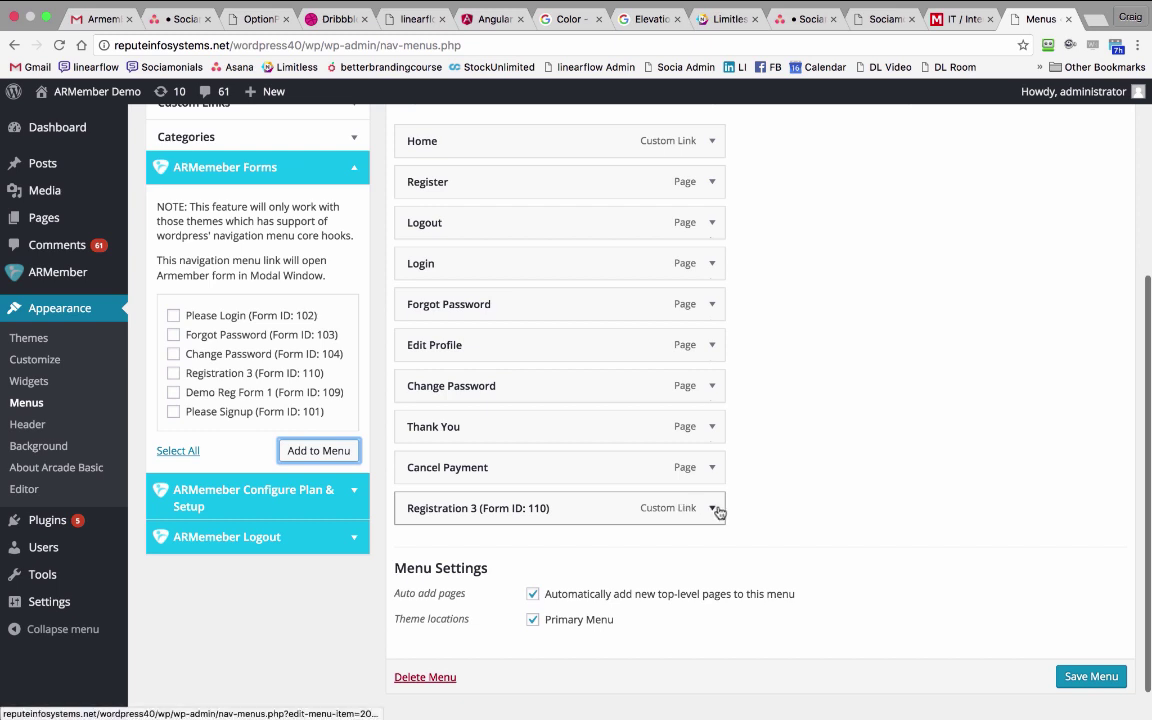
Shorten the new menu item's navigation label to Registration 3 and save the Primary Menu.
left_click(713, 508)
scroll(595, 540, "down", 1)
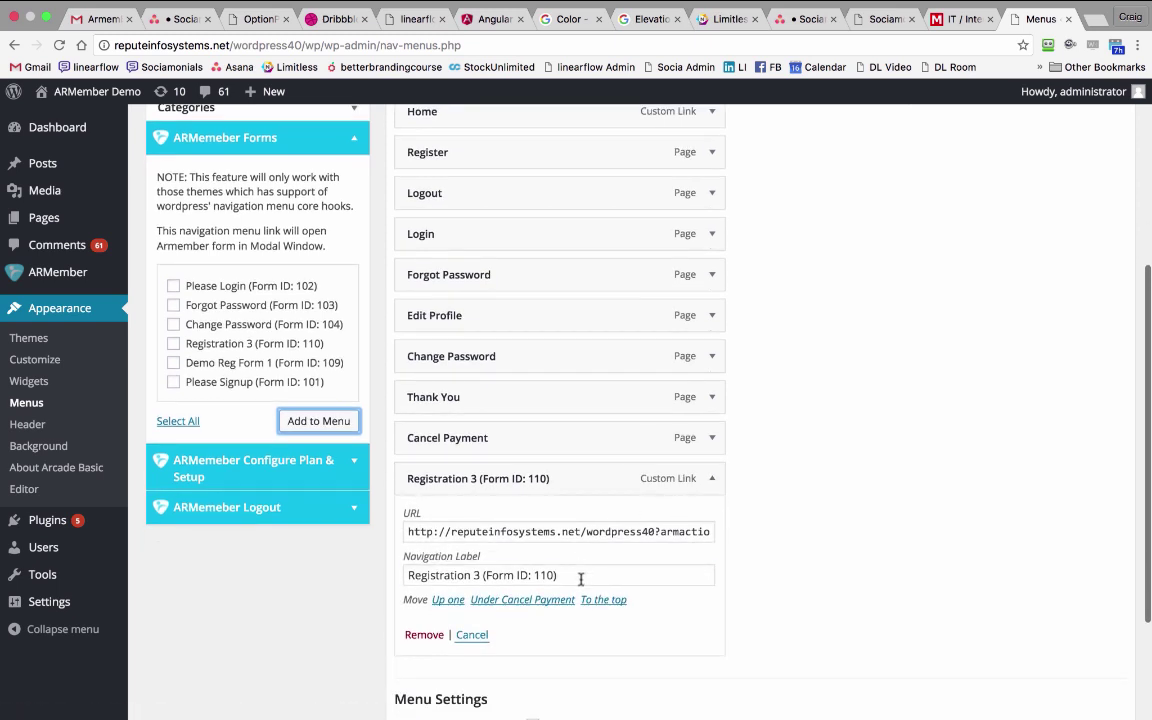
left_click(590, 575)
key("BackSpace")
key("BackSpace")
key("BackSpace")
key("BackSpace")
key("BackSpace")
key("BackSpace")
key("BackSpace")
key("BackSpace")
key("BackSpace")
key("BackSpace")
key("BackSpace")
key("BackSpace")
key("BackSpace")
key("BackSpace")
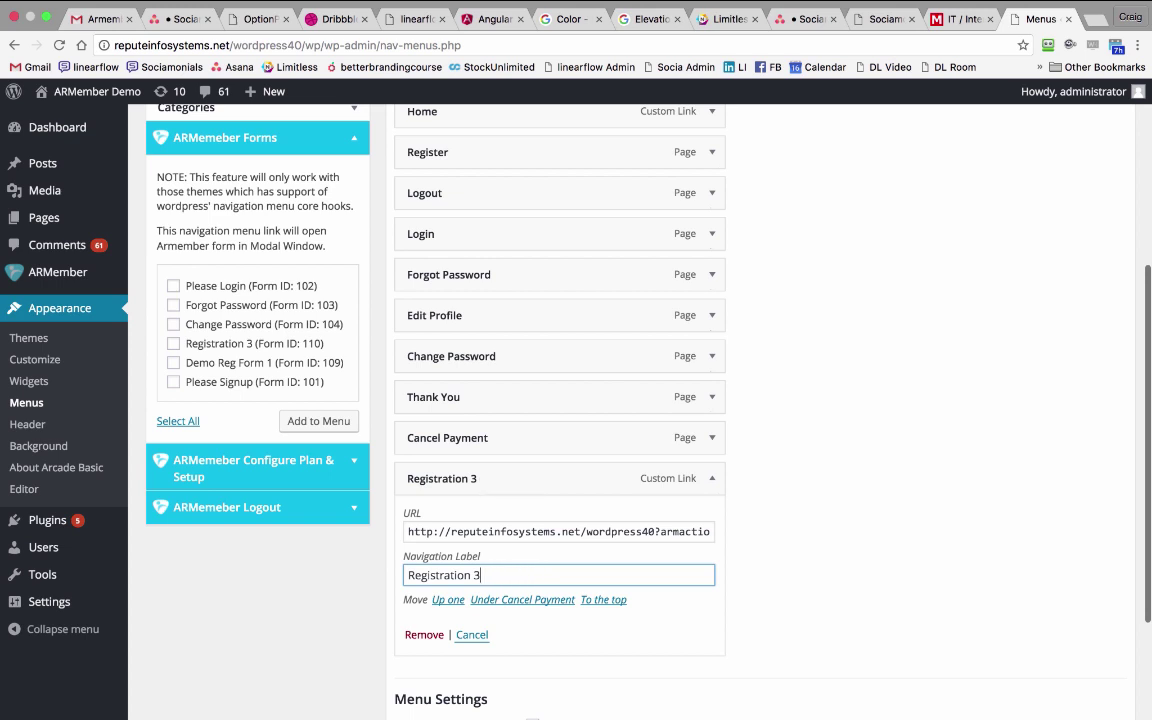
left_click(669, 634)
scroll(670, 637, "down", 1)
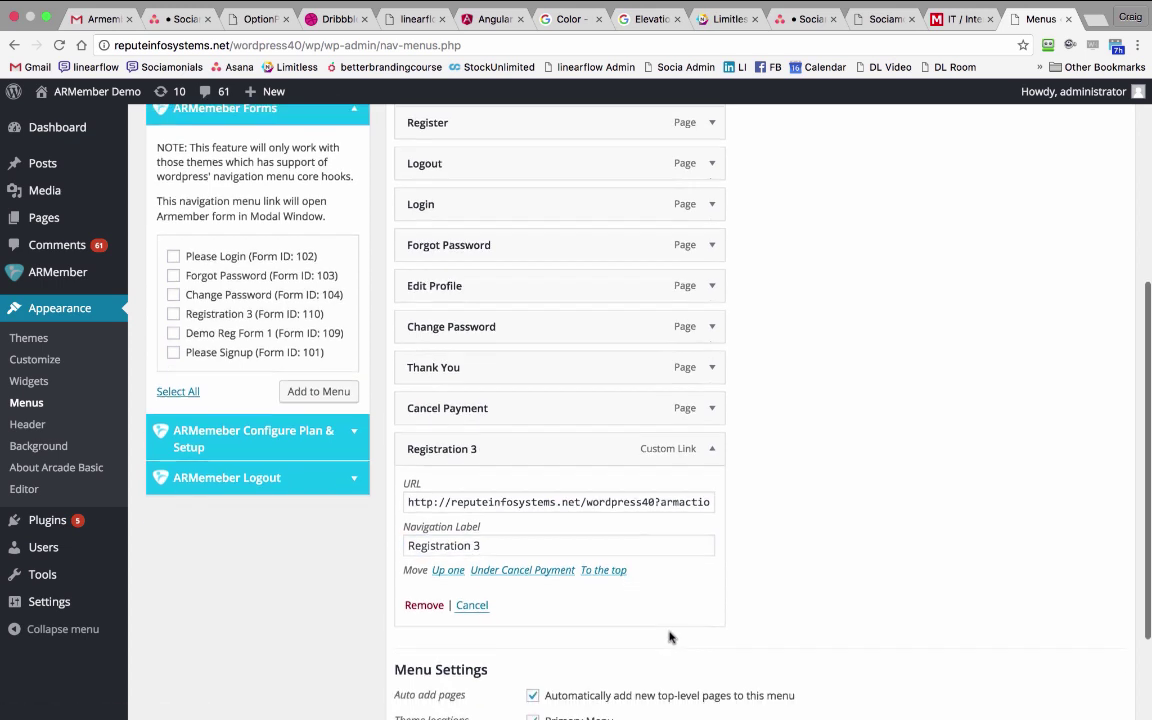
scroll(670, 637, "down", 3)
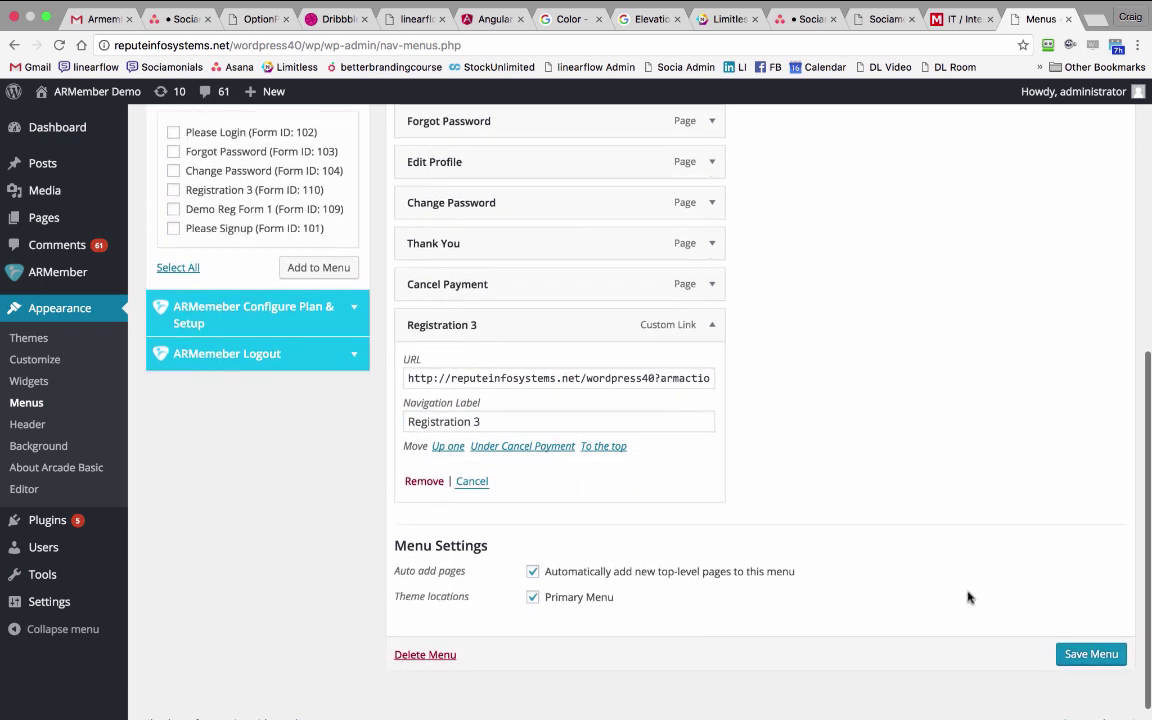
left_click(1091, 654)
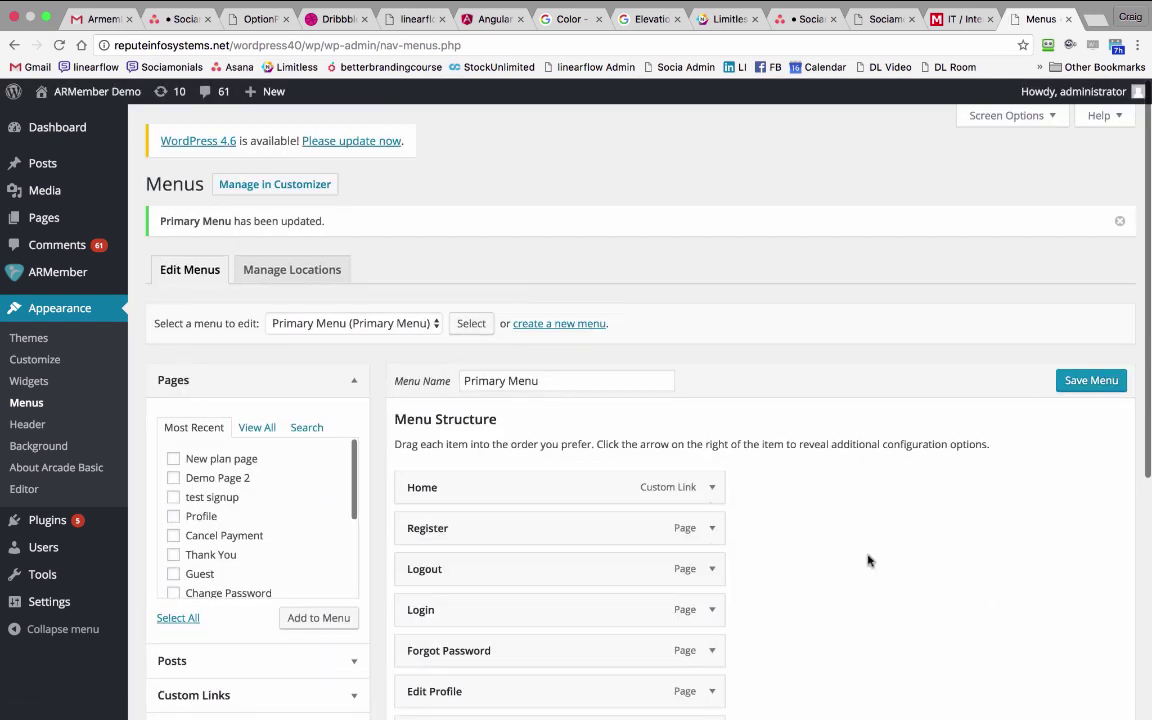
Switch to the browser window with the ARMember Demo home page, reload it, and examine the Registration 3 form opened from its navigation menu.
mouse_move(333, 715)
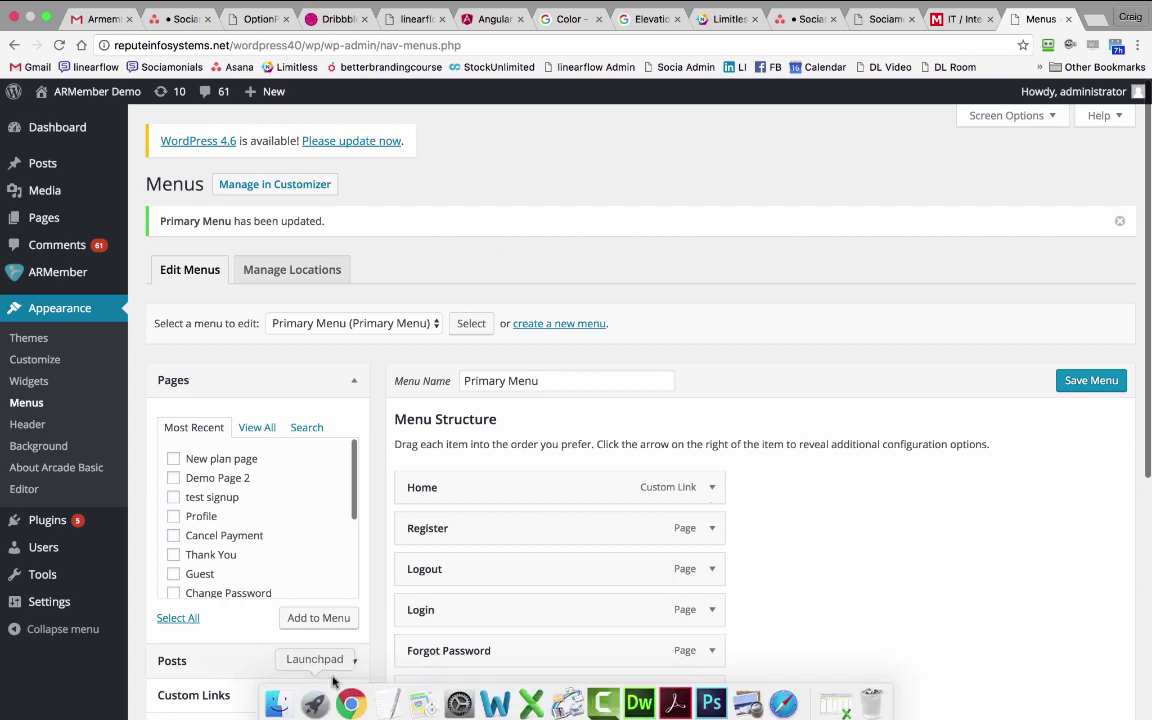
left_click(350, 703)
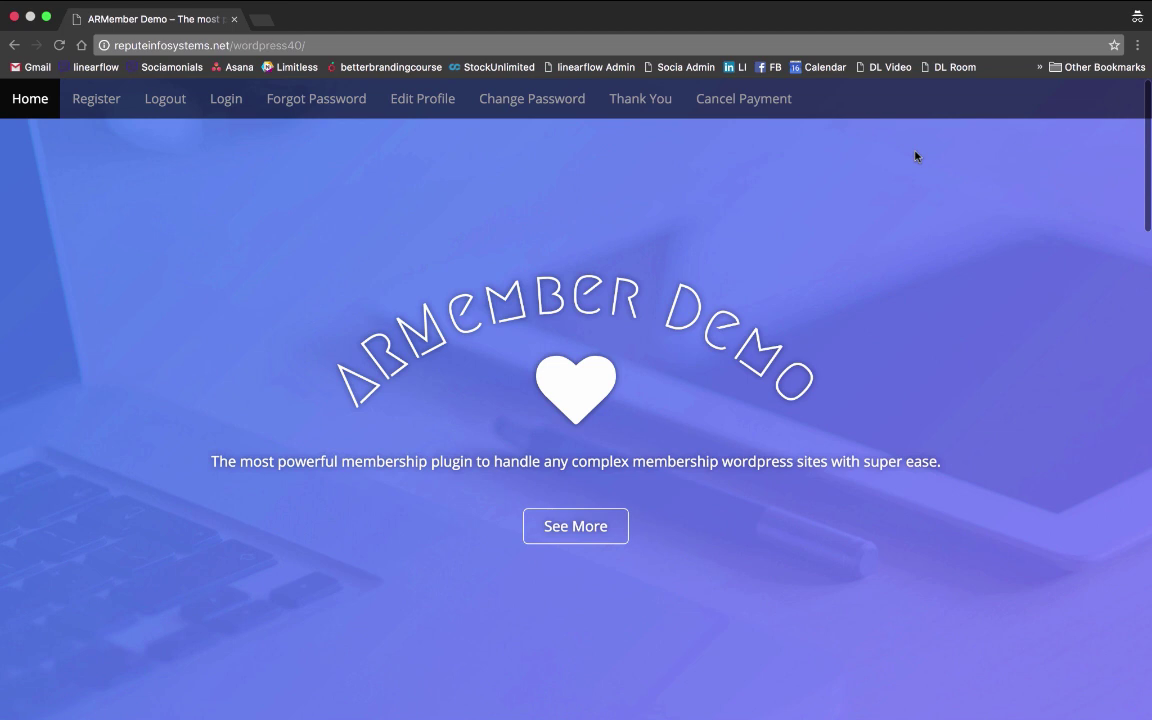
key("super+r")
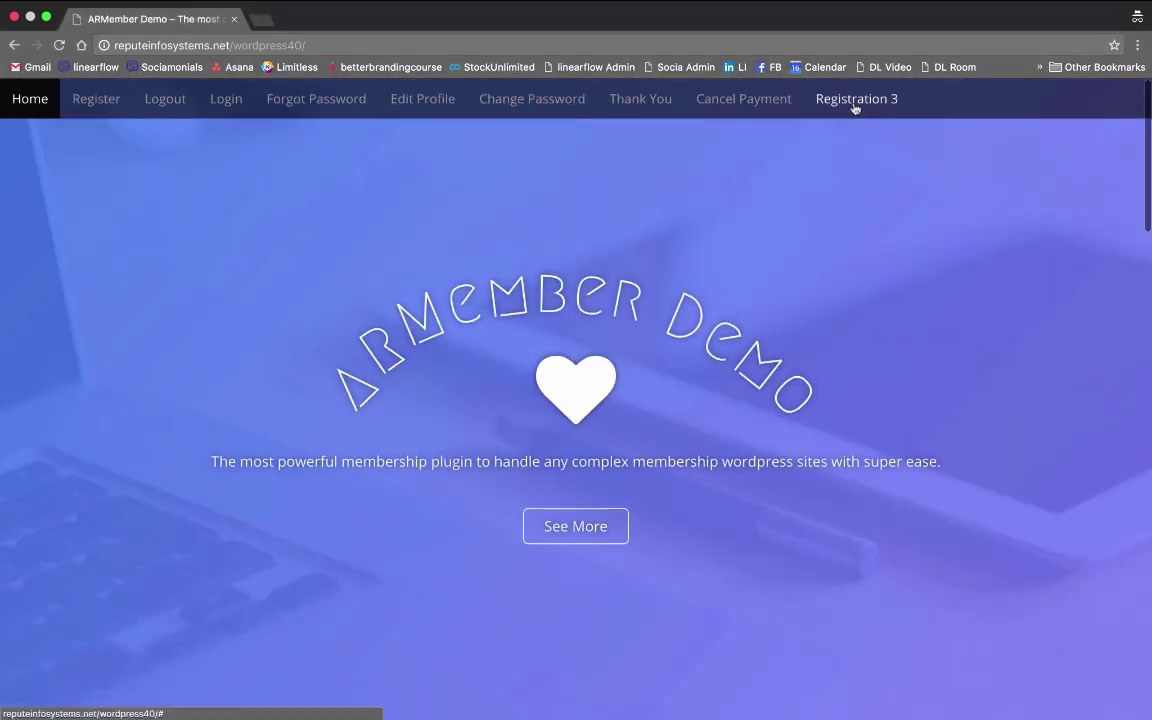
left_click(866, 105)
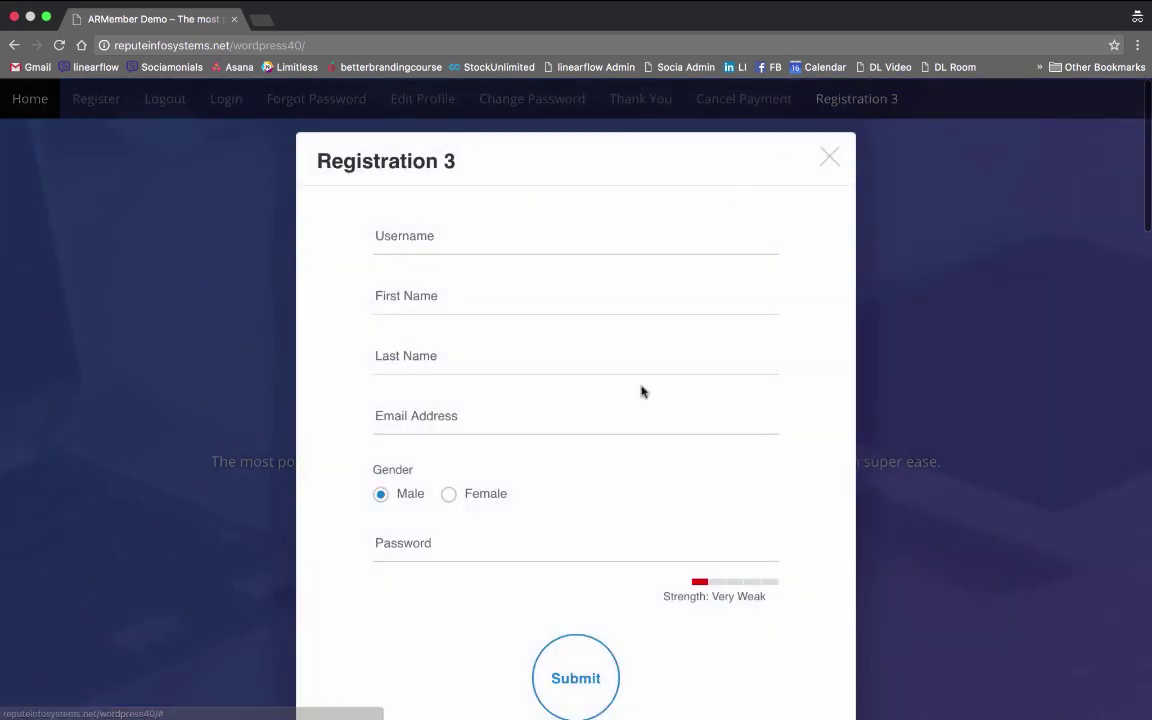
scroll(641, 391, "down", 5)
scroll(641, 391, "up", 5)
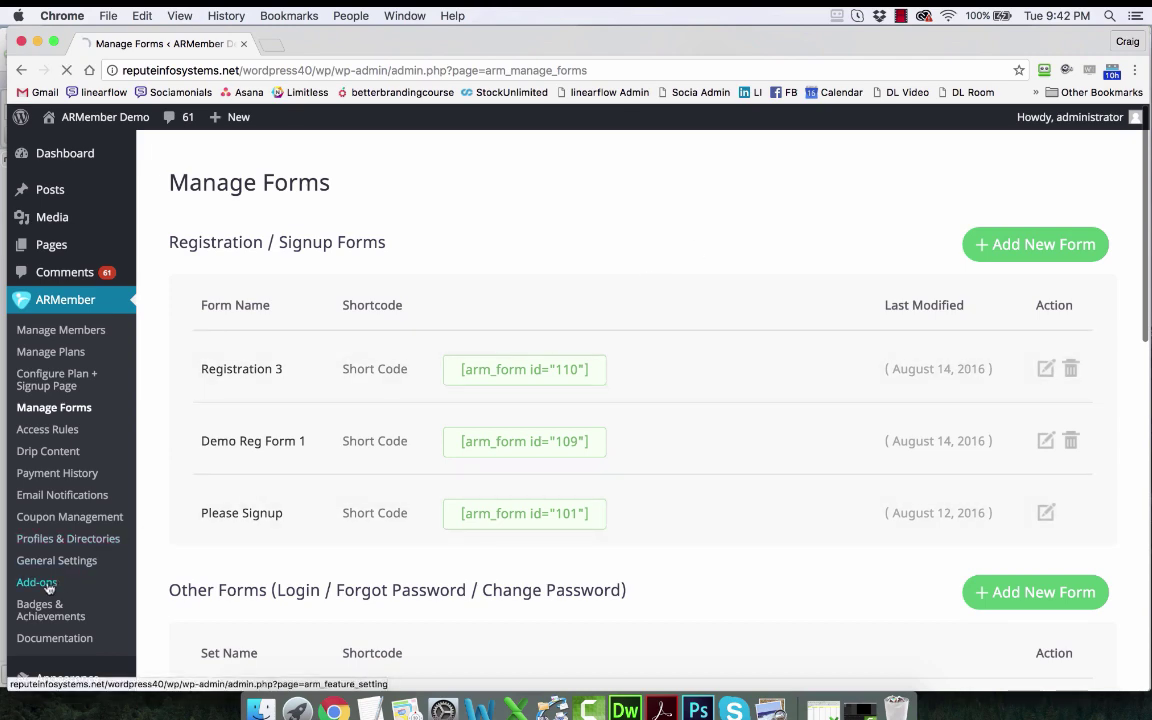
Open the ARMember add-ons page and look over the available membership modules.
left_click(46, 586)
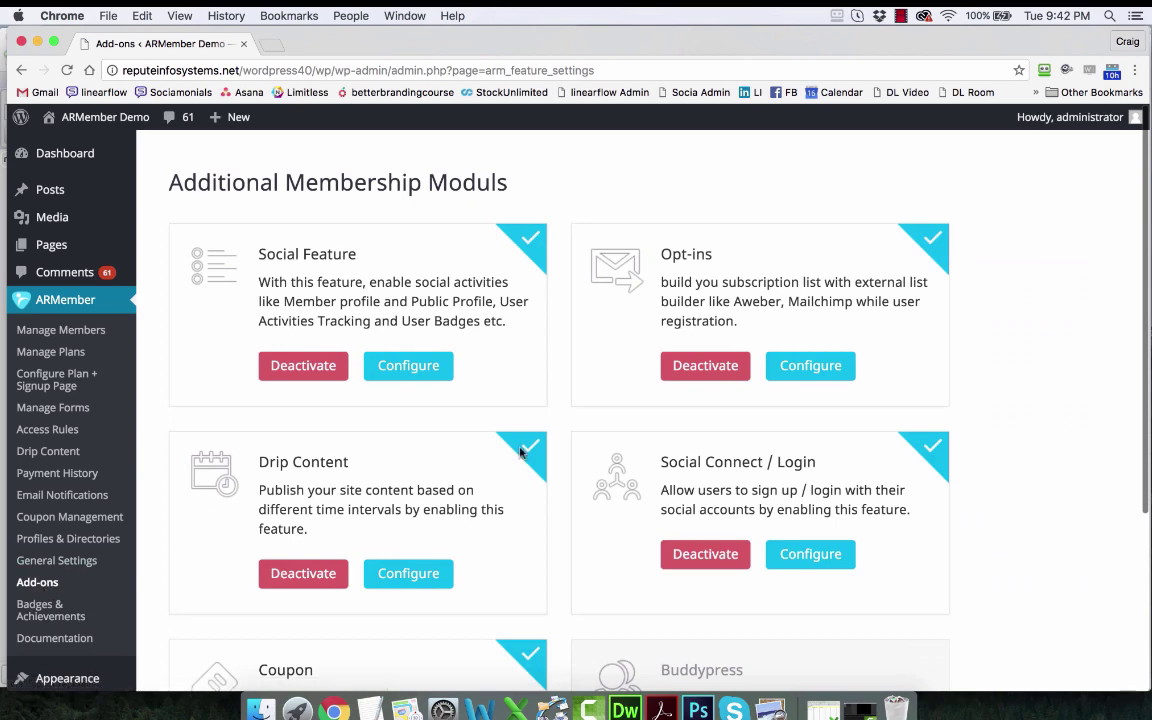
scroll(594, 447, "down", 5)
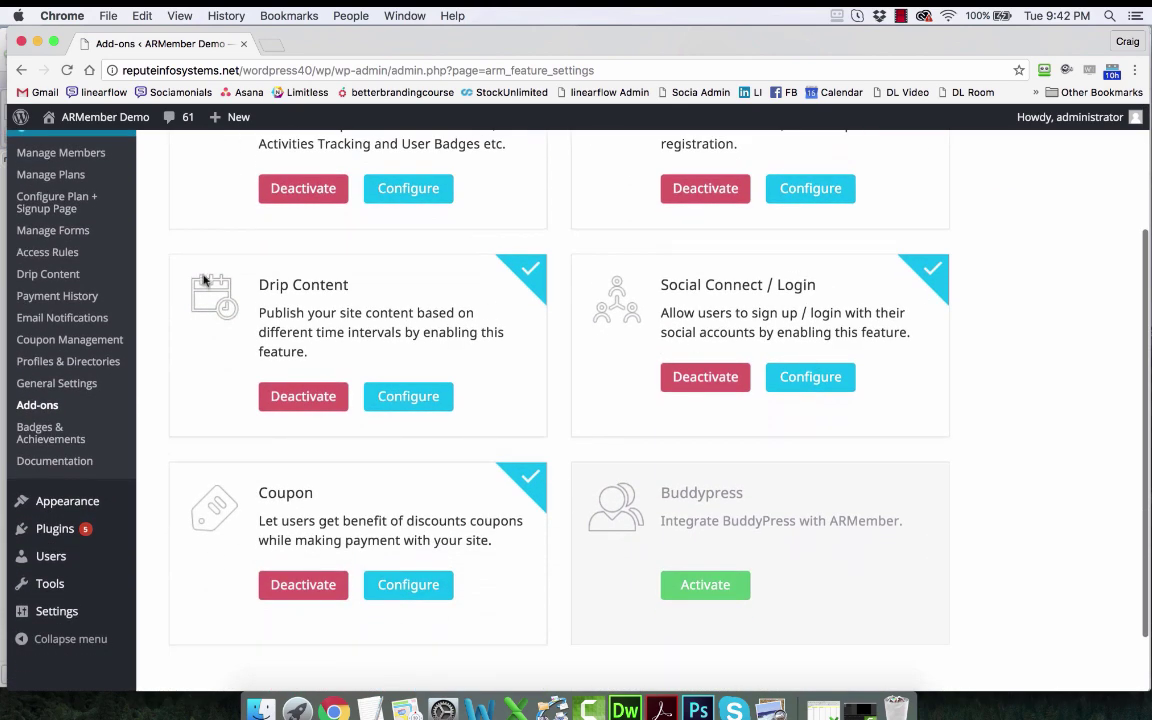
Open the Default Set of login, forgot password and change password forms for editing and enable social login.
left_click(52, 232)
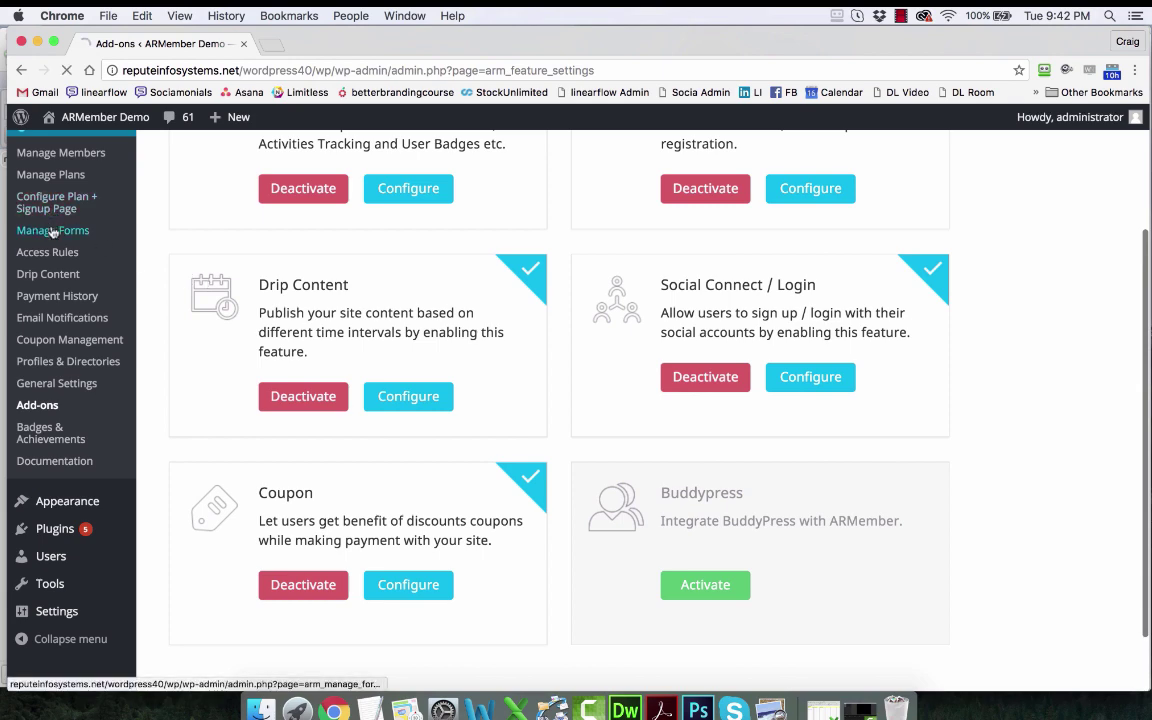
scroll(694, 386, "down", 5)
scroll(697, 387, "down", 3)
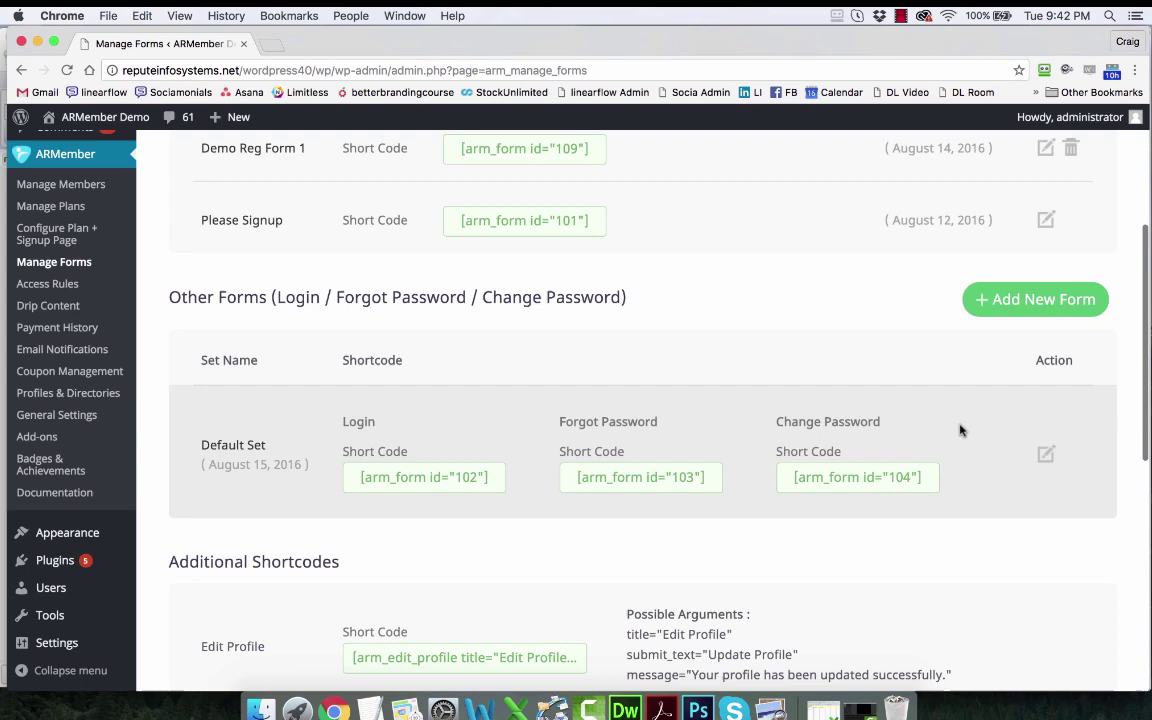
left_click(1043, 455)
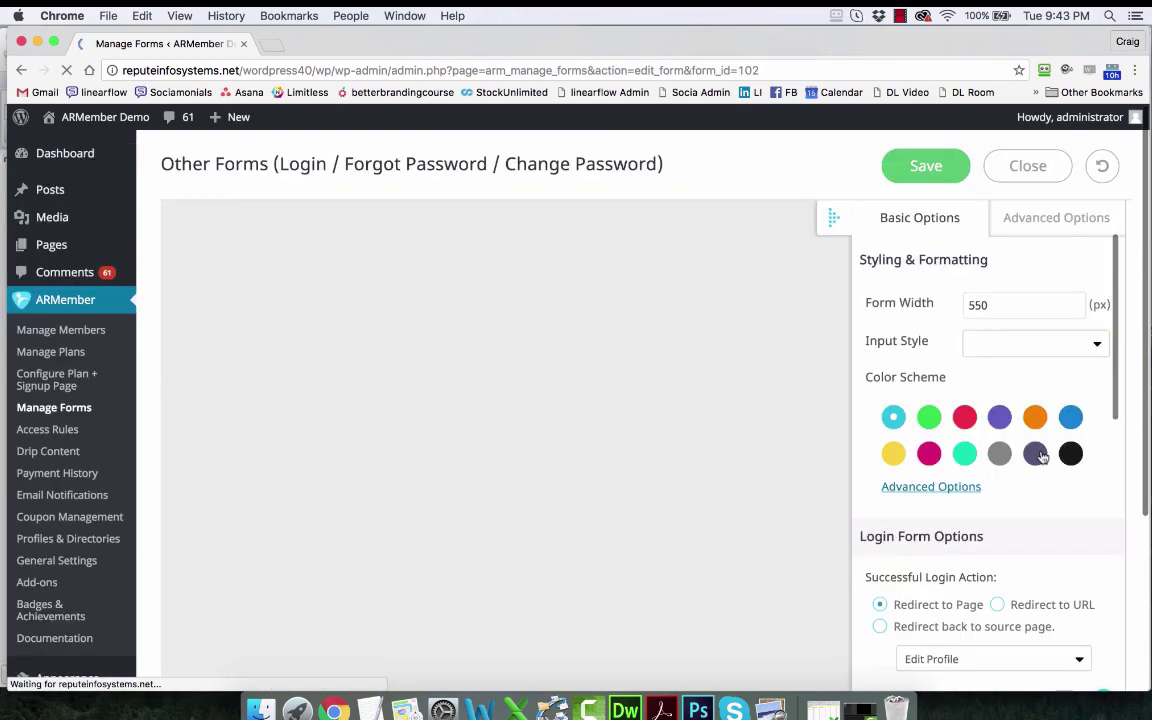
scroll(1043, 456, "down", 5)
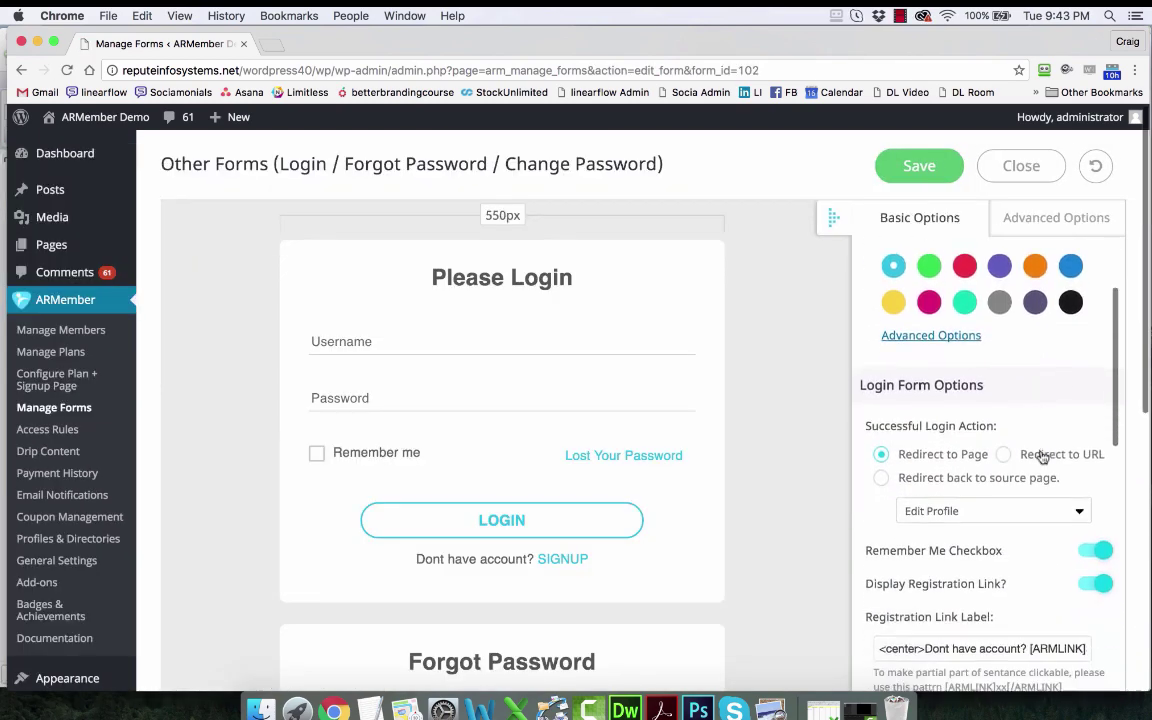
scroll(1043, 456, "down", 5)
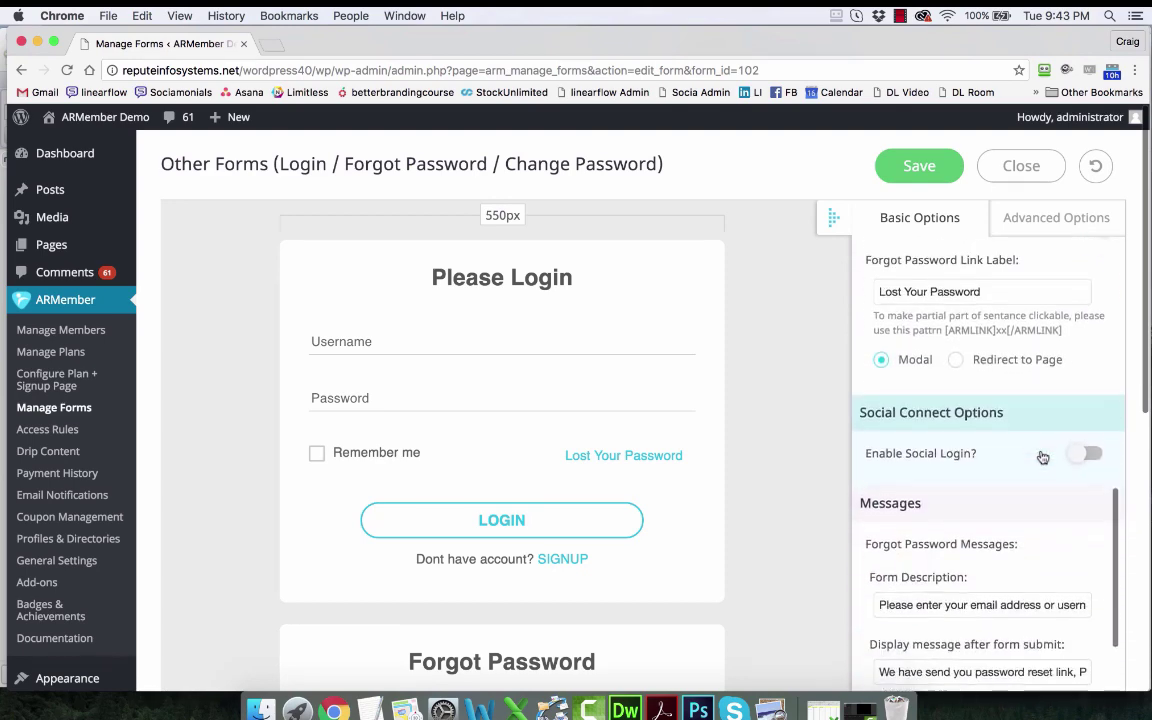
scroll(1043, 457, "down", 1)
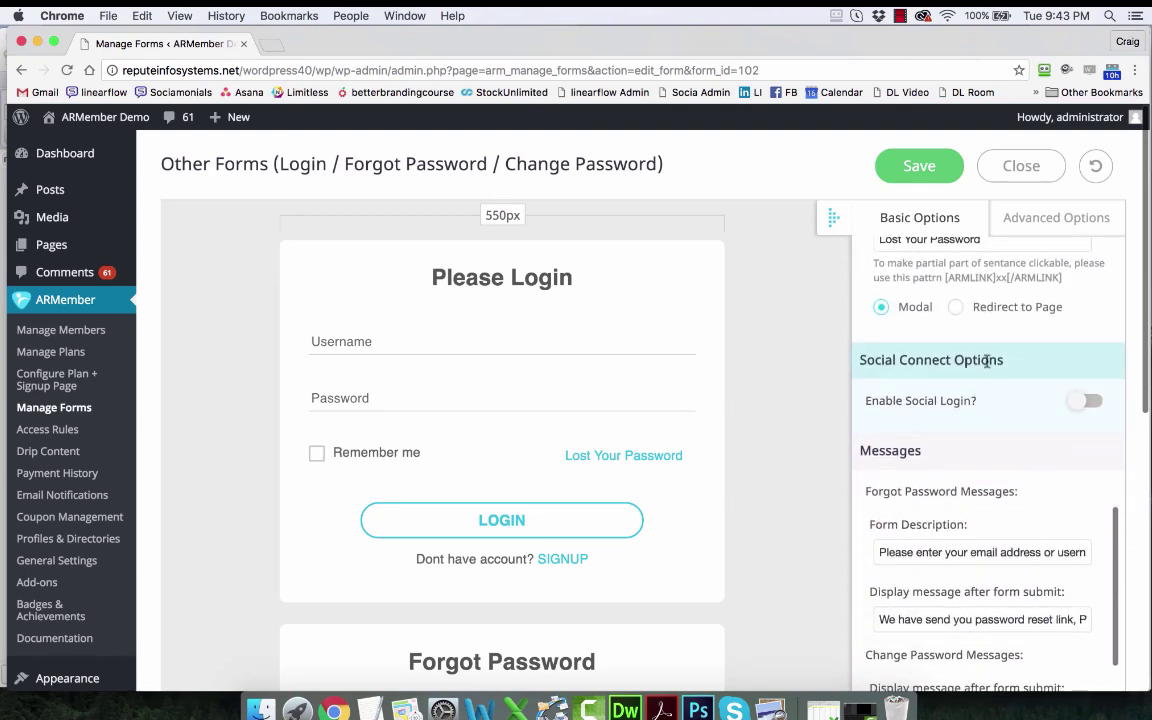
left_click(1087, 404)
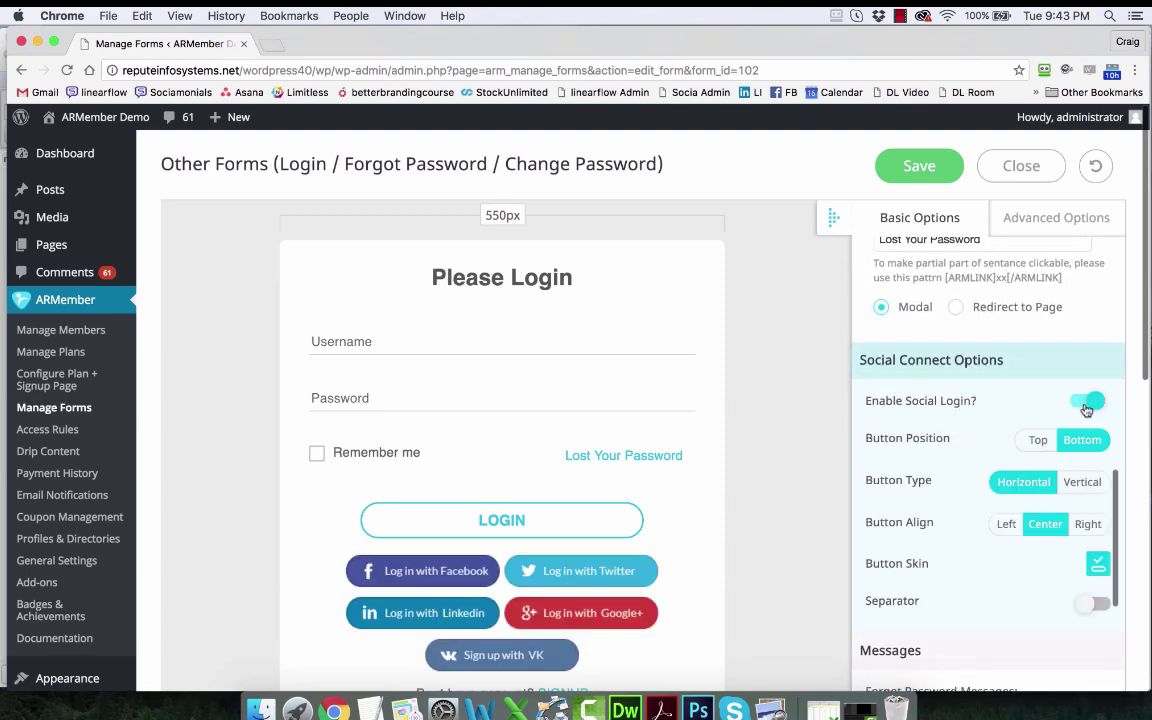
Choose the first Connect button skin for both Facebook and Twitter in the login form's social network options.
scroll(1087, 408, "down", 5)
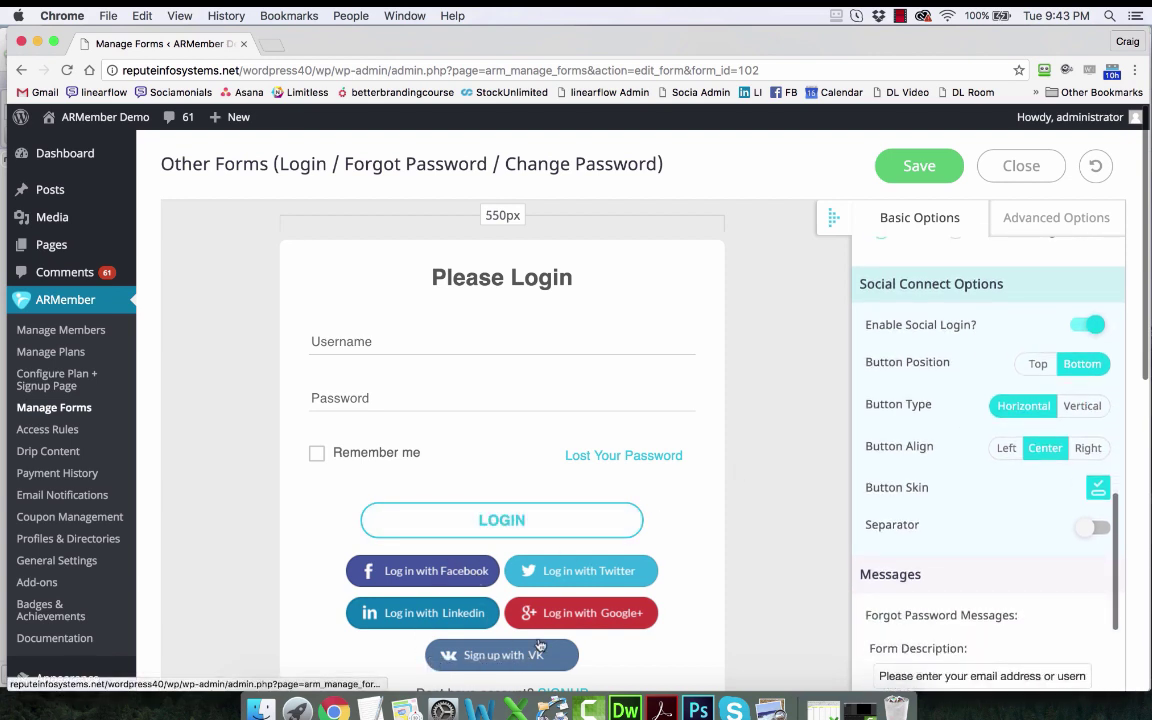
scroll(963, 528, "down", 4)
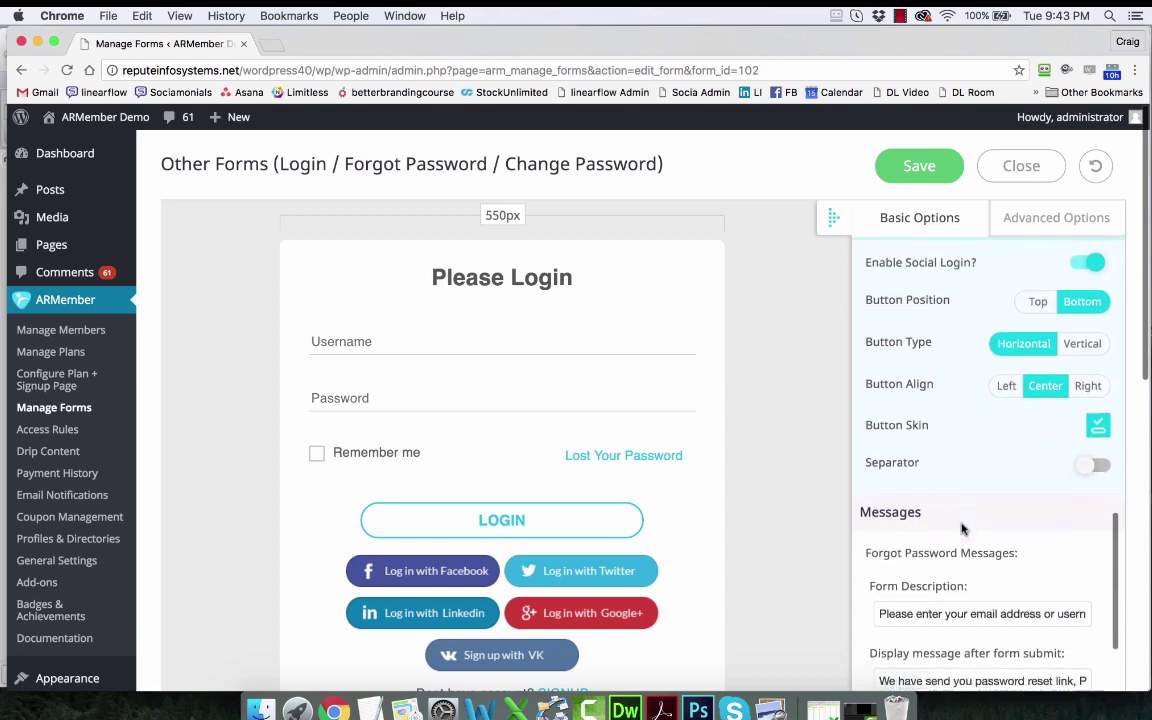
scroll(963, 528, "down", 2)
scroll(963, 528, "up", 4)
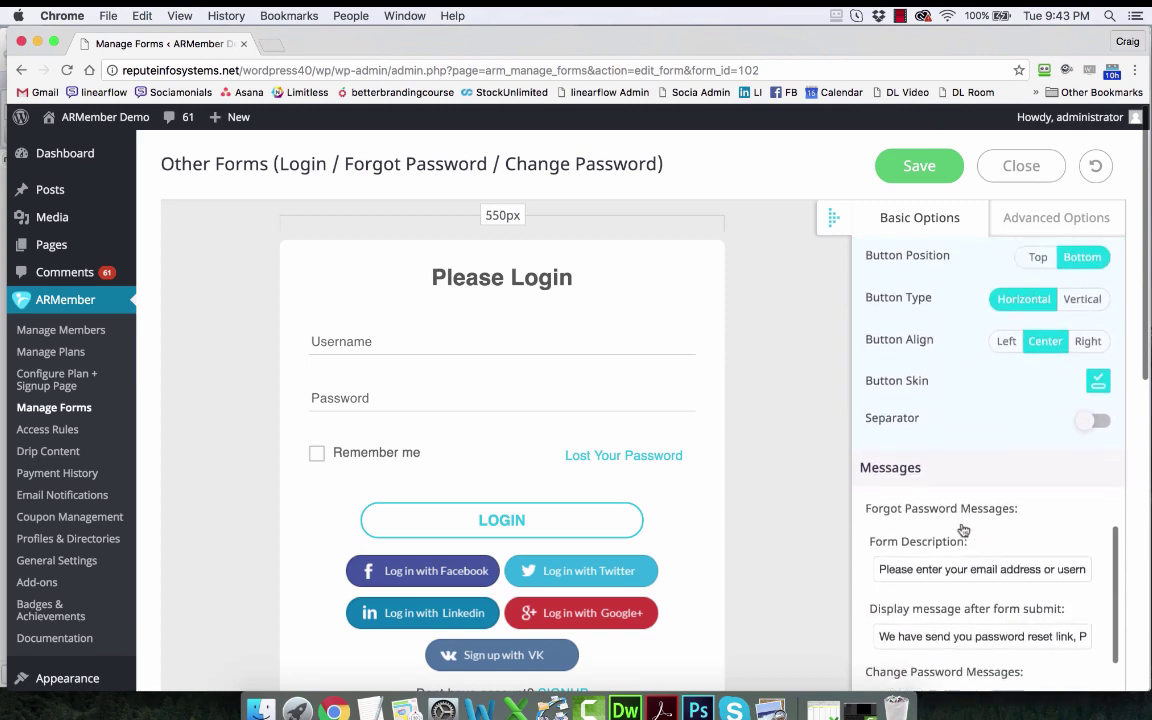
scroll(963, 528, "up", 2)
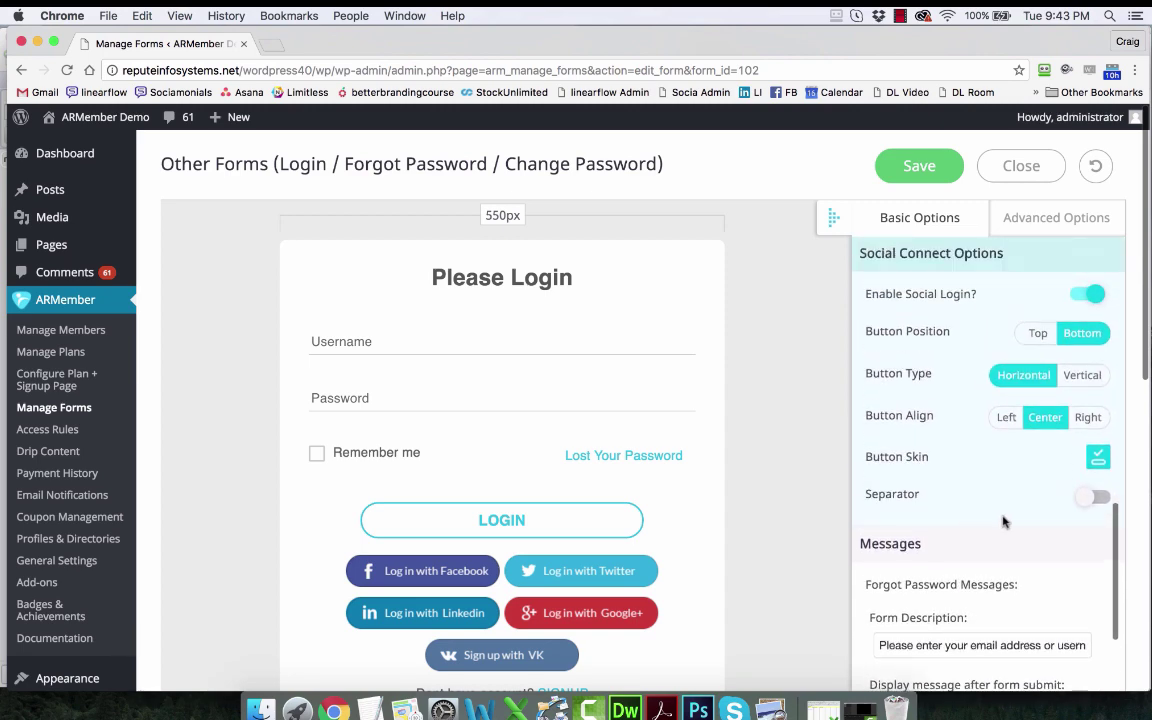
left_click(1098, 458)
scroll(610, 380, "down", 1)
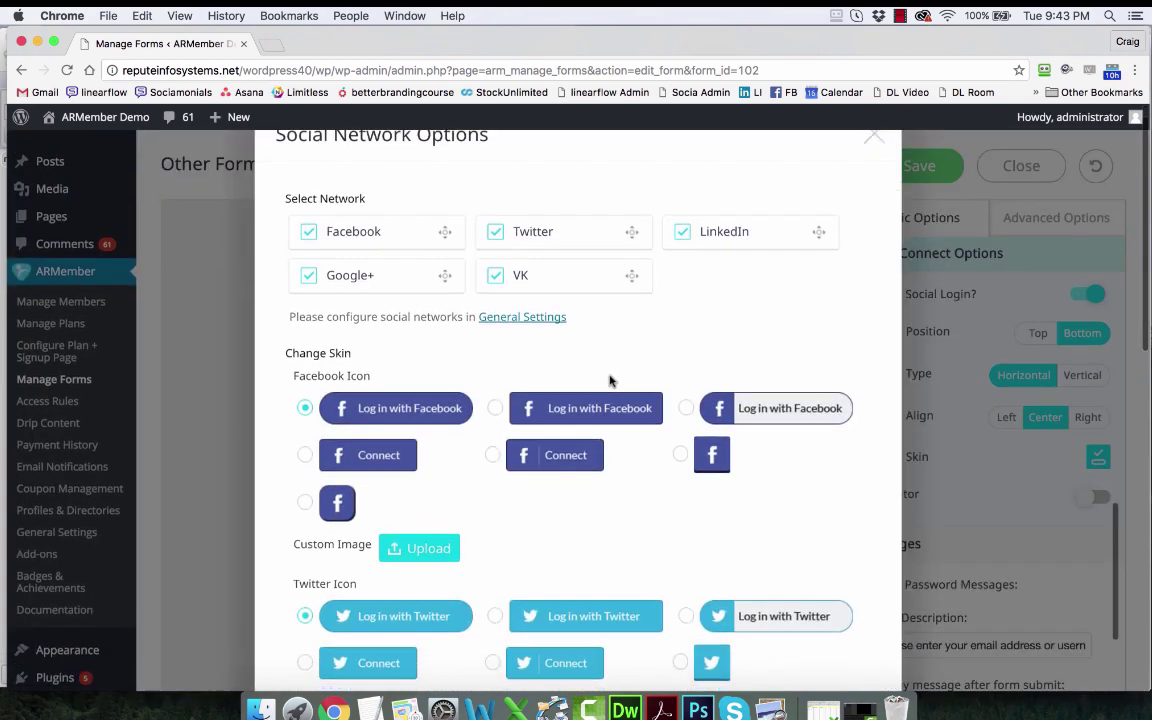
scroll(610, 380, "down", 7)
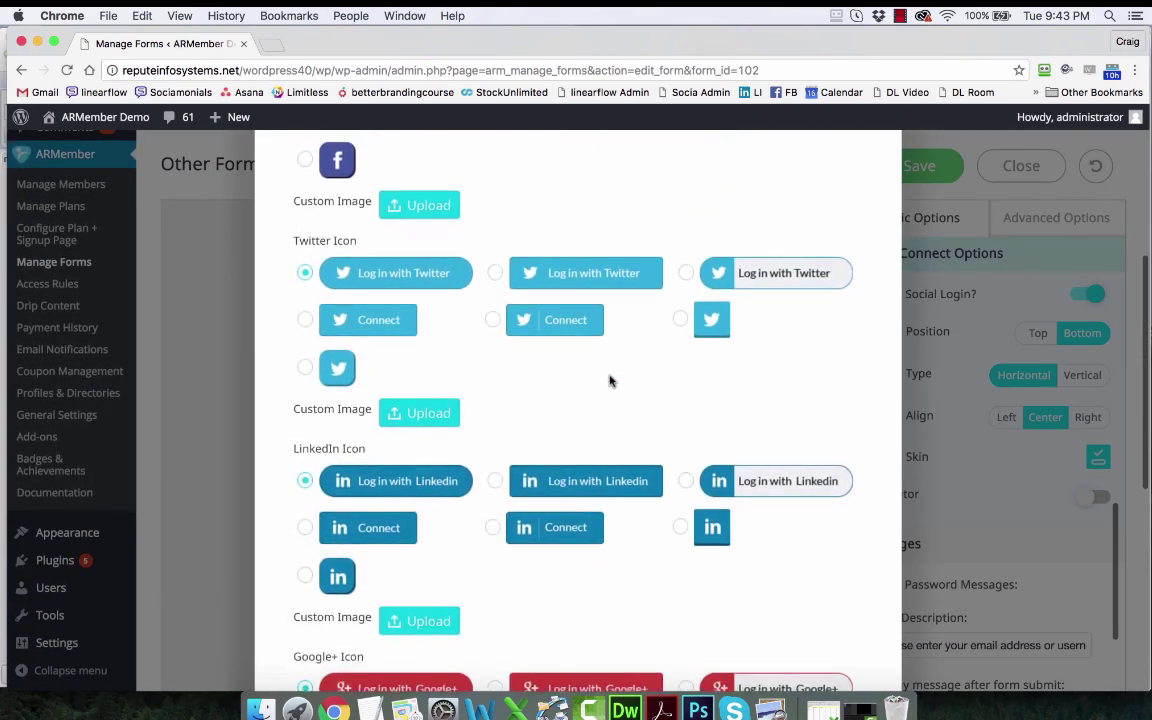
scroll(610, 380, "down", 1)
scroll(610, 380, "up", 3)
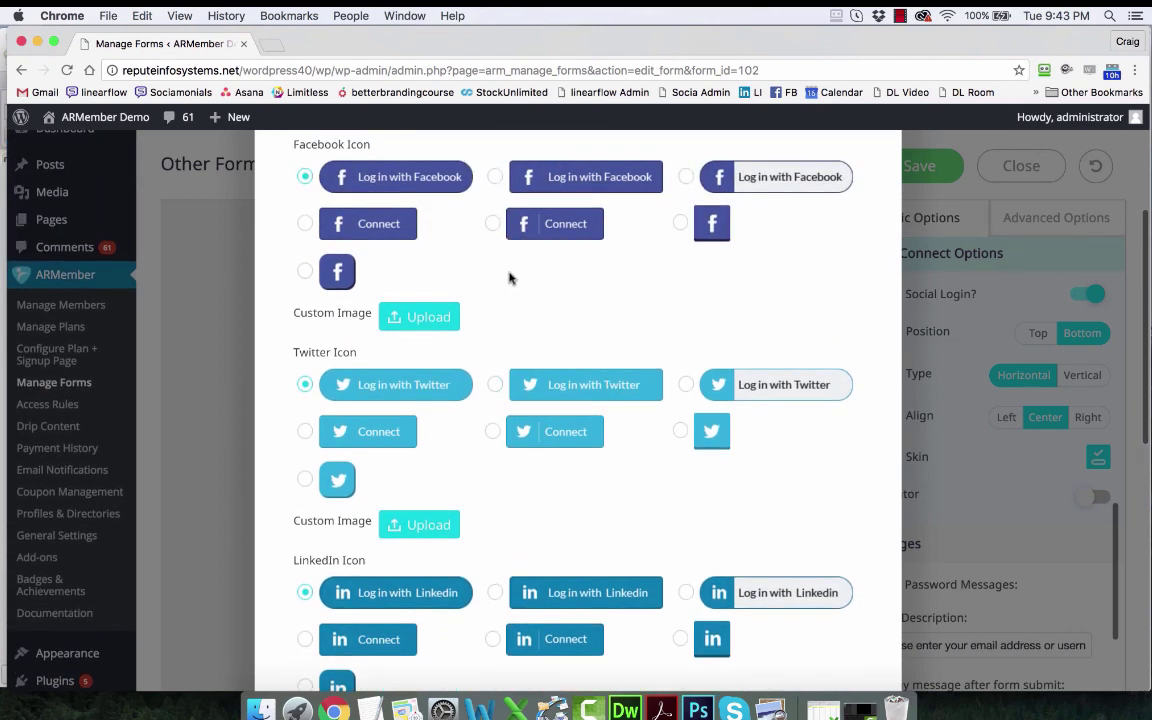
scroll(446, 360, "down", 1)
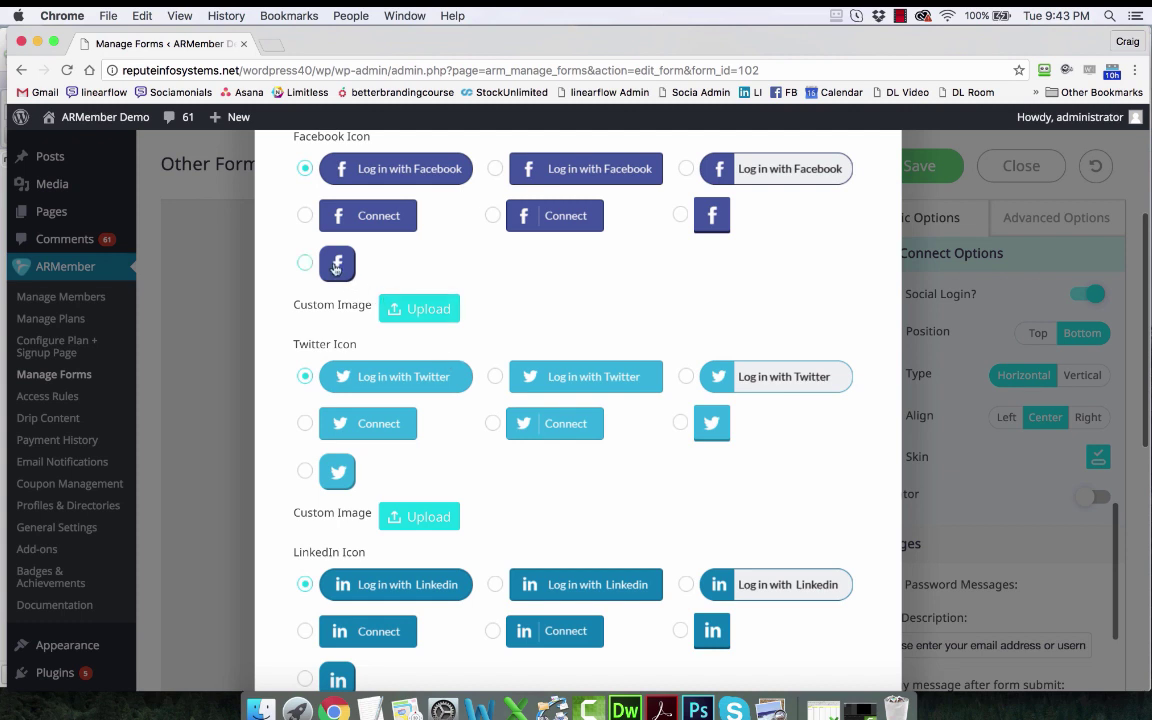
left_click(303, 220)
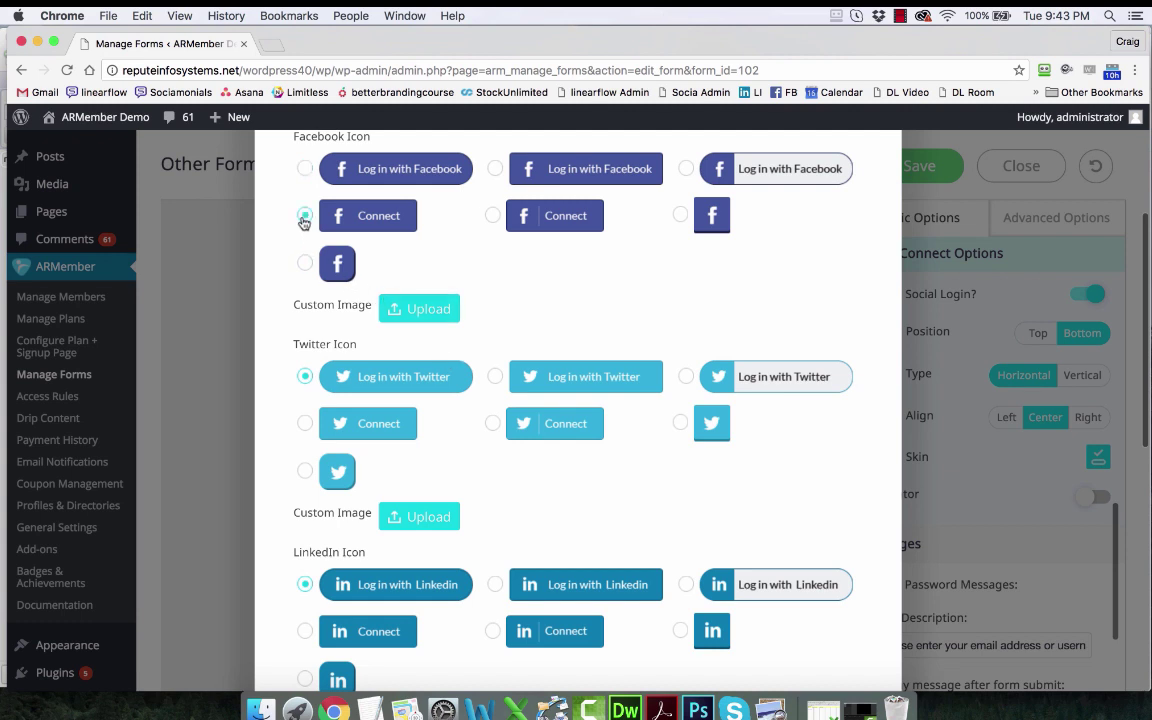
left_click(305, 423)
scroll(450, 445, "down", 5)
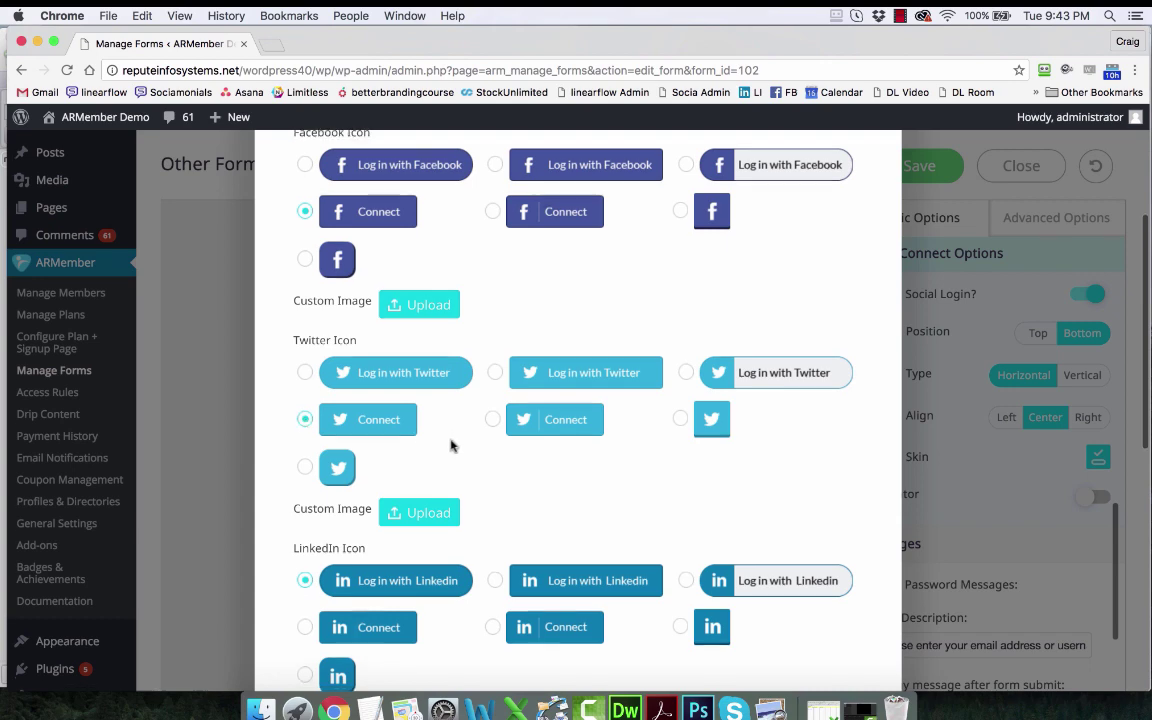
Disable LinkedIn, VK and Google+ in the selected networks and place Twitter ahead of Facebook.
scroll(450, 445, "up", 10)
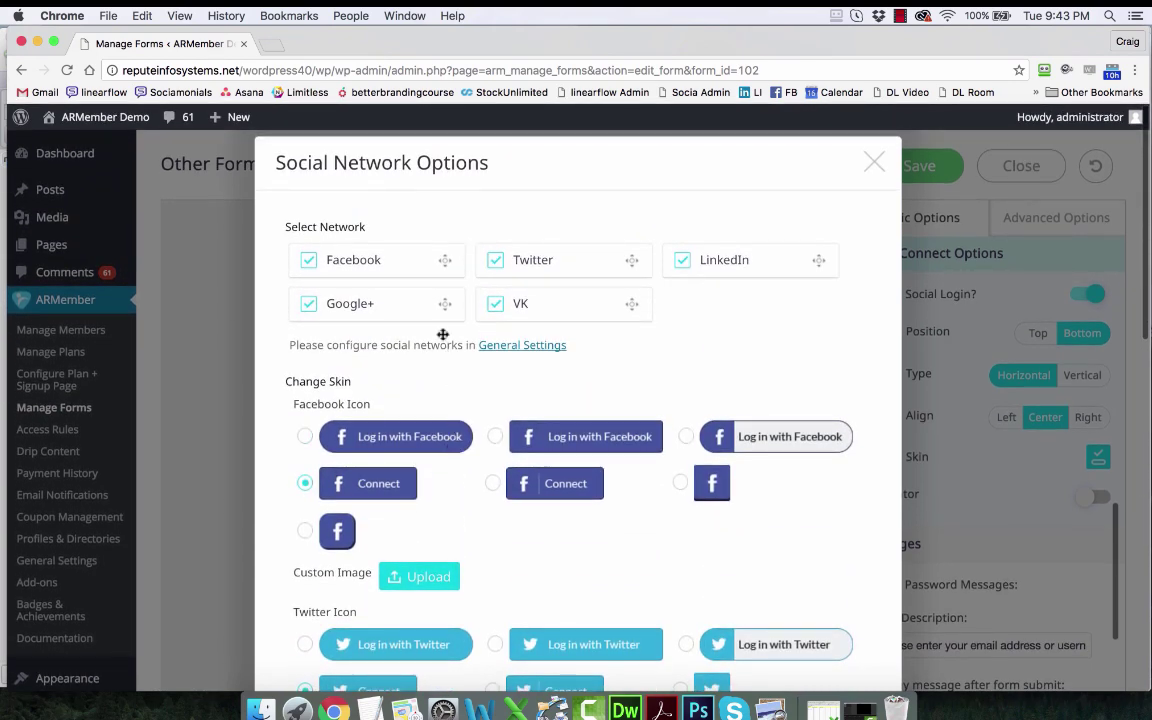
left_click(682, 262)
left_click(496, 303)
left_click(308, 305)
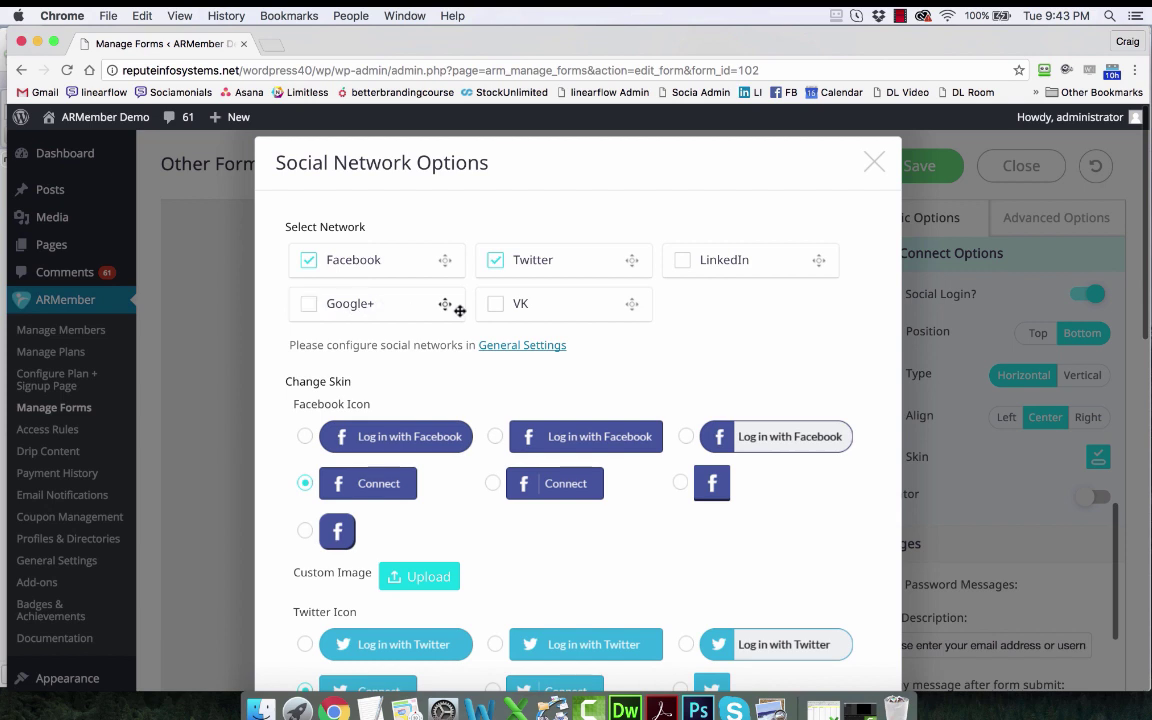
left_click_drag(362, 263, 614, 260)
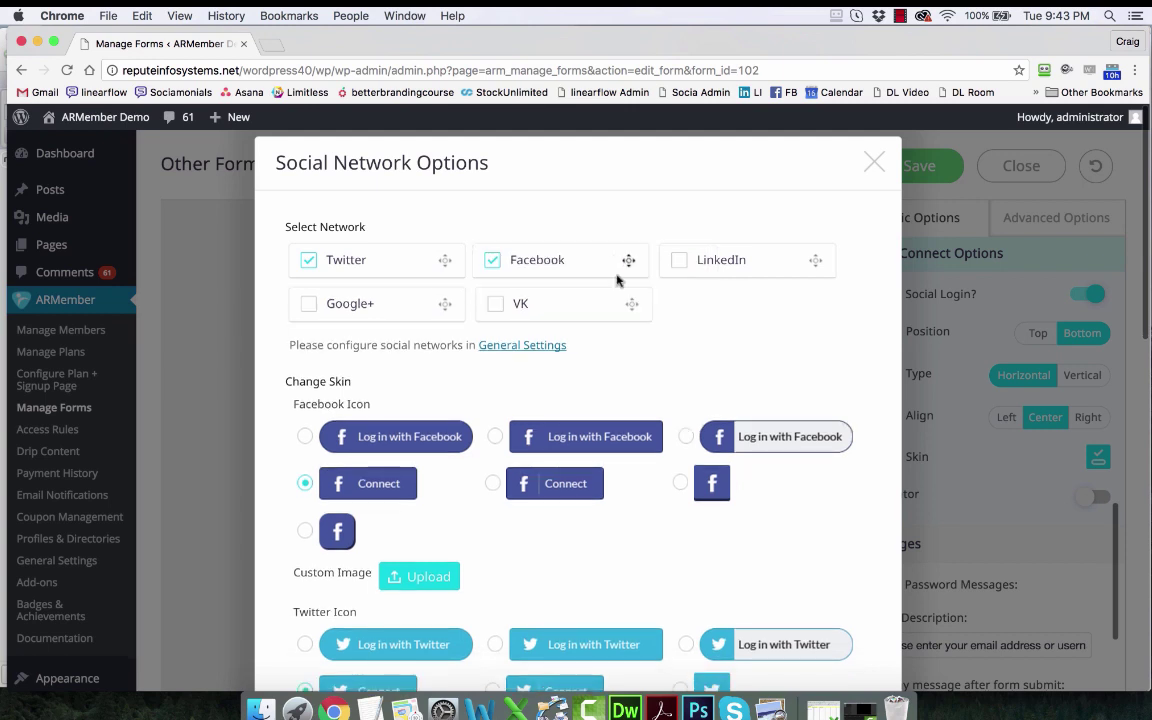
Reopen and save the social network options for the login form, and switch on the separator.
left_click(873, 165)
scroll(1036, 490, "down", 3)
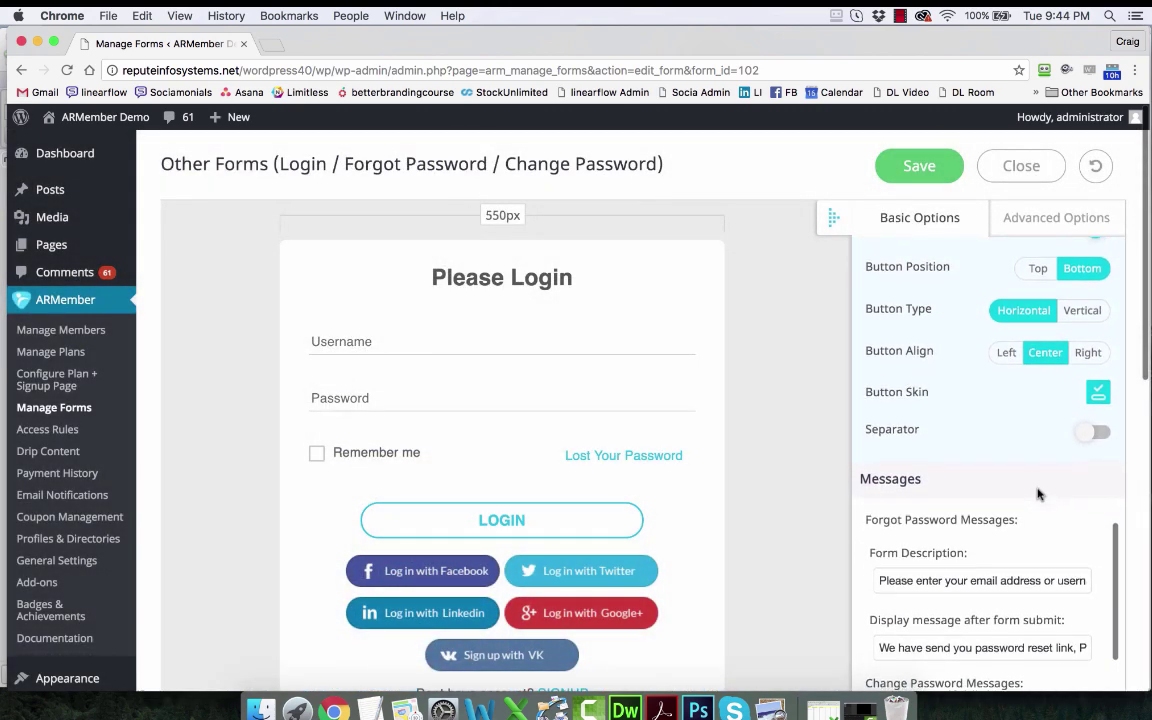
left_click(1099, 392)
scroll(677, 451, "down", 10)
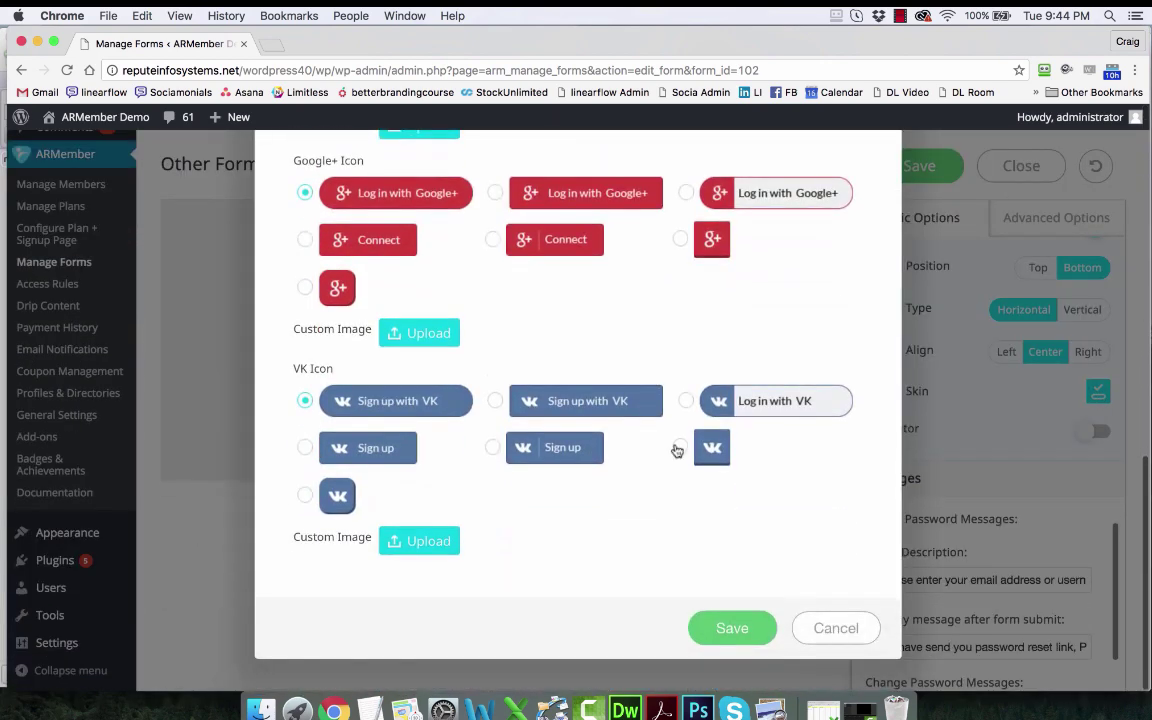
left_click(736, 640)
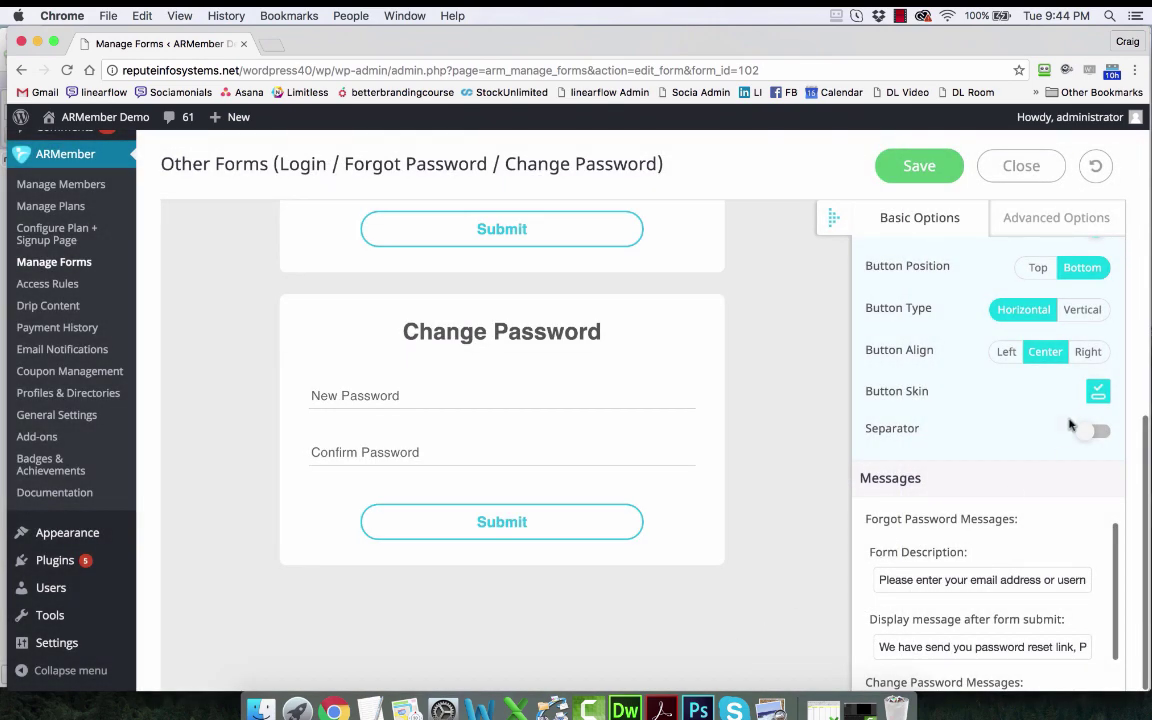
scroll(648, 424, "up", 6)
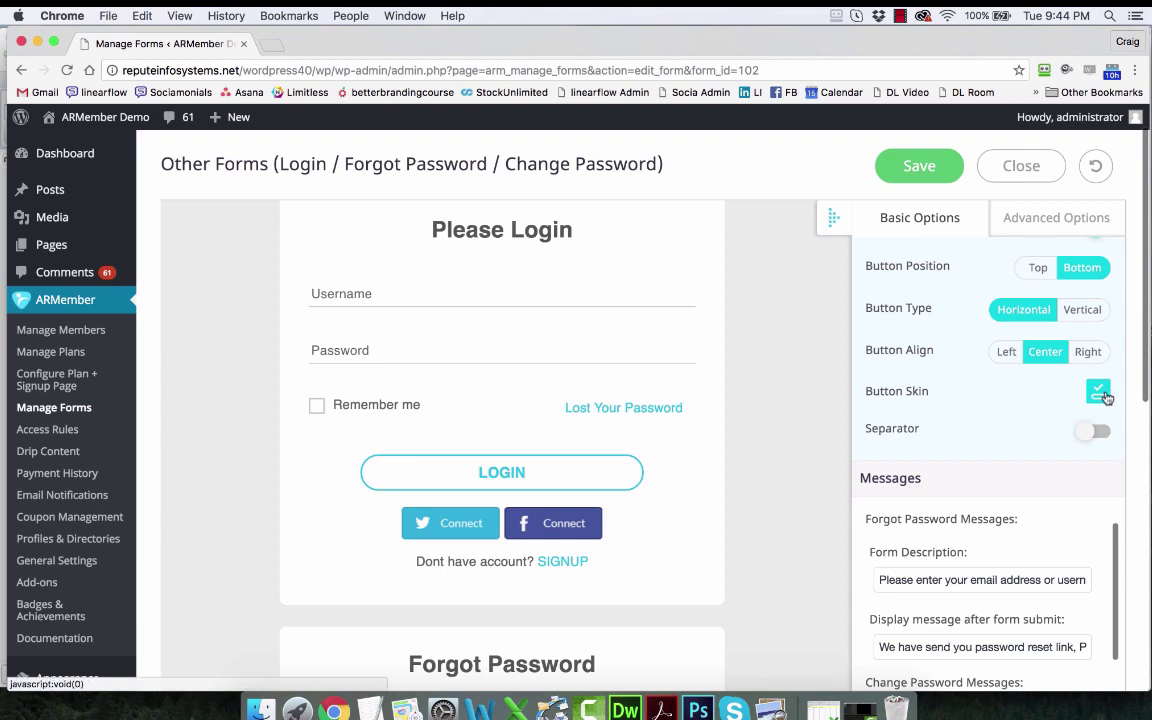
left_click(1097, 431)
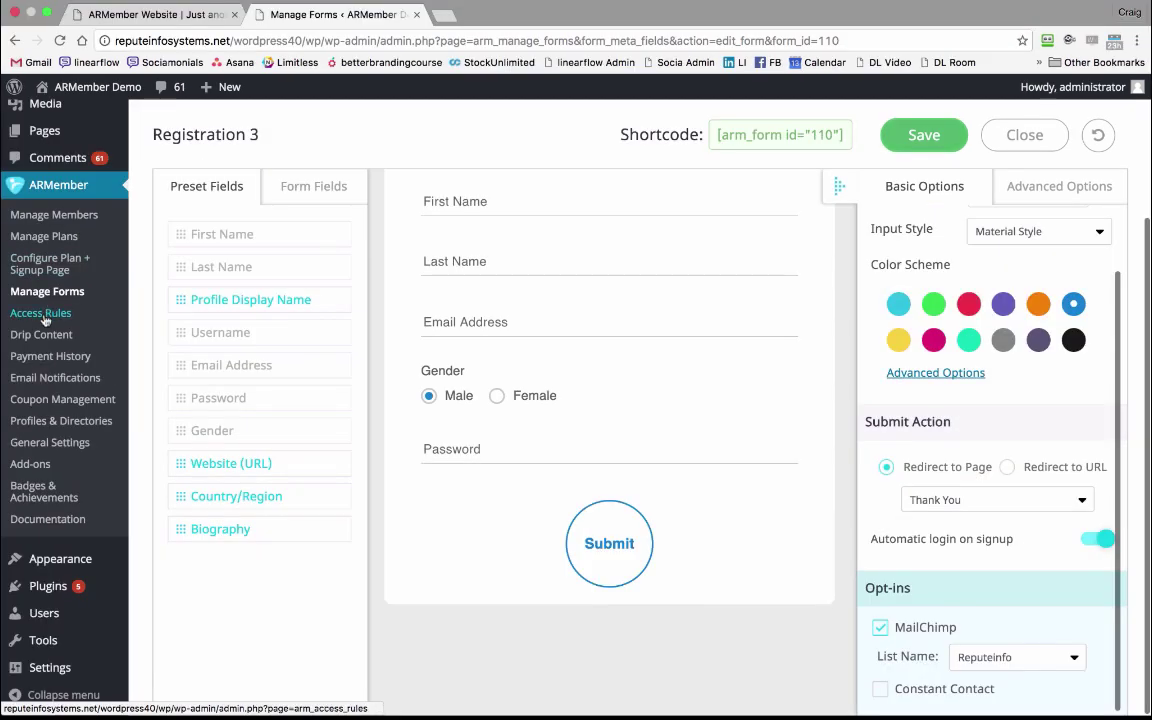
Open the access rules and examine the content type choices, page protection settings and plan assignments such as those for Thank You.
left_click(44, 318)
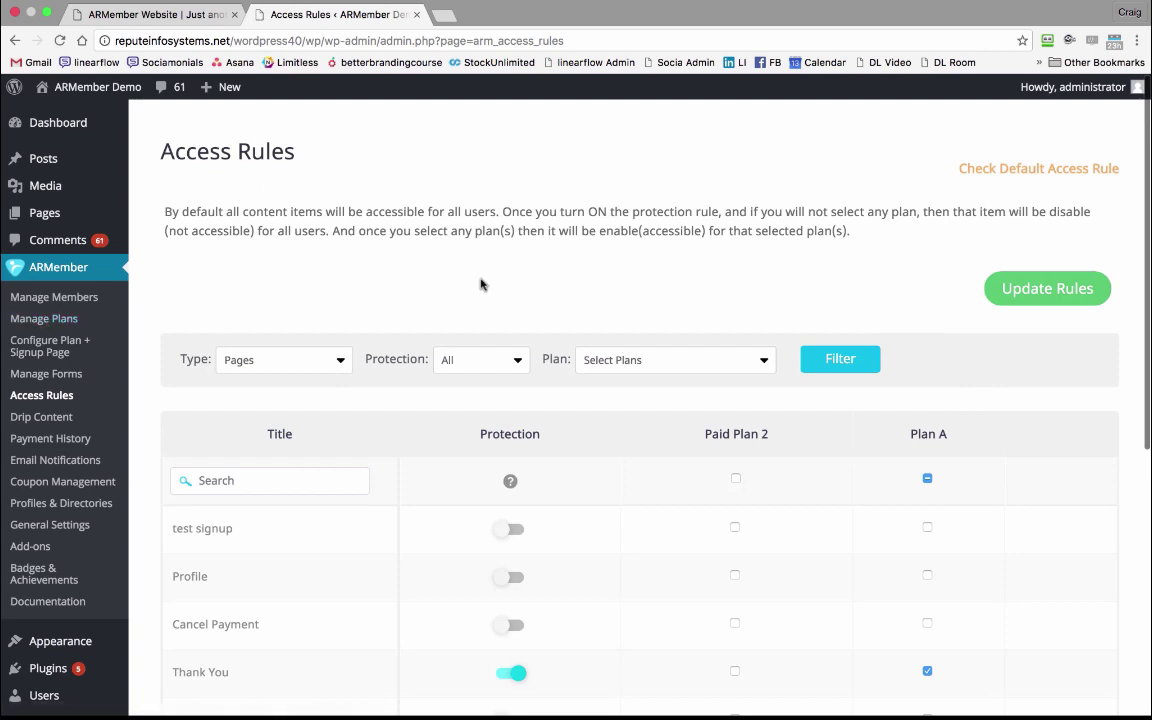
scroll(481, 284, "down", 3)
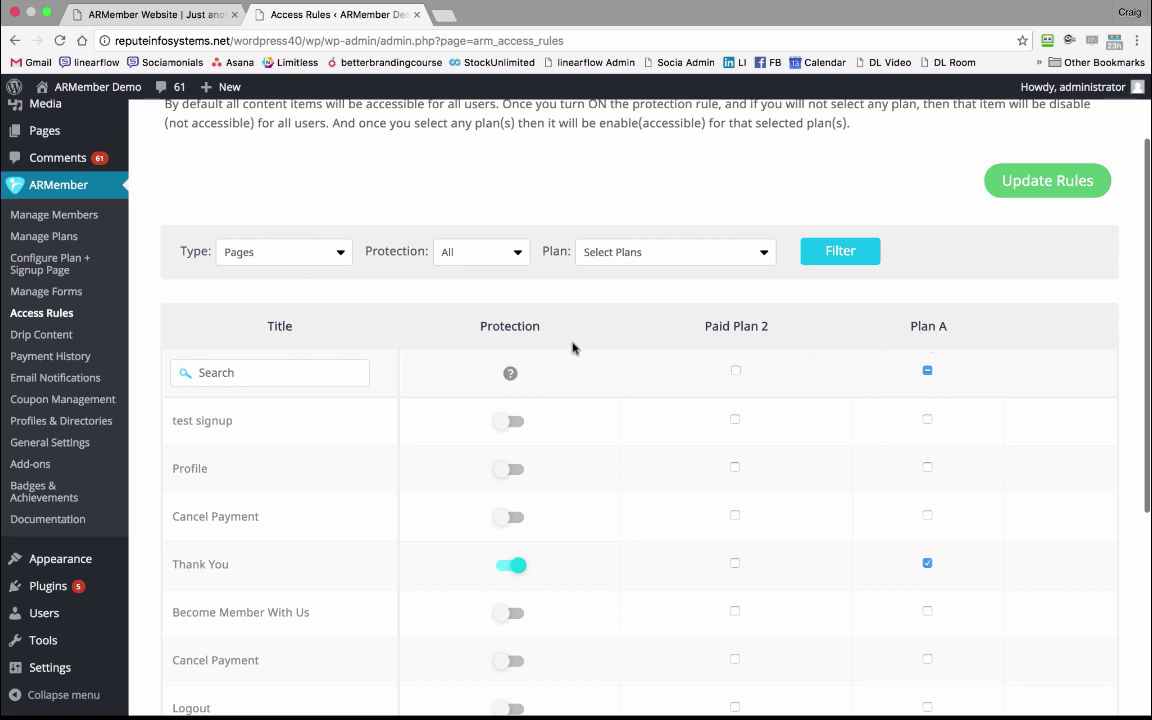
scroll(573, 347, "down", 2)
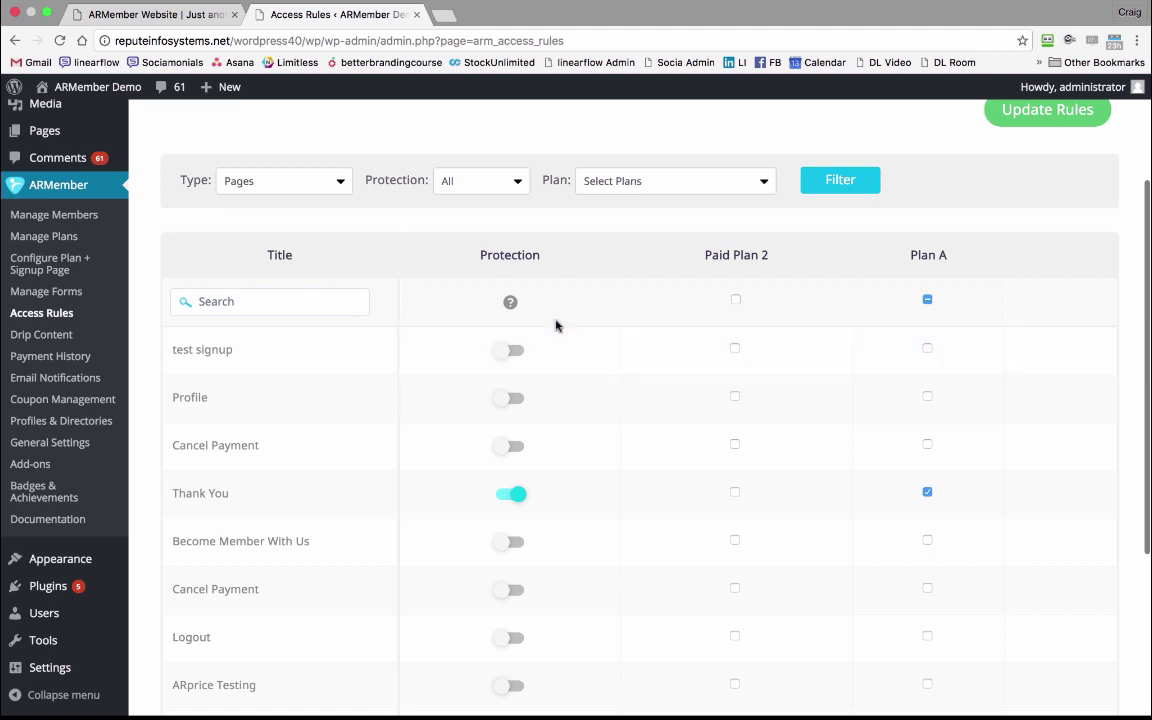
left_click(255, 181)
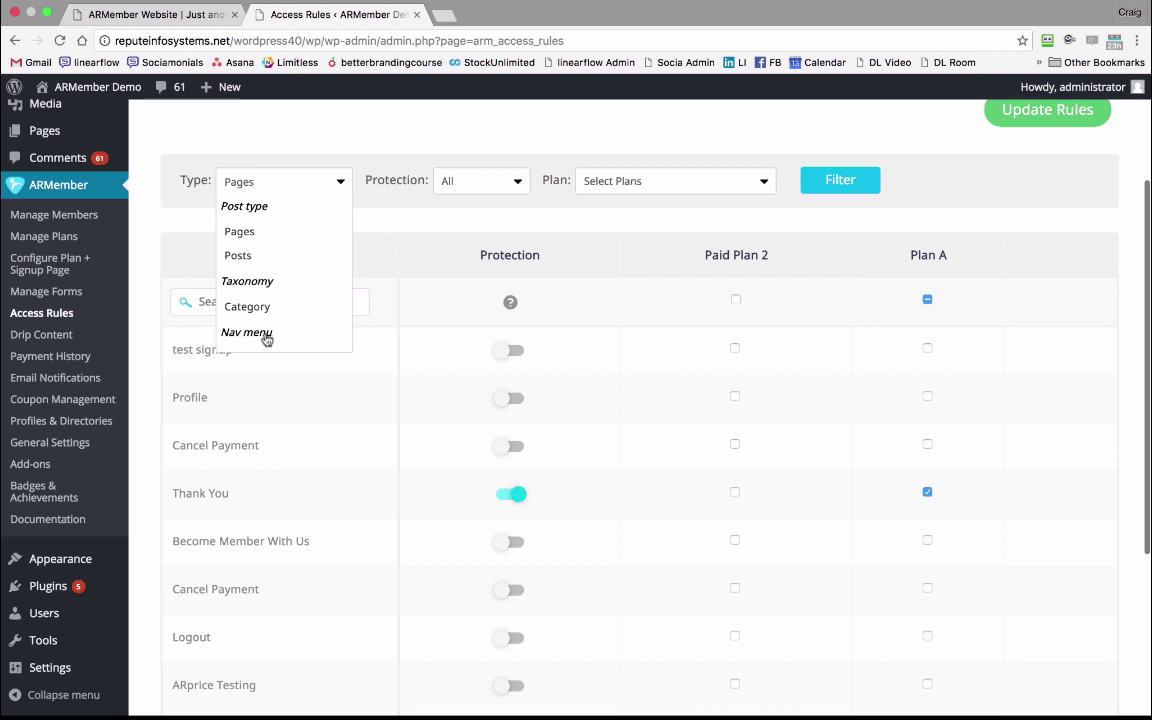
left_click(380, 224)
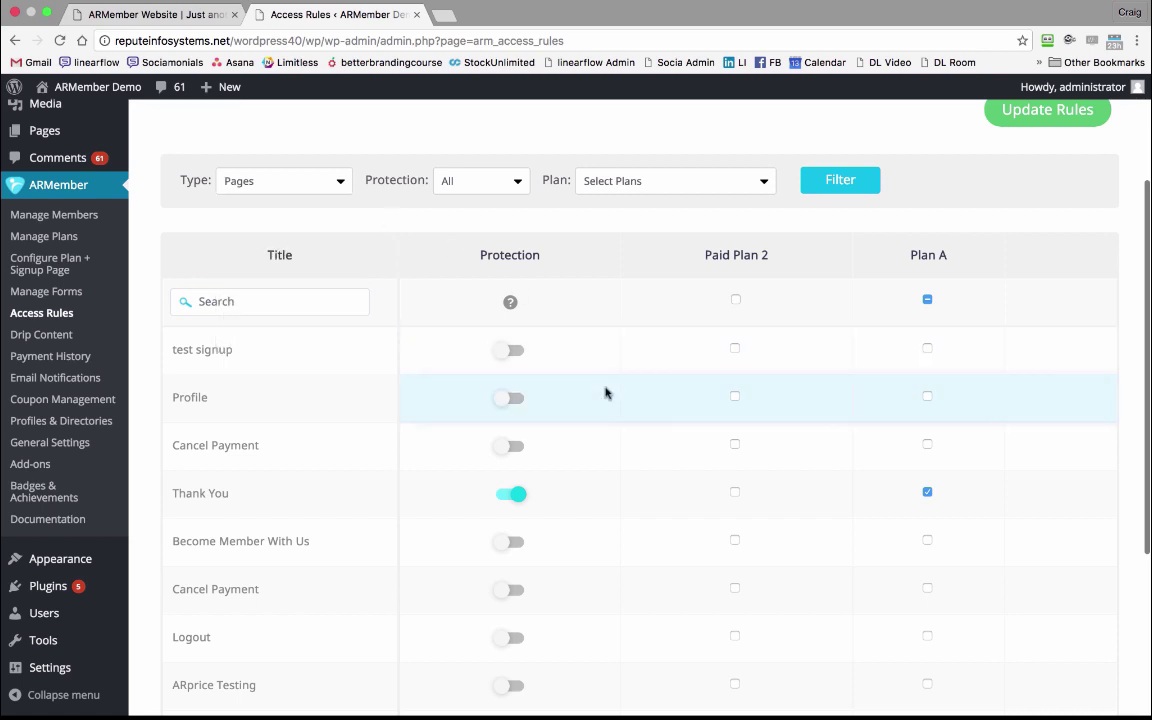
scroll(605, 393, "down", 5)
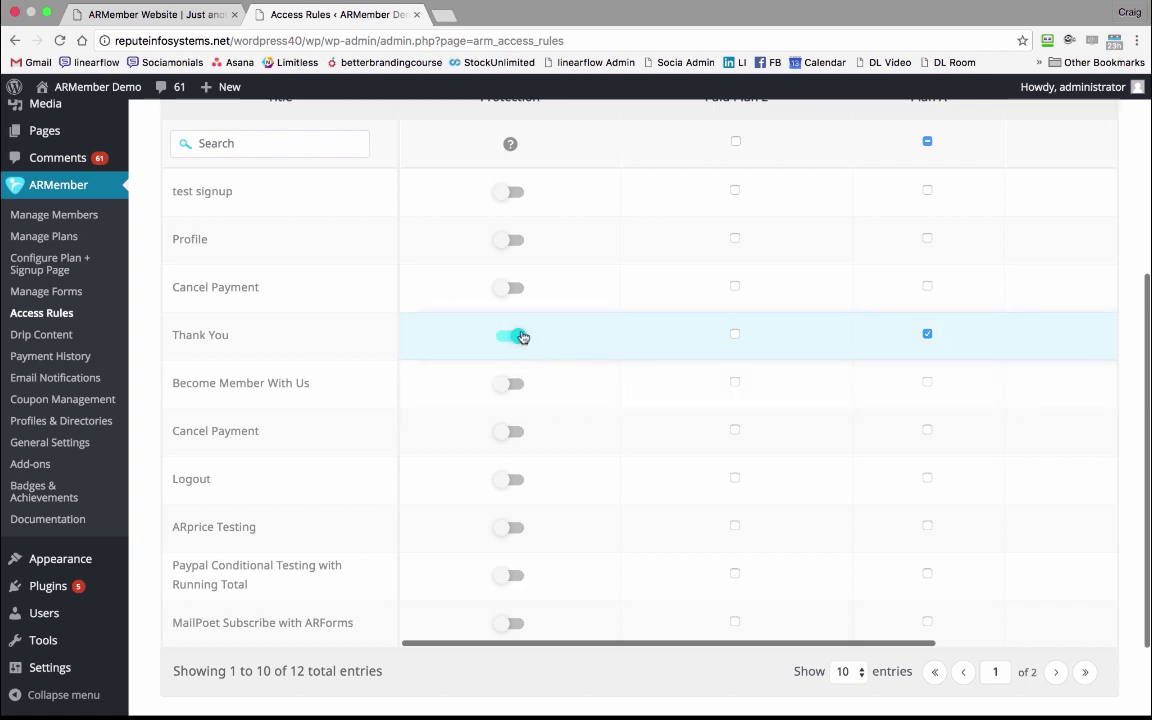
scroll(521, 337, "up", 3)
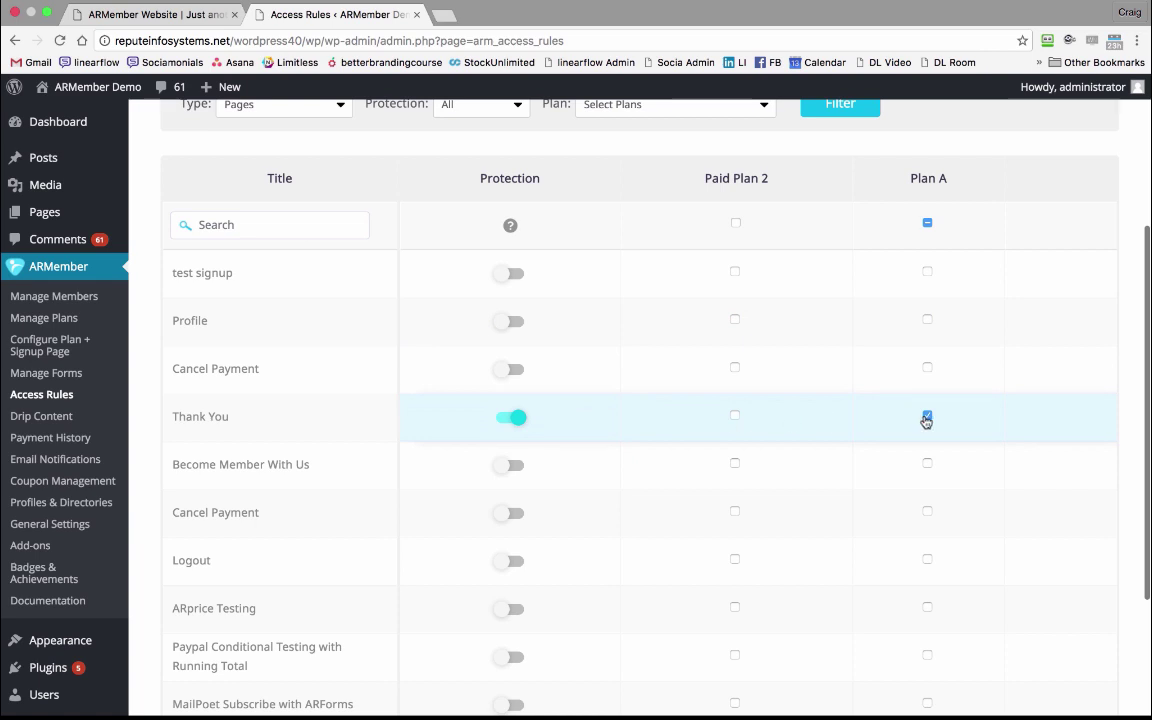
scroll(686, 442, "down", 2)
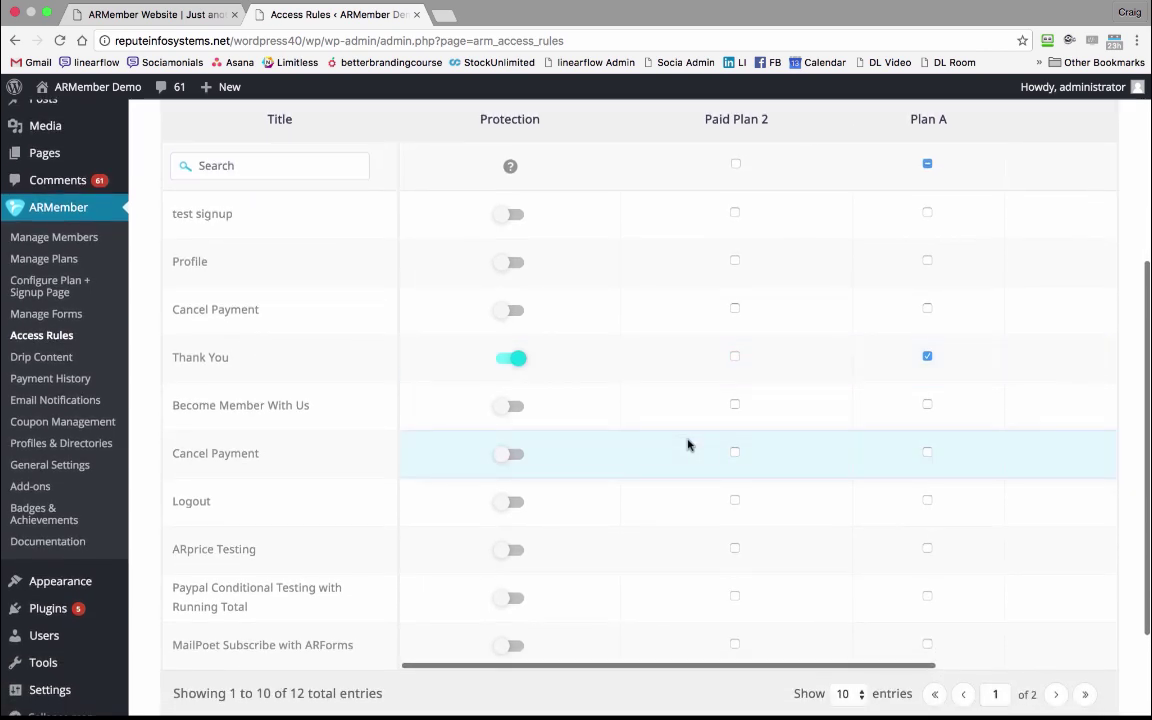
Allow Paid Plan 2 on MailPoet Subscribe with ARForms, protect Profile for Paid Plan 2 and Plan A, and save the access rules.
scroll(687, 444, "down", 1)
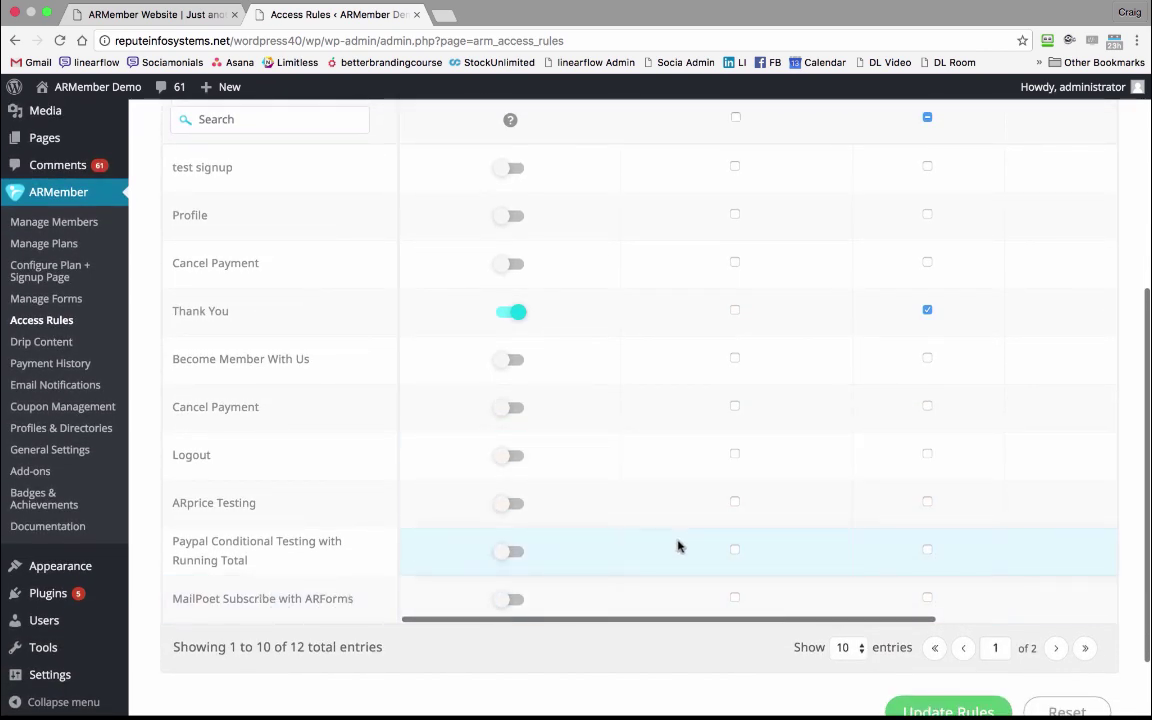
left_click(735, 599)
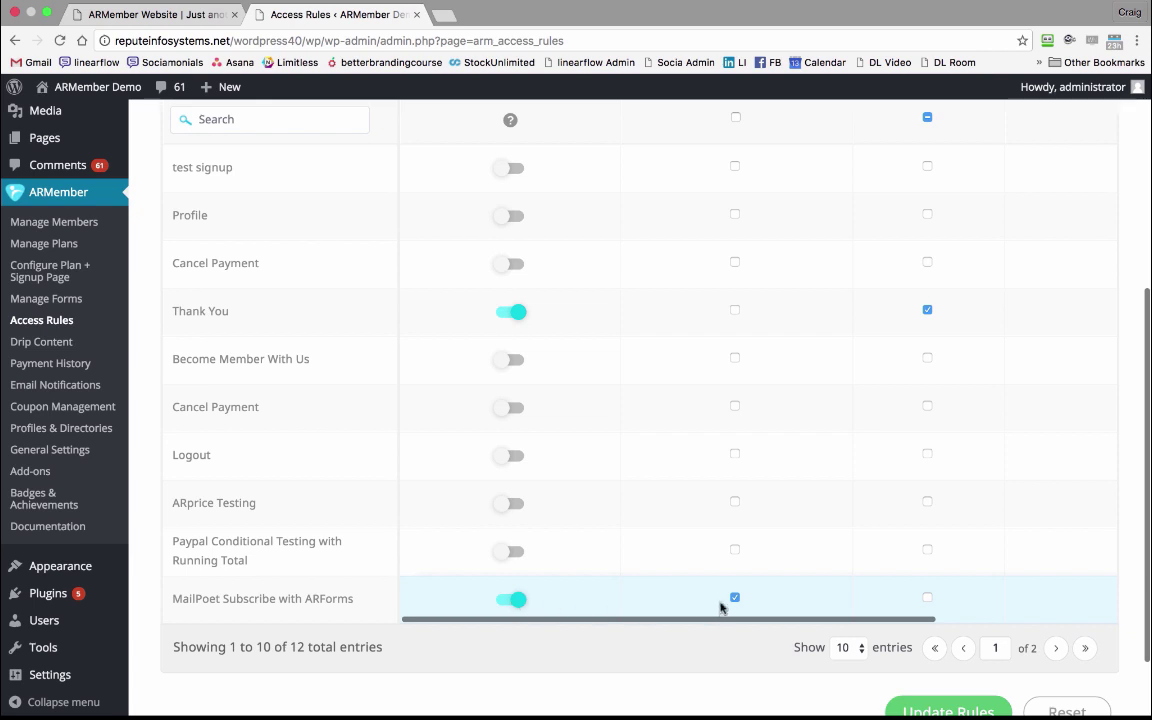
scroll(700, 470, "up", 5)
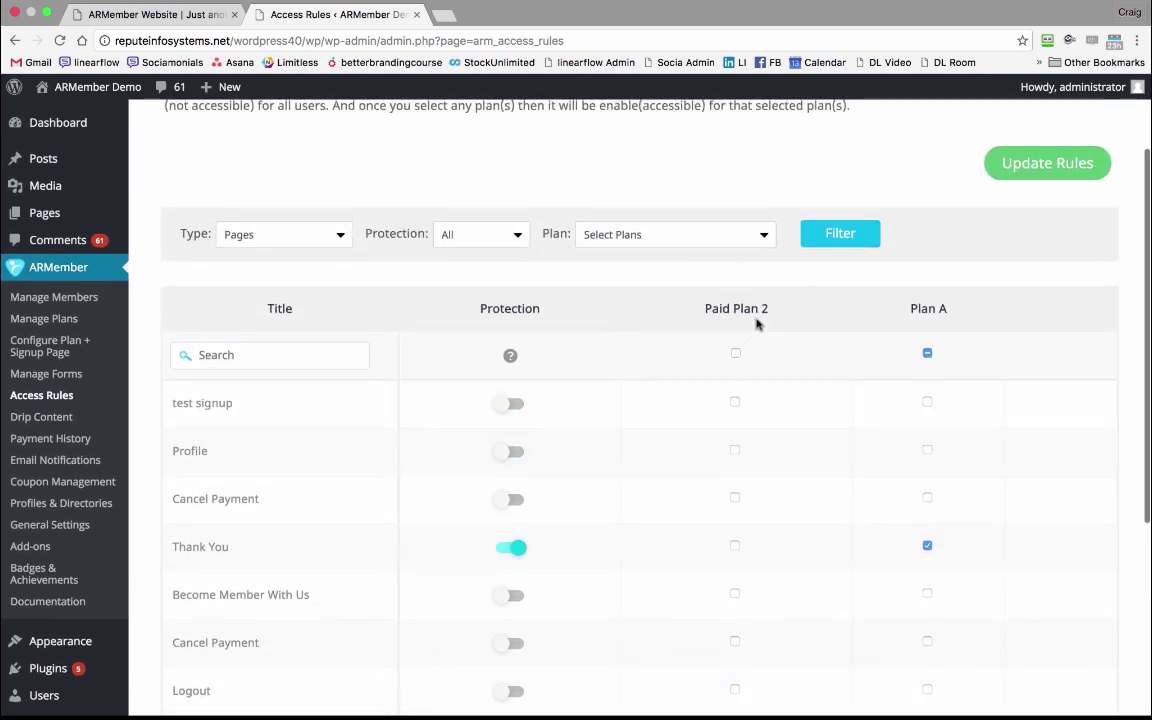
left_click(511, 454)
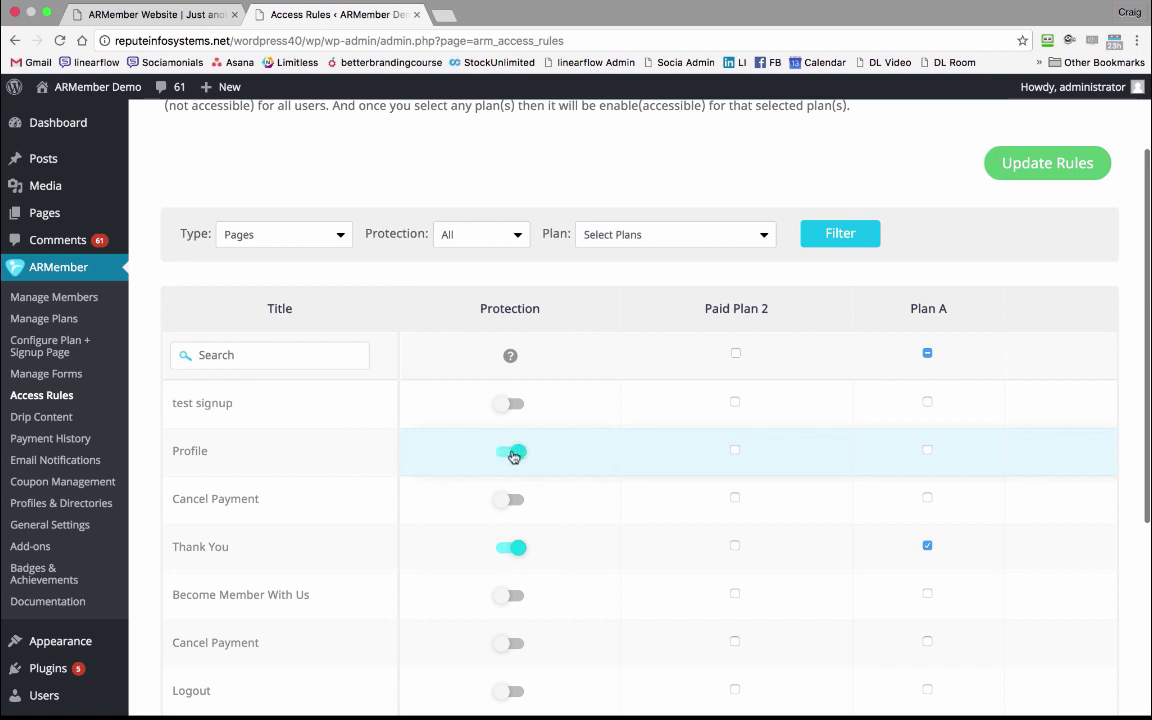
left_click(735, 450)
left_click(928, 451)
left_click(1045, 161)
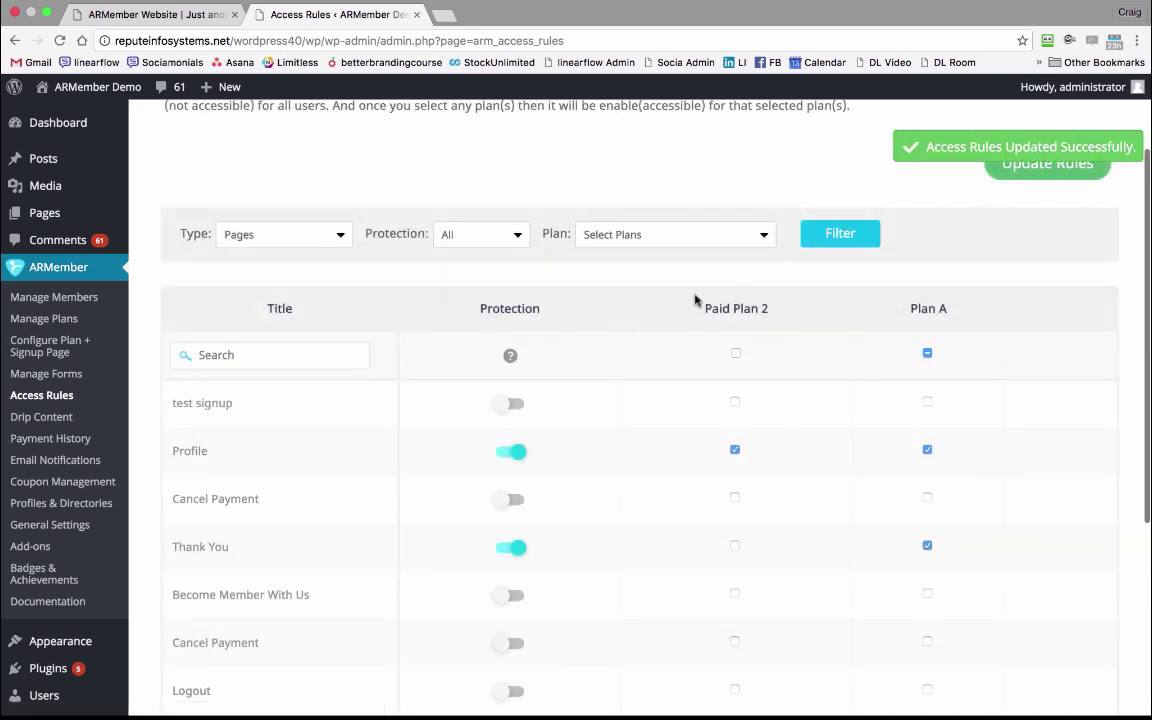
Look over the drip content and payment history pages, and examine the standard email notification templates.
left_click(56, 418)
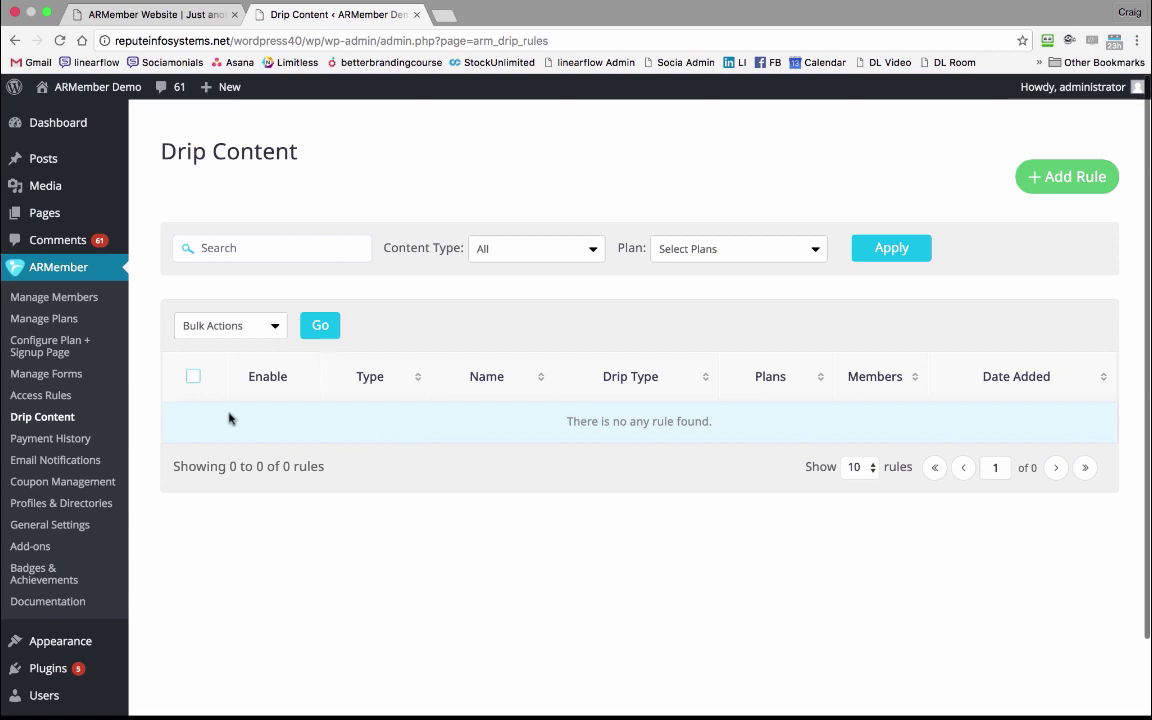
left_click(69, 440)
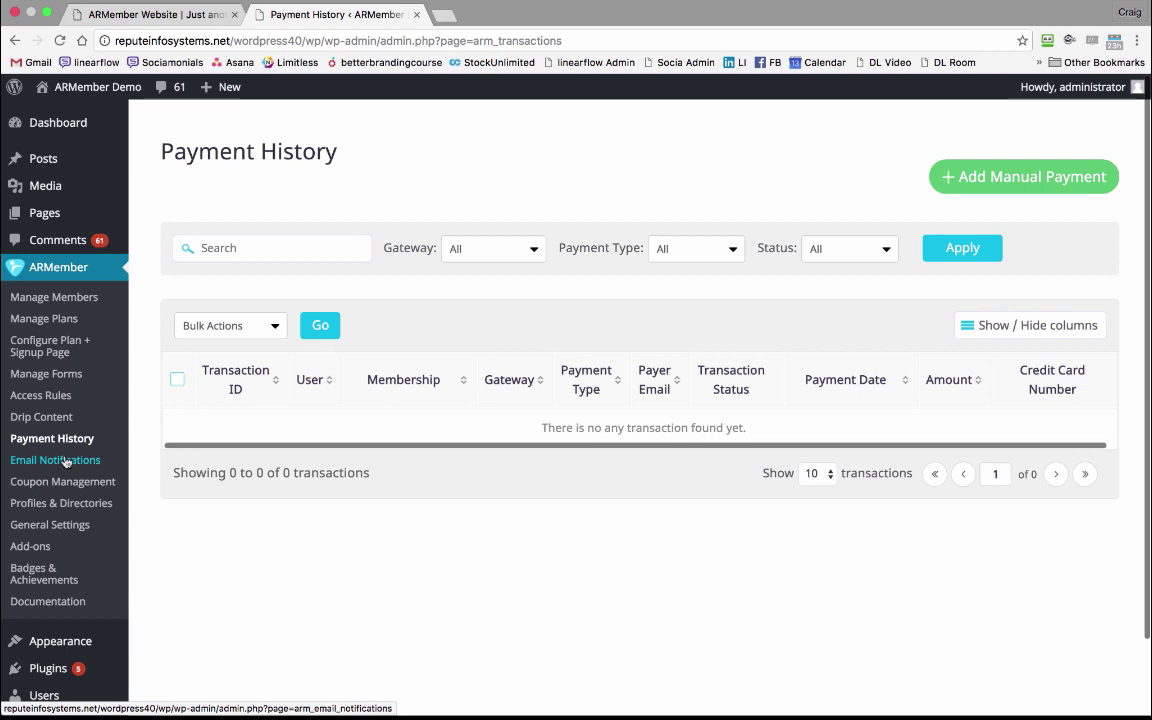
left_click(65, 461)
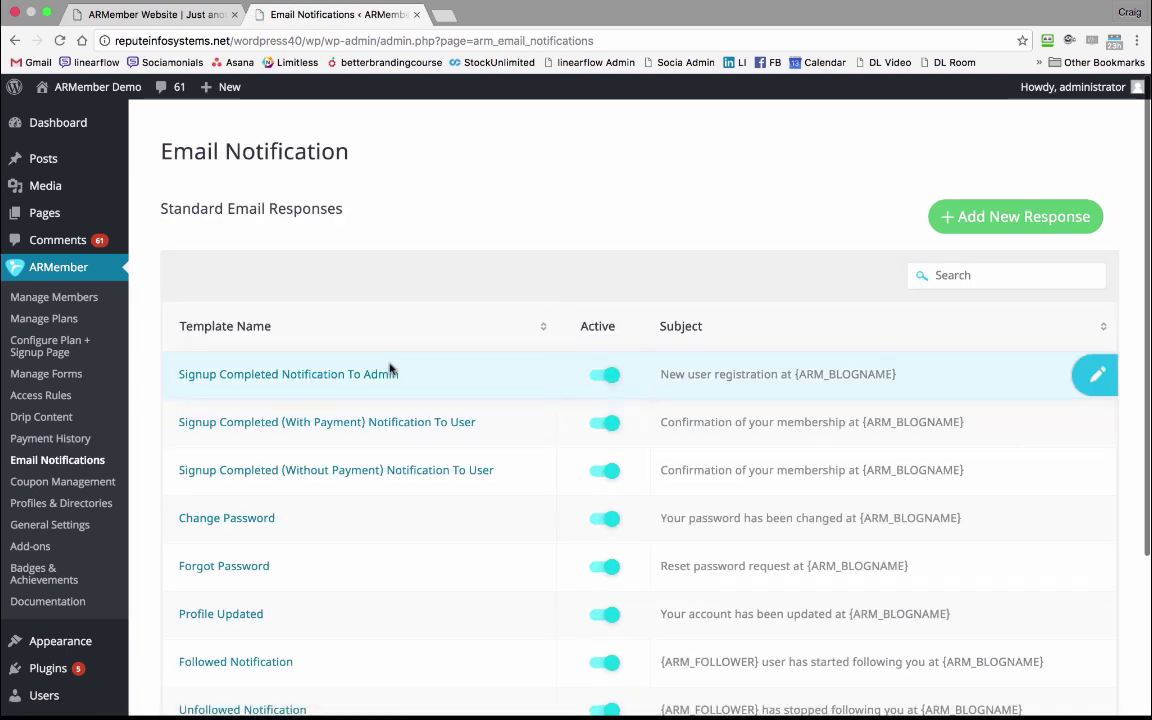
scroll(390, 369, "down", 3)
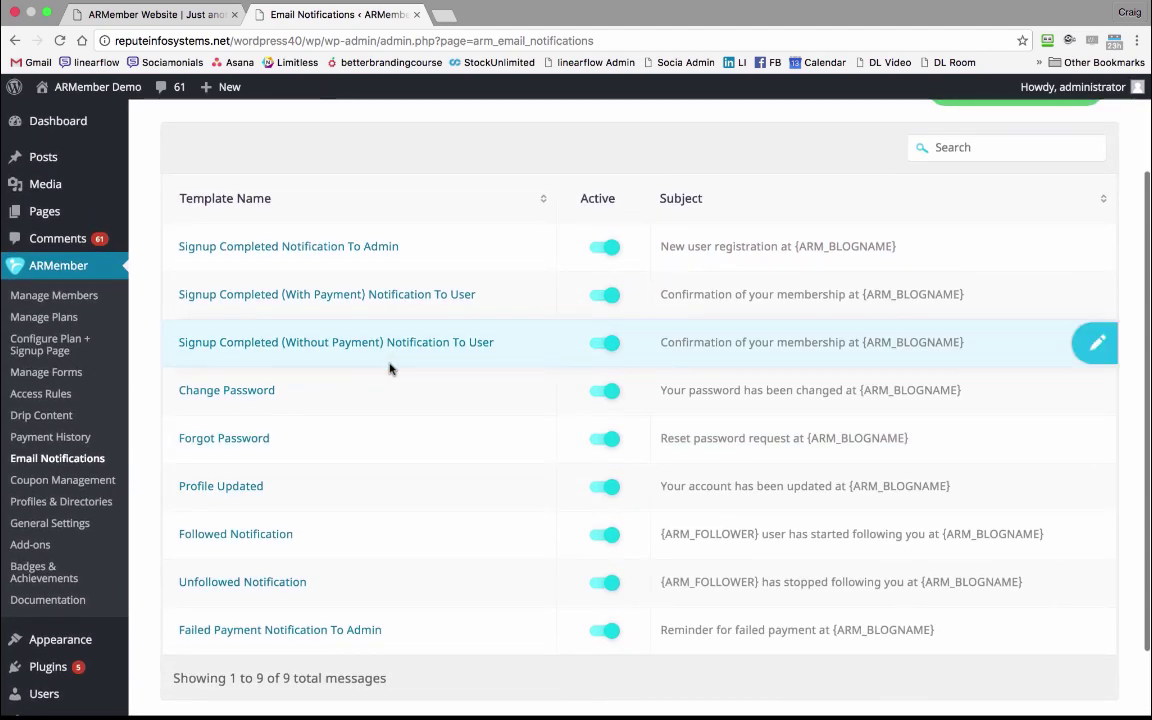
scroll(660, 300, "up", 2)
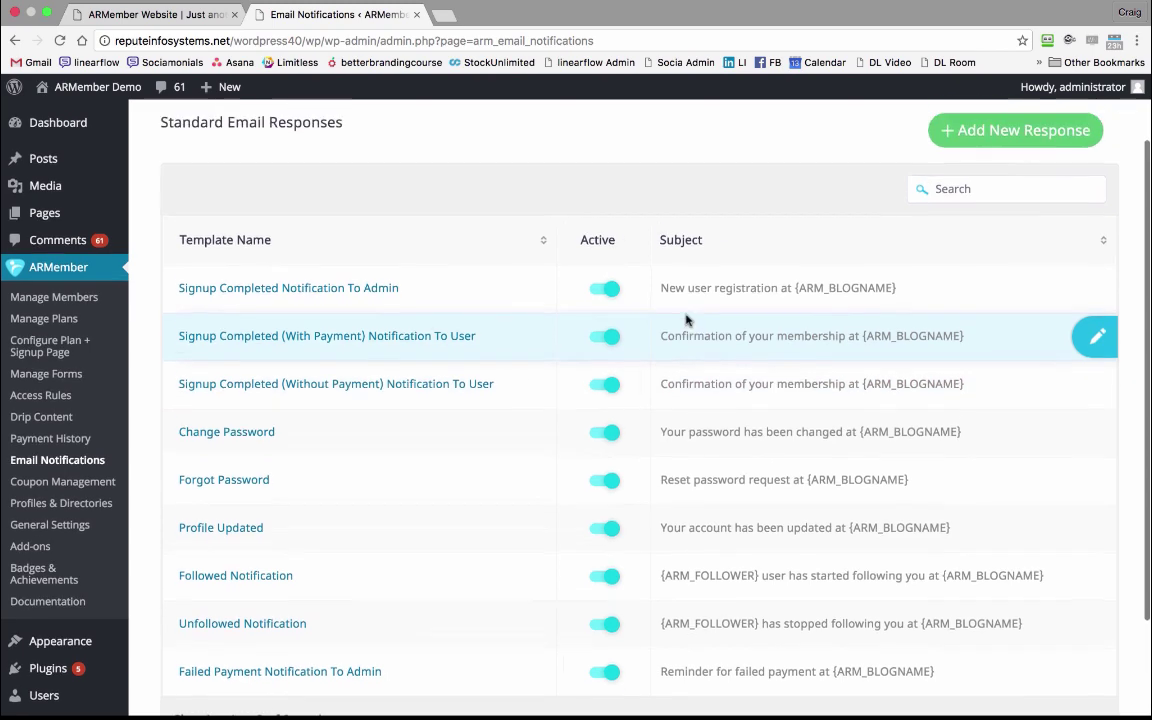
Draft a new email response for new subscriptions with the message "Thank you!", check the template tags, and discard it.
left_click(1014, 150)
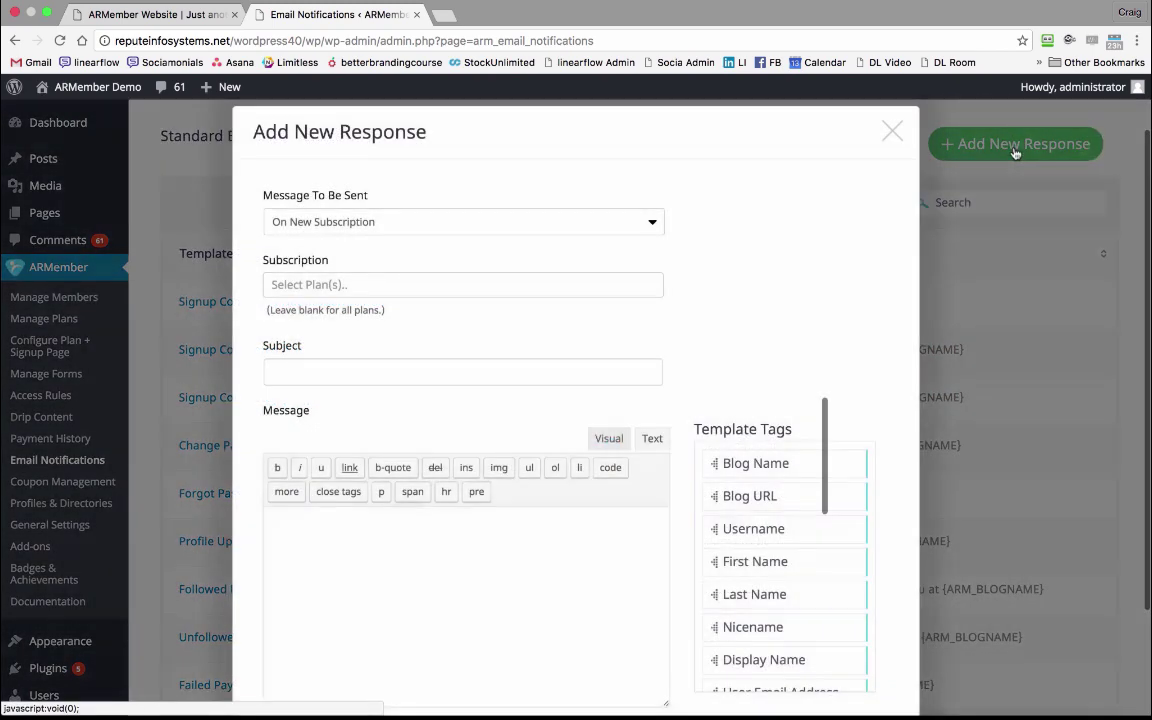
scroll(746, 321, "down", 3)
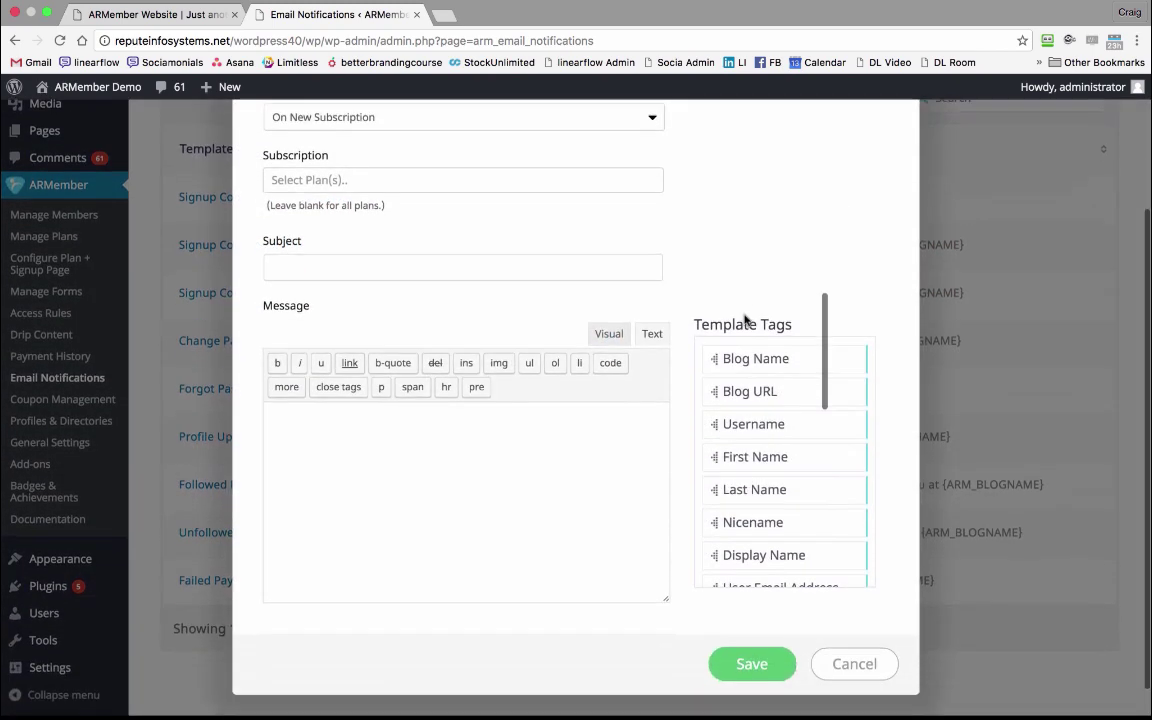
left_click(468, 481)
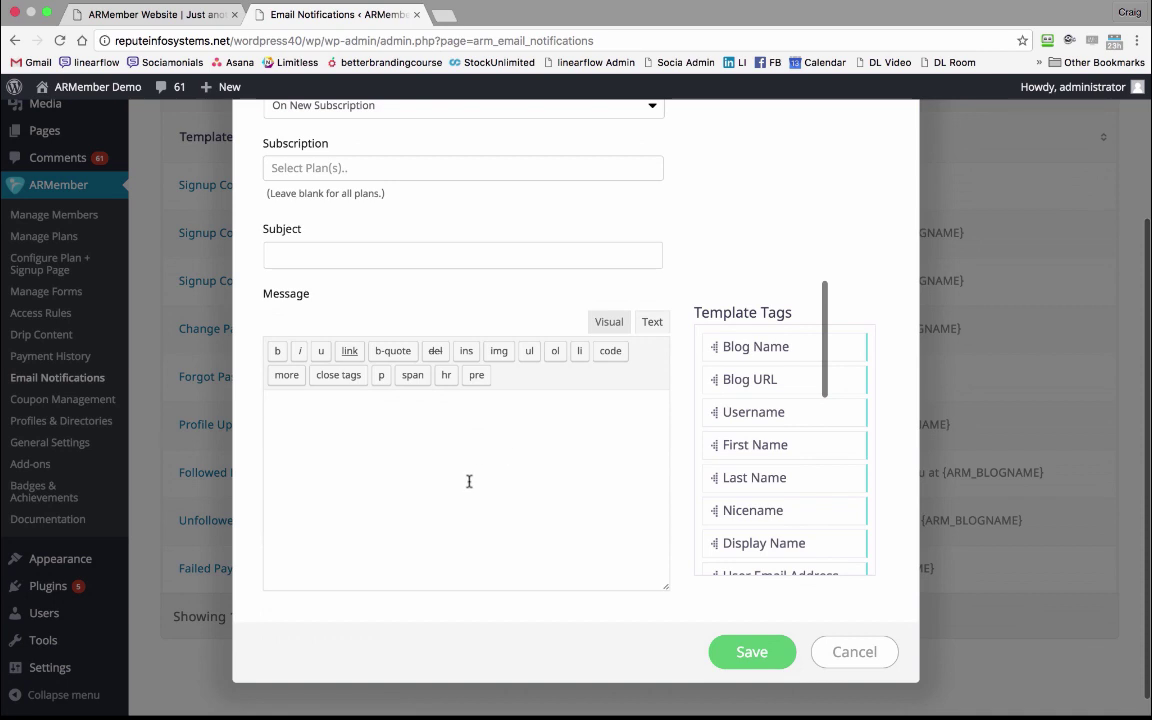
type("Thank you!")
scroll(556, 316, "down", 1)
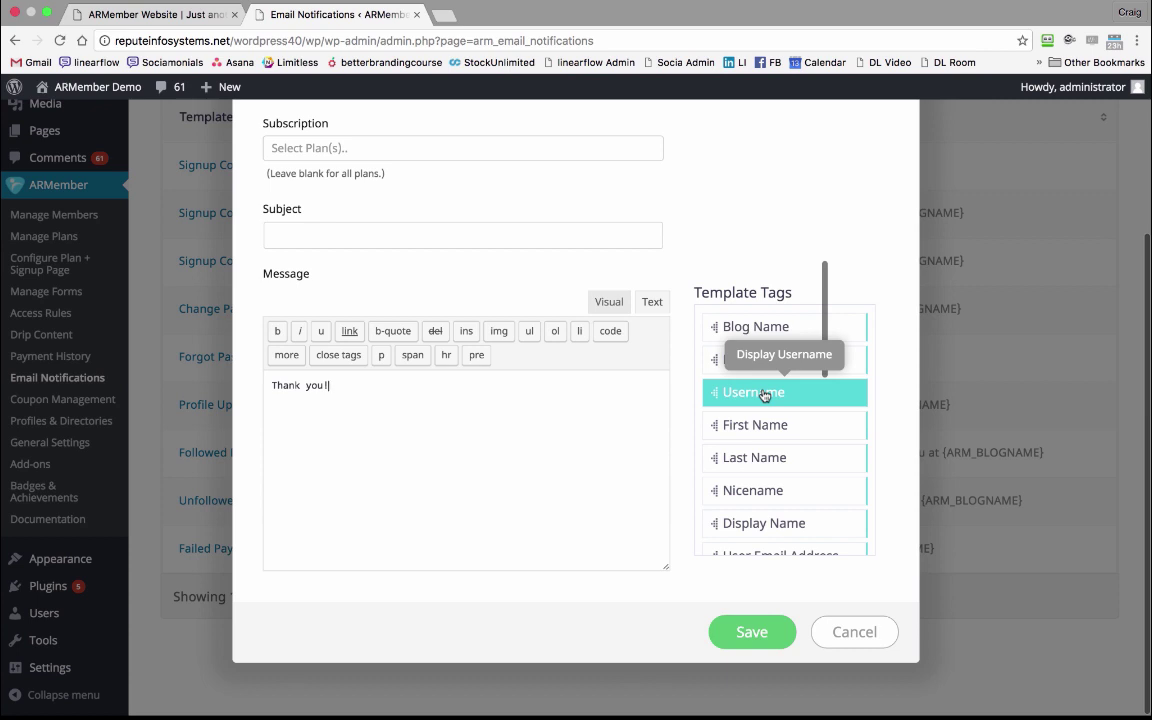
left_click(853, 632)
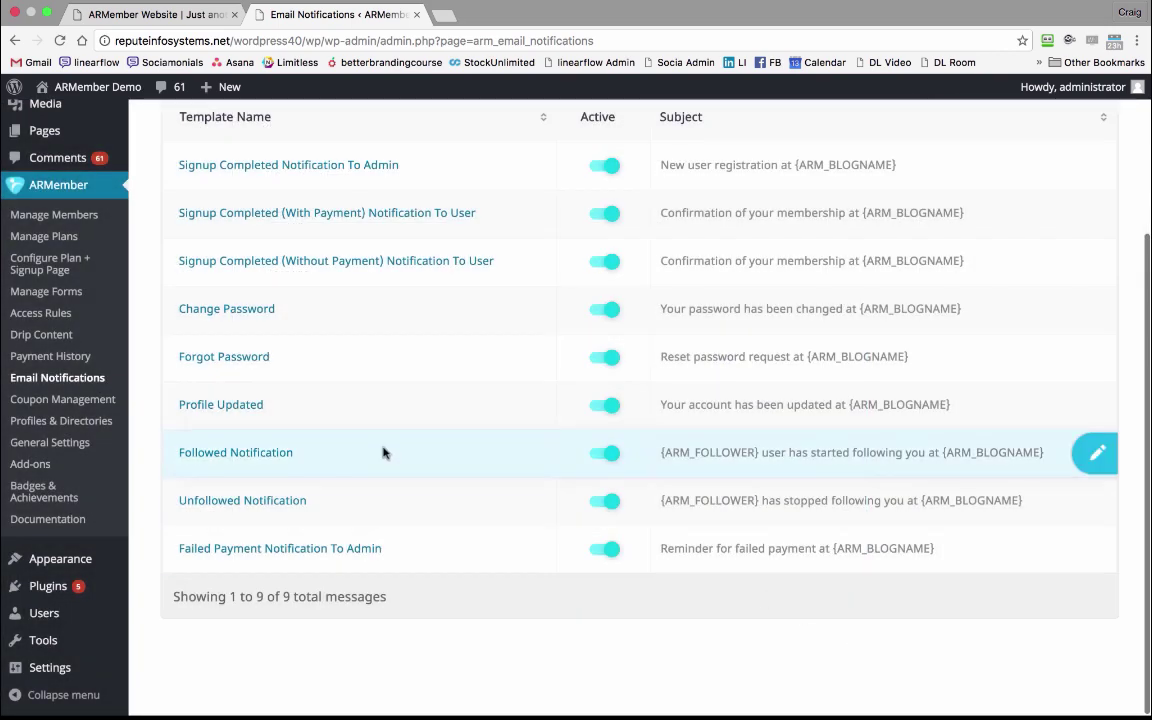
Examine the new coupon form in coupon management, and review the member profile and members directory templates.
left_click(59, 402)
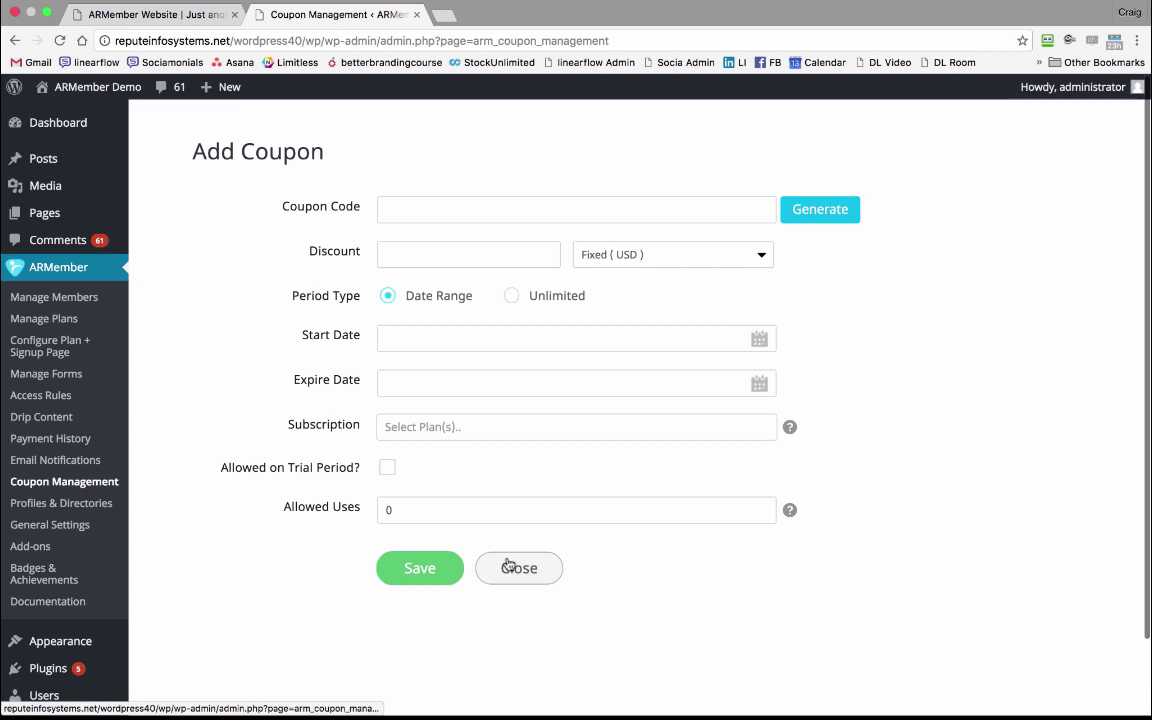
left_click(65, 512)
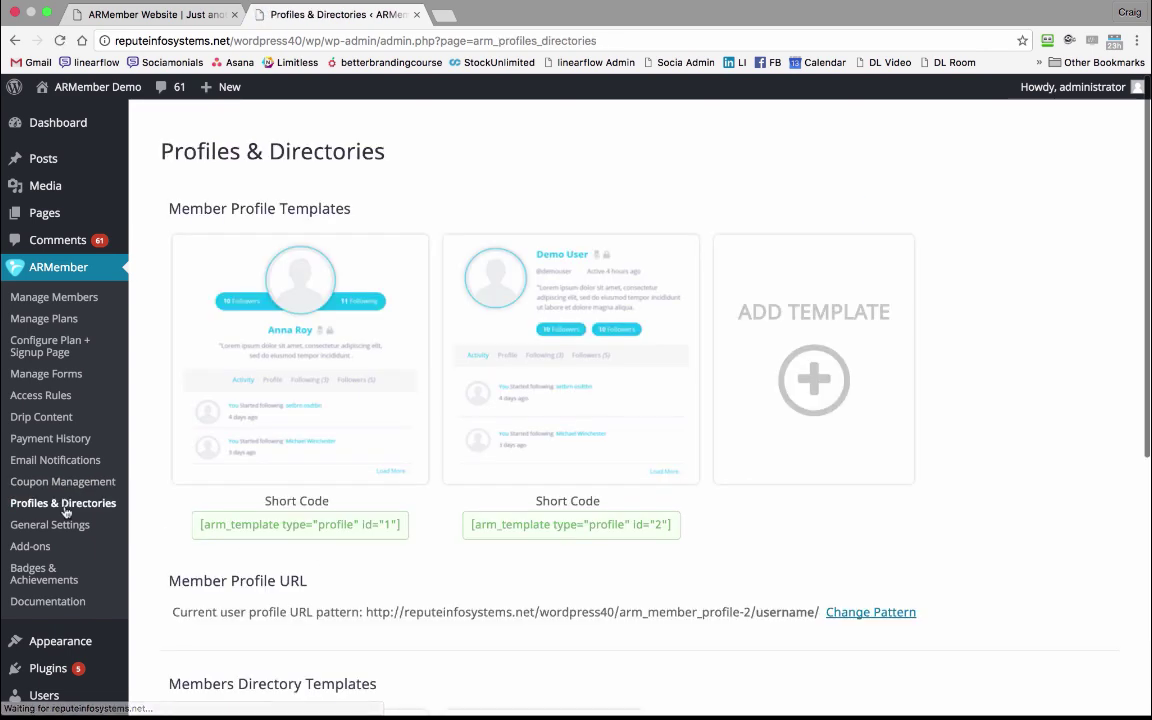
mouse_move(305, 408)
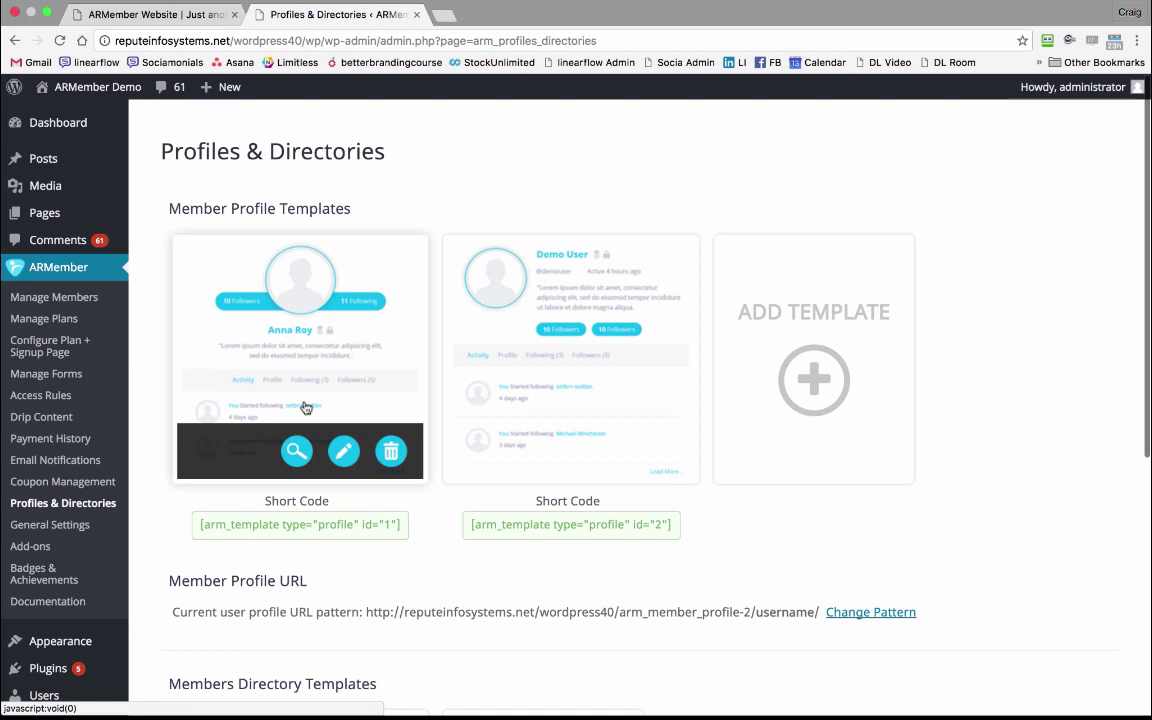
mouse_move(609, 311)
scroll(609, 370, "down", 1)
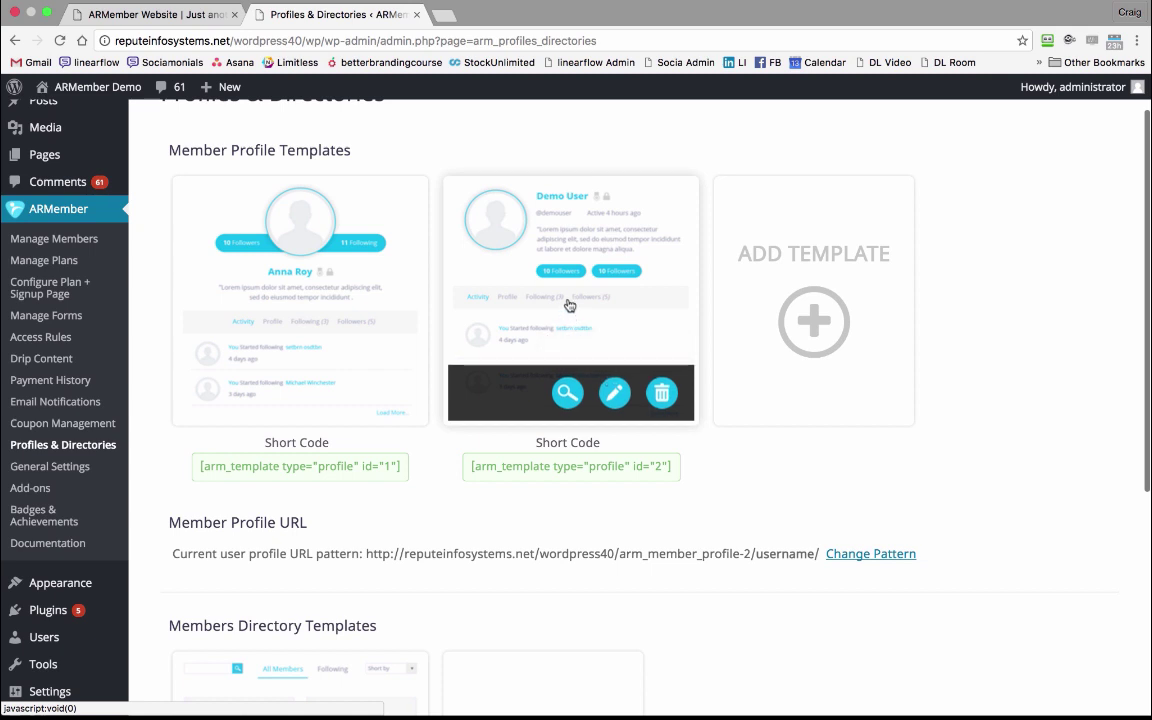
scroll(569, 305, "down", 1)
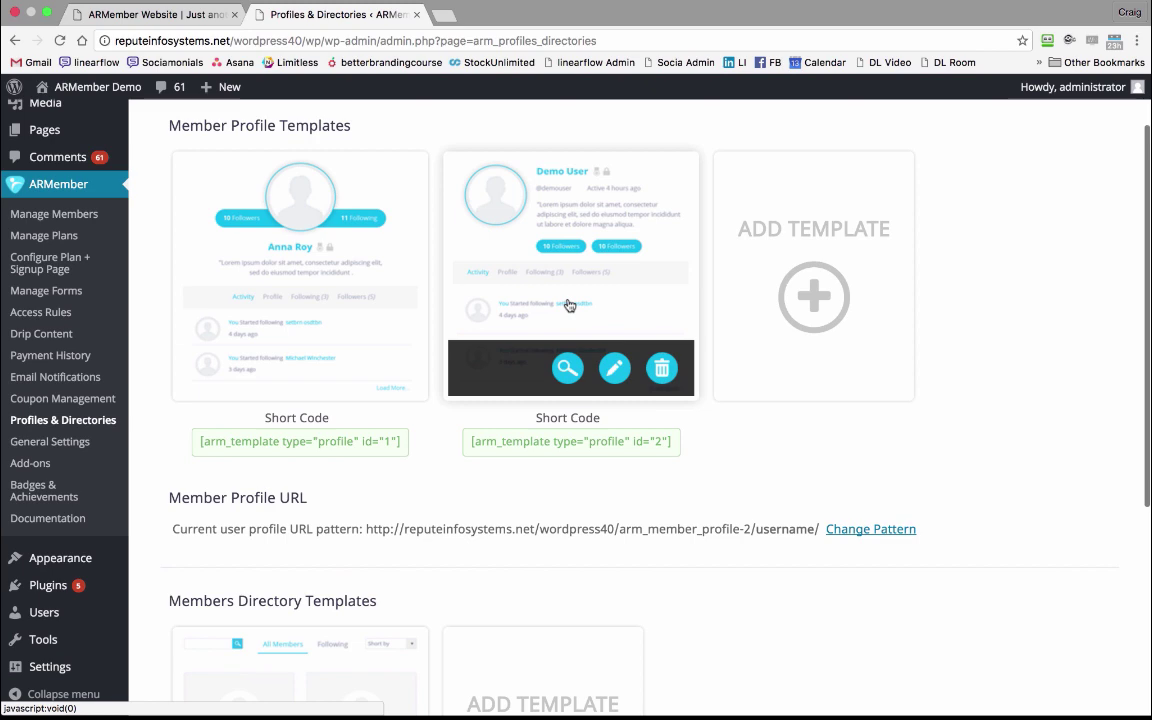
scroll(569, 305, "down", 2)
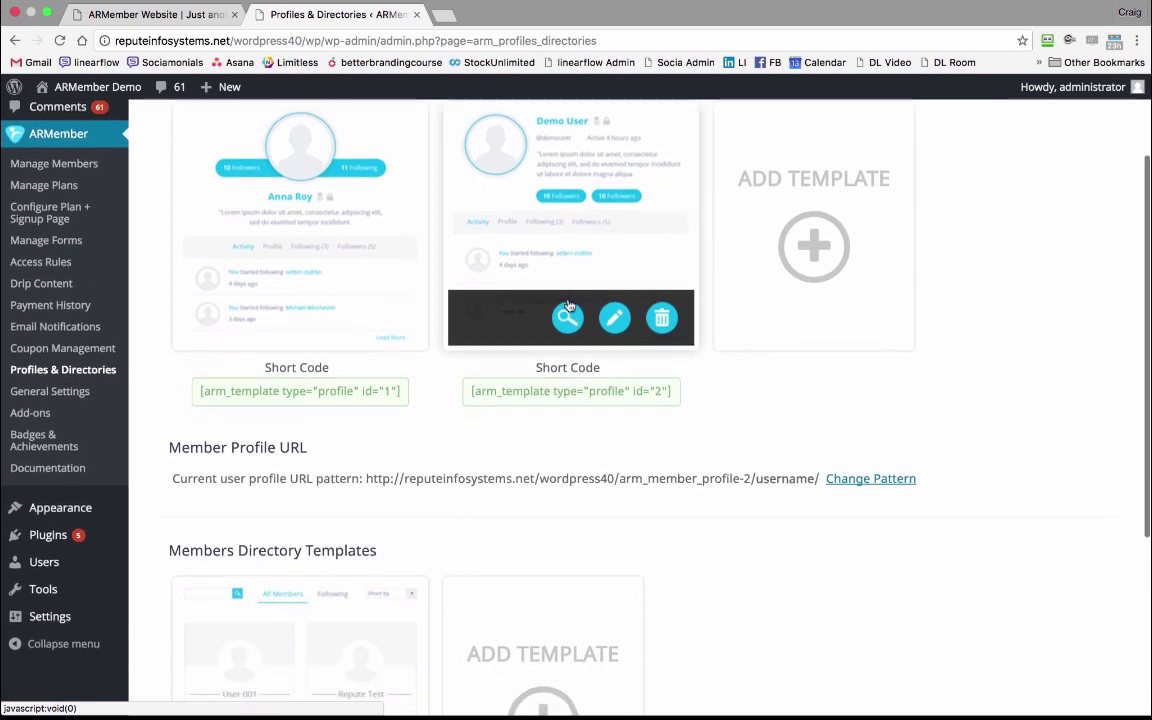
scroll(568, 305, "down", 5)
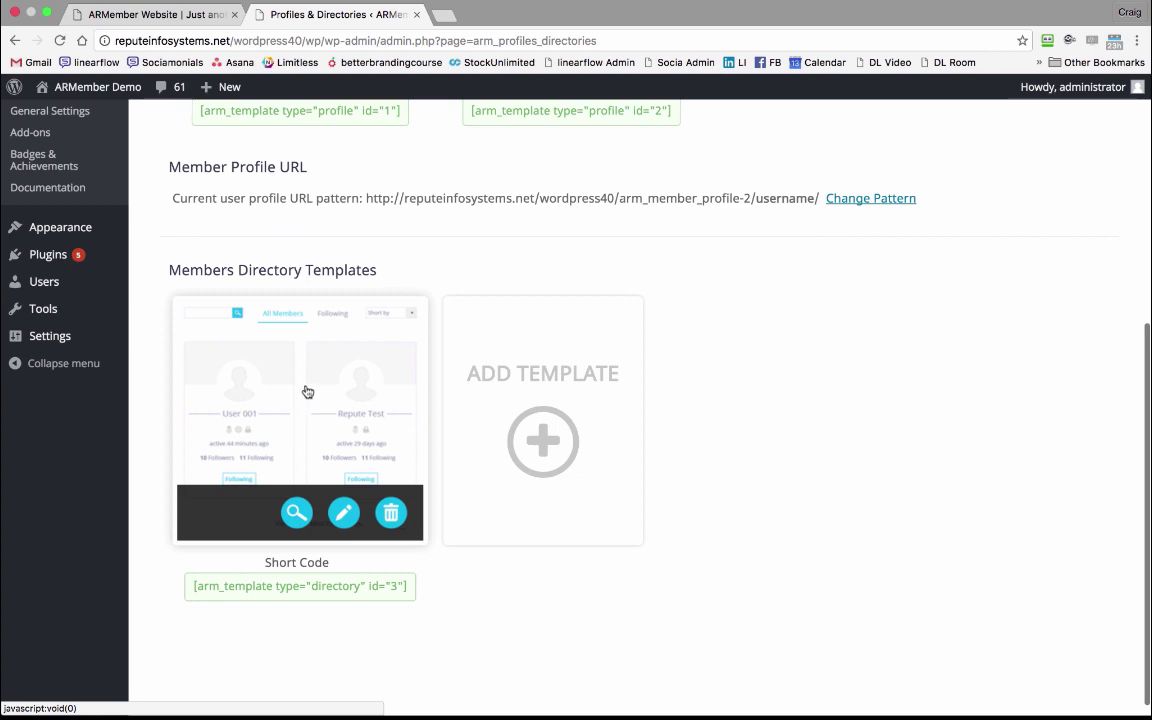
Open the general settings and examine the admin restriction, user approval, currency, permalink, badge size and email options.
scroll(307, 391, "up", 2)
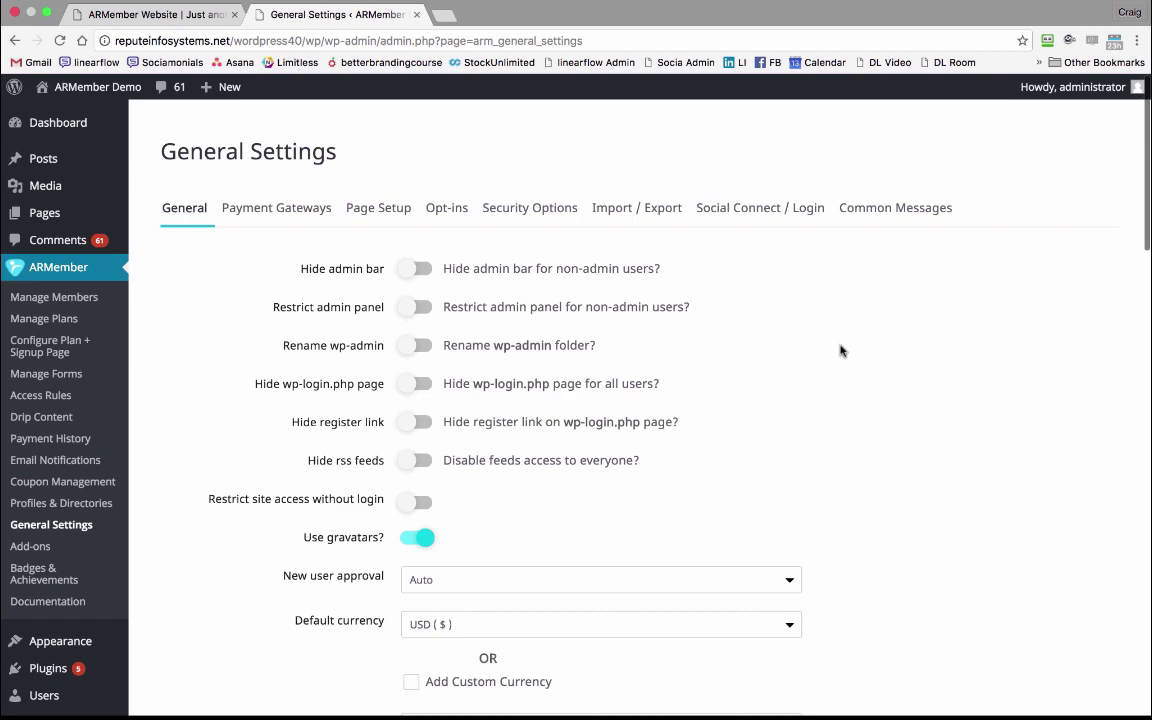
scroll(840, 350, "down", 3)
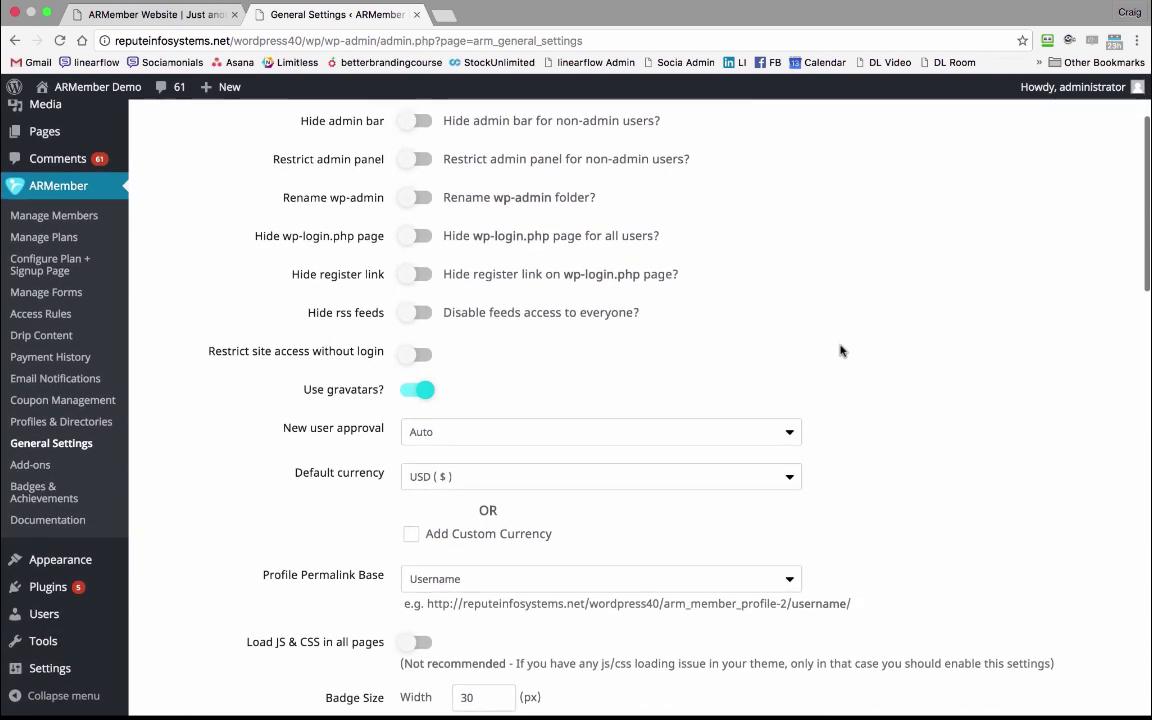
scroll(928, 450, "down", 4)
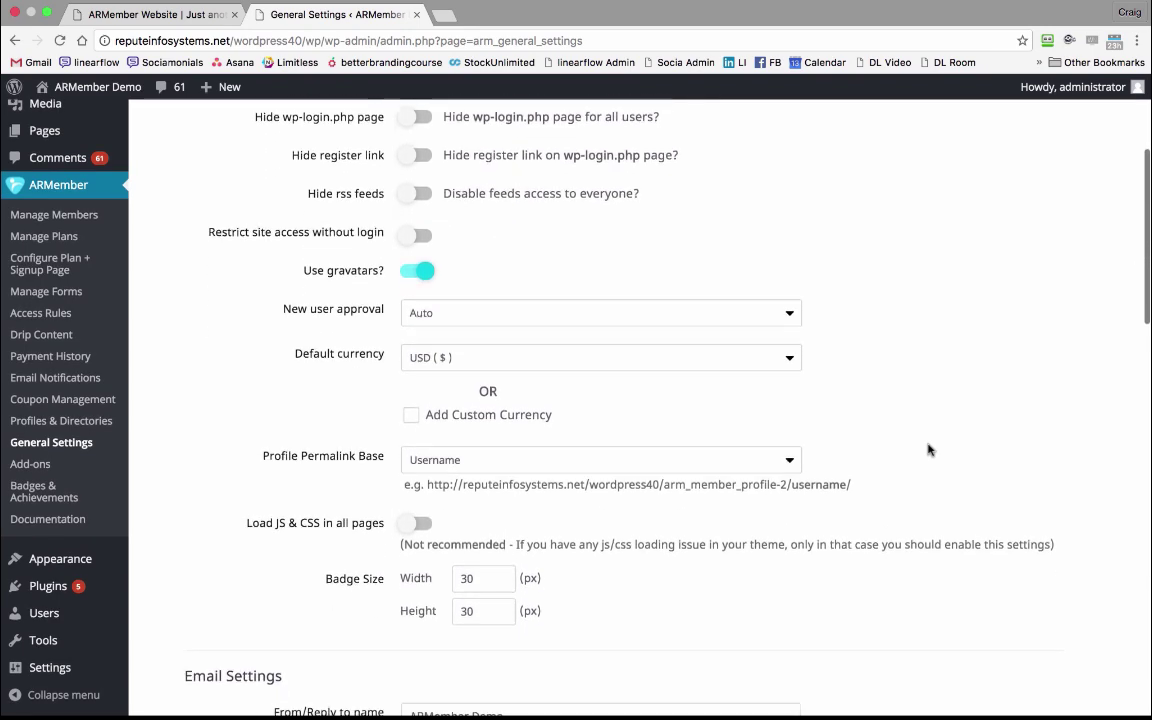
scroll(928, 450, "down", 2)
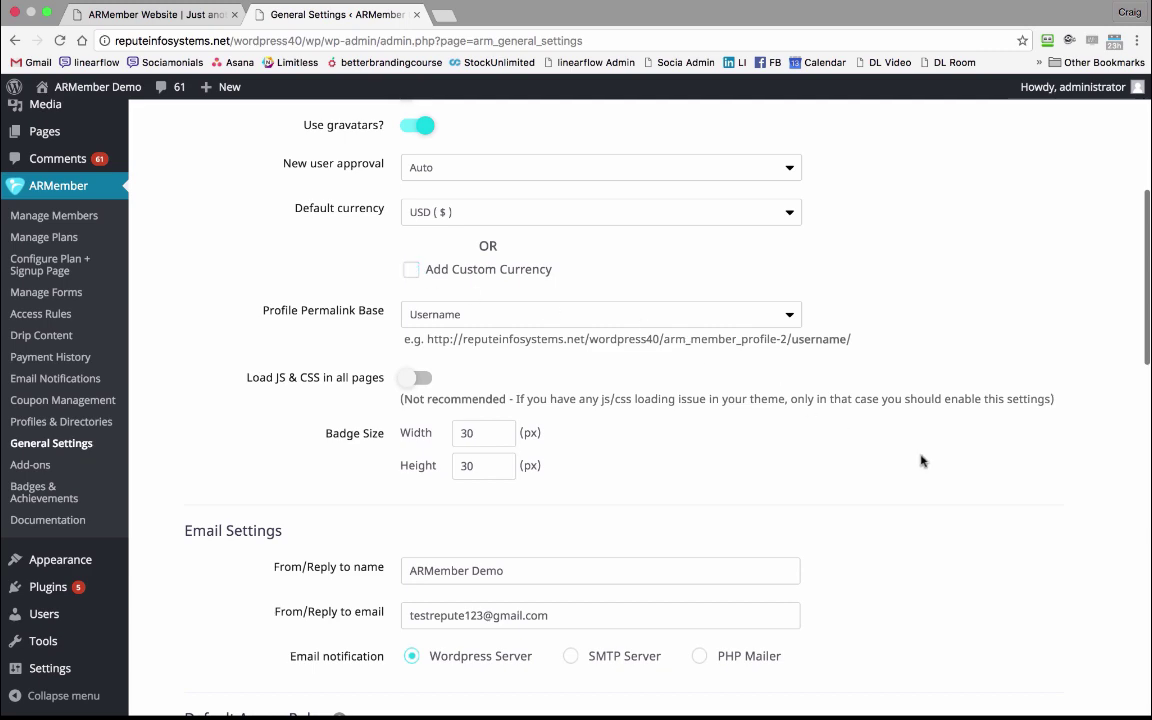
scroll(920, 460, "down", 3)
scroll(922, 460, "down", 1)
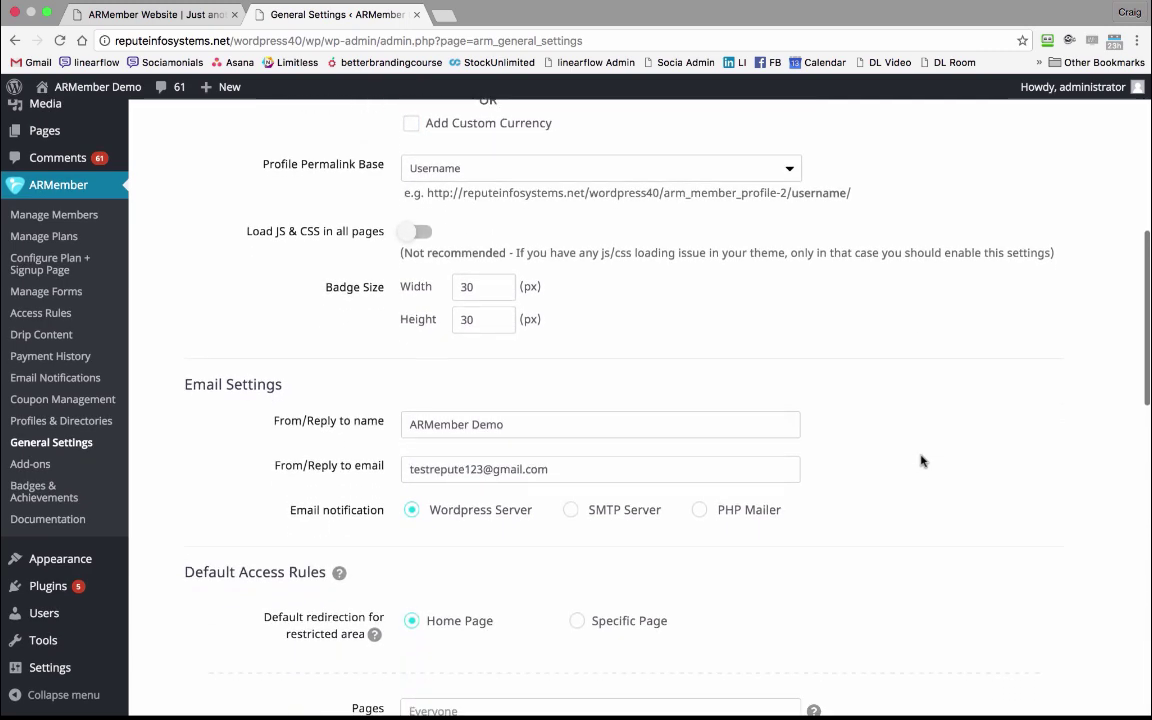
scroll(922, 460, "down", 4)
scroll(922, 460, "down", 1)
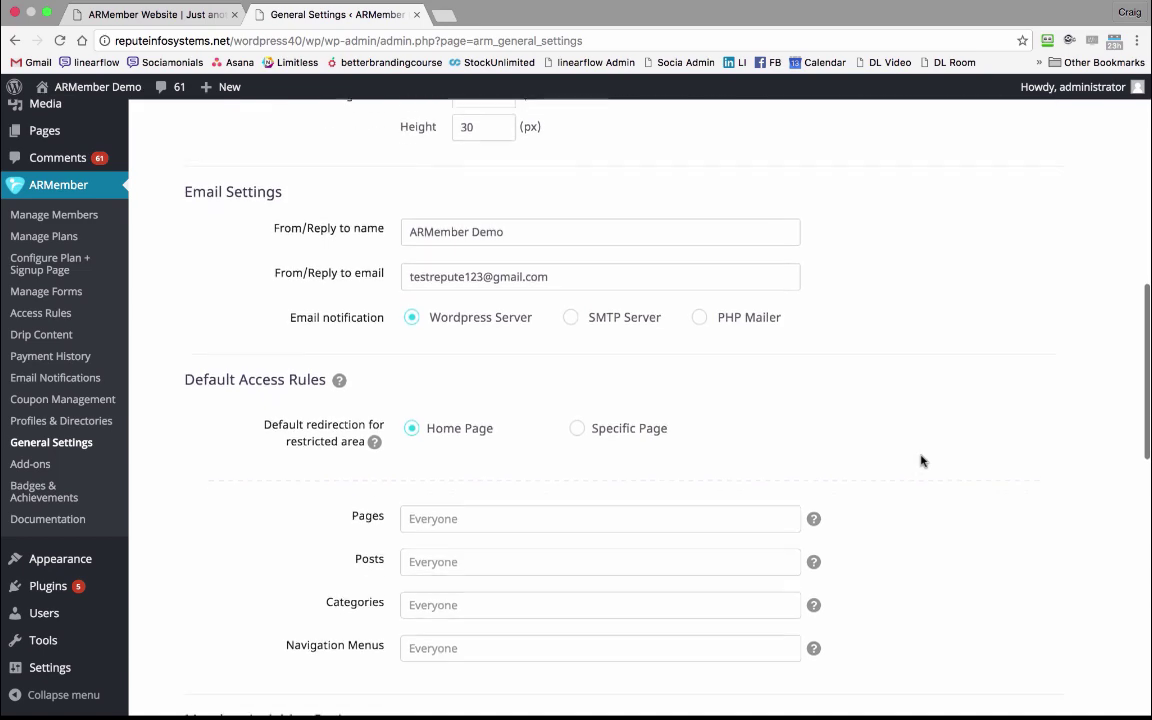
scroll(922, 460, "down", 2)
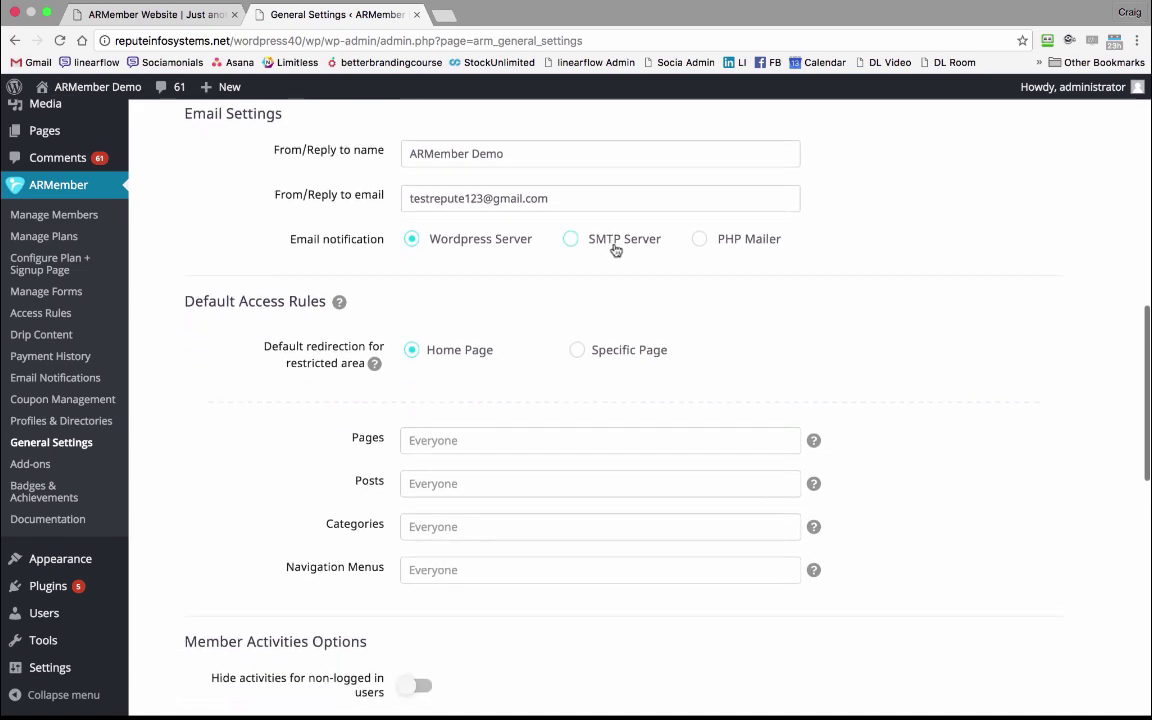
Examine the default access rules, member activities, front-end fonts and global CSS, and open the payment gateway settings.
scroll(961, 333, "down", 4)
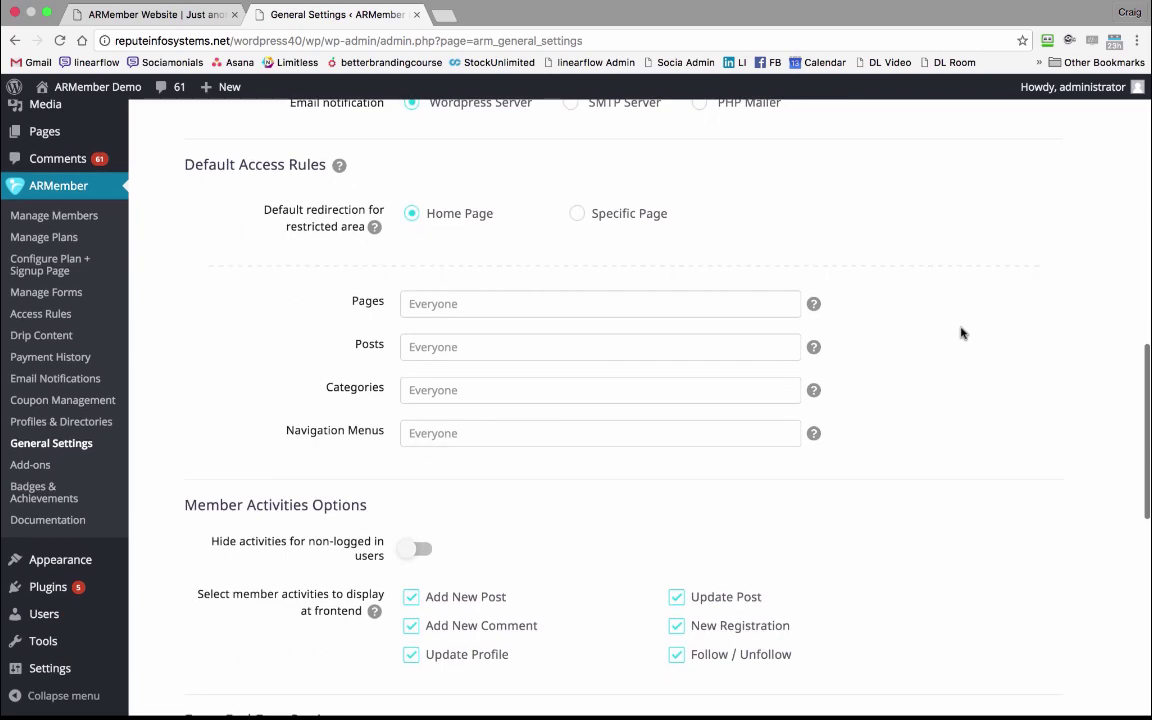
scroll(961, 333, "down", 8)
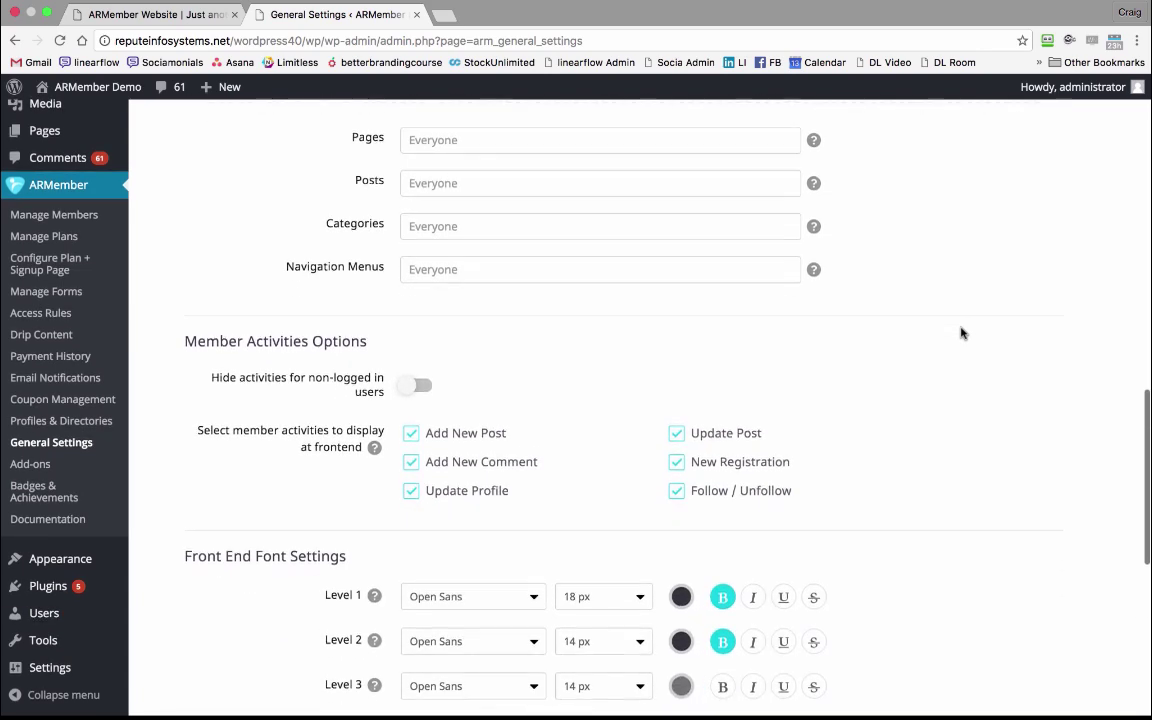
scroll(961, 333, "down", 6)
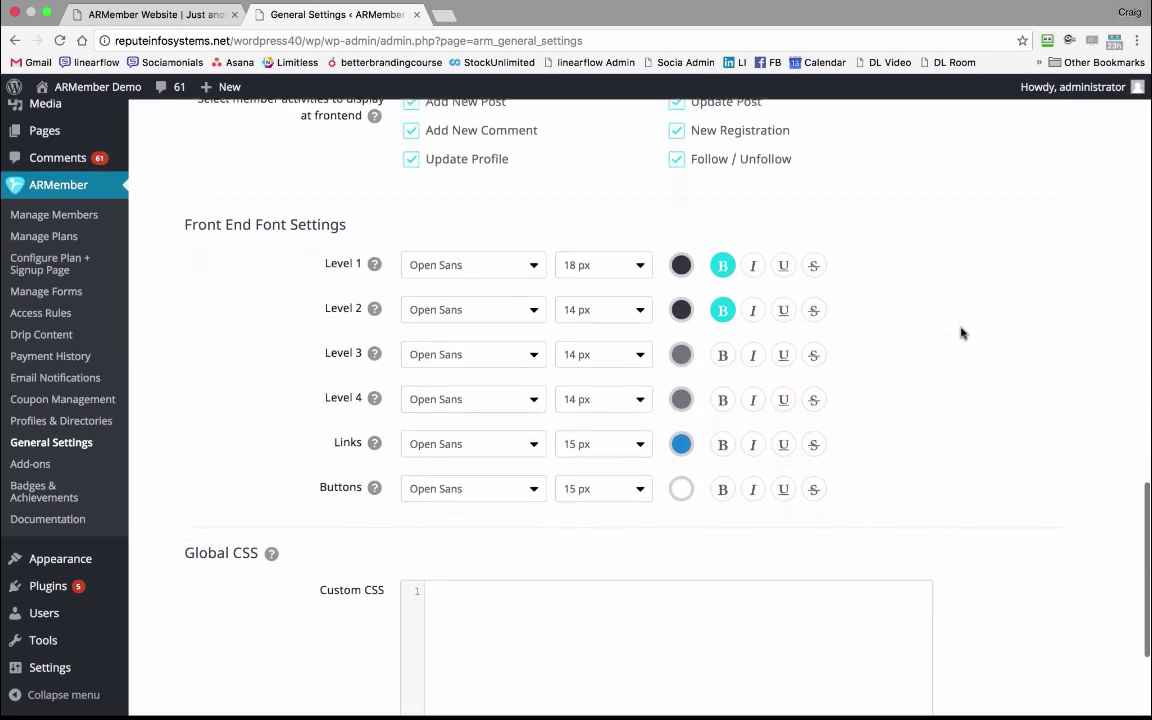
scroll(961, 333, "down", 2)
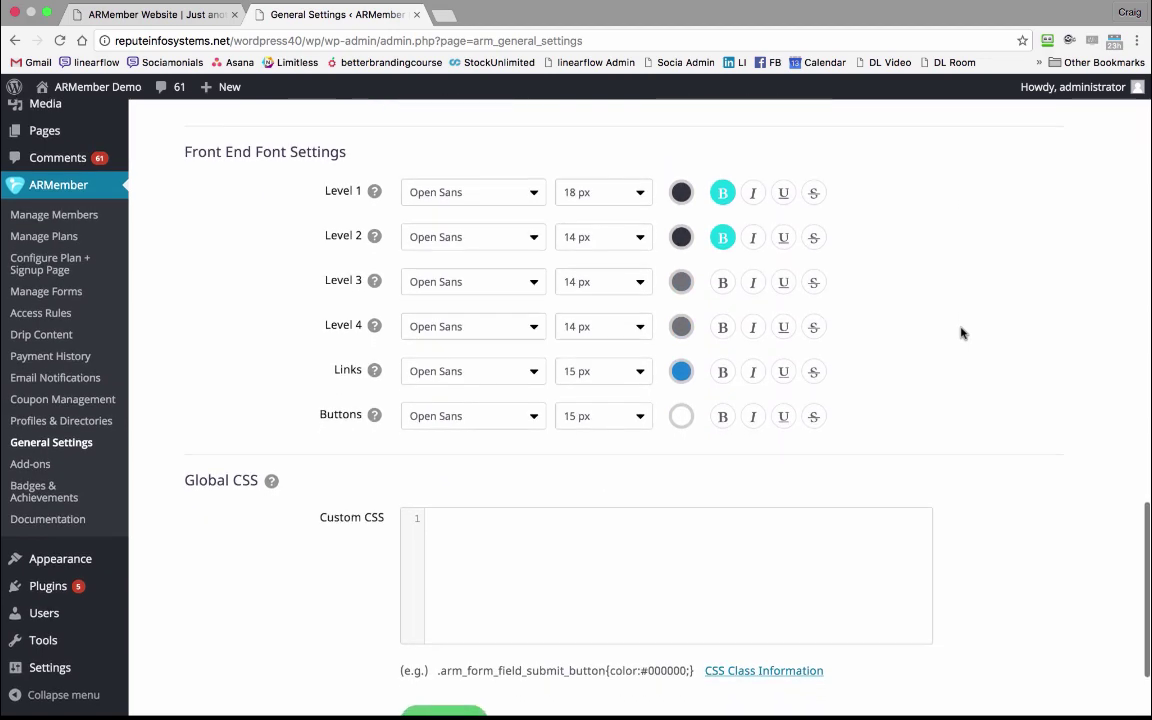
scroll(961, 333, "down", 2)
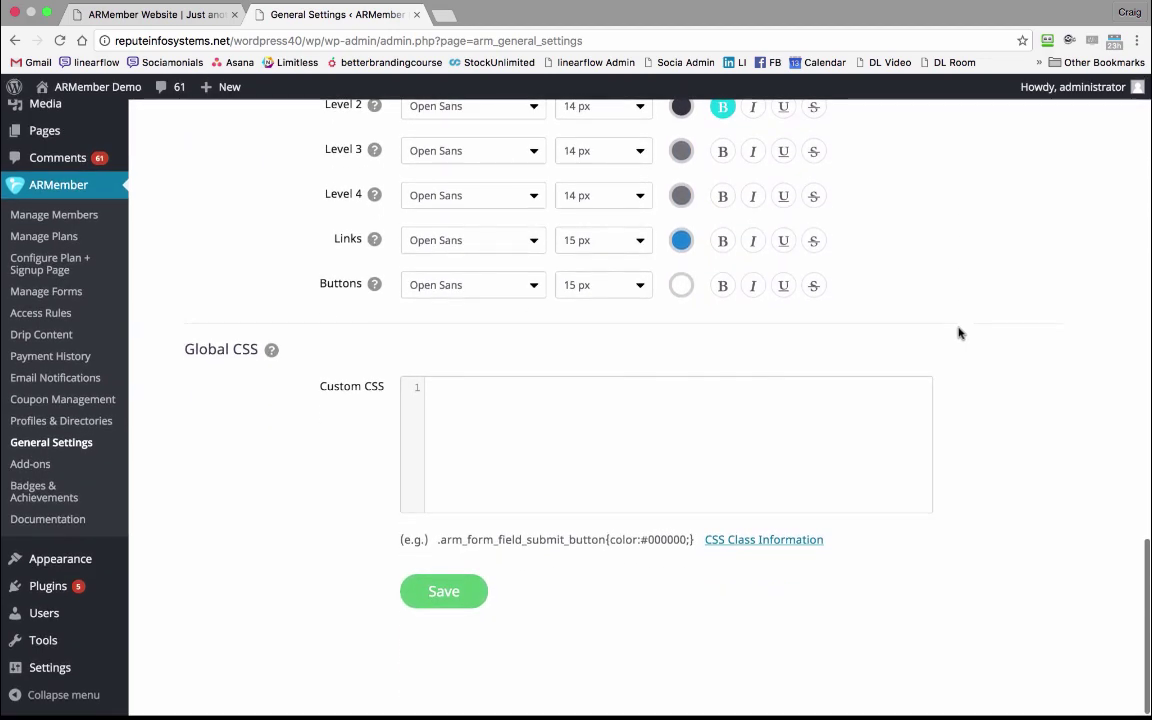
scroll(680, 457, "up", 20)
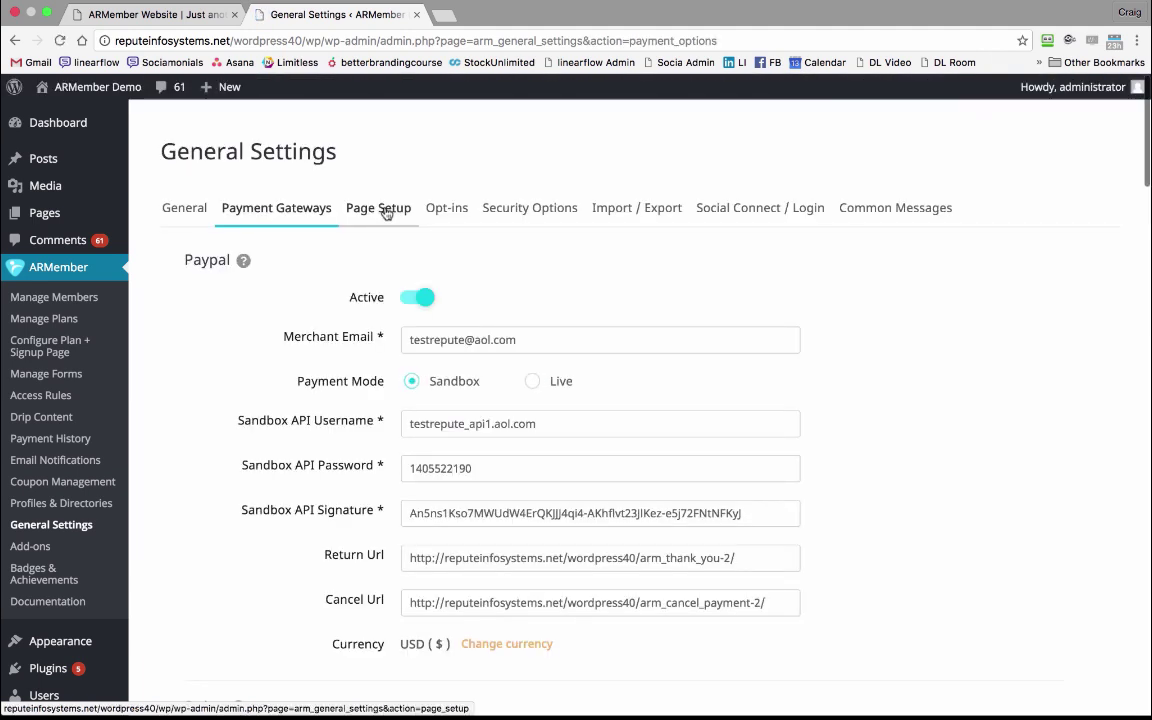
Examine the payment gateway settings for PayPal, Stripe, Authorize.net, 2Checkout and bank transfer.
left_click(386, 213)
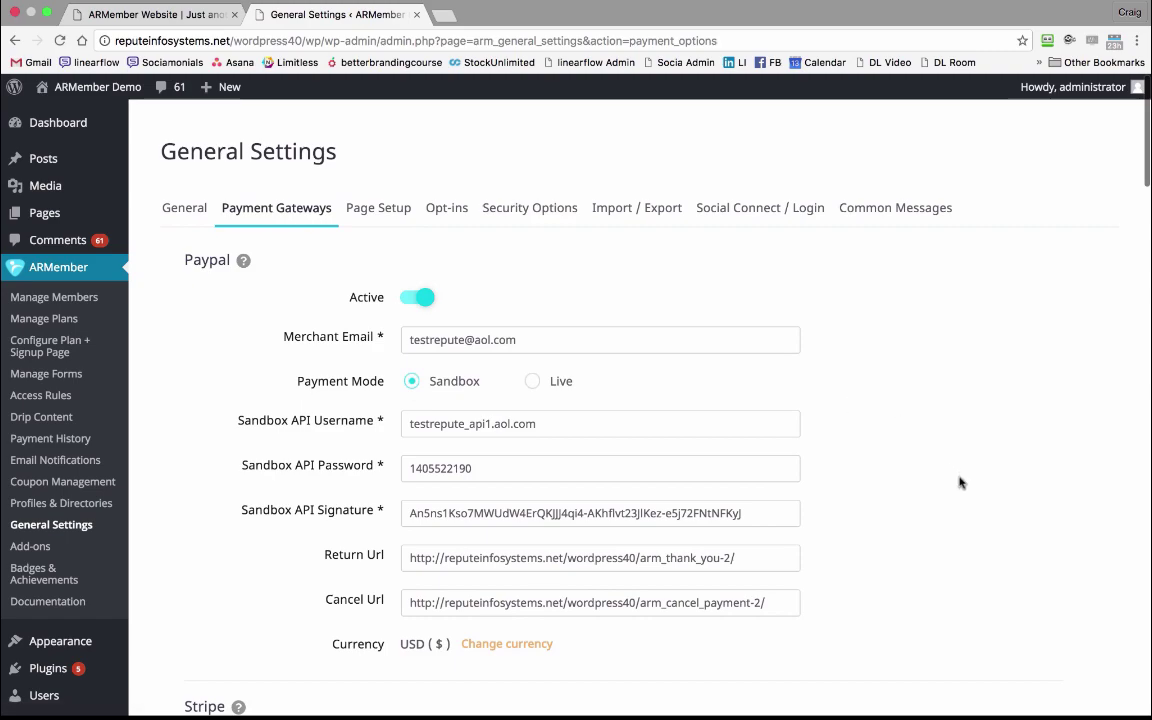
scroll(960, 485, "down", 1)
scroll(962, 493, "down", 15)
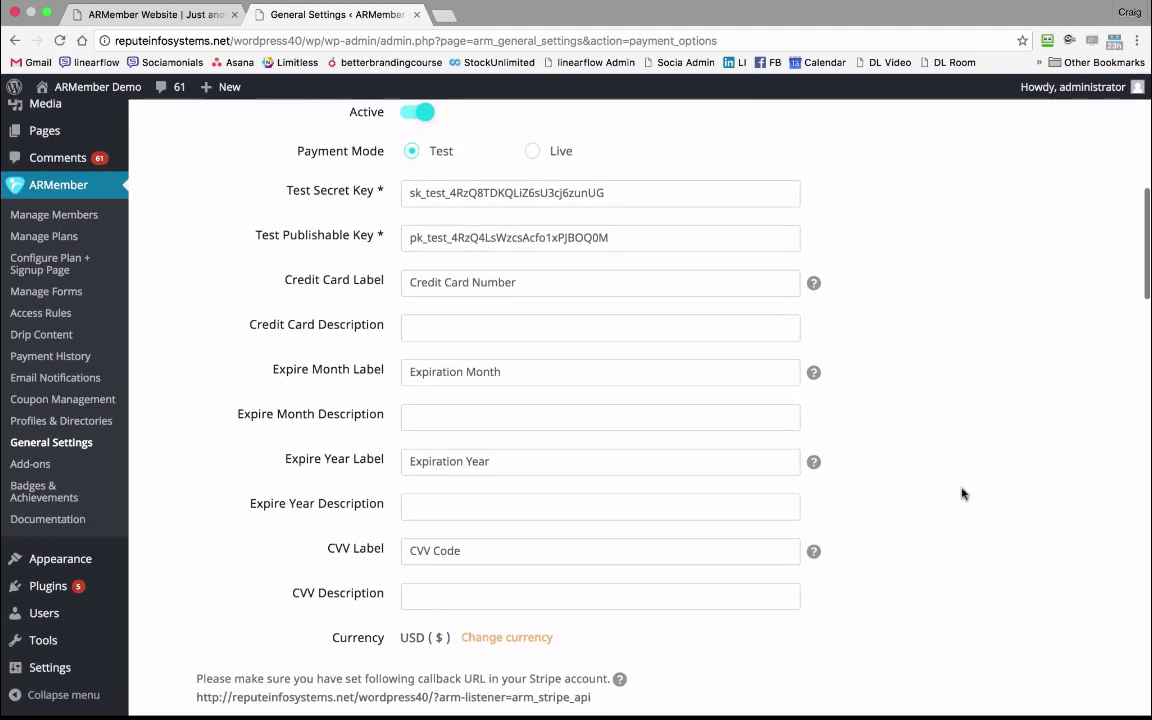
scroll(962, 493, "down", 9)
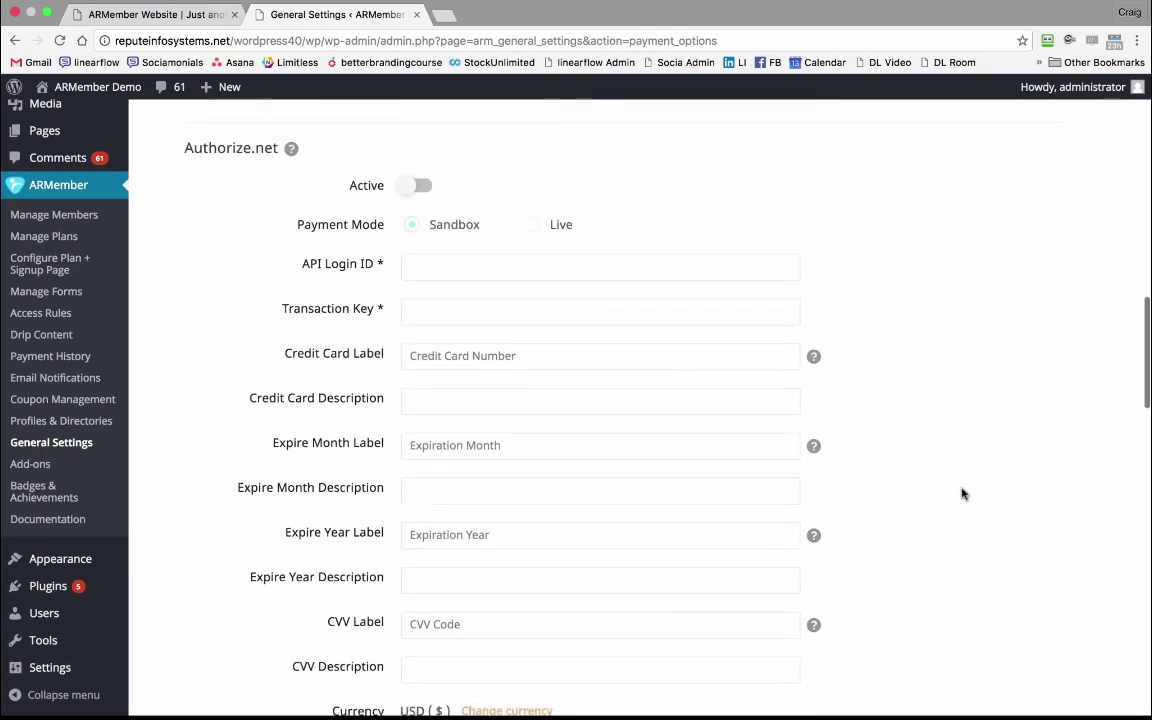
scroll(962, 493, "down", 10)
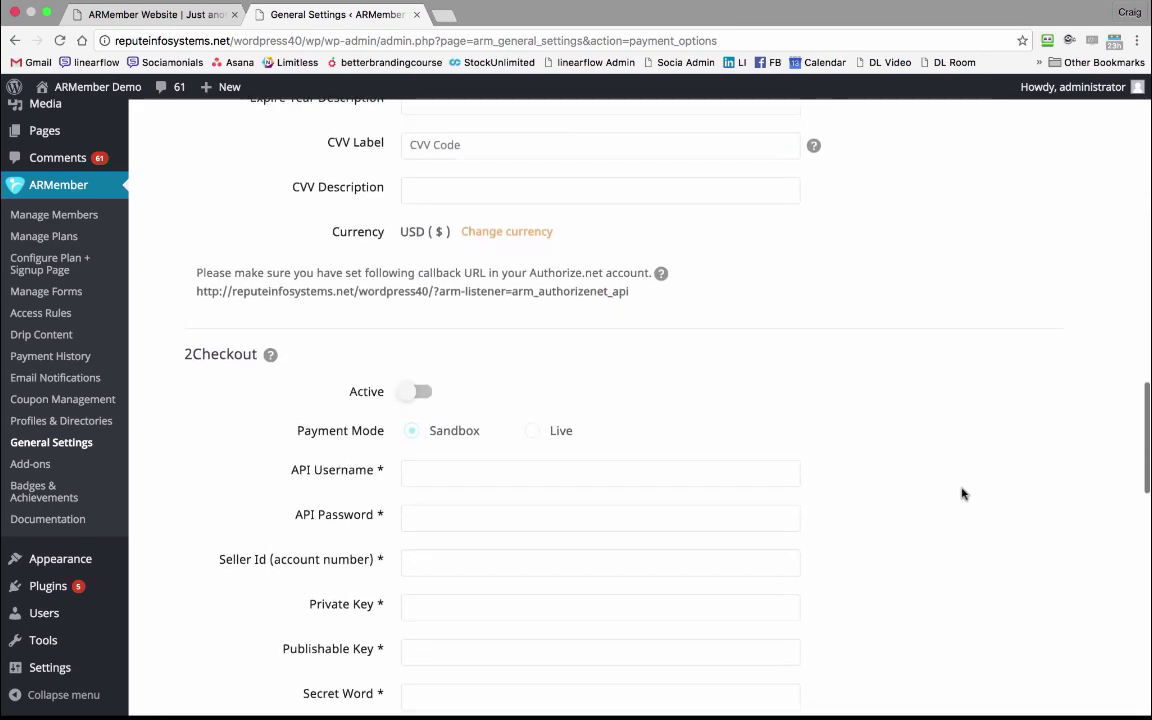
scroll(962, 493, "down", 10)
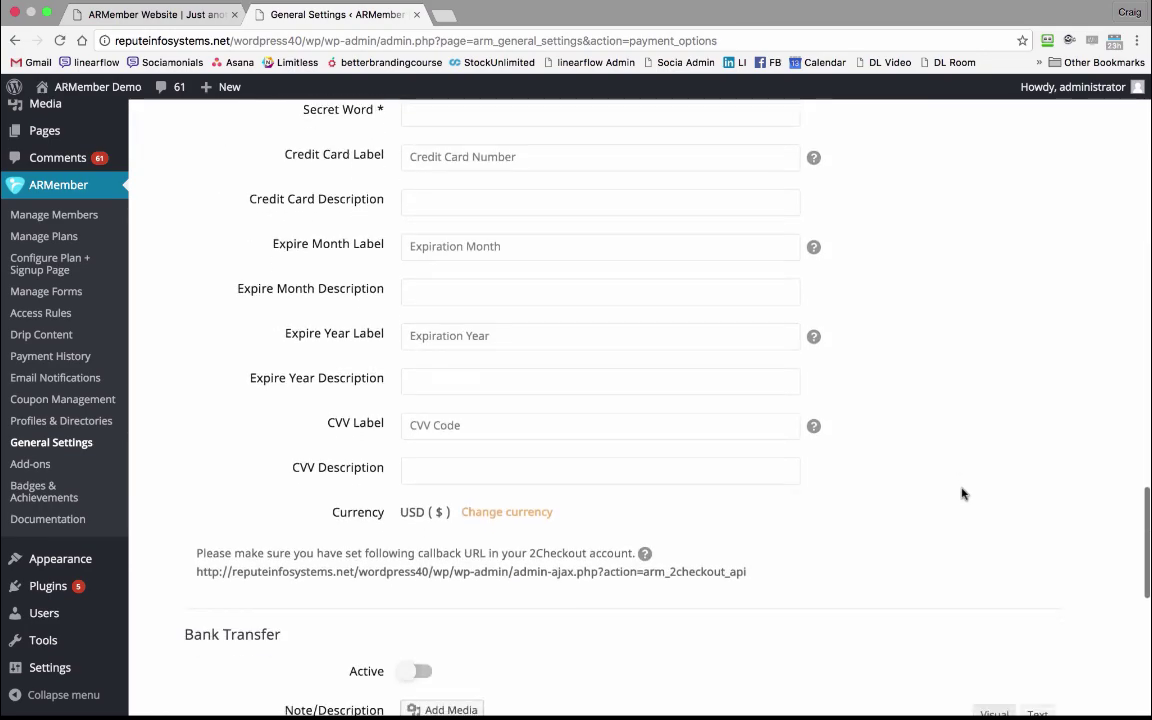
scroll(962, 493, "down", 8)
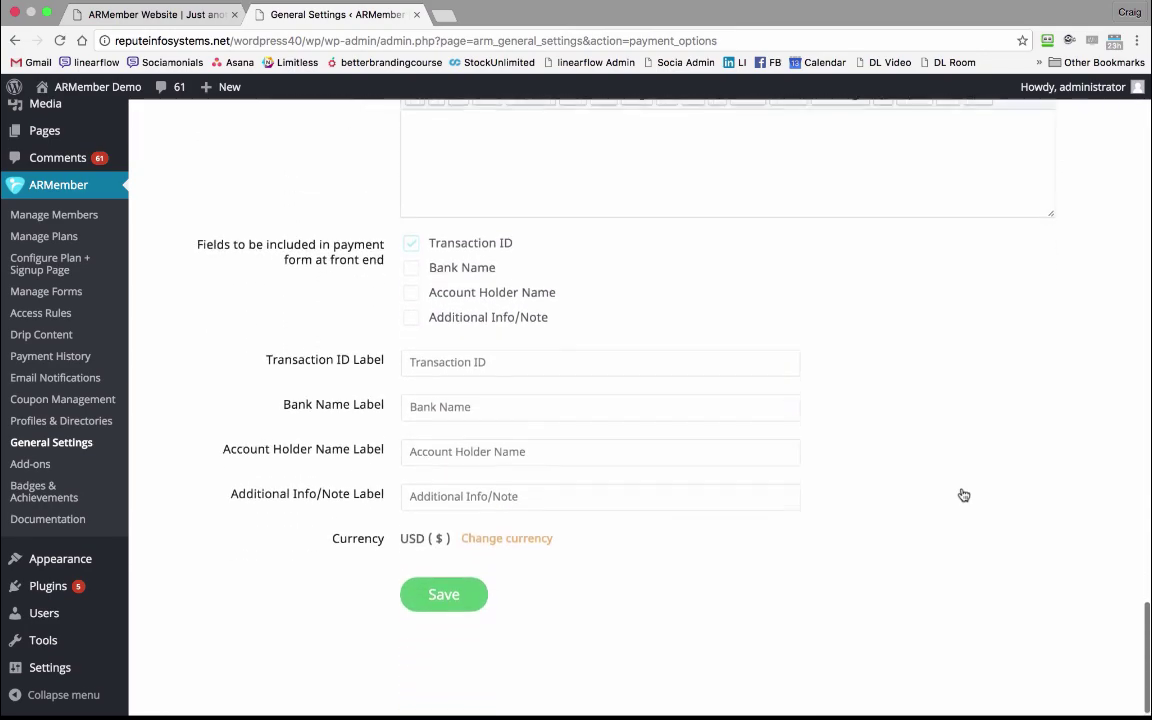
scroll(962, 493, "up", 20)
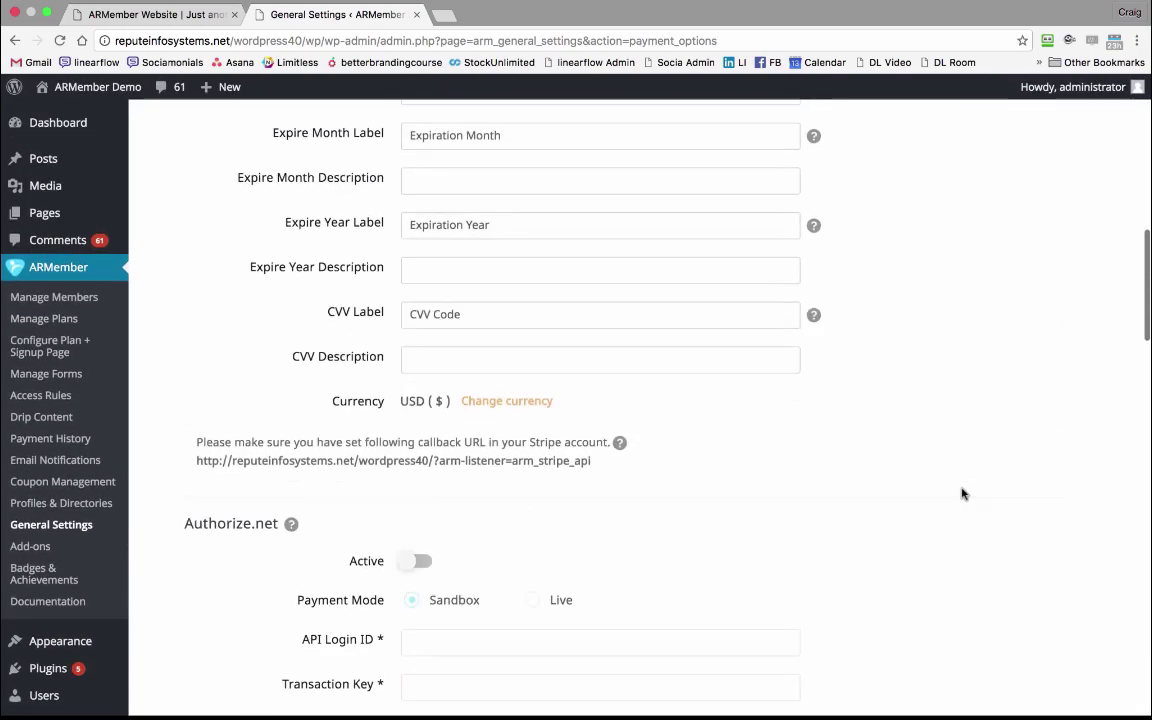
scroll(962, 493, "up", 4)
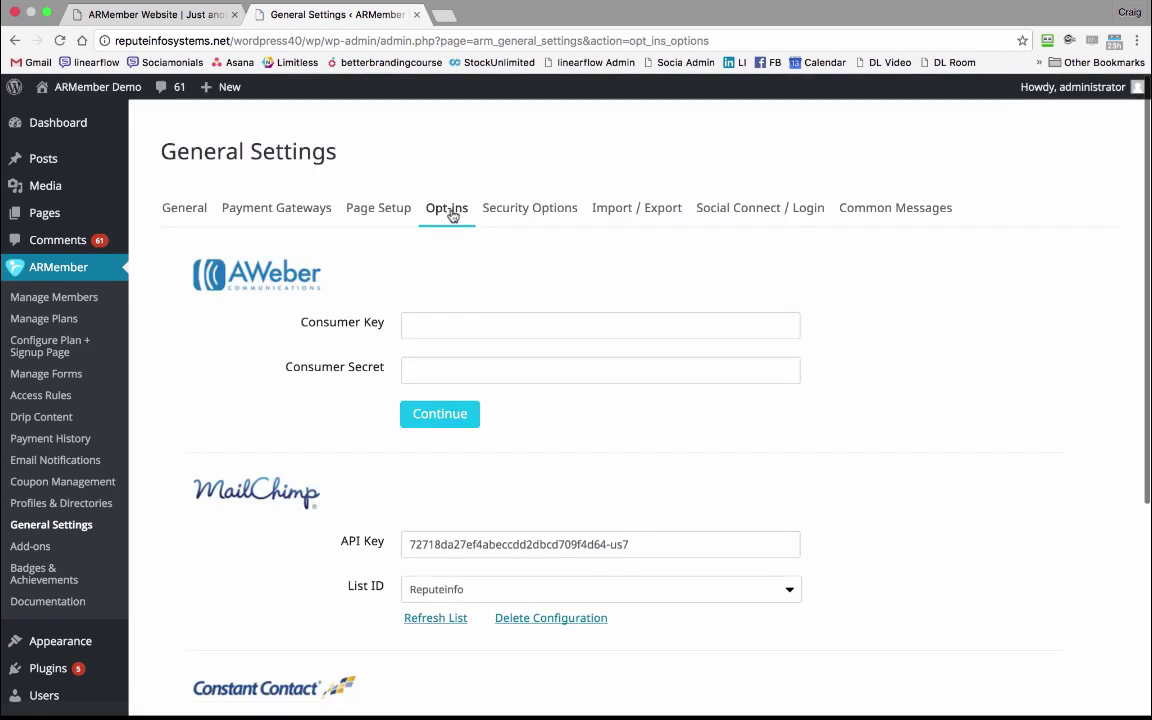
Examine the opt-in settings for AWeber, MailChimp and Constant Contact, and review the login security and blocking options.
scroll(992, 417, "down", 2)
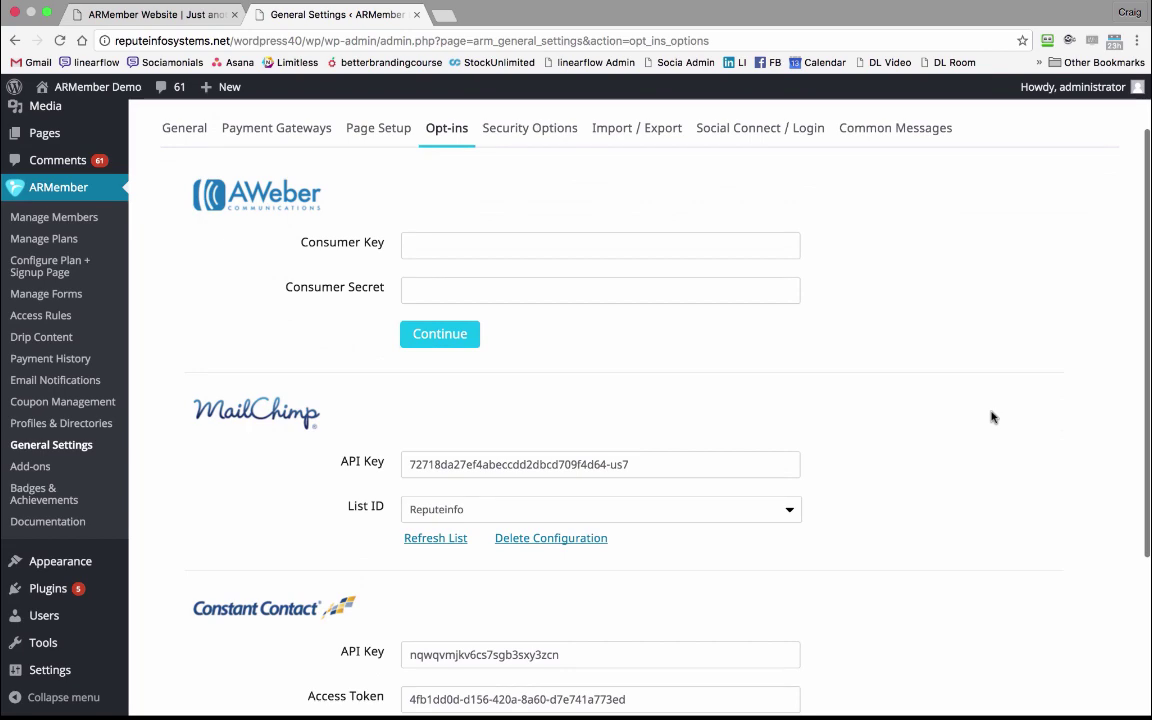
scroll(992, 417, "down", 5)
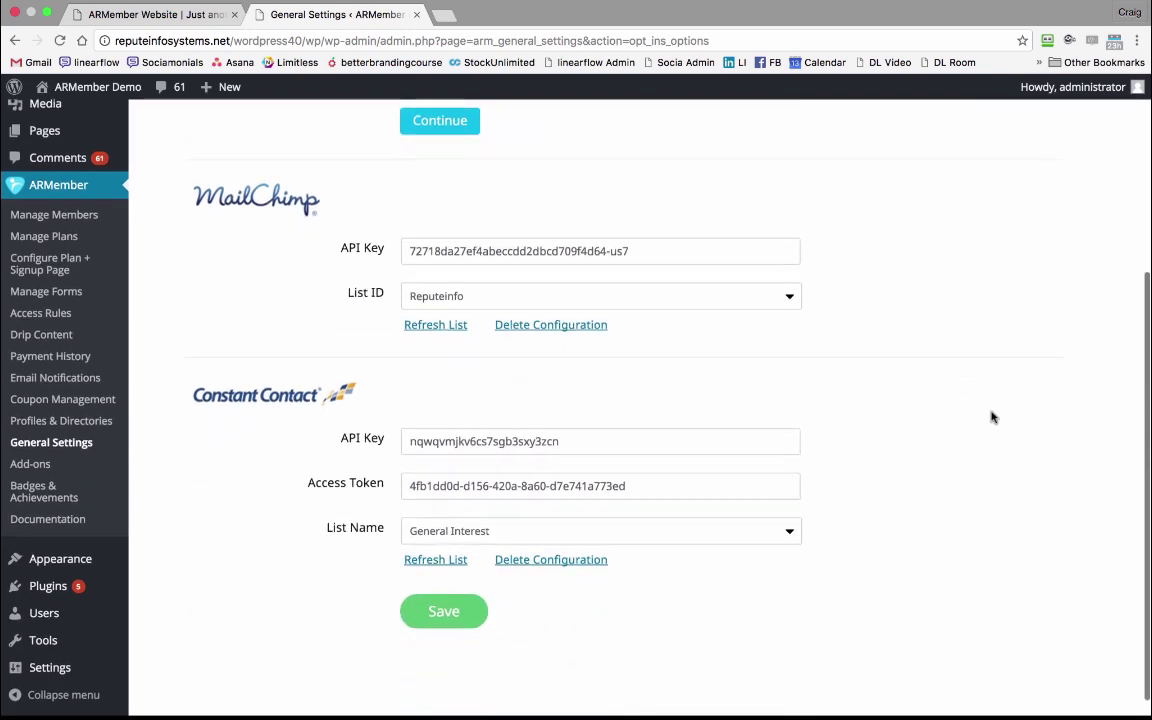
scroll(992, 417, "up", 6)
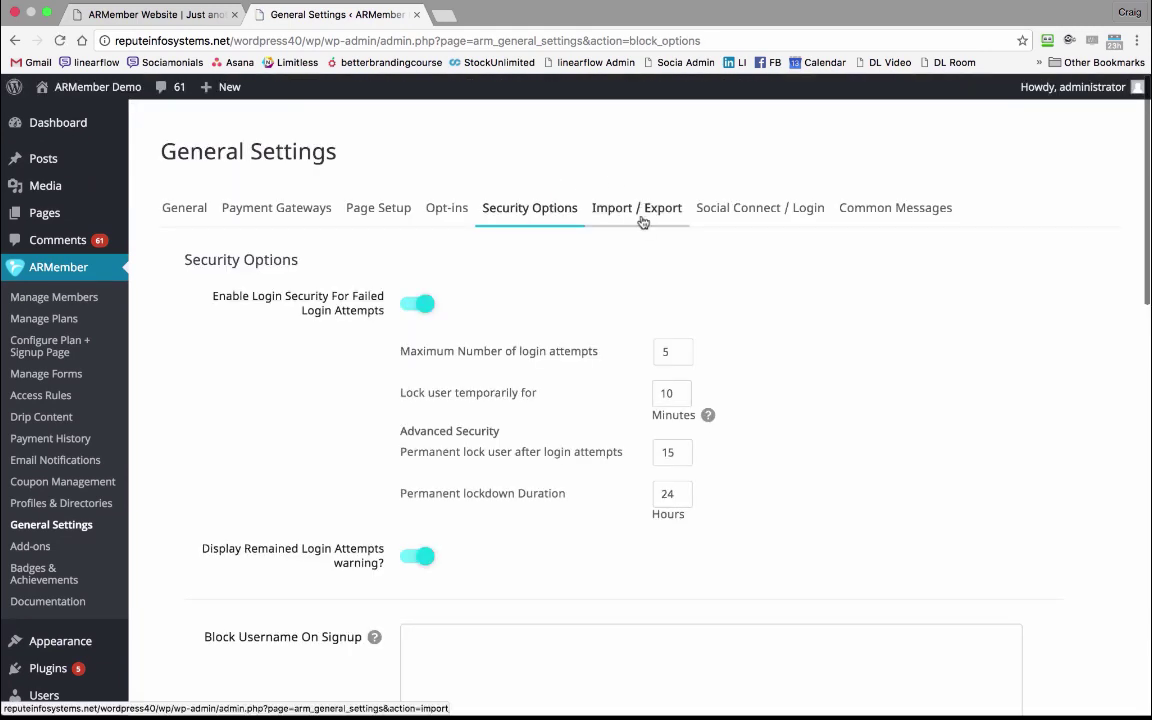
scroll(904, 406, "down", 10)
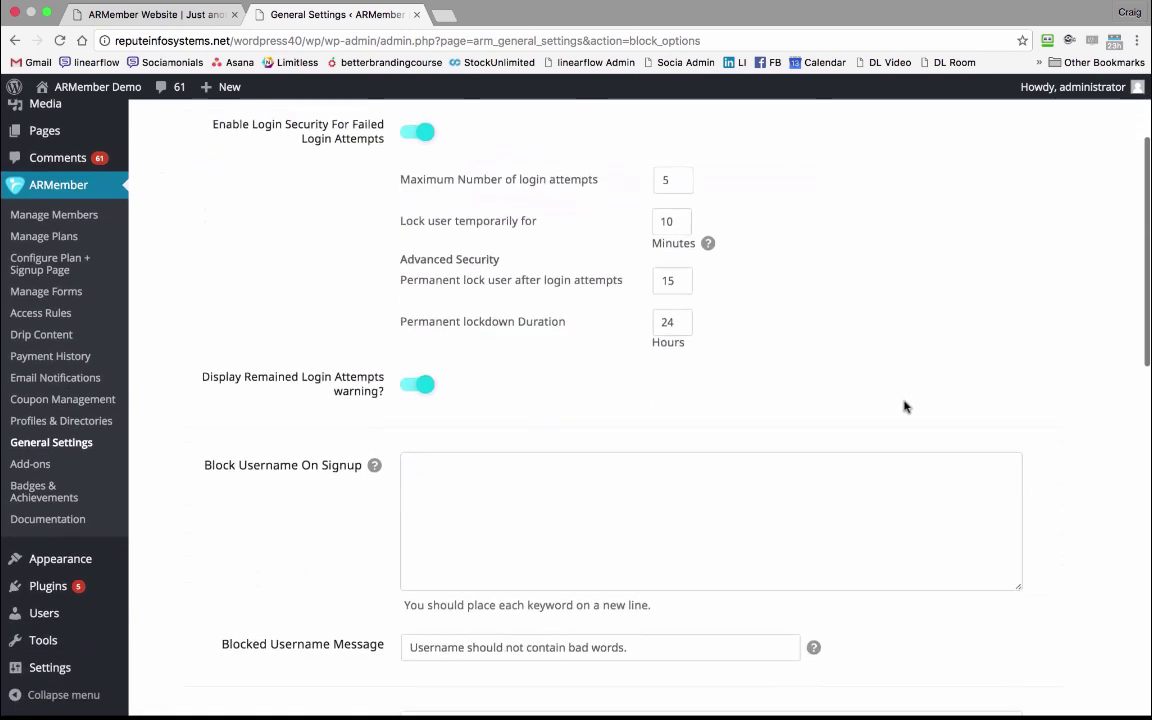
scroll(904, 406, "down", 8)
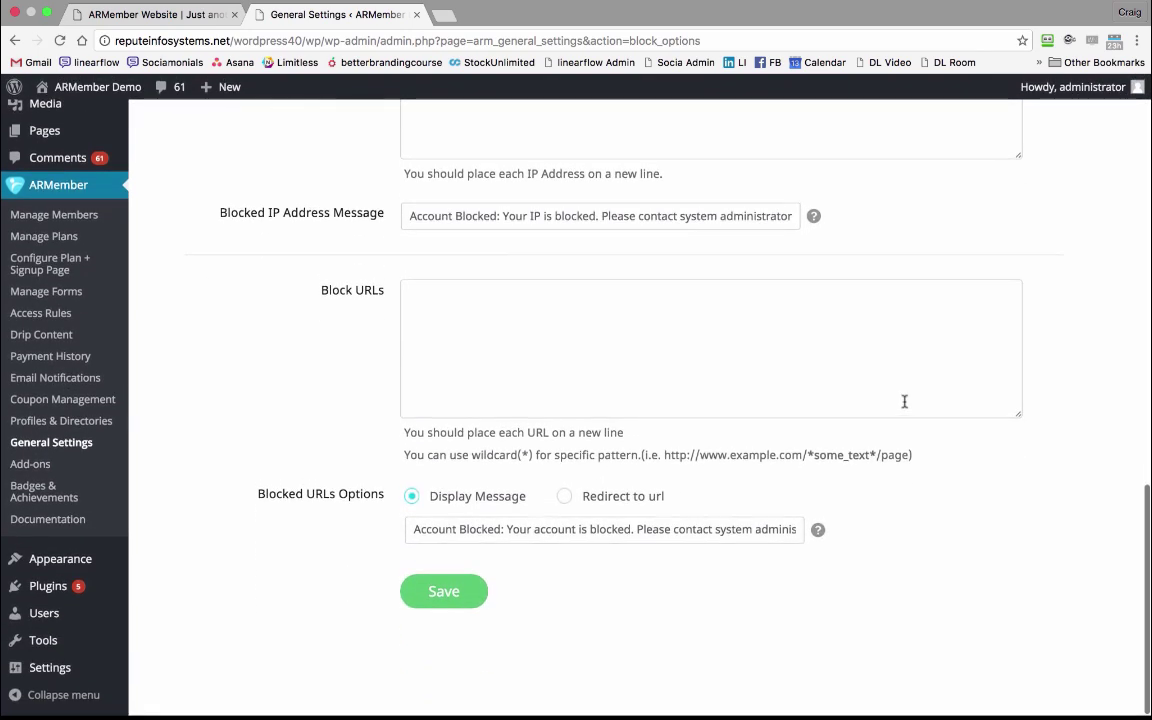
scroll(904, 401, "up", 15)
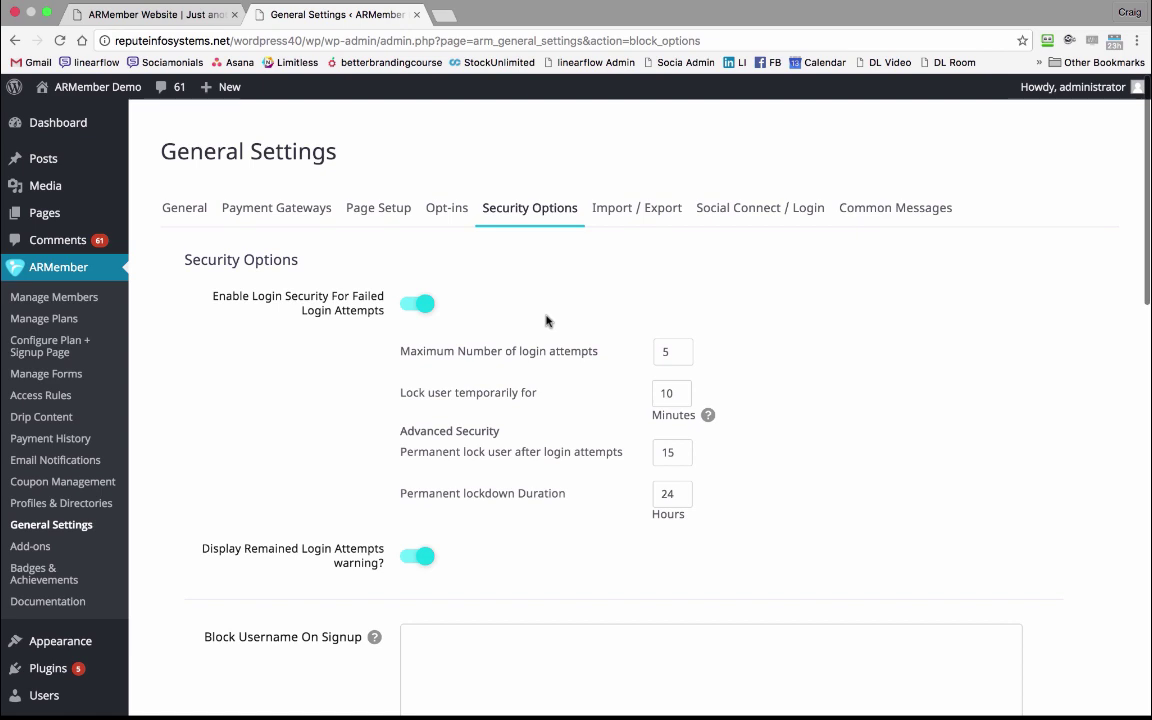
Open the import and export settings, and review the social signup configuration and the social network login settings.
left_click(643, 215)
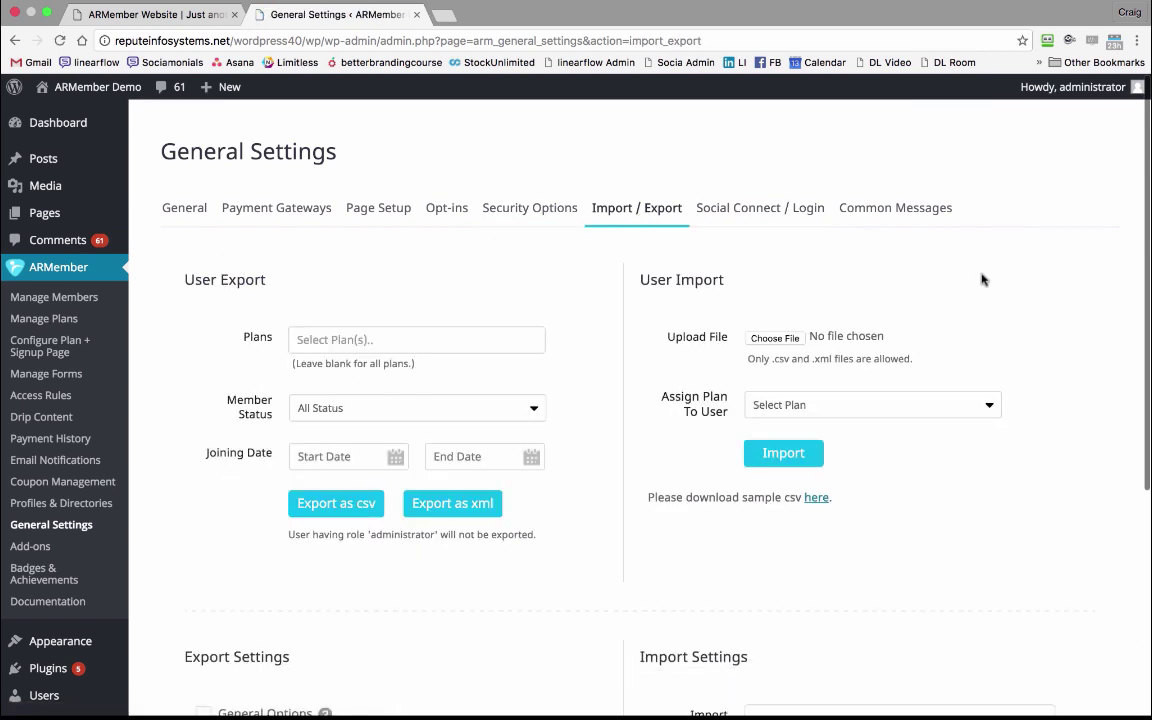
scroll(982, 280, "down", 5)
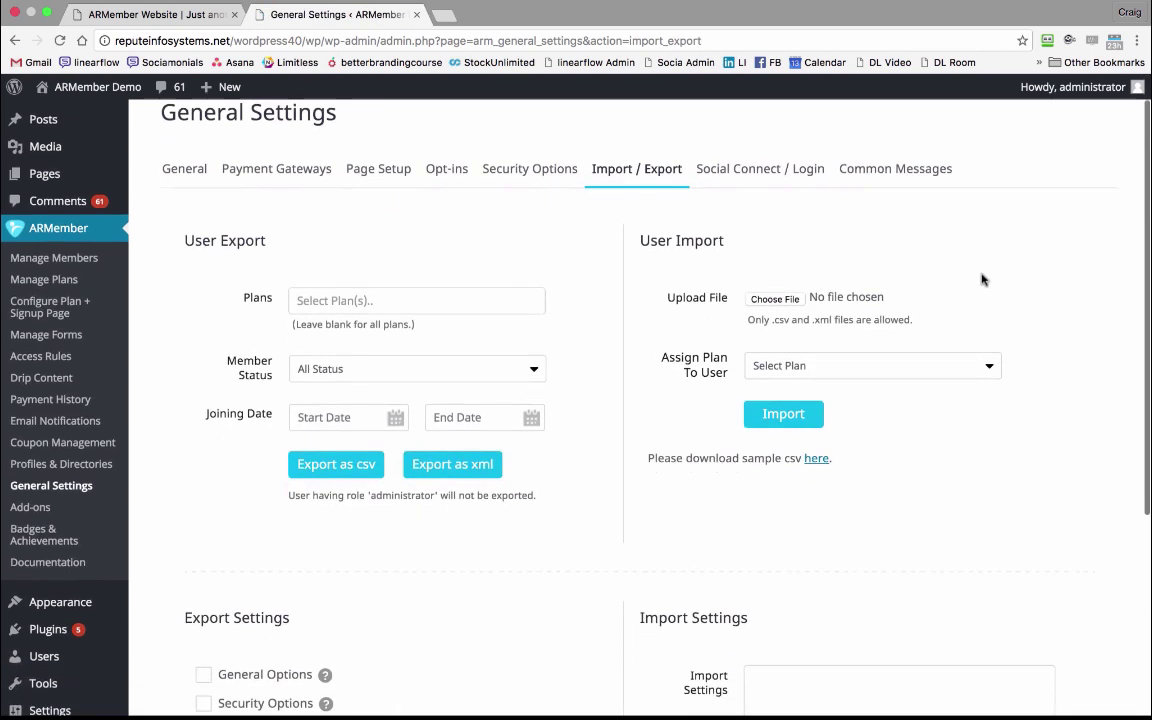
scroll(982, 280, "up", 5)
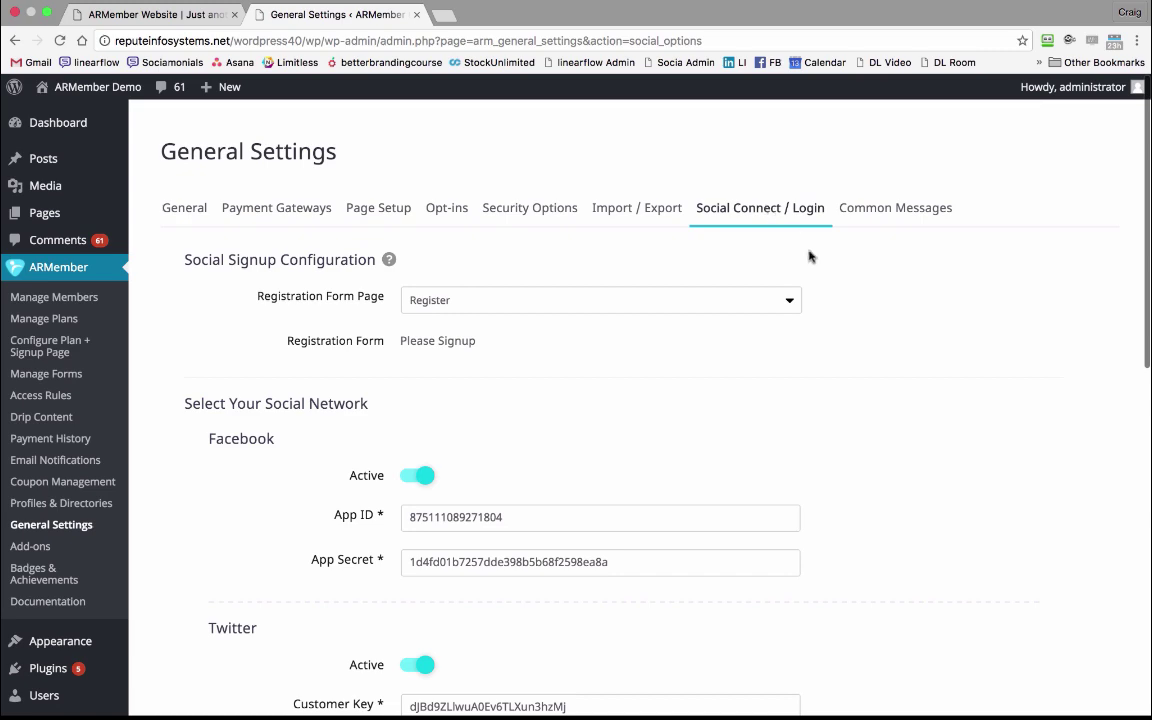
scroll(917, 403, "down", 5)
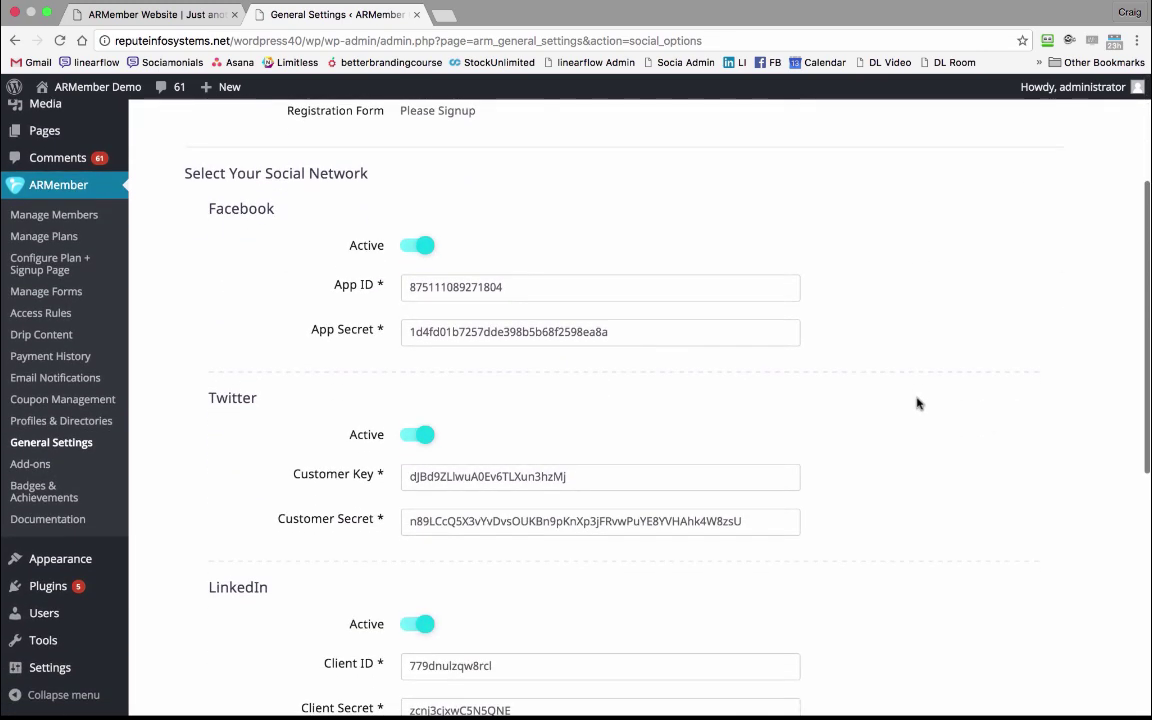
scroll(917, 403, "down", 8)
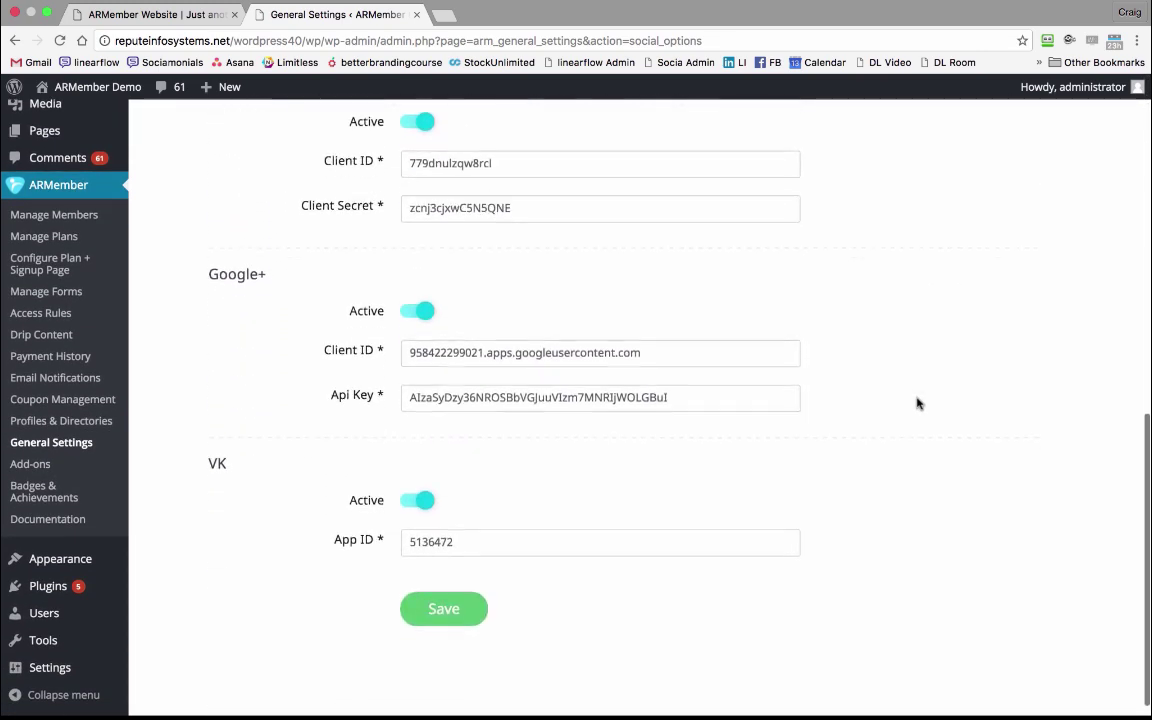
scroll(917, 403, "up", 7)
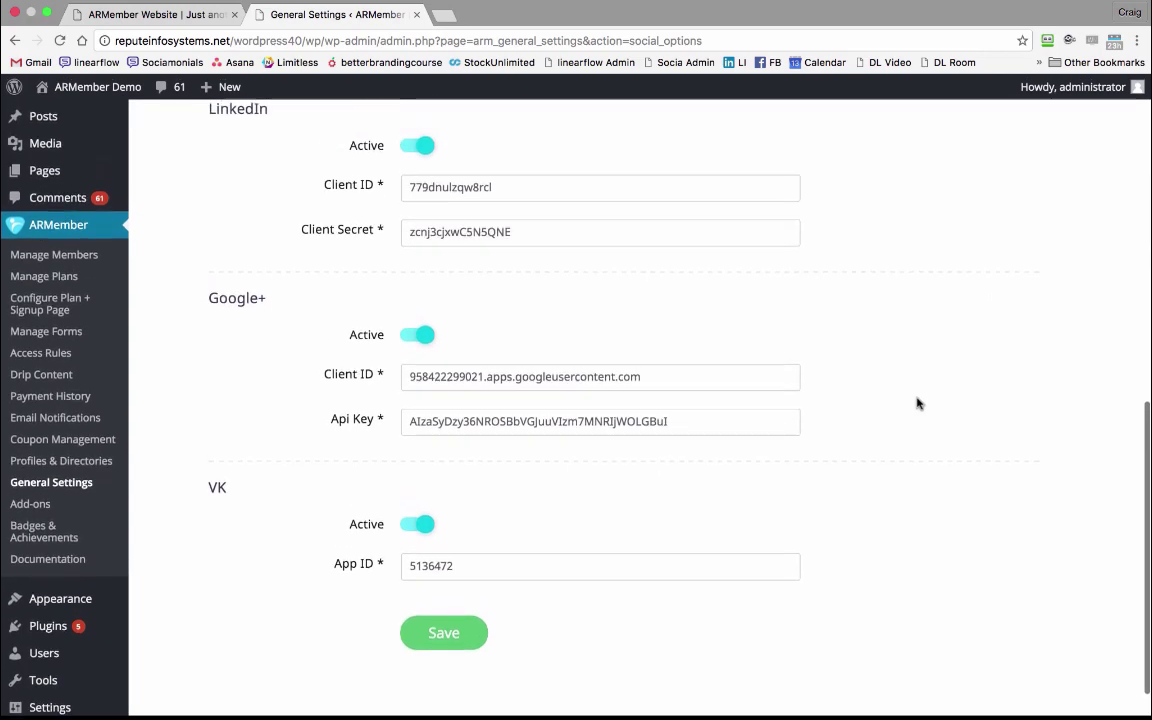
scroll(917, 403, "up", 6)
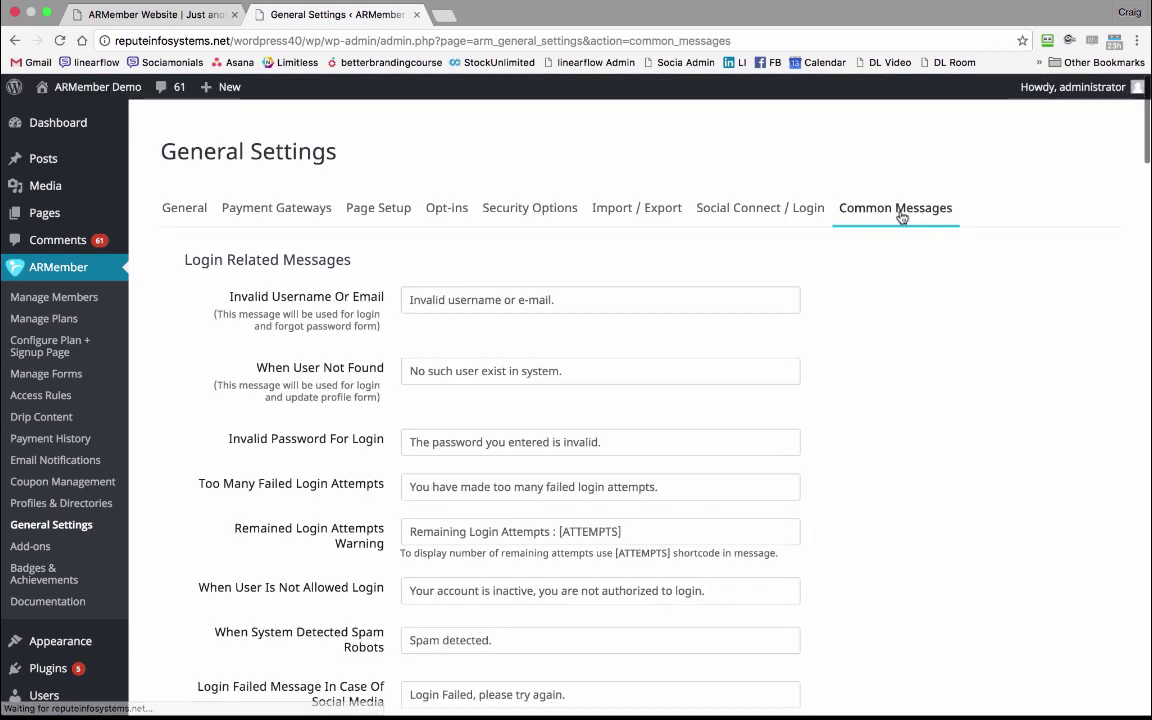
Examine the common messages for login, forgotten passwords, account closure and registration or profile editing.
scroll(962, 483, "down", 2)
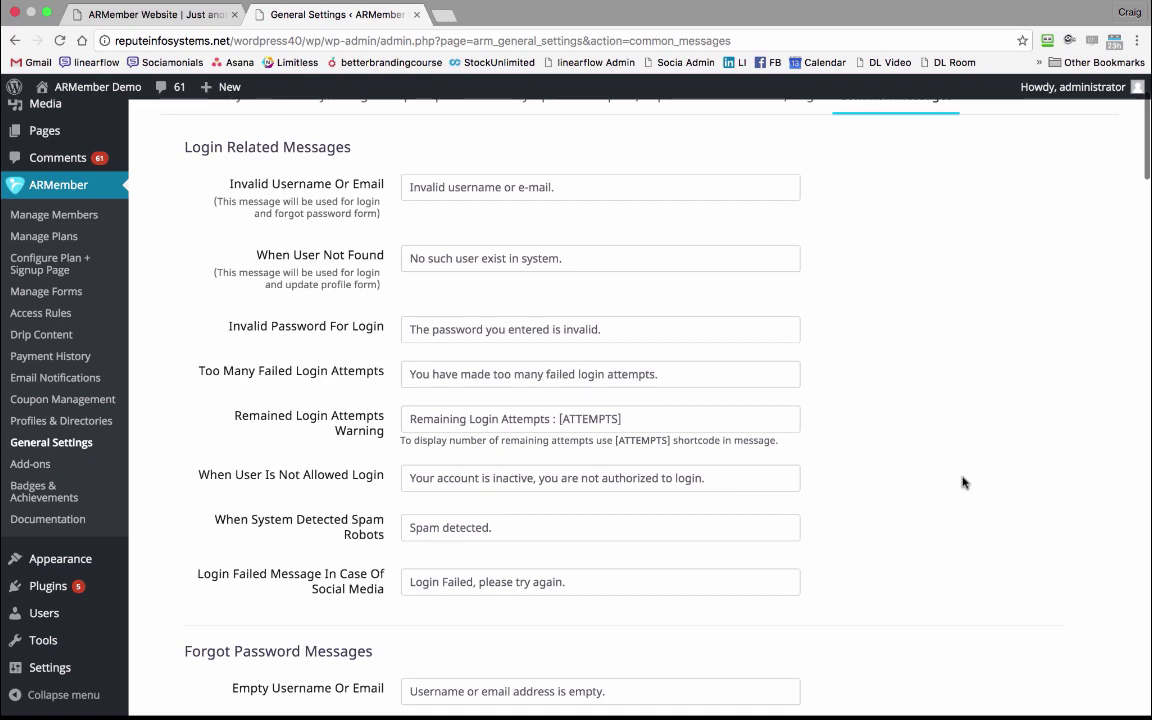
scroll(962, 483, "down", 6)
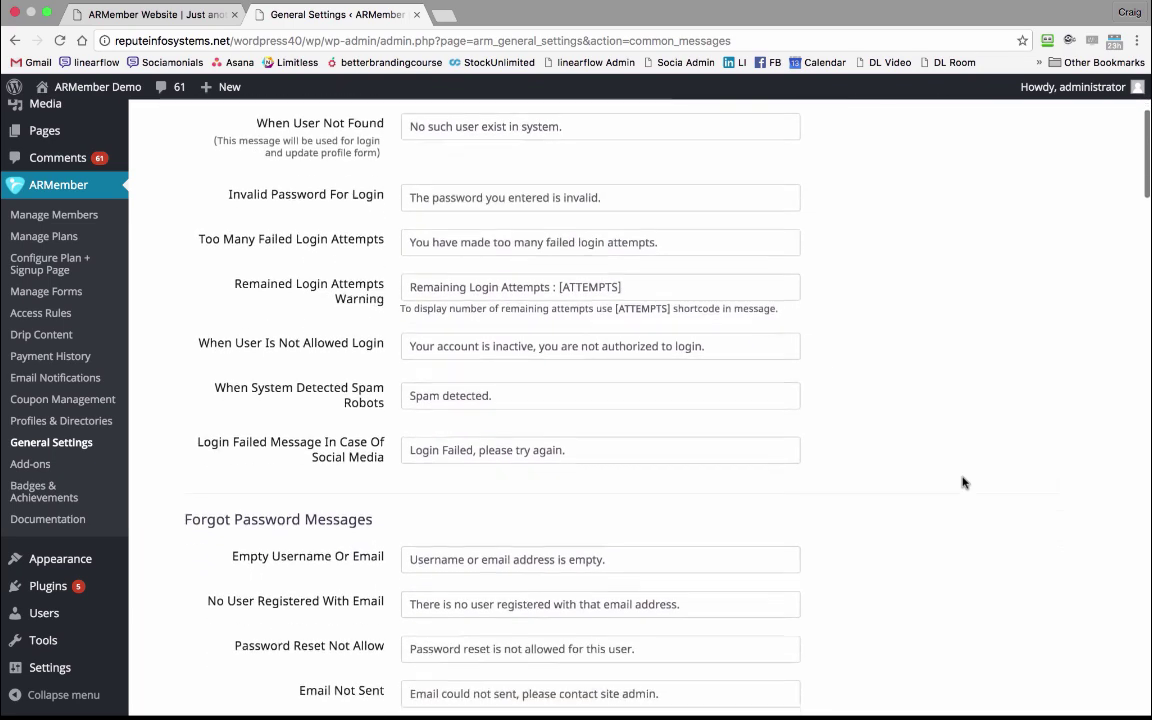
scroll(962, 483, "down", 10)
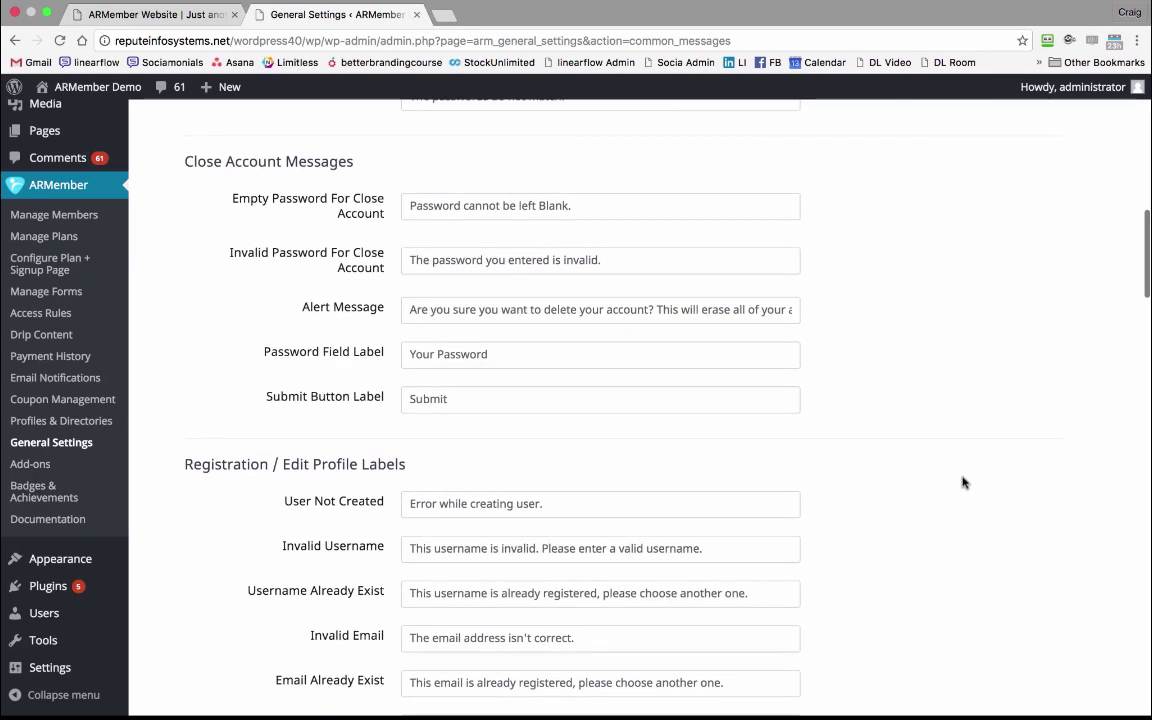
scroll(962, 483, "up", 9)
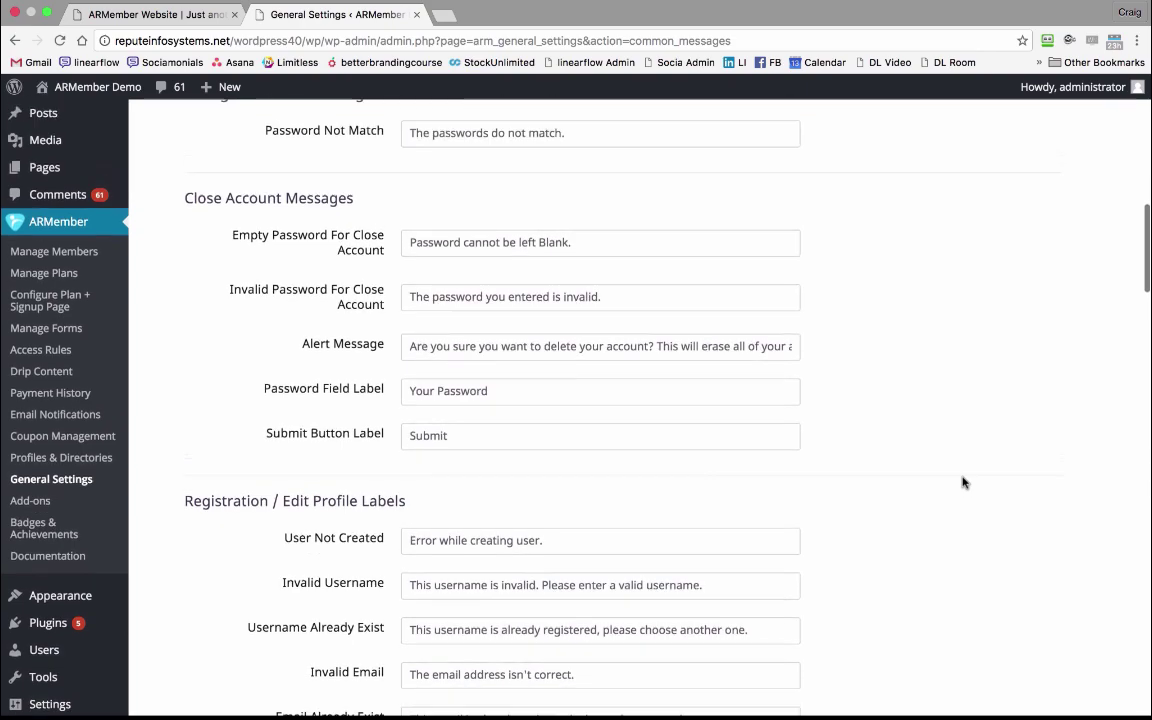
scroll(962, 483, "up", 7)
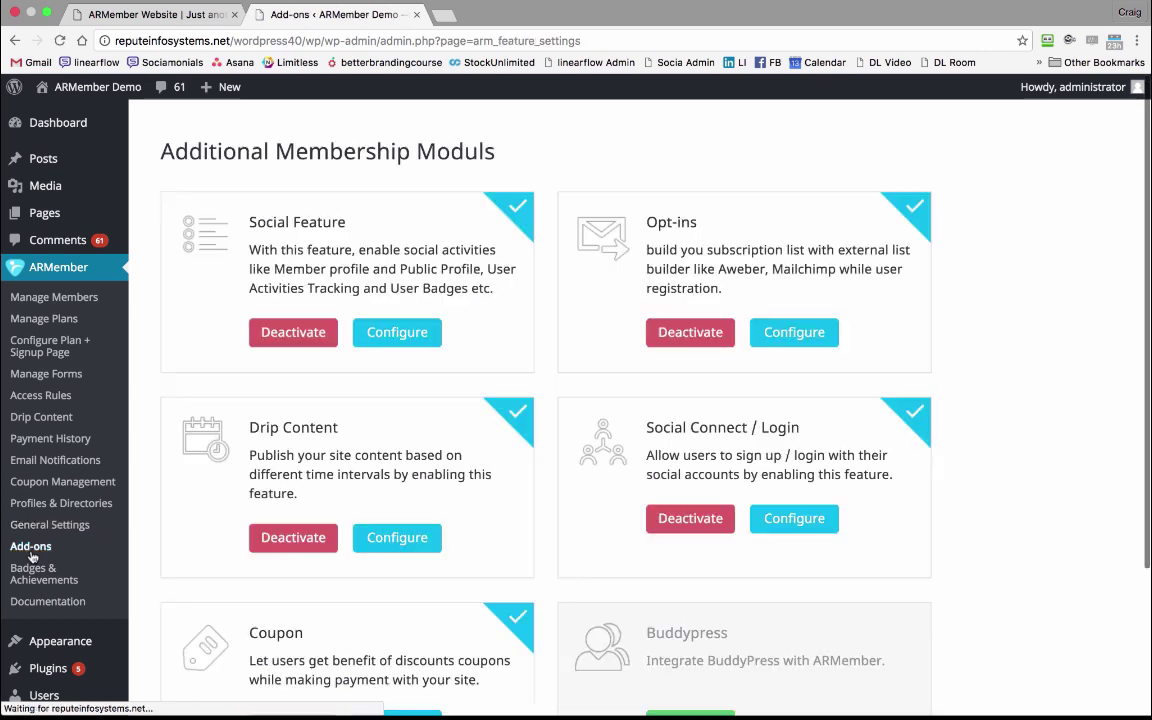
Review the additional membership modules on the add-ons page, from Social Feature and Opt-ins to Coupon and Buddypress.
scroll(624, 477, "down", 2)
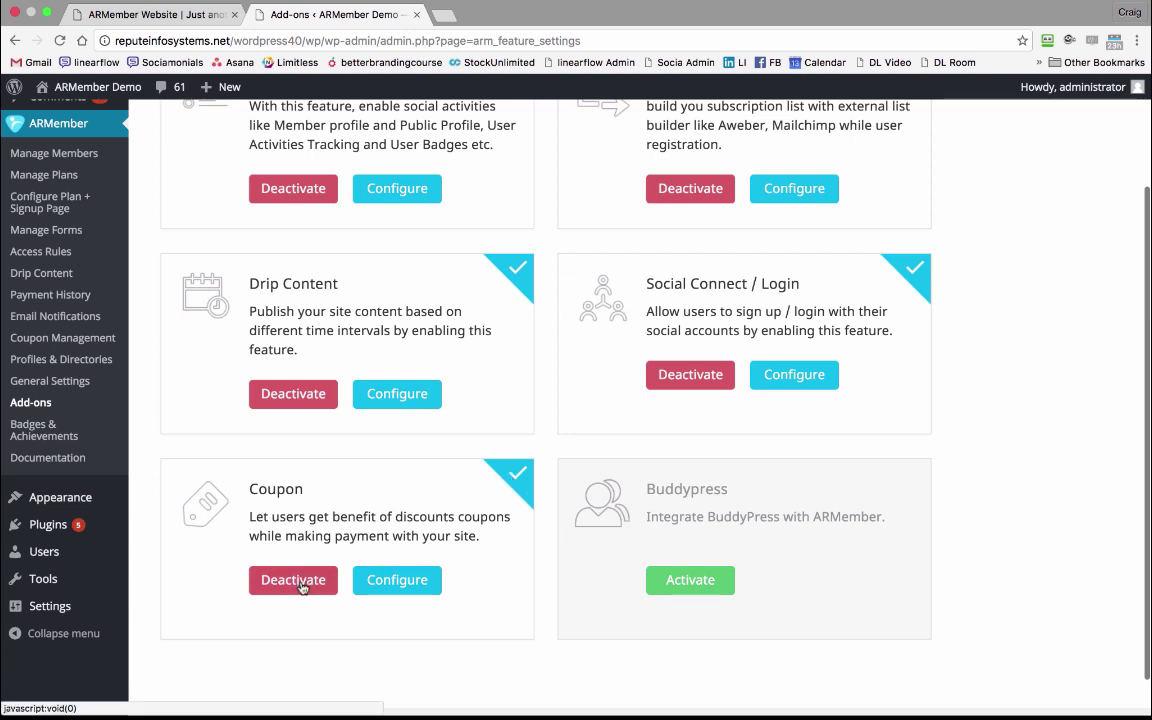
scroll(378, 580, "up", 2)
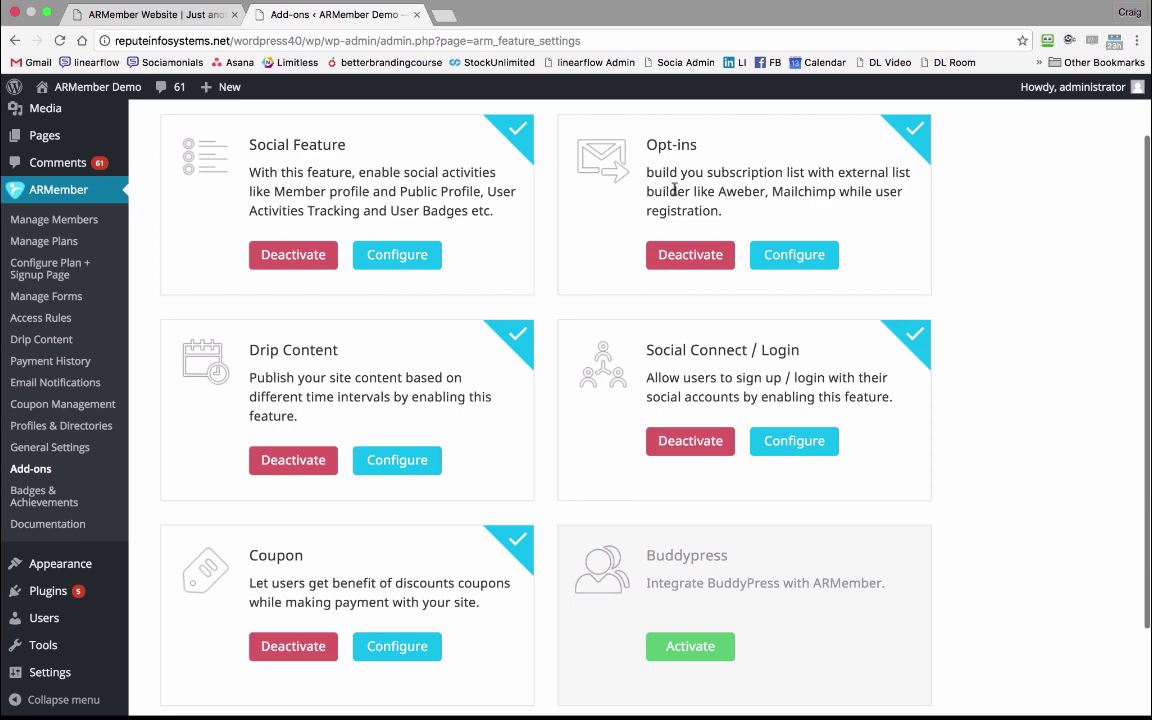
scroll(674, 190, "down", 2)
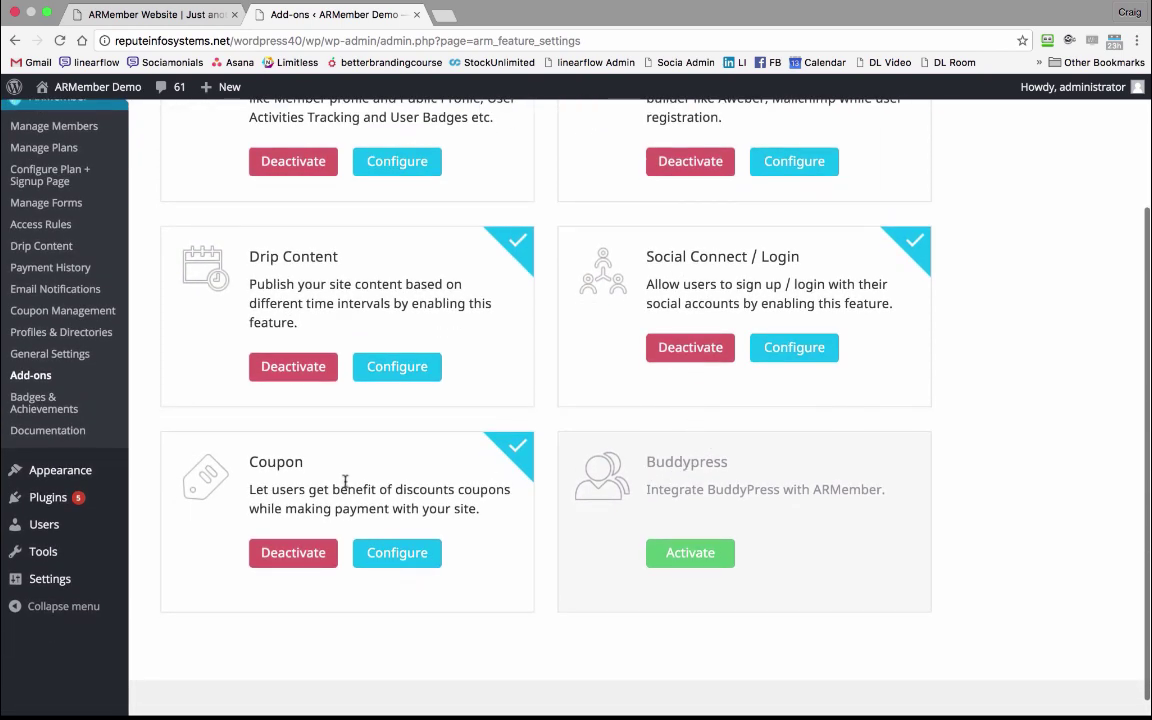
Open the badges and achievements page and examine the list of available badges.
left_click(42, 409)
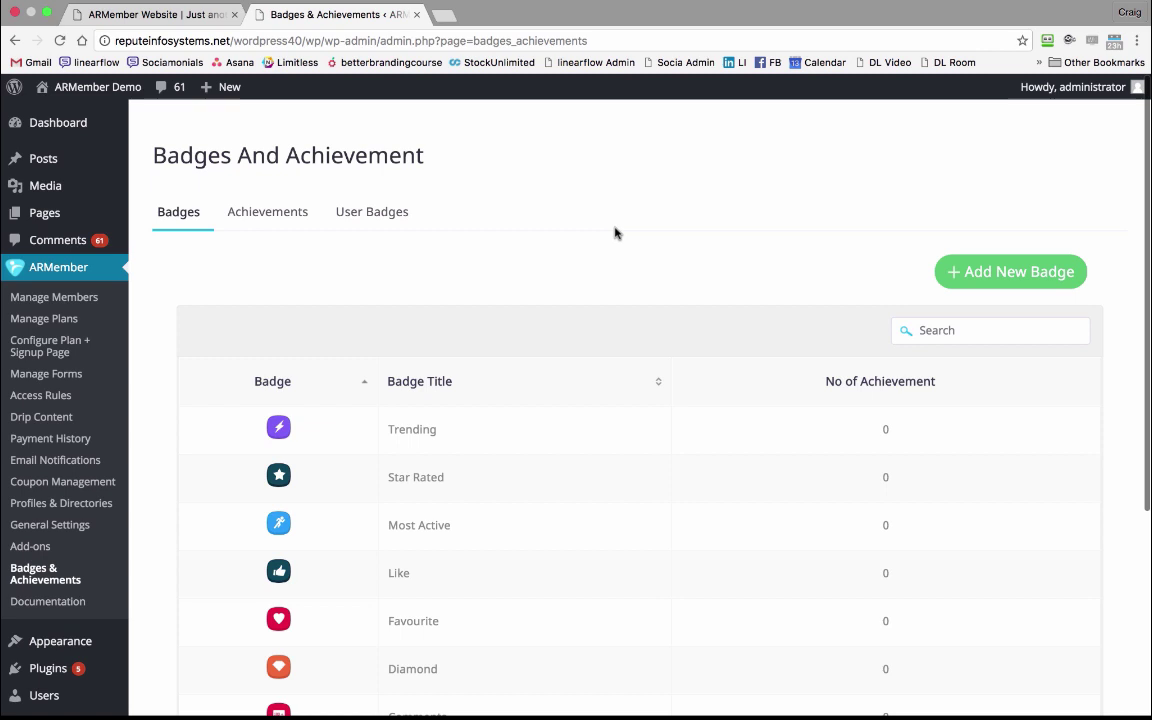
scroll(615, 233, "down", 1)
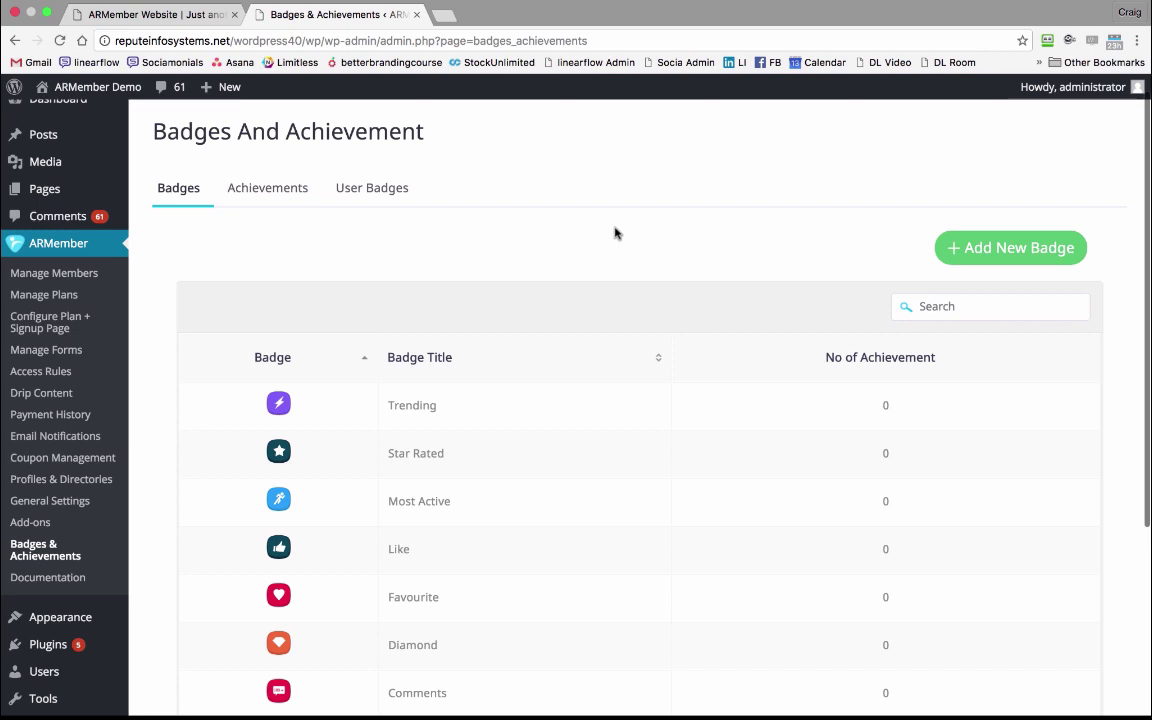
scroll(615, 233, "down", 1)
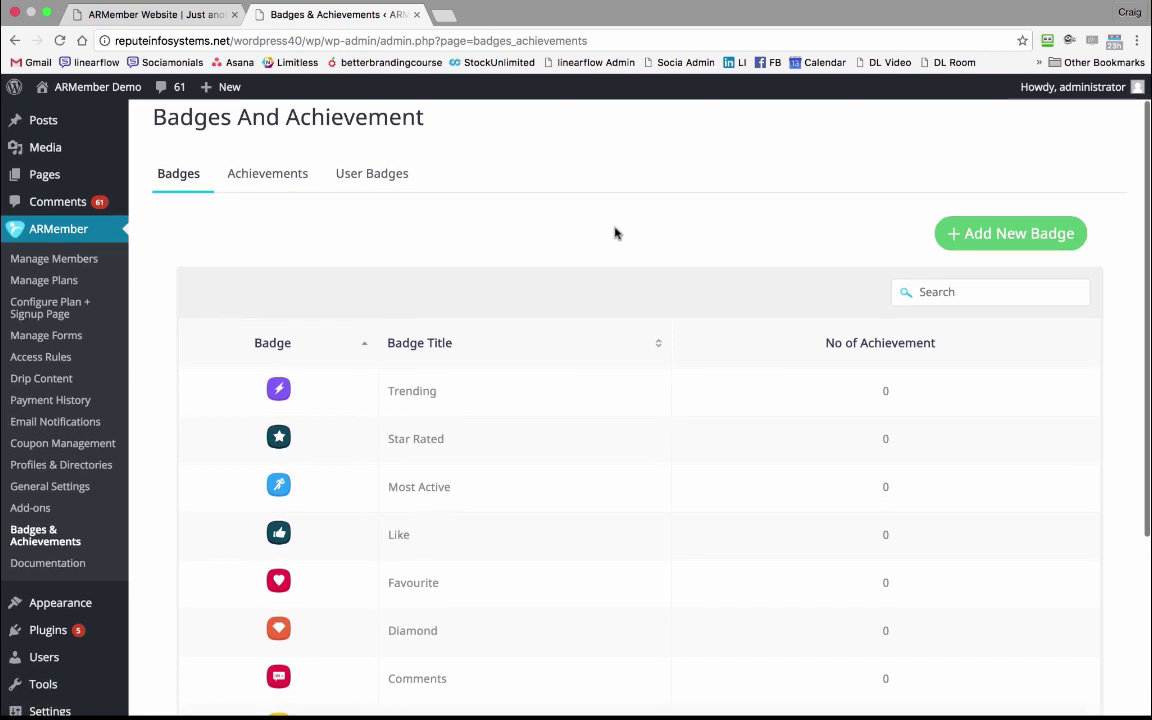
scroll(568, 522, "down", 5)
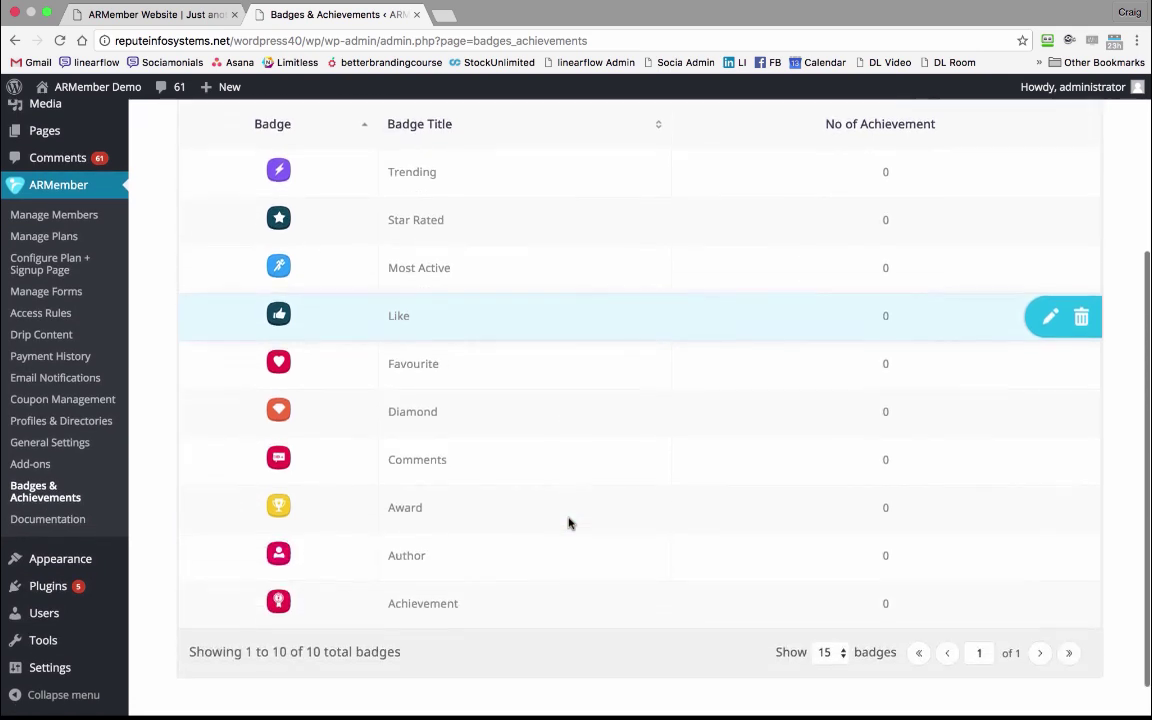
scroll(568, 522, "up", 5)
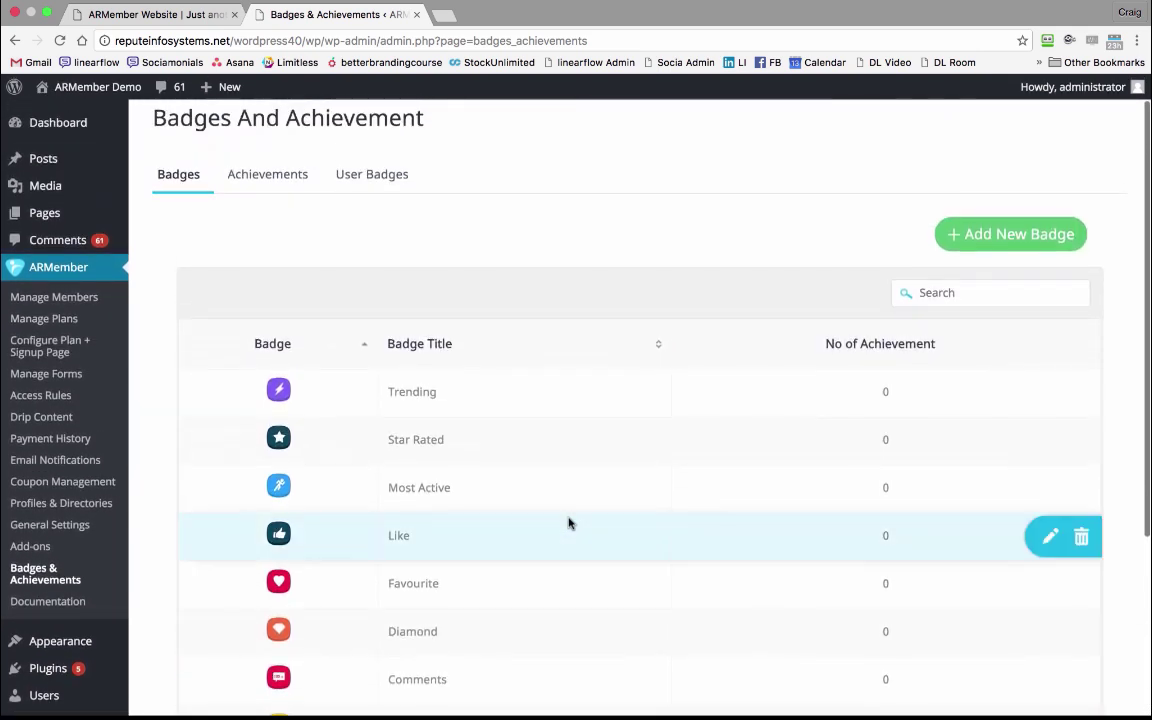
scroll(568, 522, "up", 1)
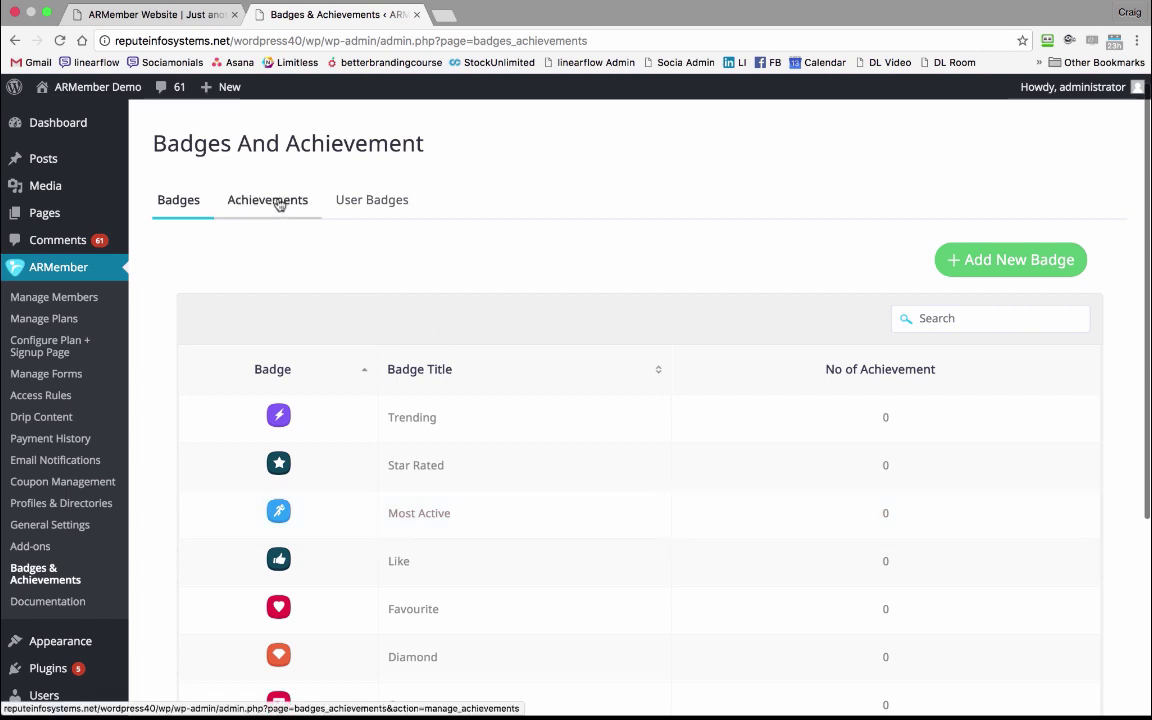
Open the plugin's online documentation, look through its topic sections, and close it again.
left_click(48, 601)
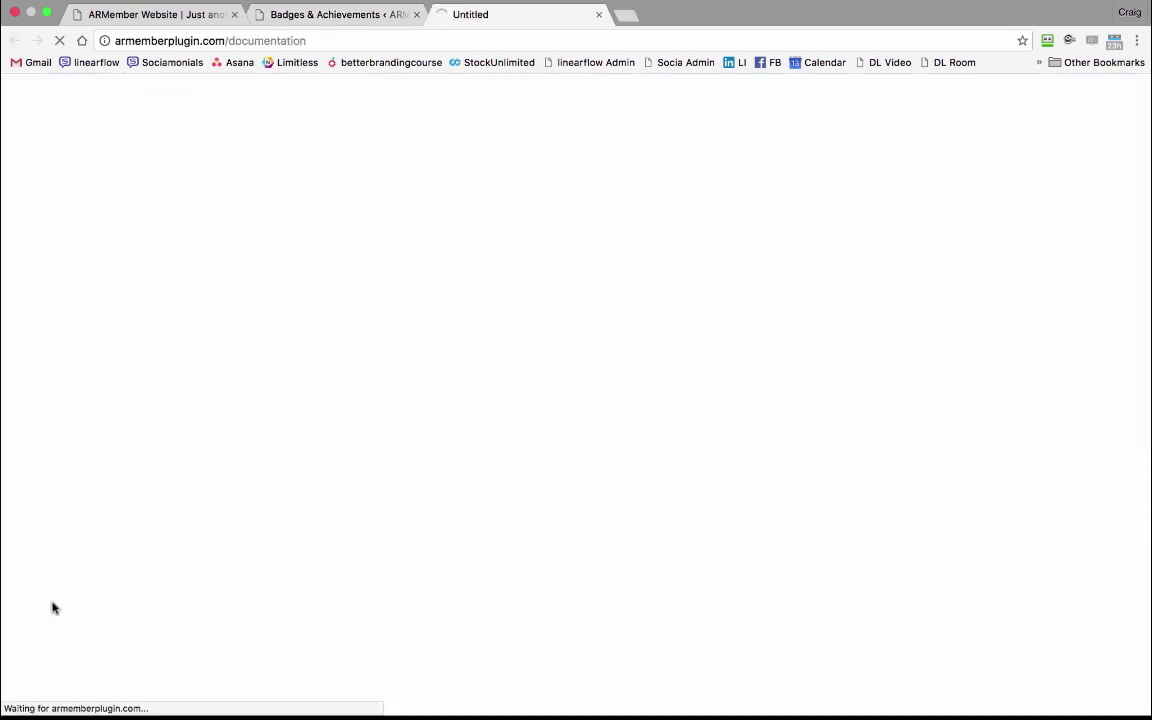
scroll(490, 432, "down", 3)
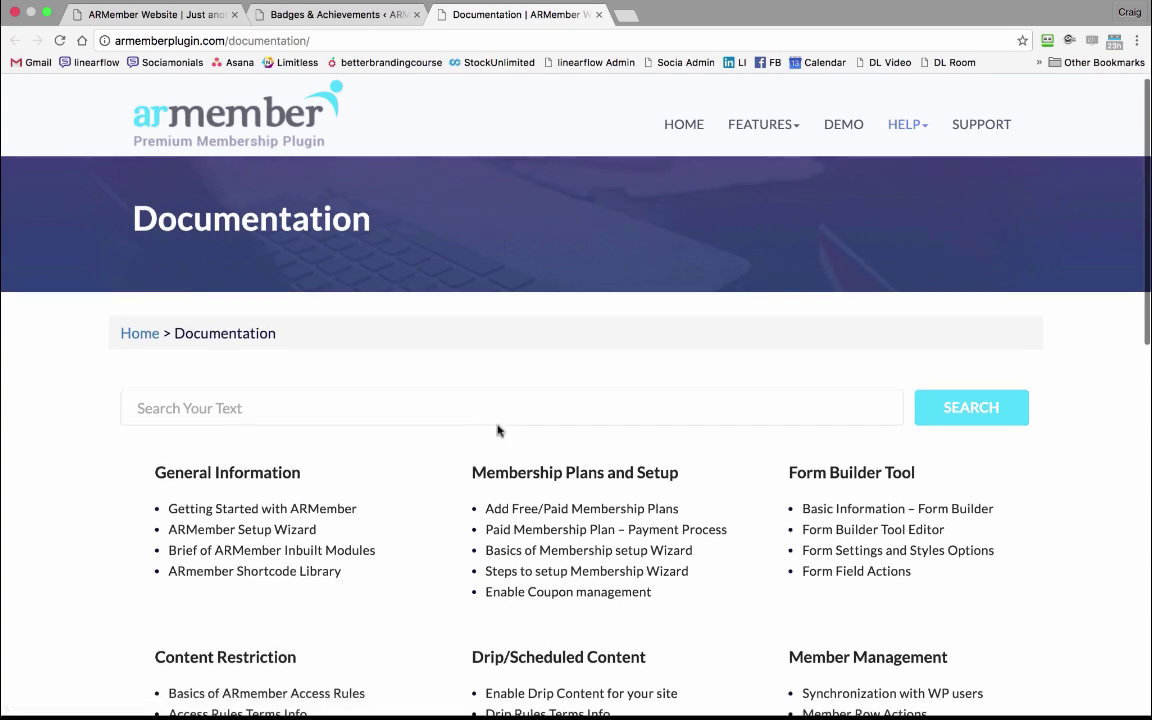
scroll(498, 430, "down", 5)
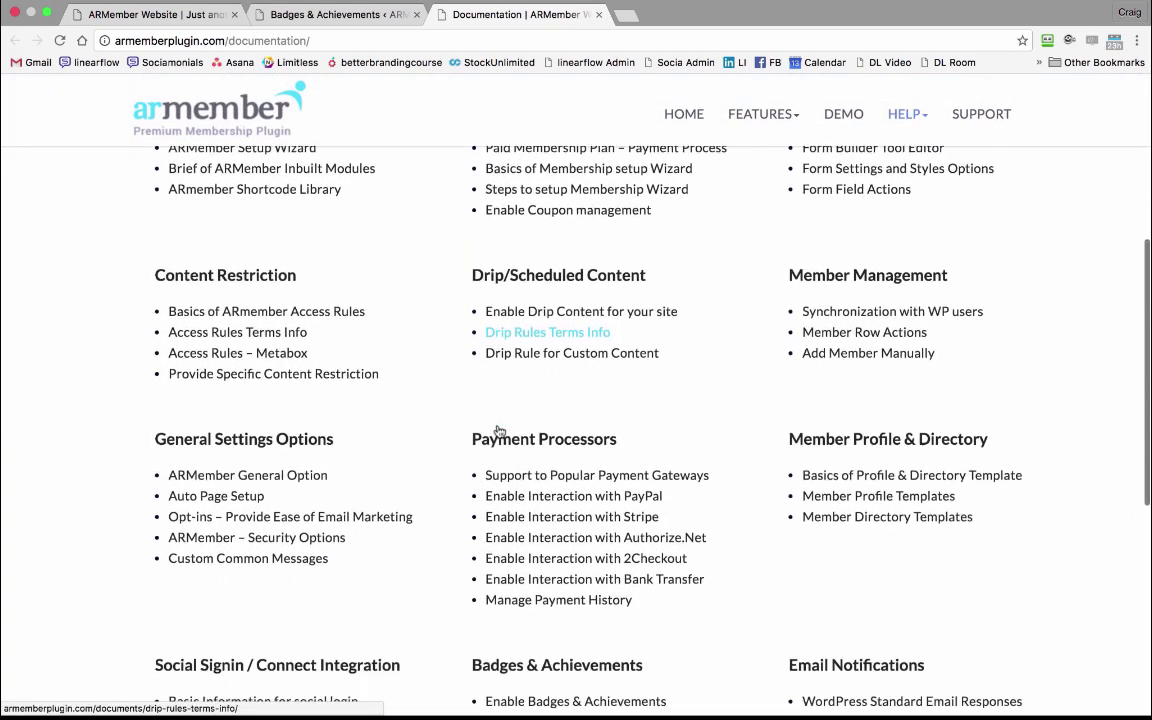
scroll(498, 430, "down", 1)
scroll(498, 430, "down", 2)
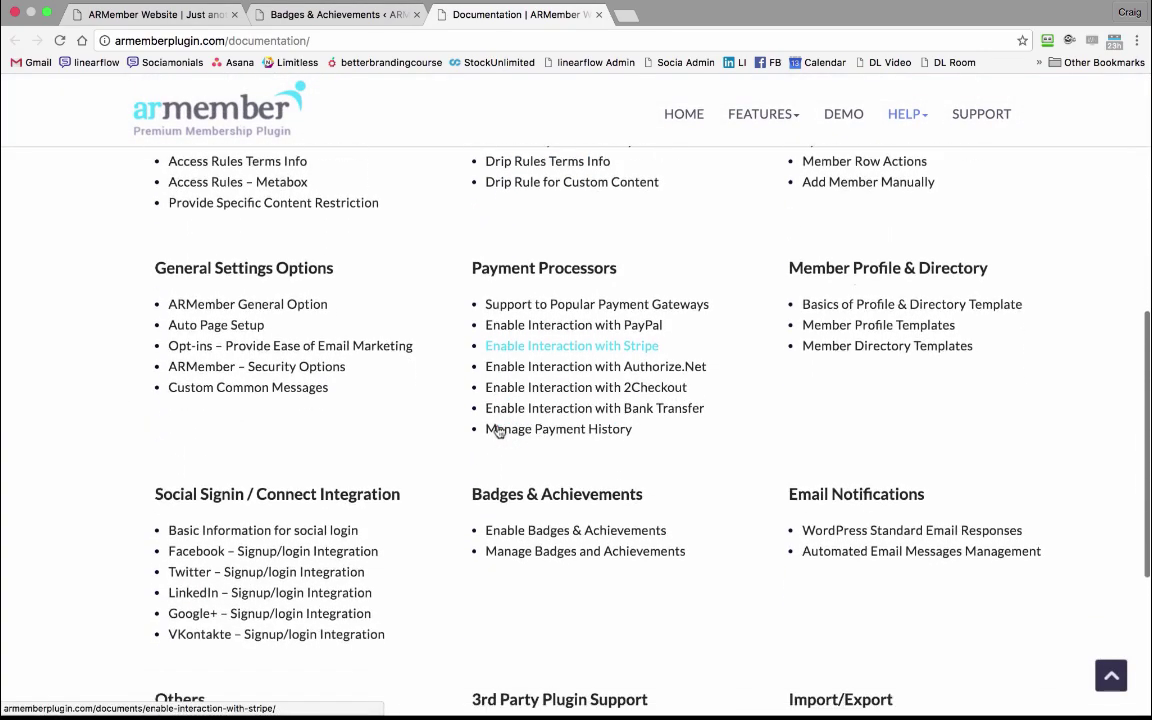
scroll(498, 430, "up", 12)
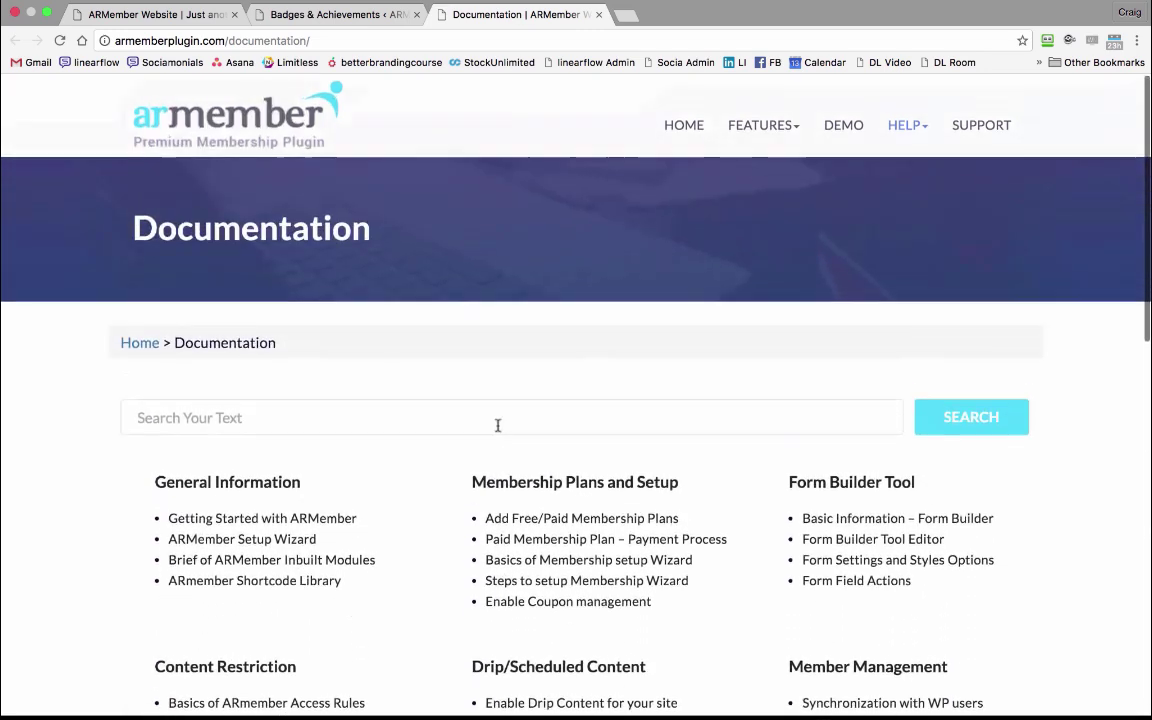
left_click(598, 14)
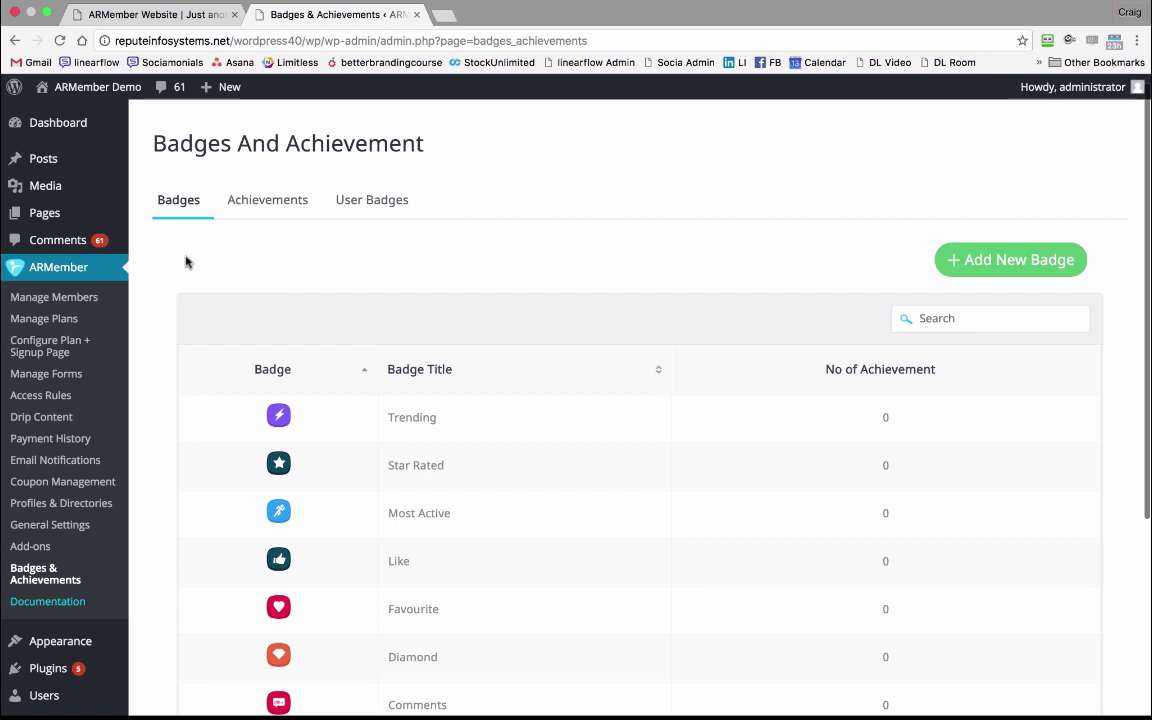
Go to the site's pages and add a new page titled "Demo Page 2".
mouse_move(47, 219)
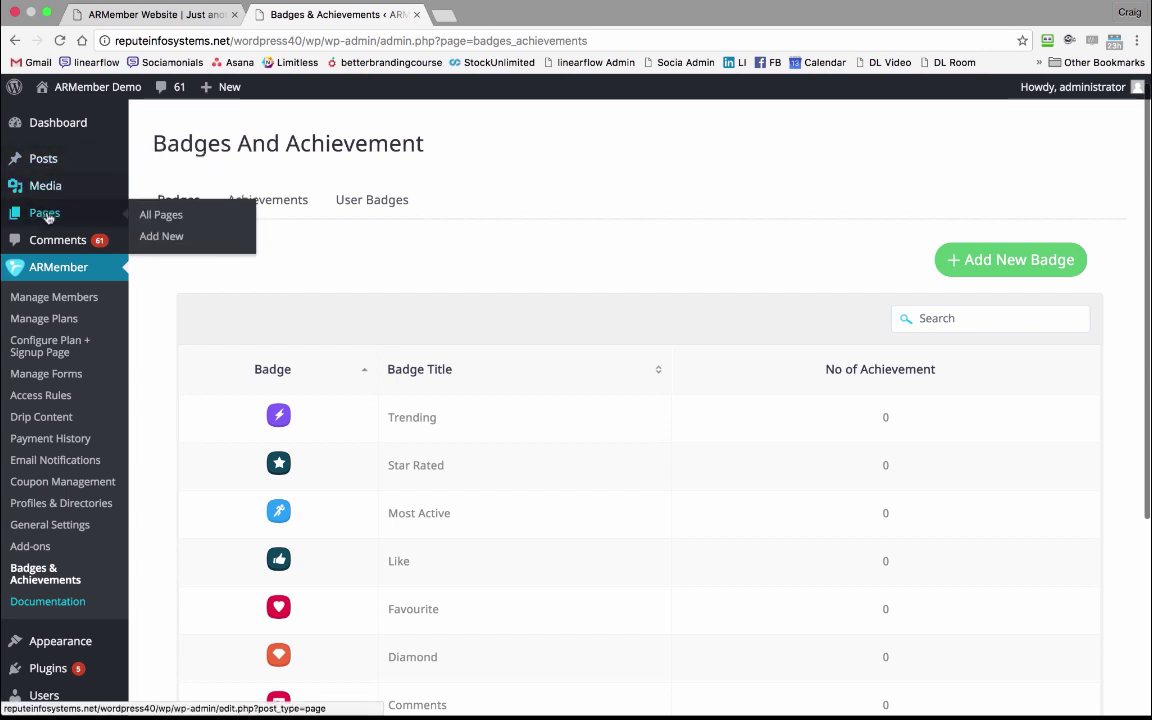
left_click(47, 220)
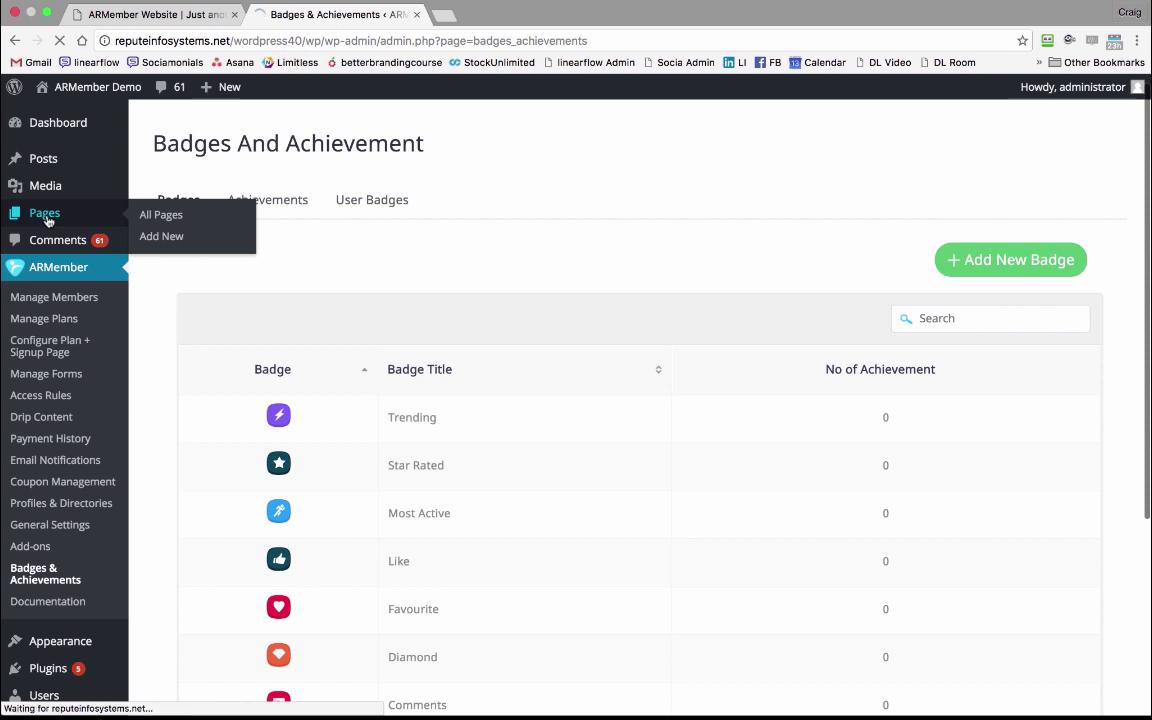
mouse_move(540, 373)
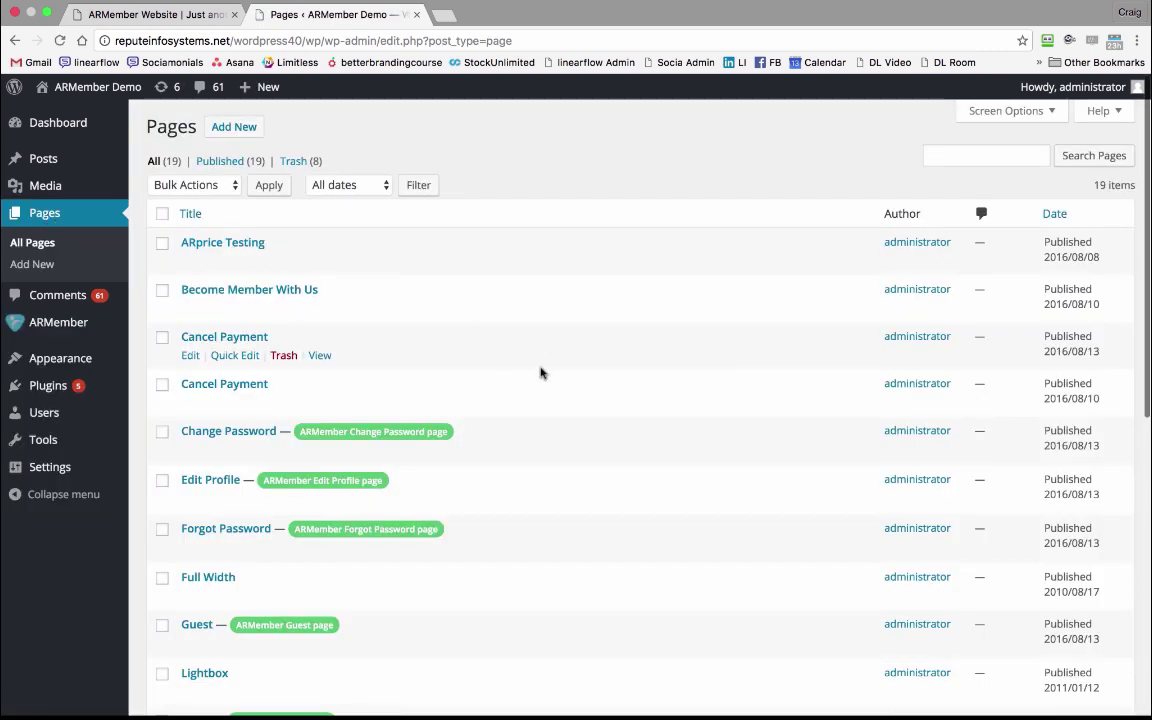
mouse_move(311, 268)
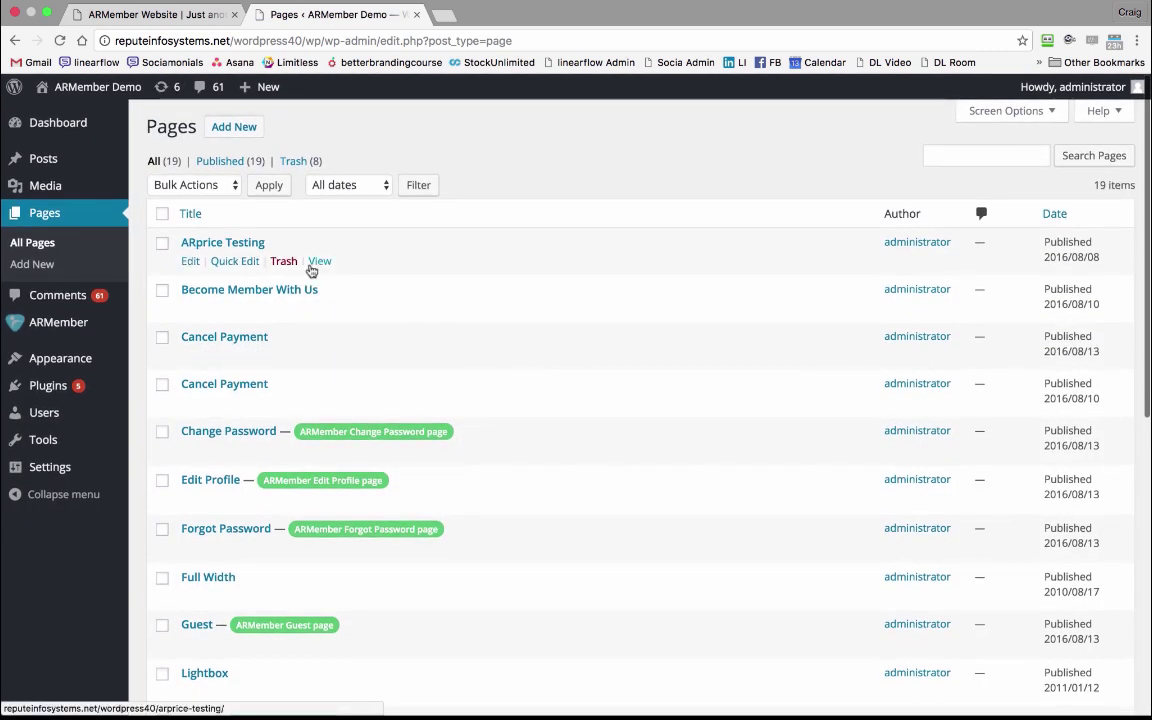
mouse_move(197, 378)
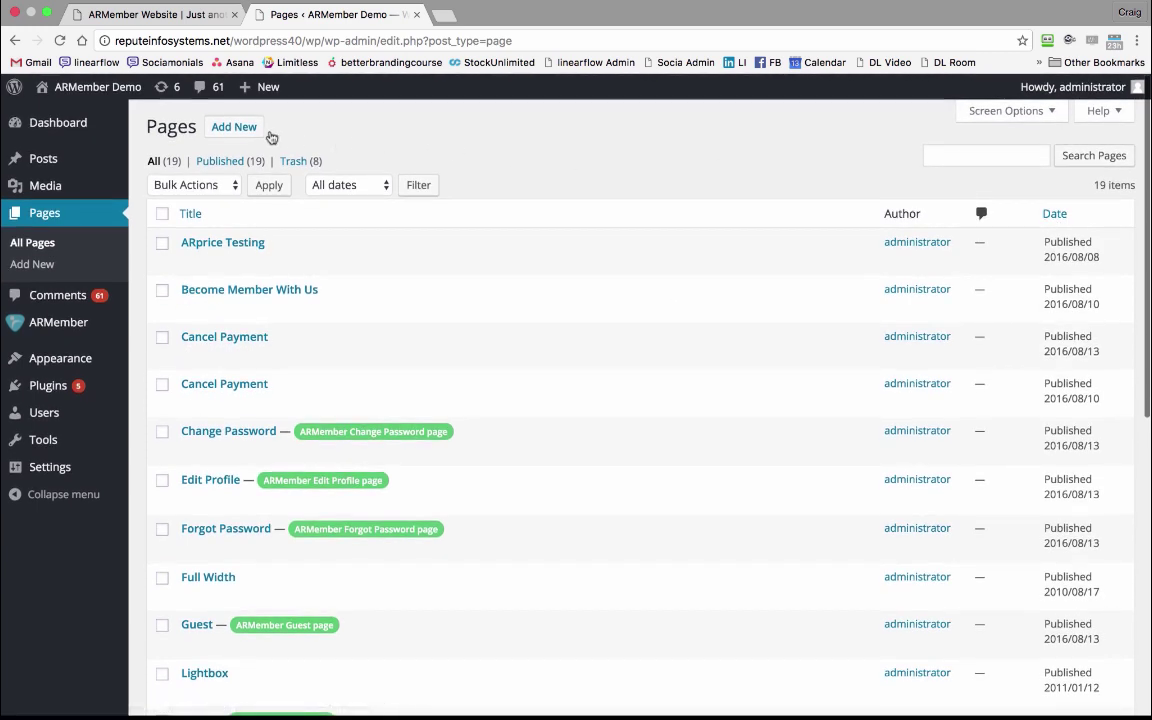
left_click(238, 128)
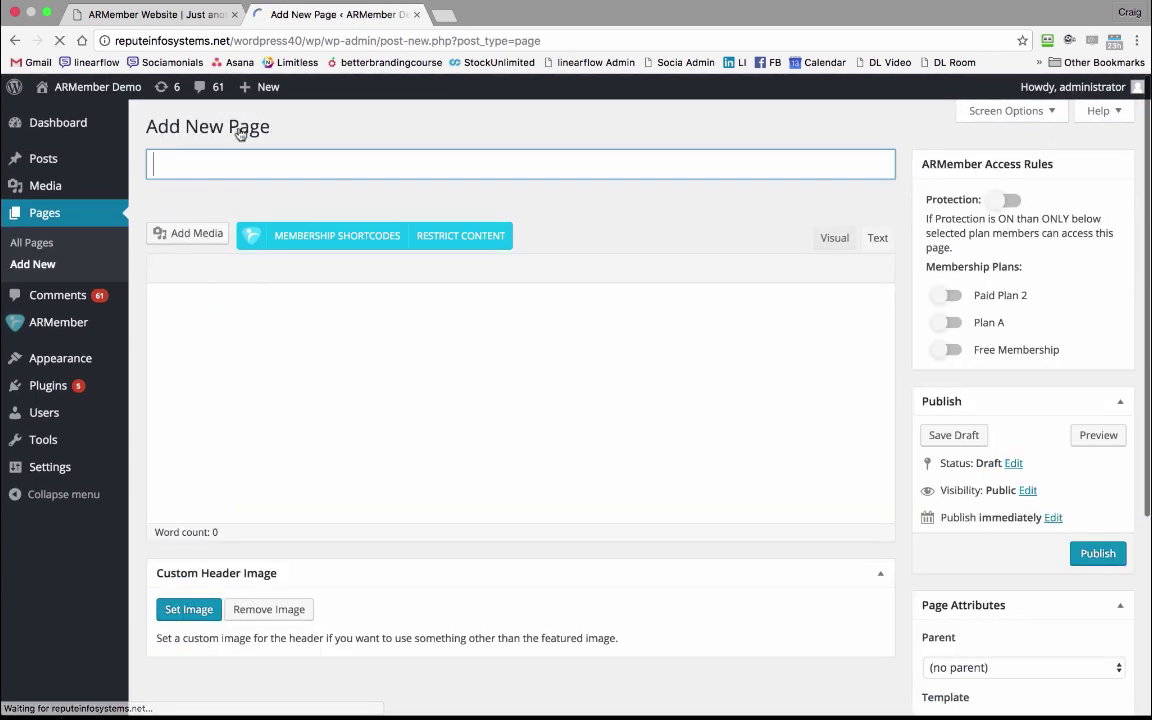
left_click(239, 162)
type("D")
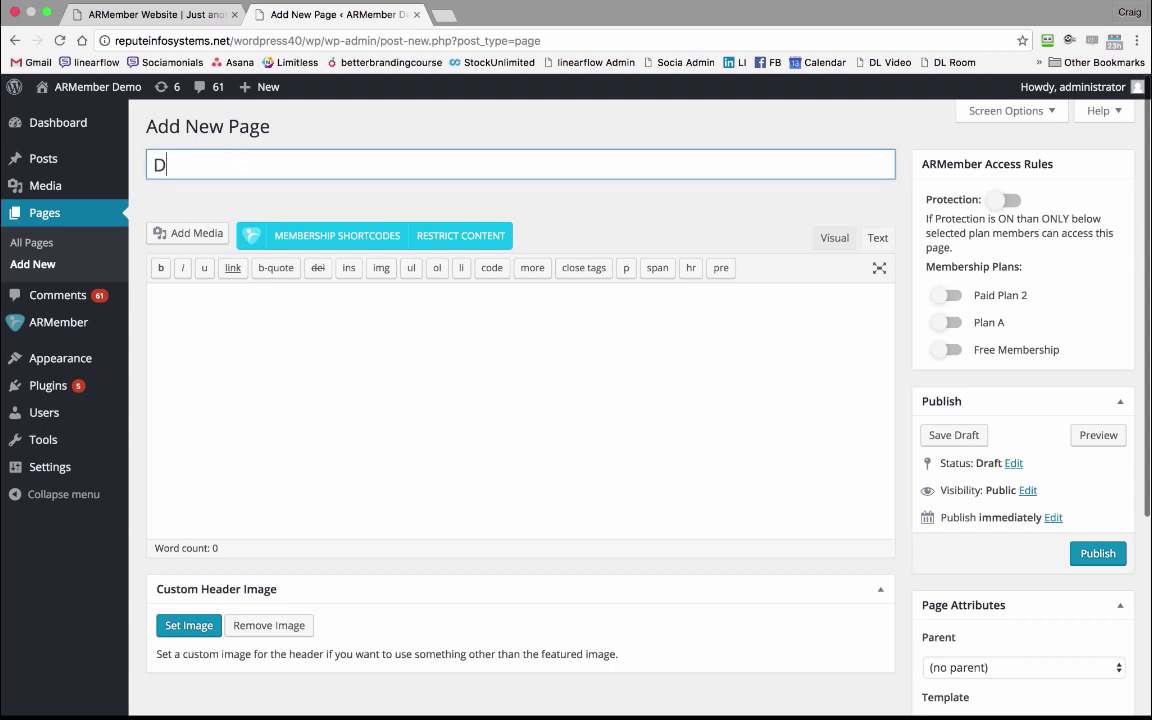
type("emo Page 2")
Enter the shortcode [arm_setup id="2"] as the page content and publish the page.
left_click(240, 327)
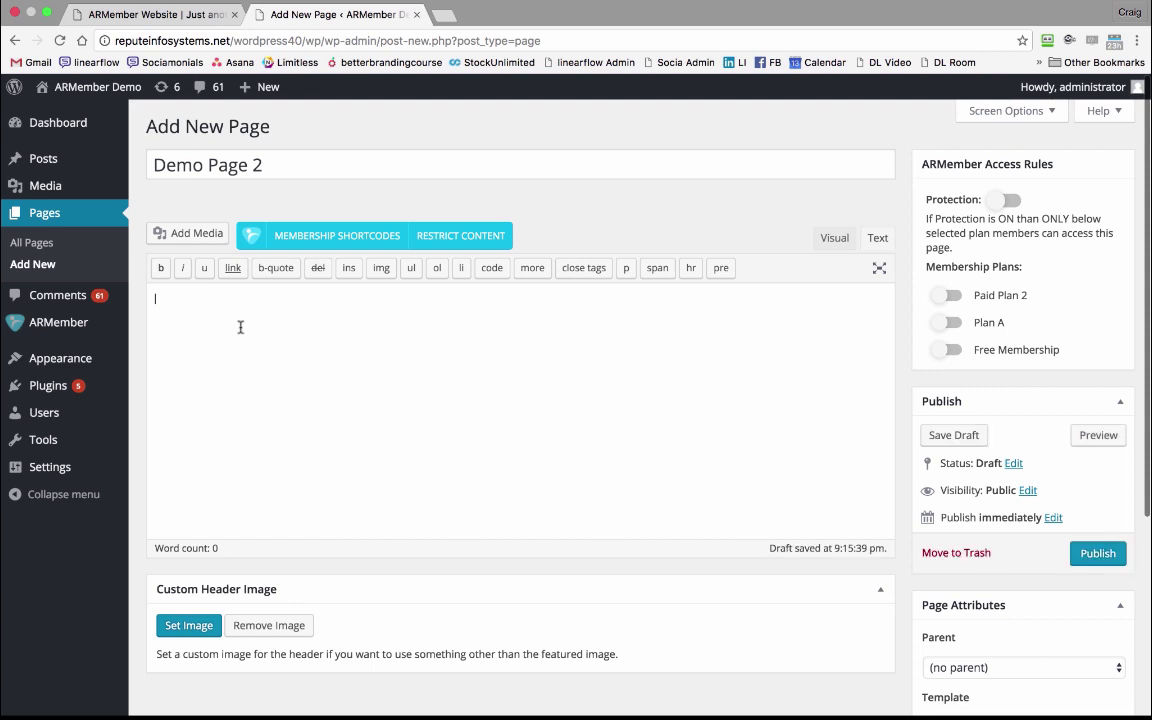
type("[arm_setup id=\"2\"]")
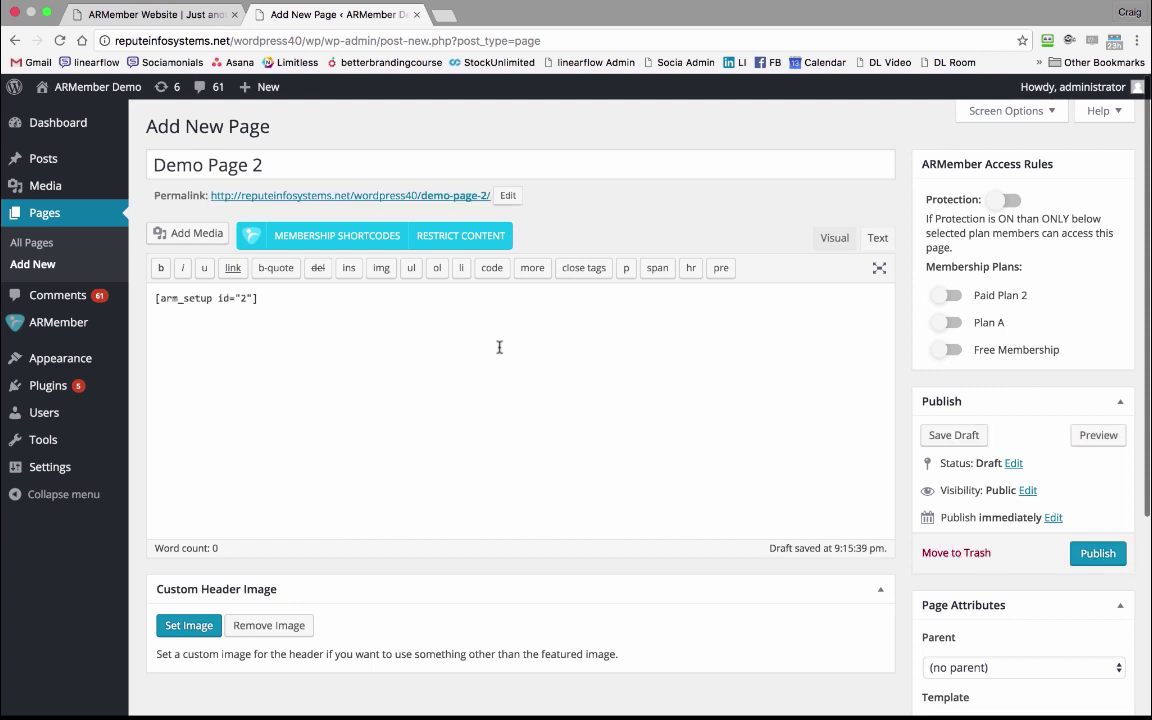
left_click(1098, 555)
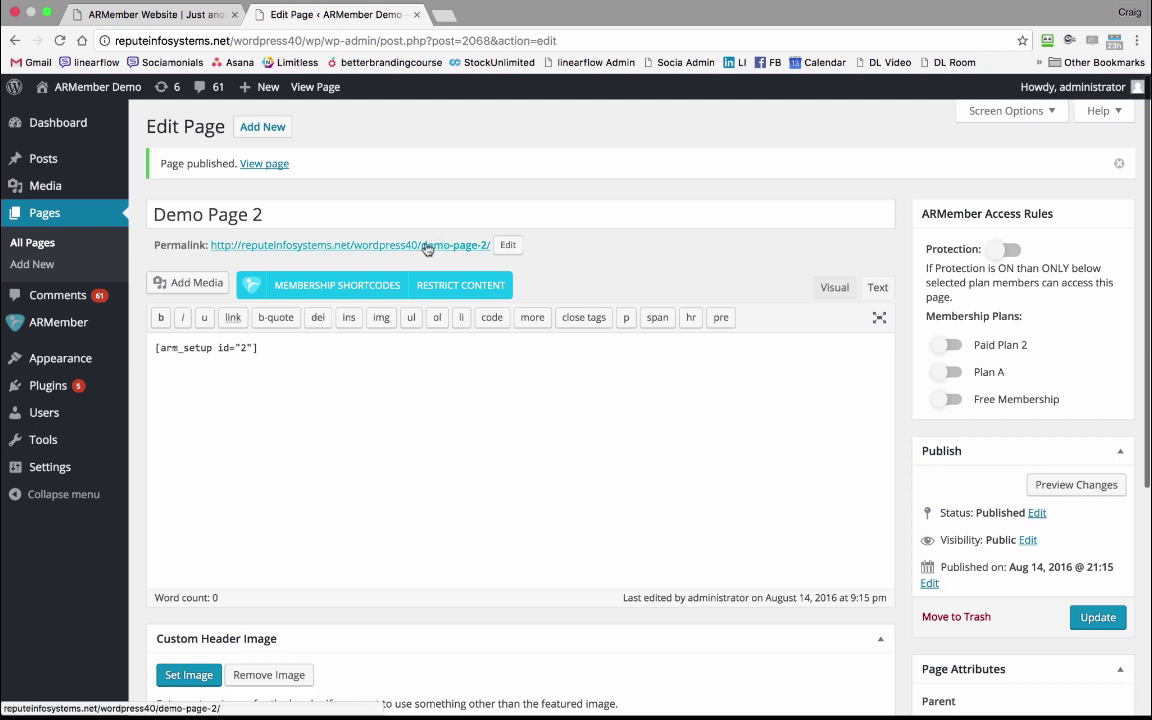
Copy the permalink of Demo Page 2 and open it in a new incognito window.
left_click_drag(209, 242, 490, 245)
key("super+c")
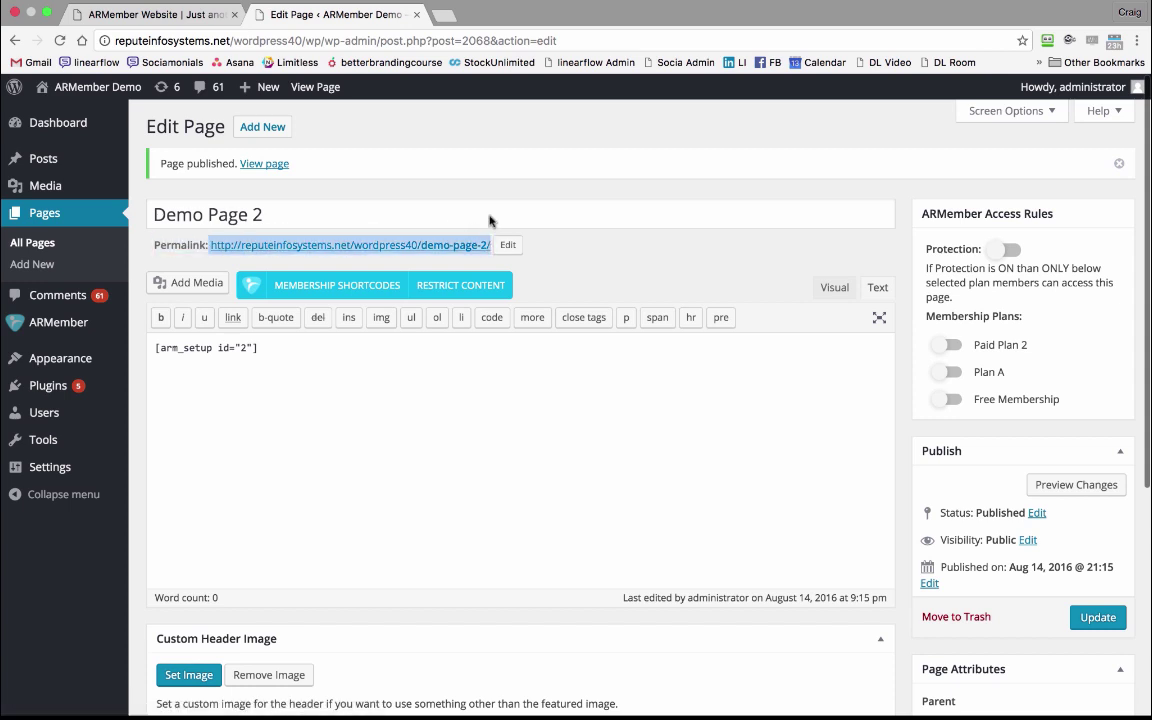
left_click(1141, 41)
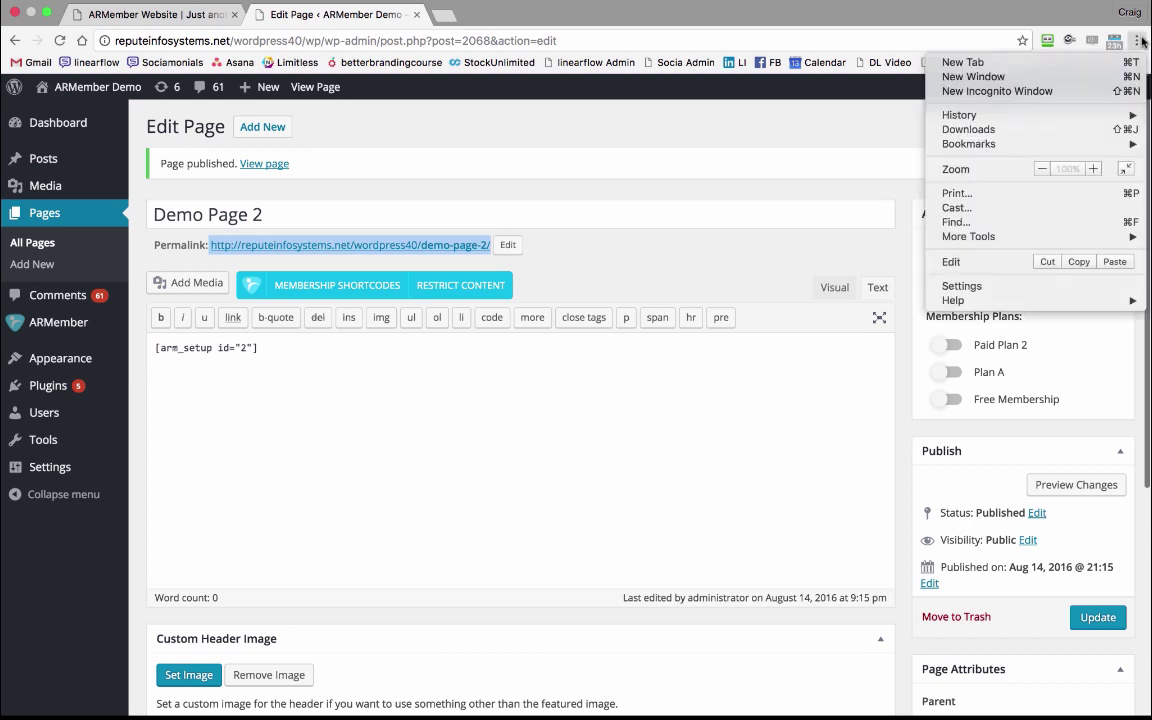
mouse_move(1094, 119)
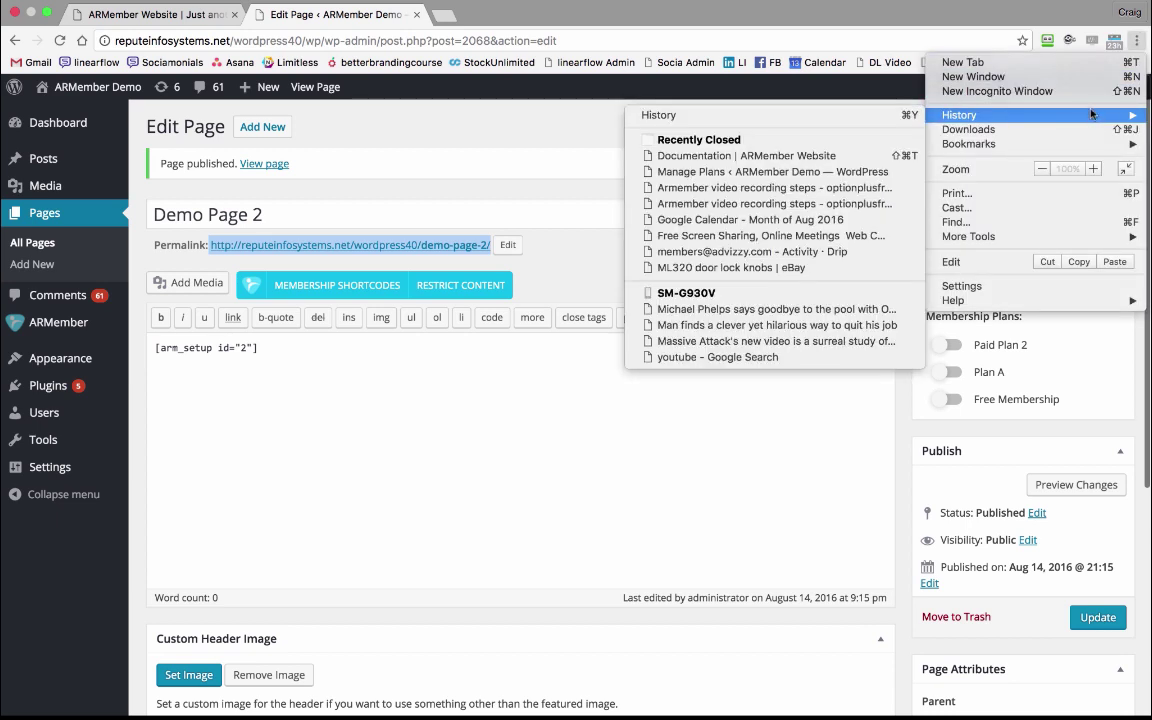
left_click(1088, 91)
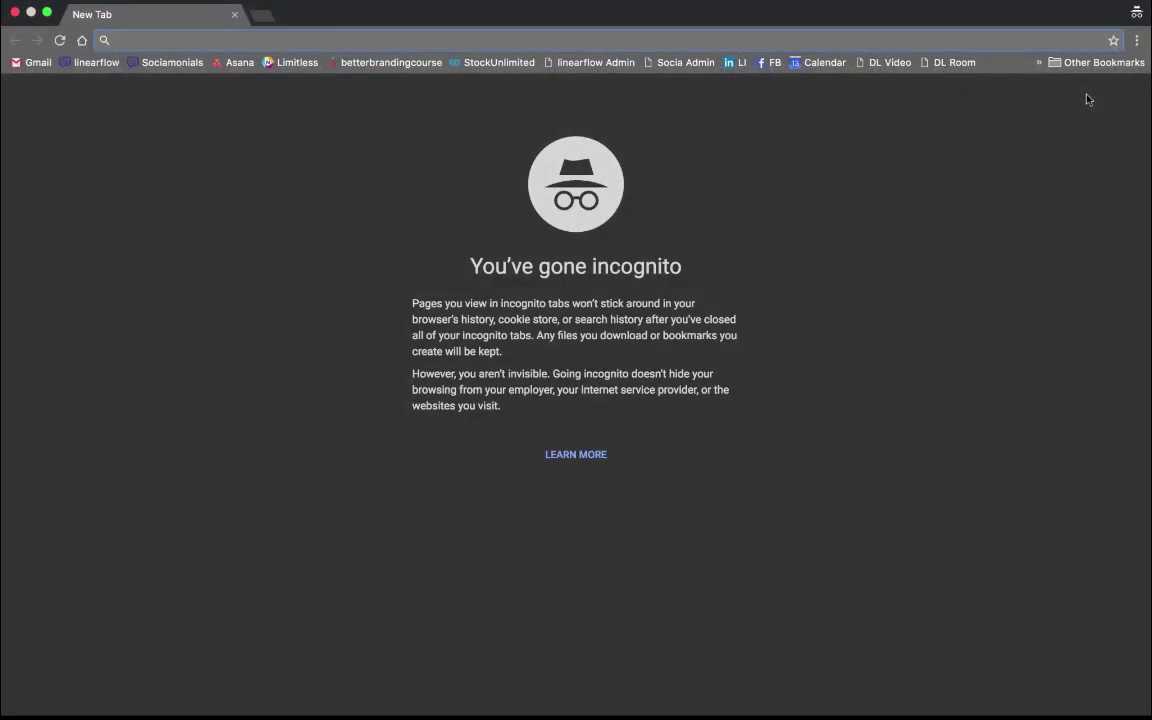
key("super+v")
key("Return")
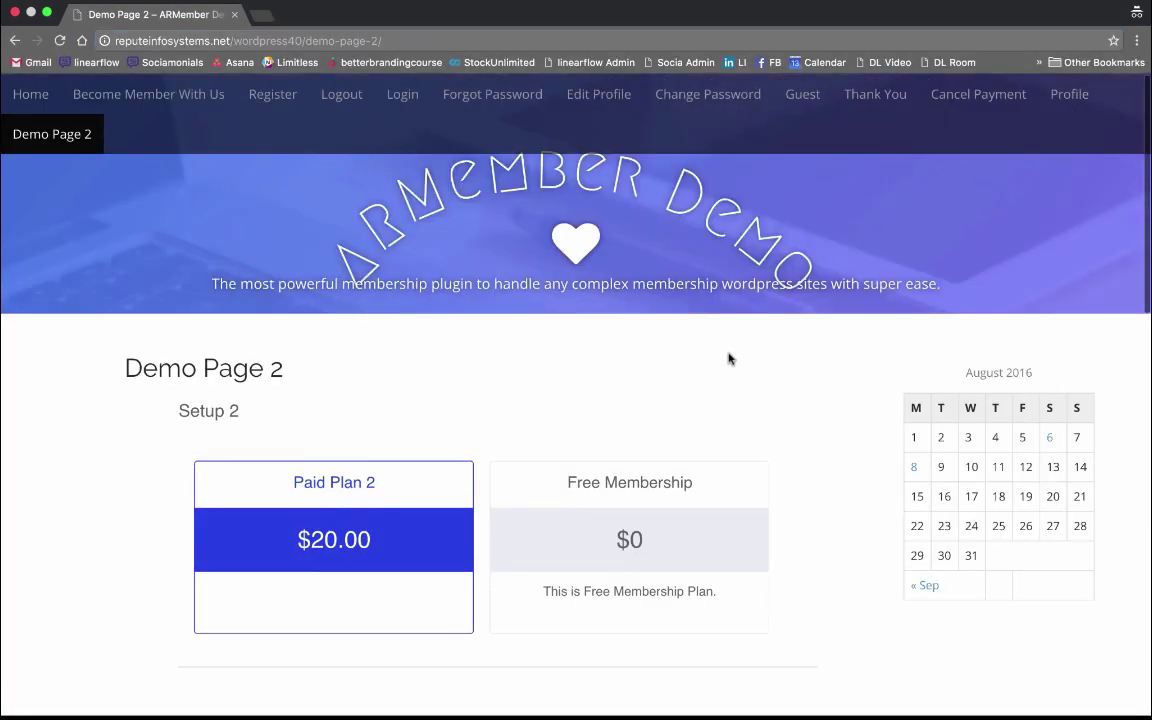
Review the signup page from the plan choices to the payment summary, switching the payment gateway to Stripe and back to Paypal.
scroll(728, 358, "down", 2)
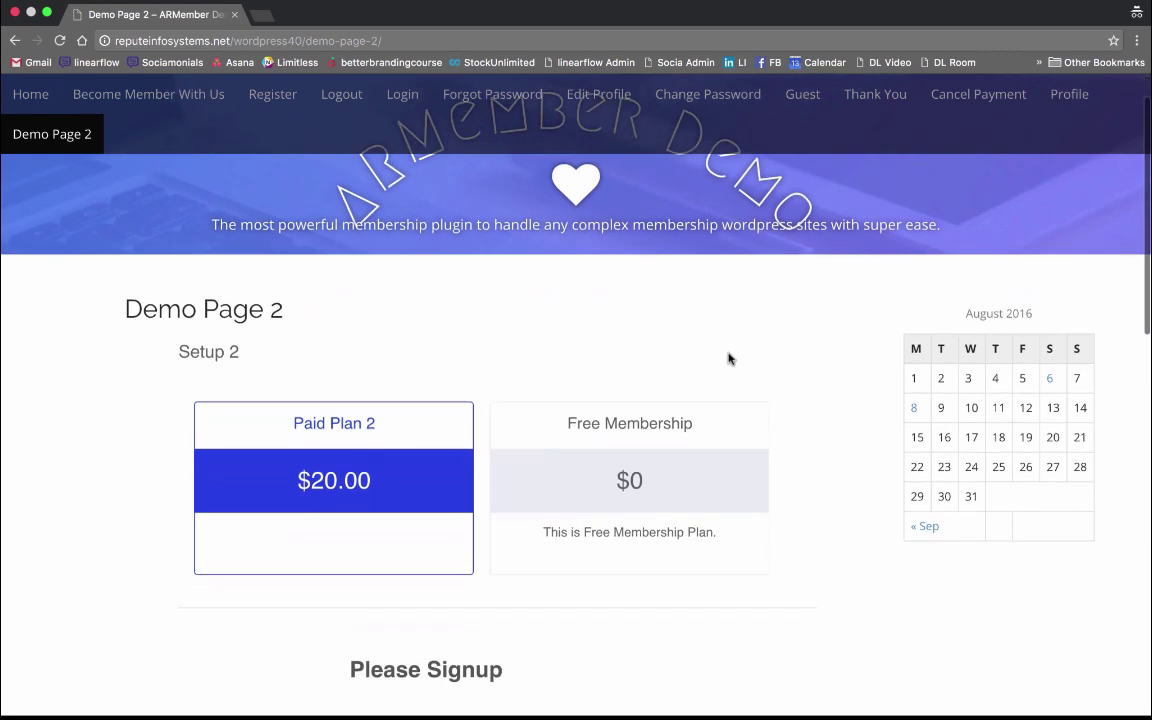
left_click(640, 477)
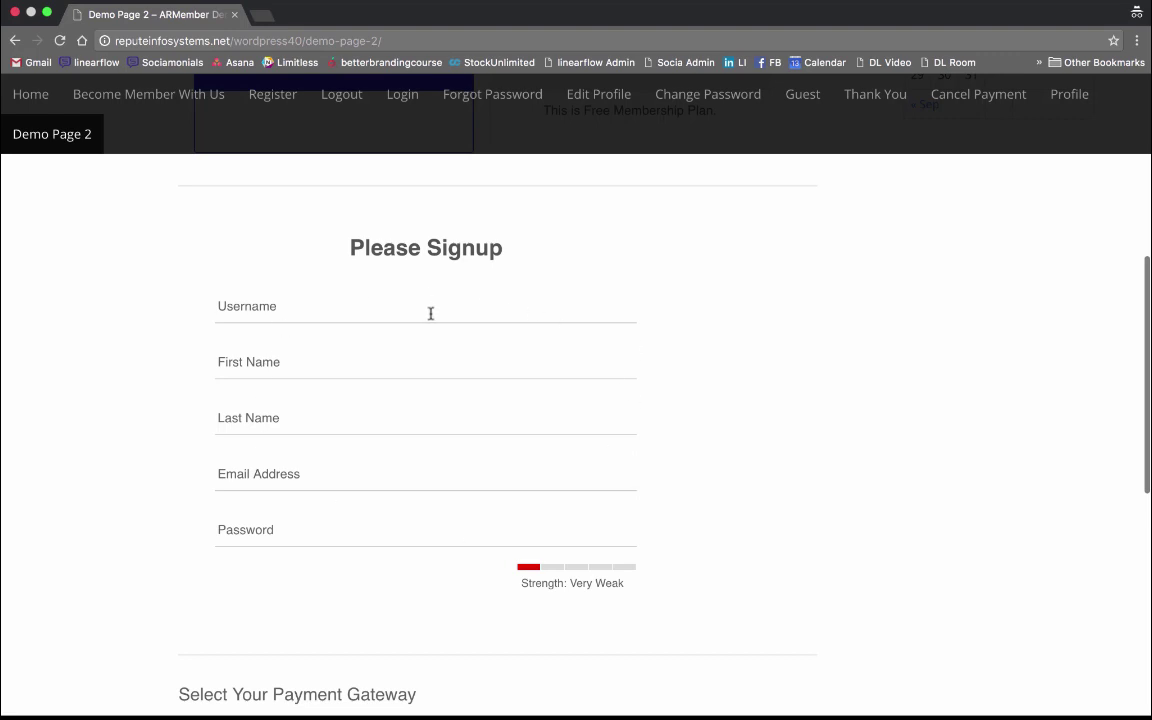
scroll(431, 313, "down", 7)
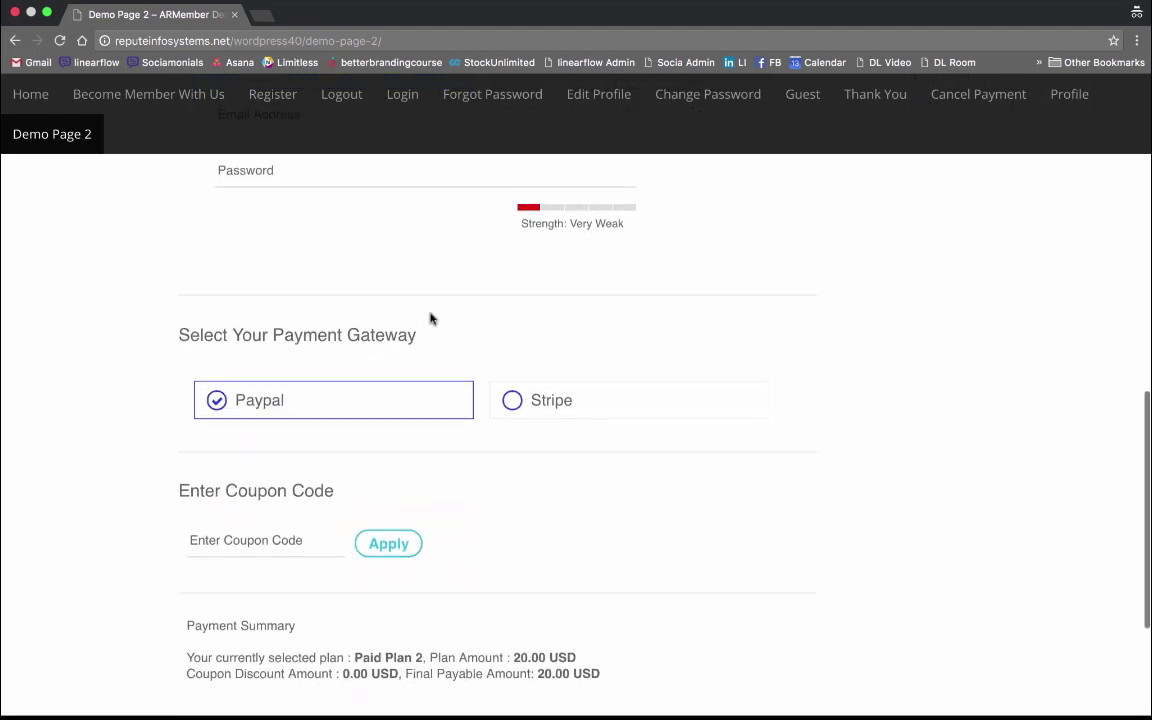
left_click(589, 372)
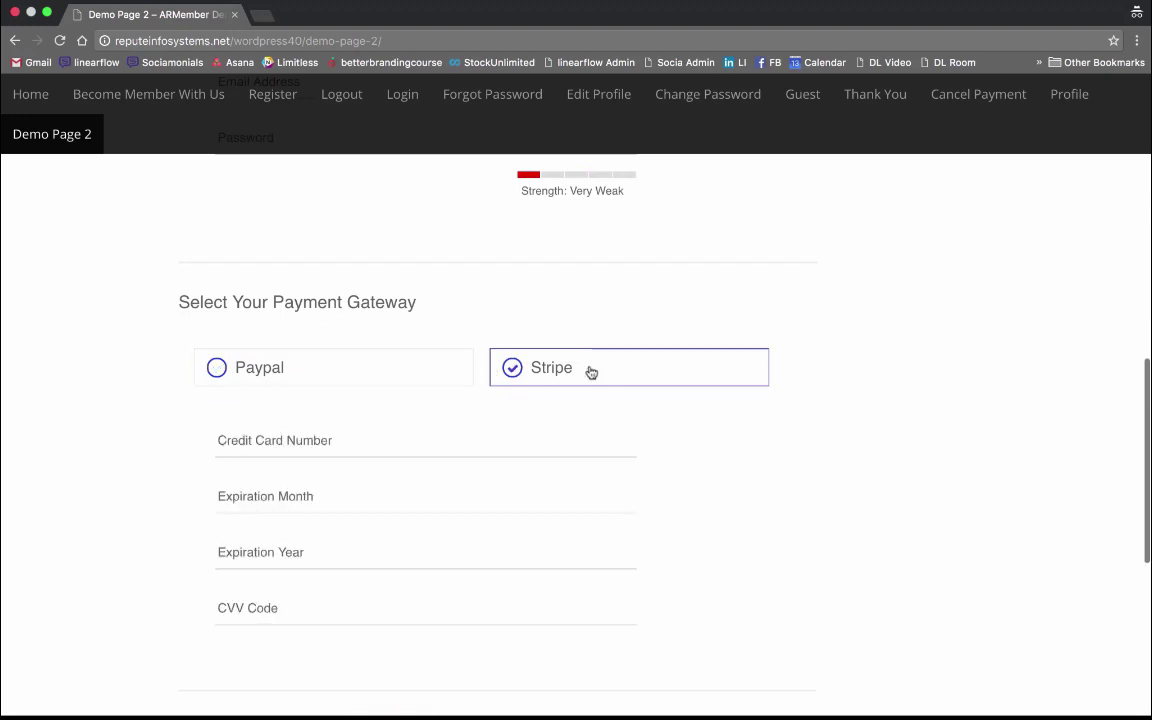
left_click(360, 371)
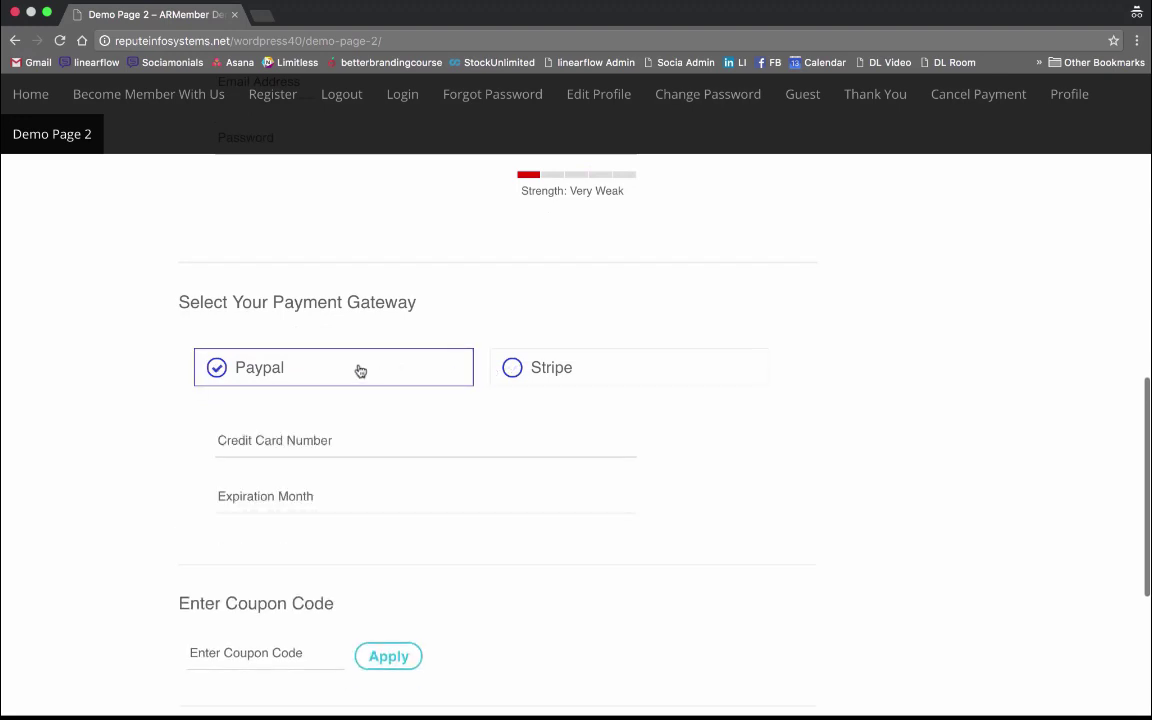
scroll(359, 370, "down", 3)
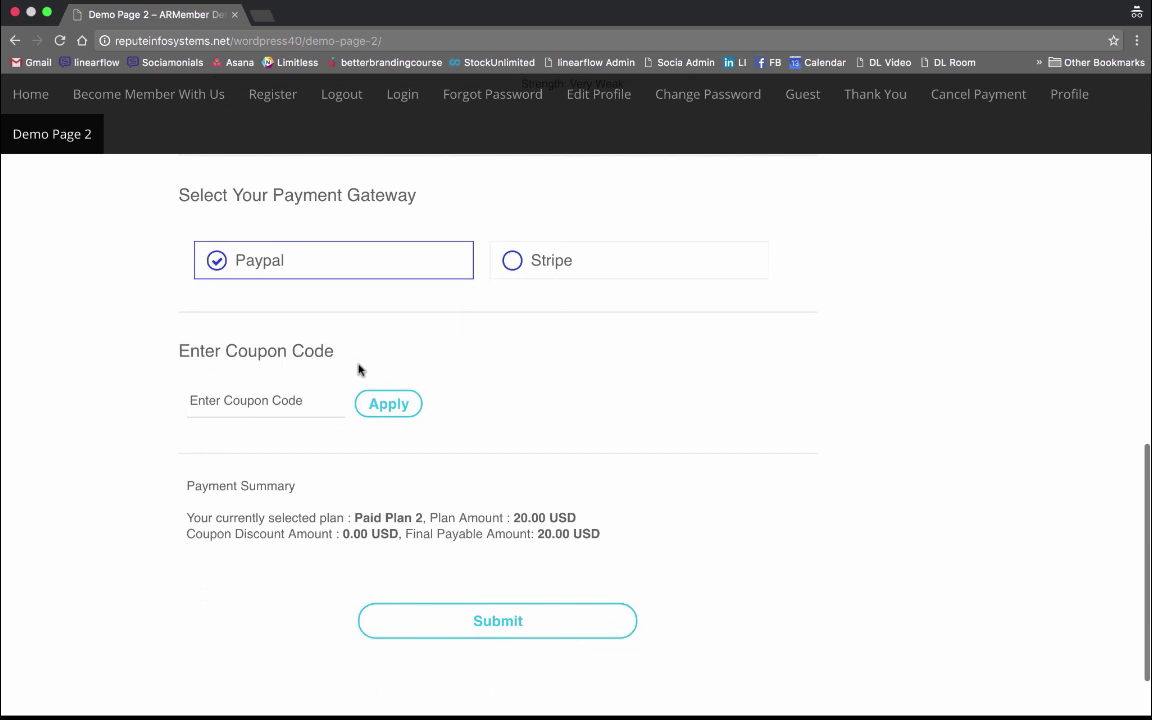
scroll(389, 412, "down", 2)
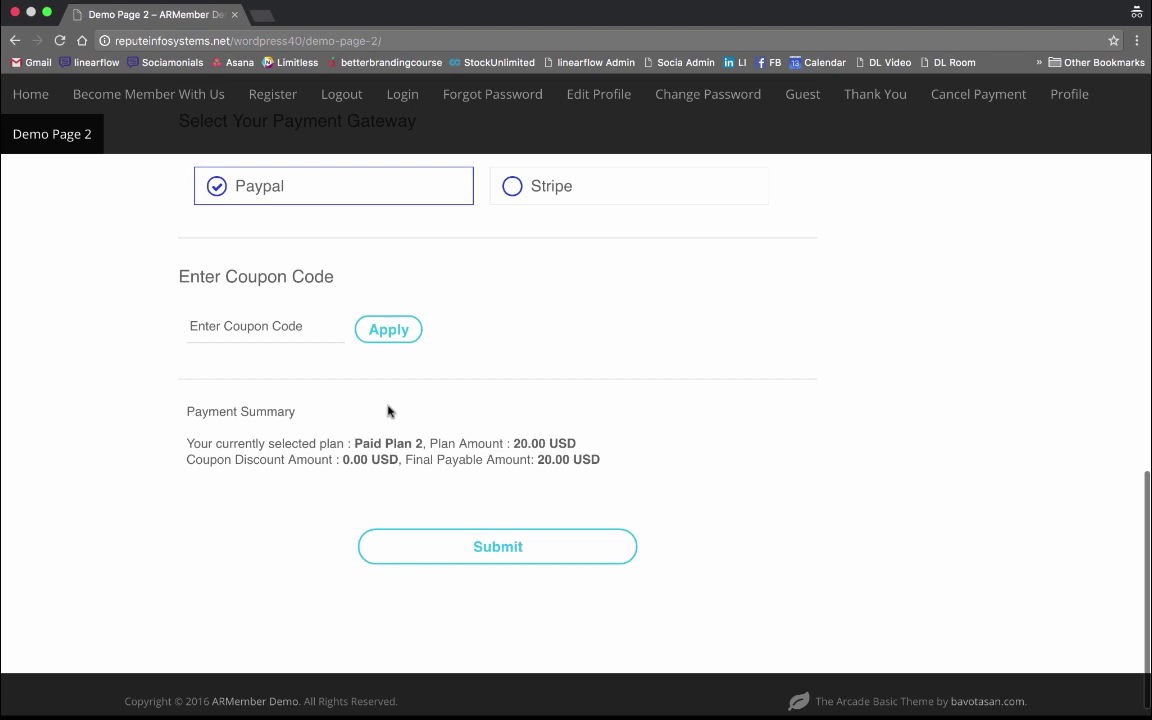
scroll(389, 412, "up", 10)
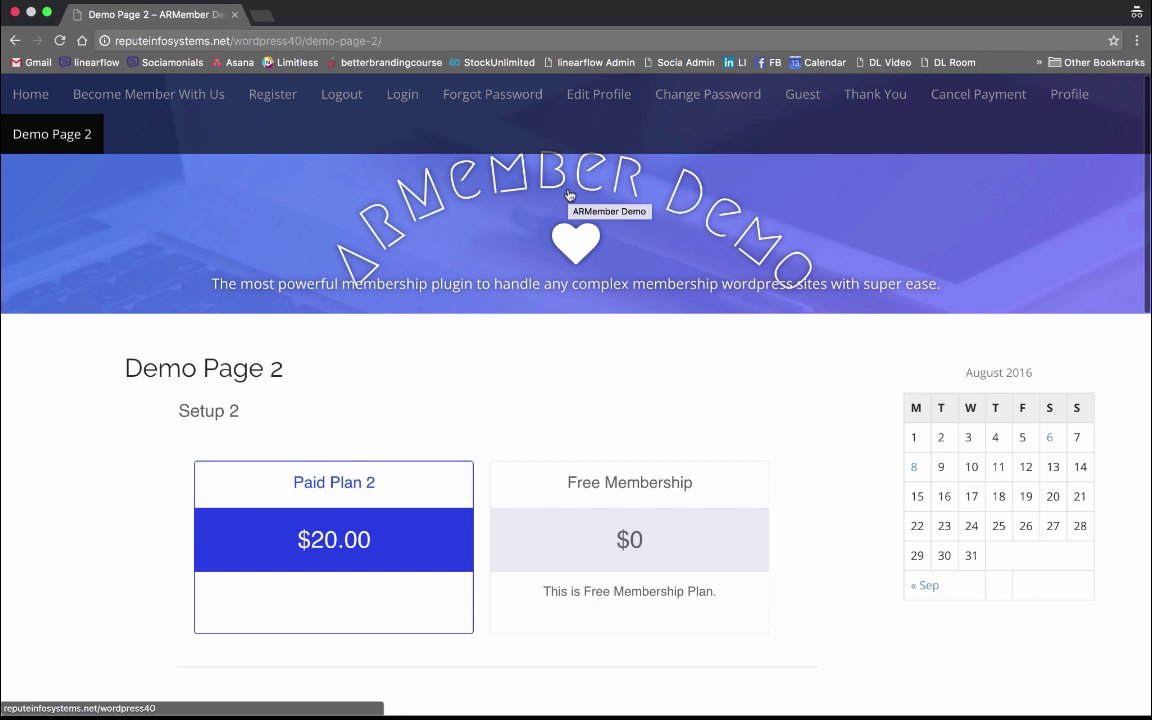
Switch from the incognito window back to the browser window where Demo Page 2 is being edited.
mouse_move(249, 4)
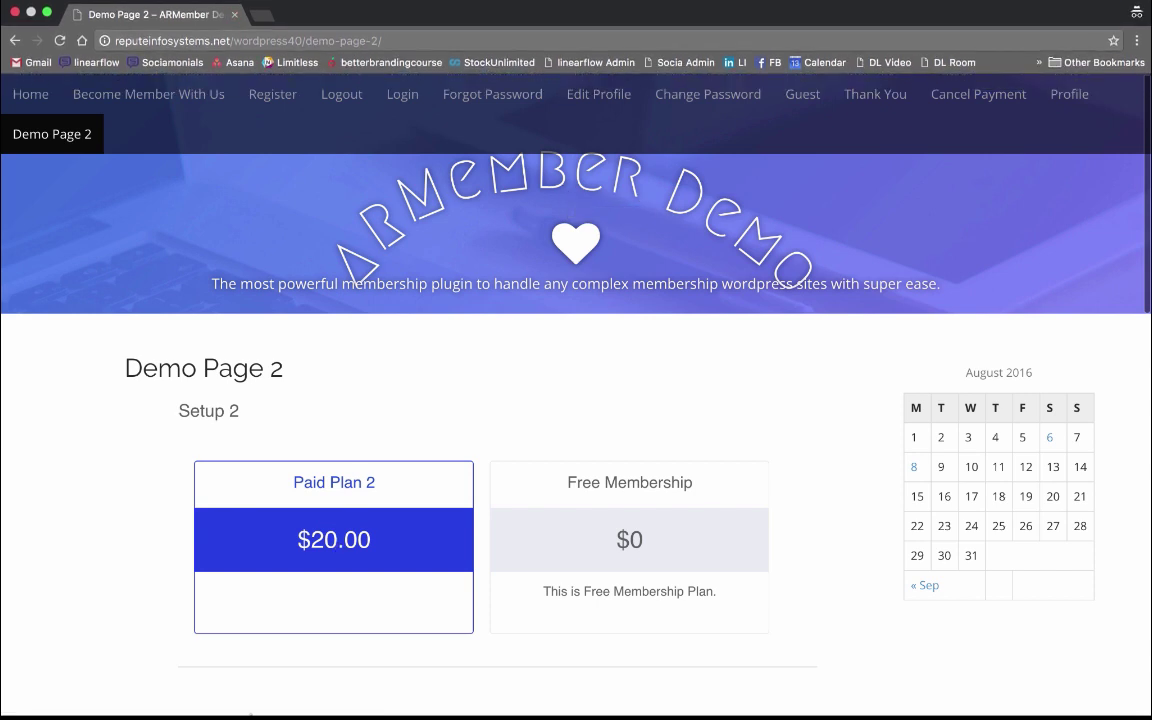
mouse_move(350, 715)
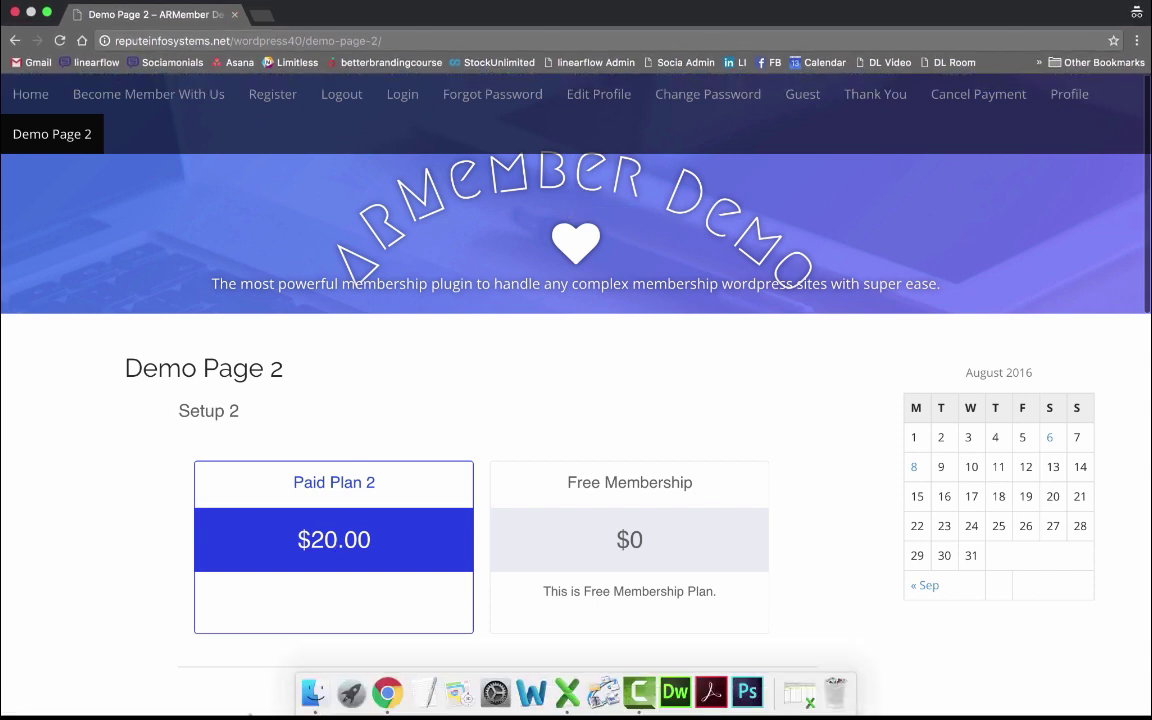
right_click(388, 692)
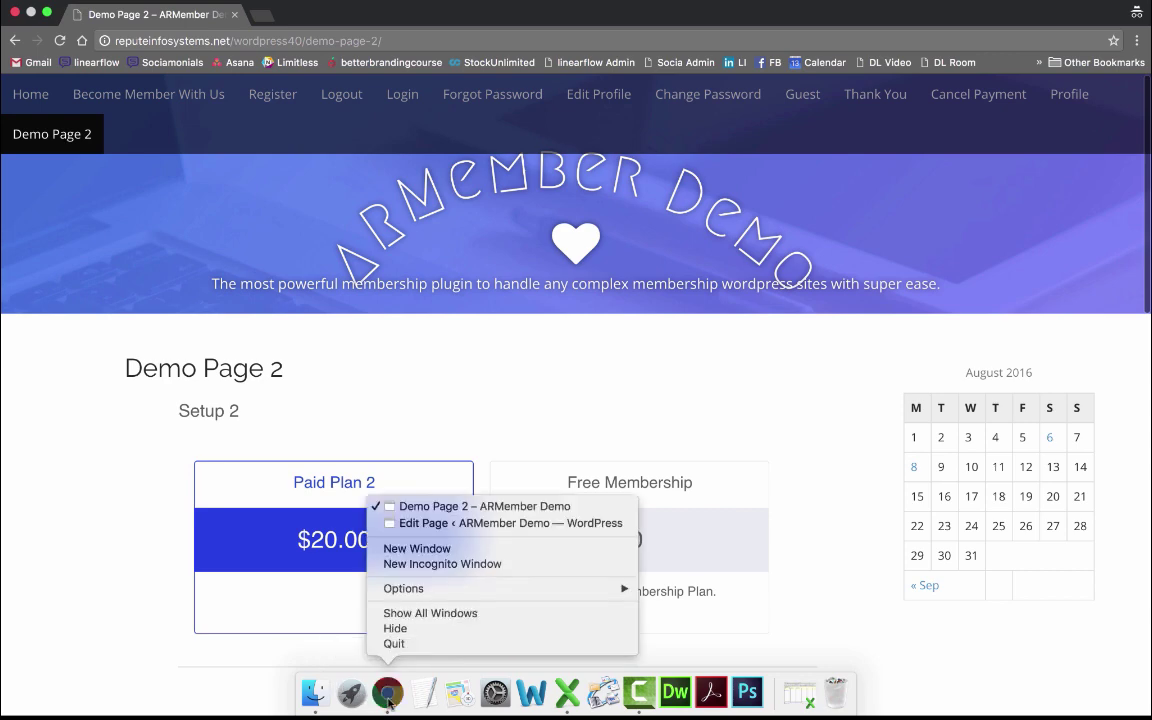
left_click(477, 522)
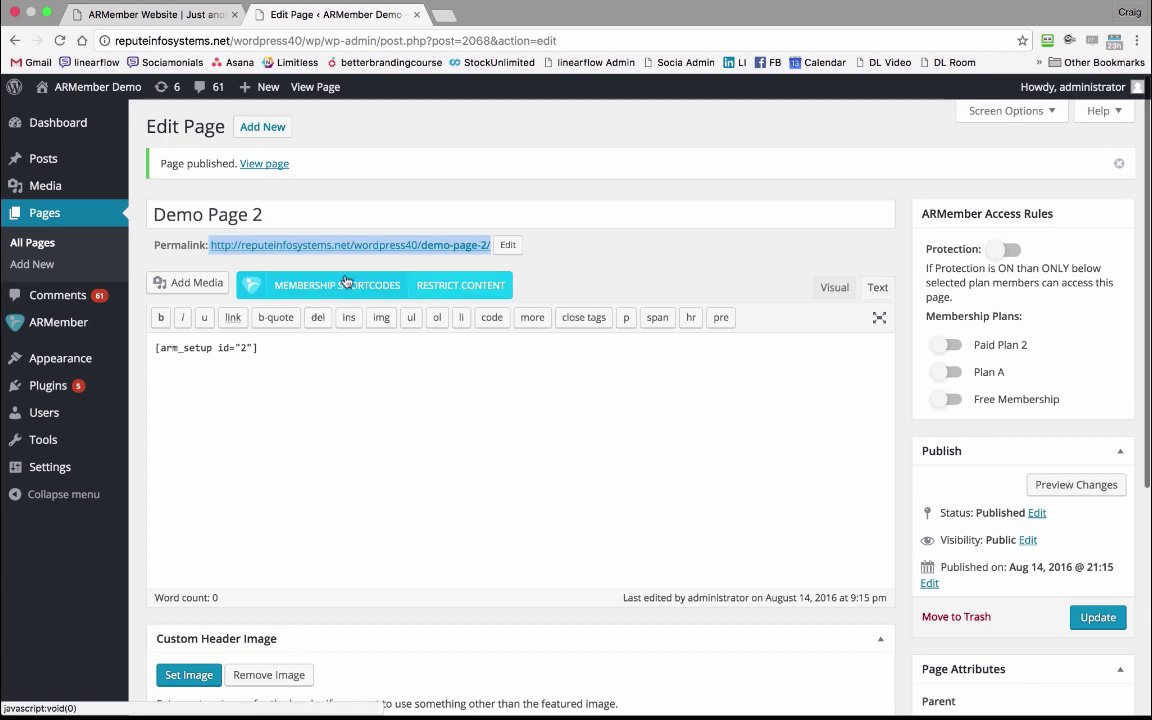
Review the Membership Shortcodes options for action buttons and the membership setup wizard, and close the dialog without adding a shortcode.
left_click(327, 285)
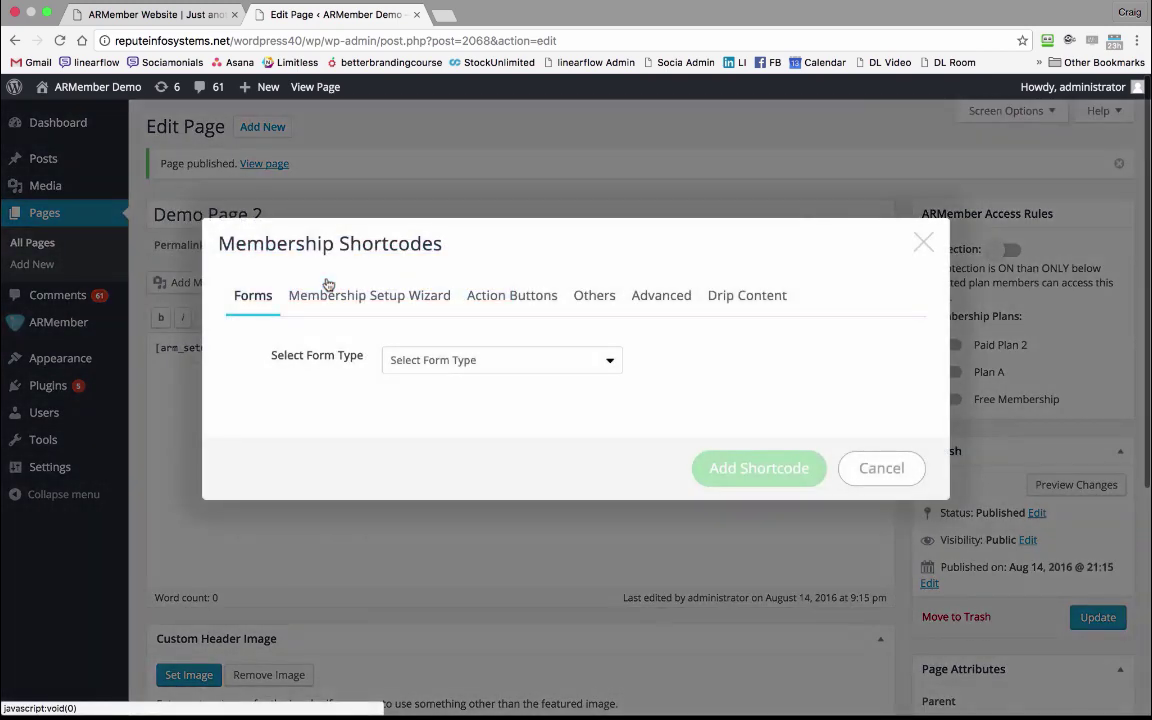
left_click(507, 298)
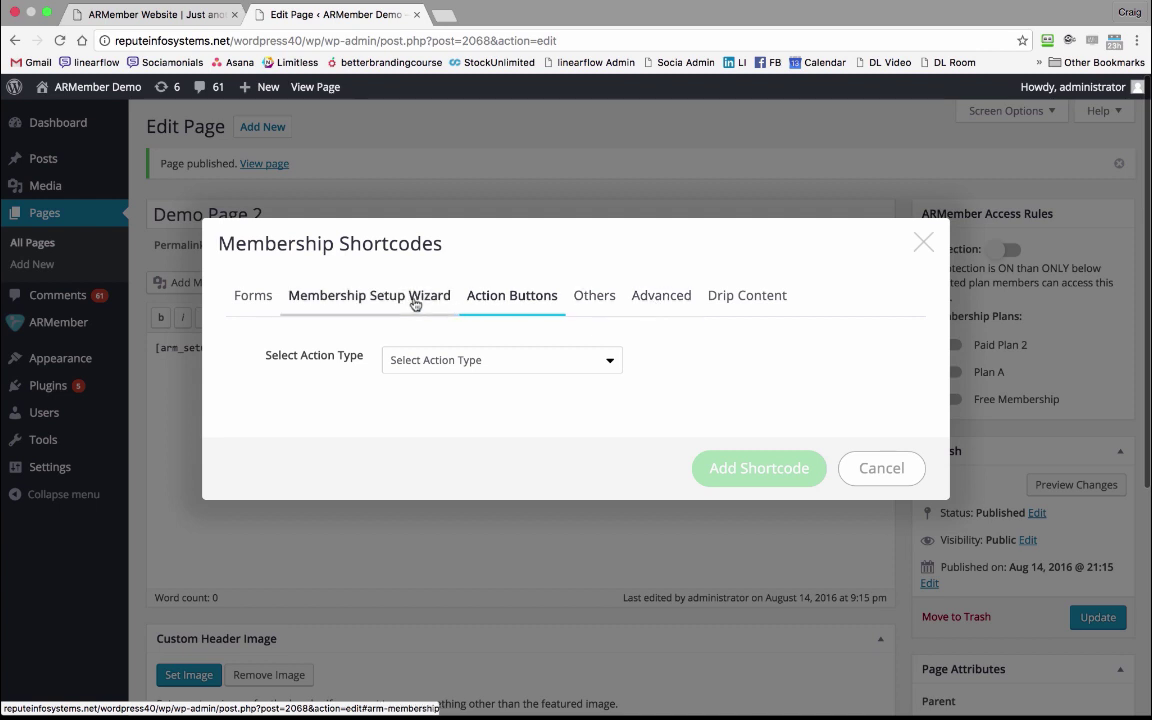
left_click(426, 358)
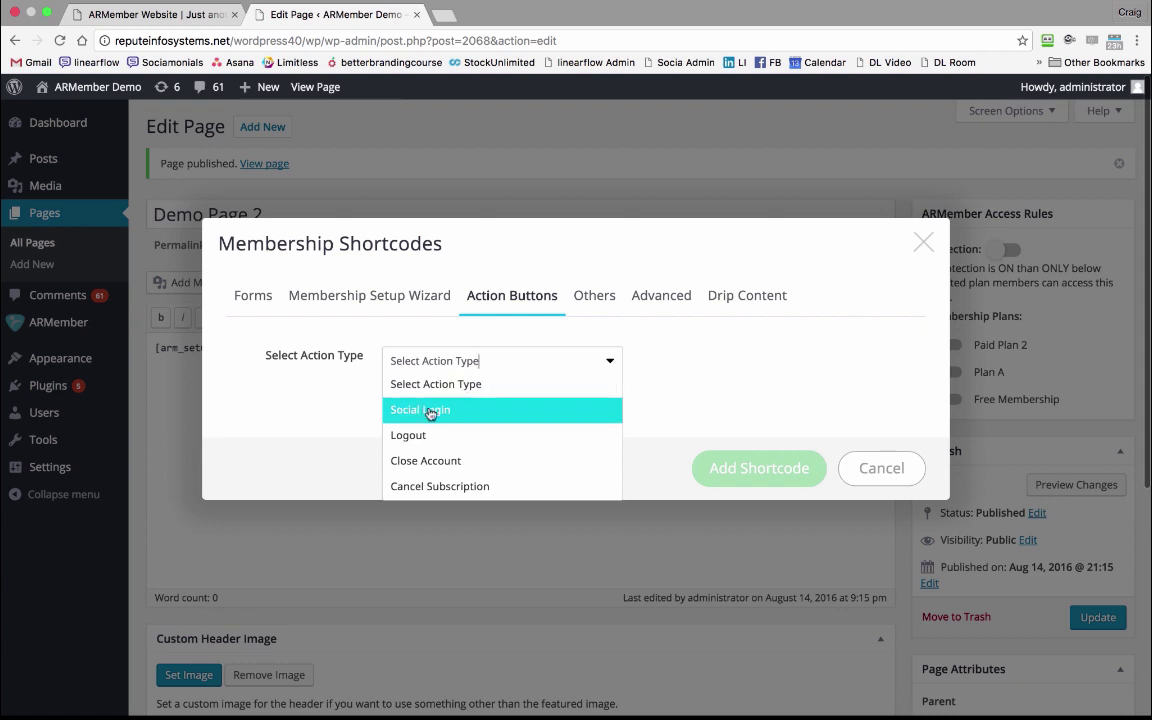
left_click(377, 302)
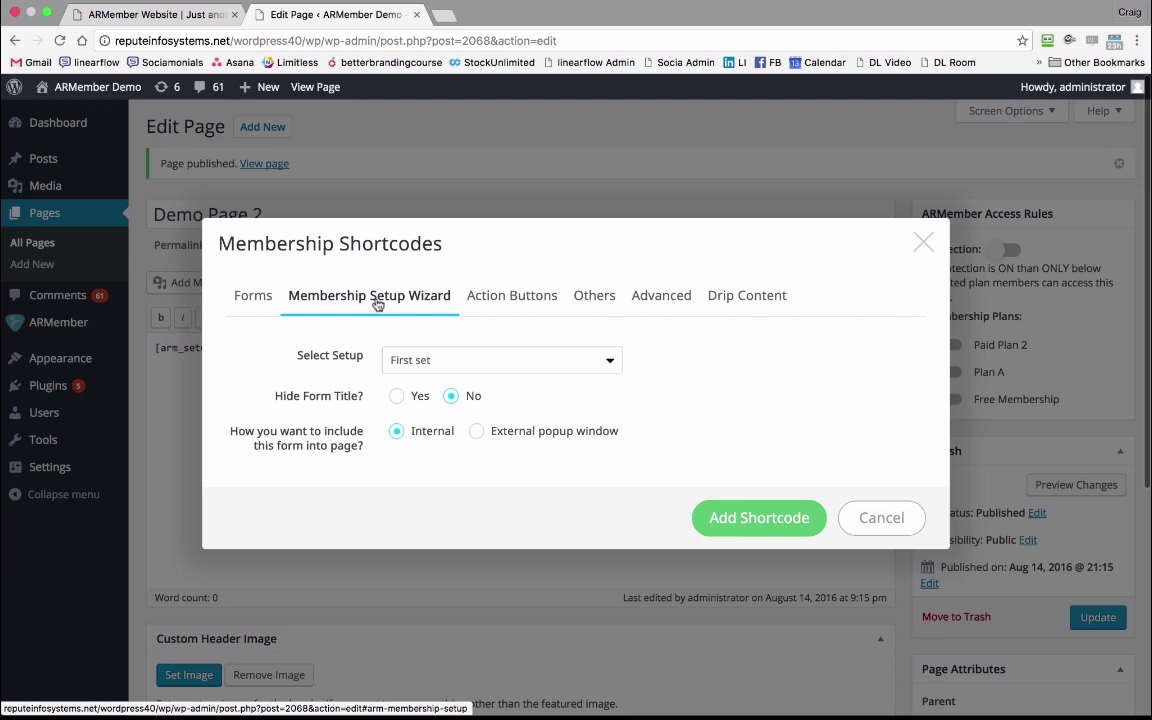
left_click(878, 519)
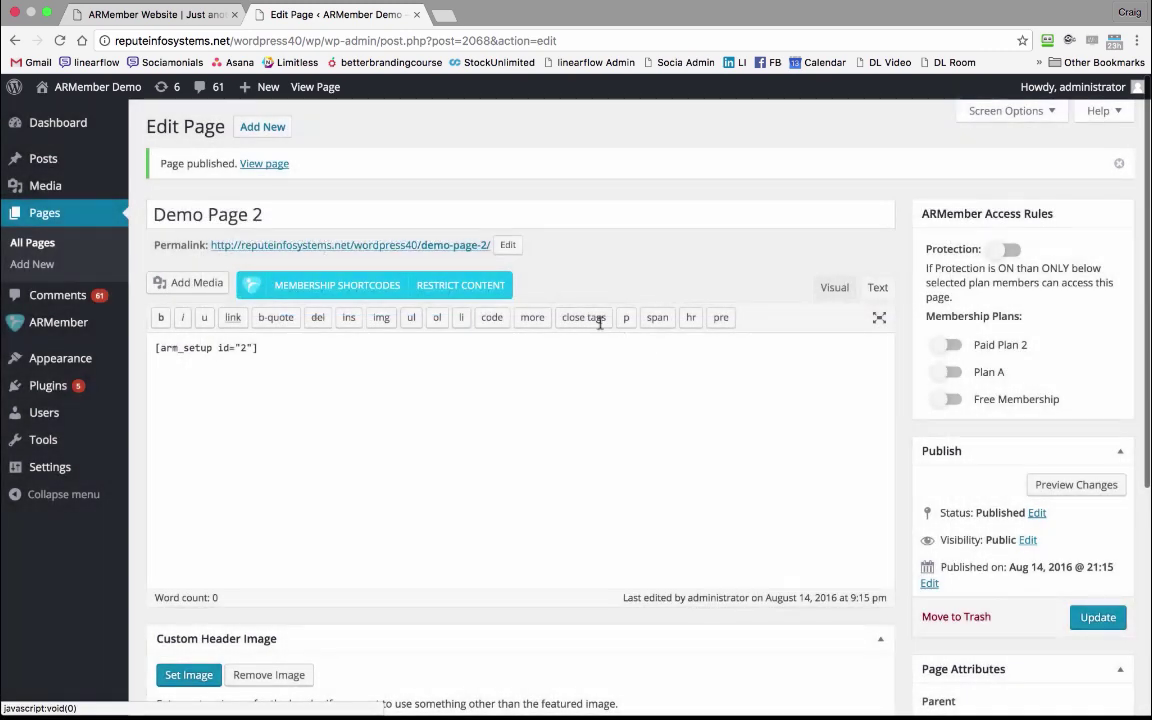
Review the Content Restriction Shortcode options for restriction type, target users and content, and close the dialog without adding a shortcode.
left_click(480, 296)
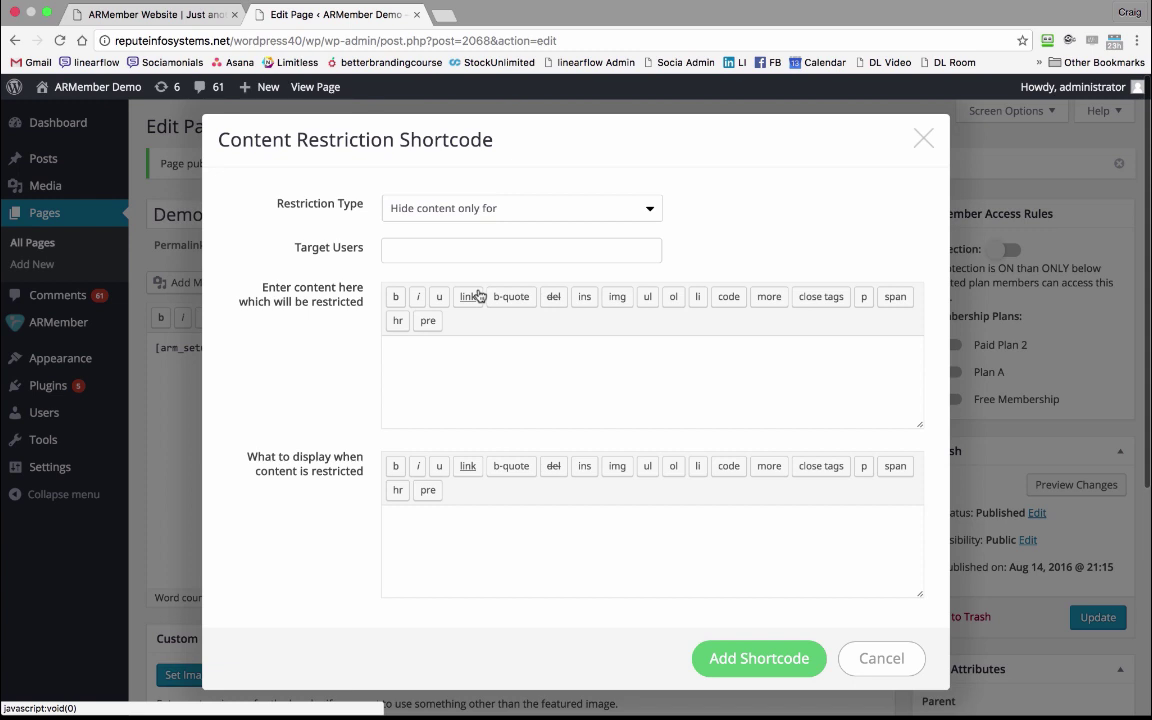
left_click(484, 380)
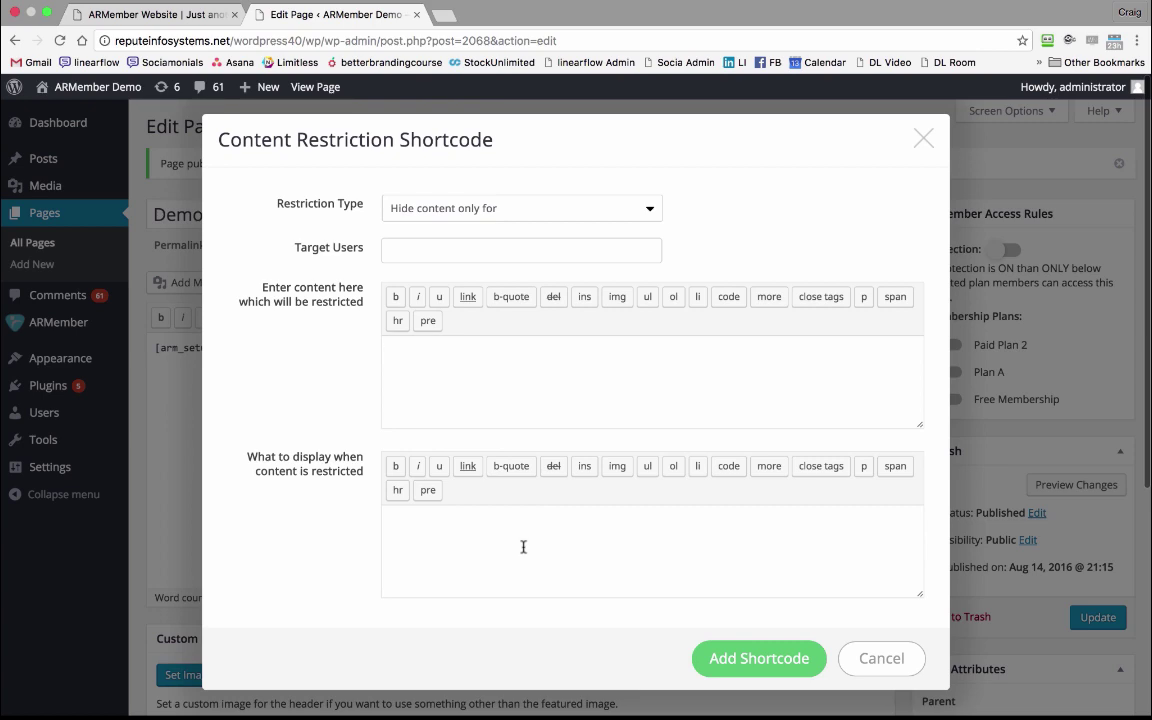
left_click(879, 659)
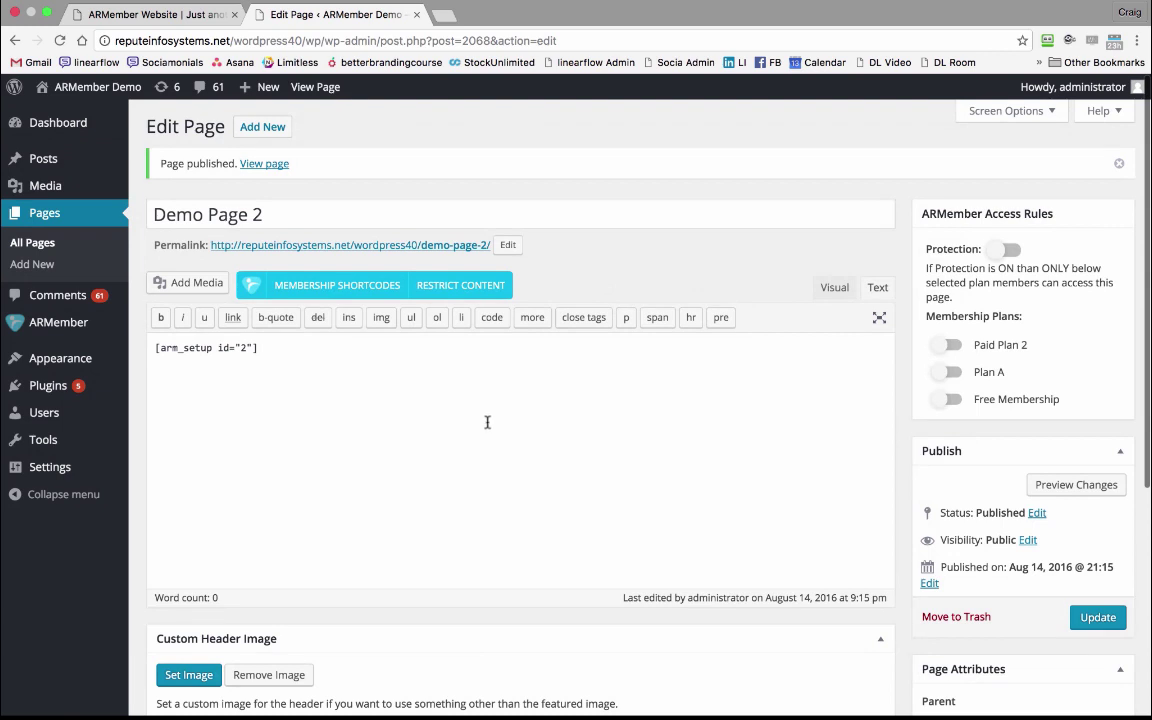
Go to the list of all pages and look through the pages labelled as ARMember pages or protected.
left_click(48, 221)
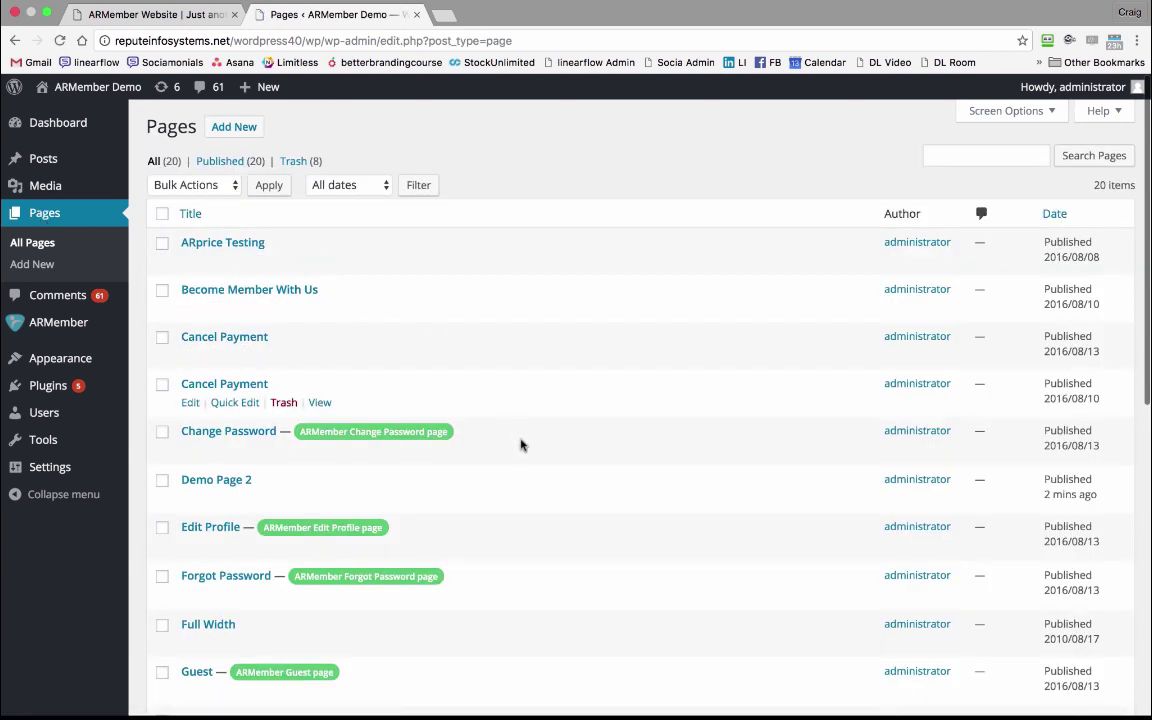
scroll(520, 445, "down", 5)
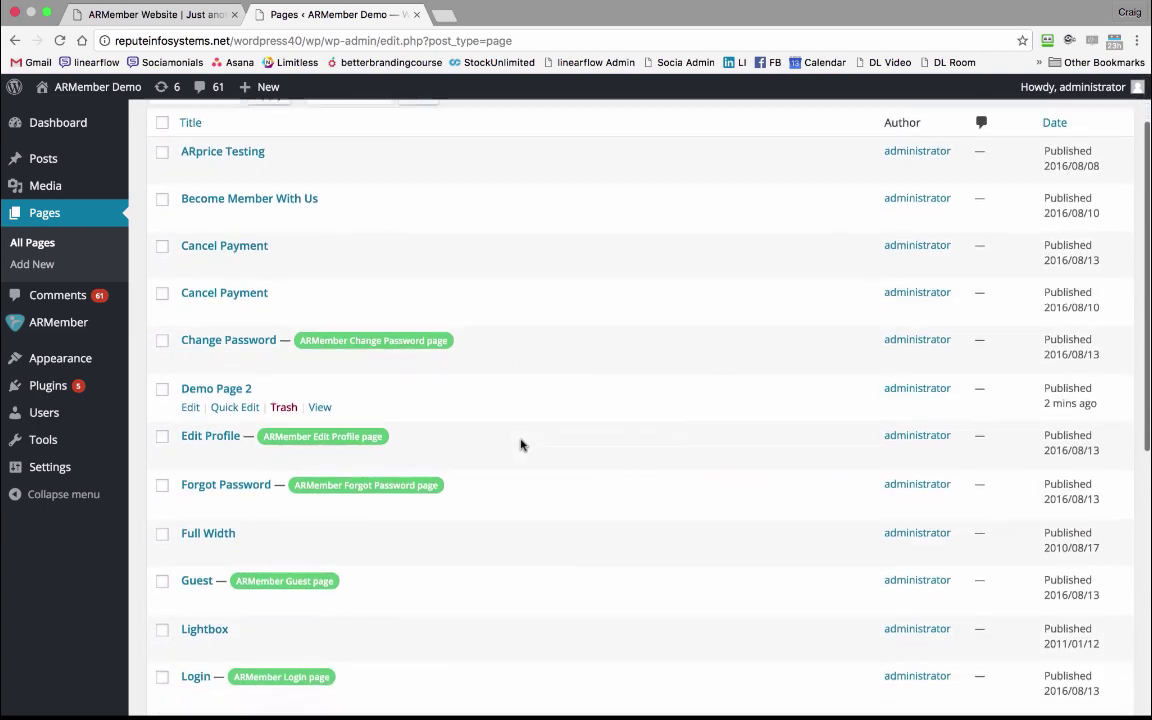
scroll(520, 445, "down", 1)
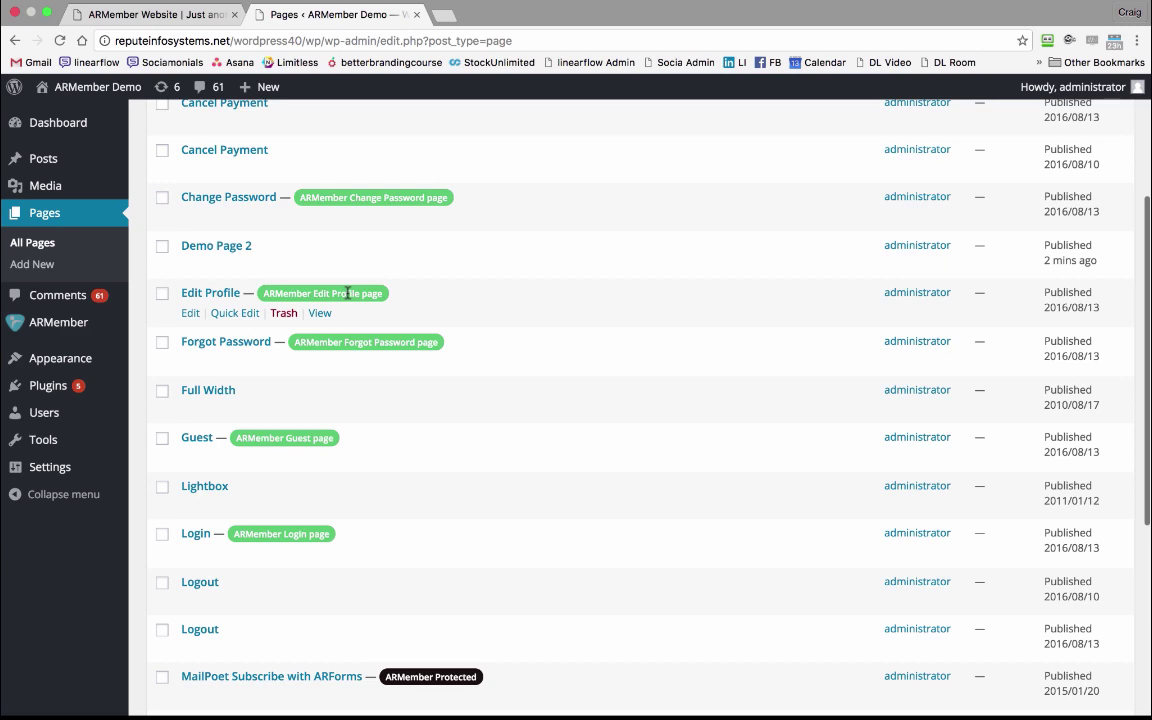
scroll(345, 292, "down", 3)
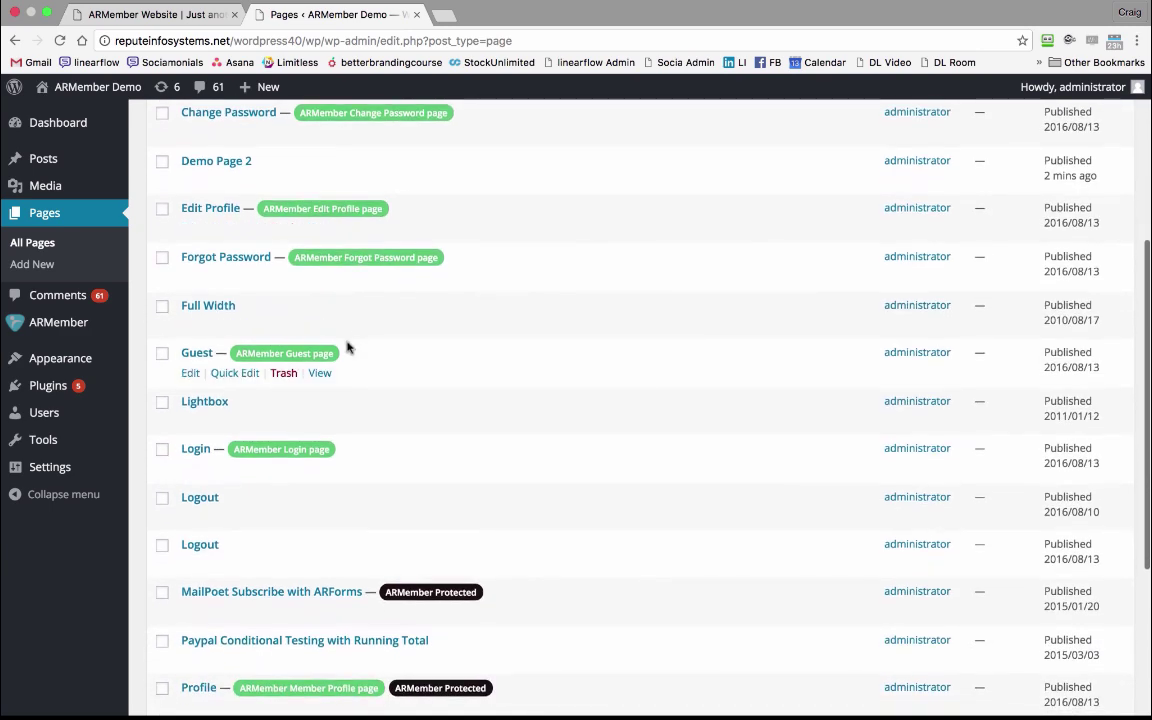
scroll(347, 345, "up", 5)
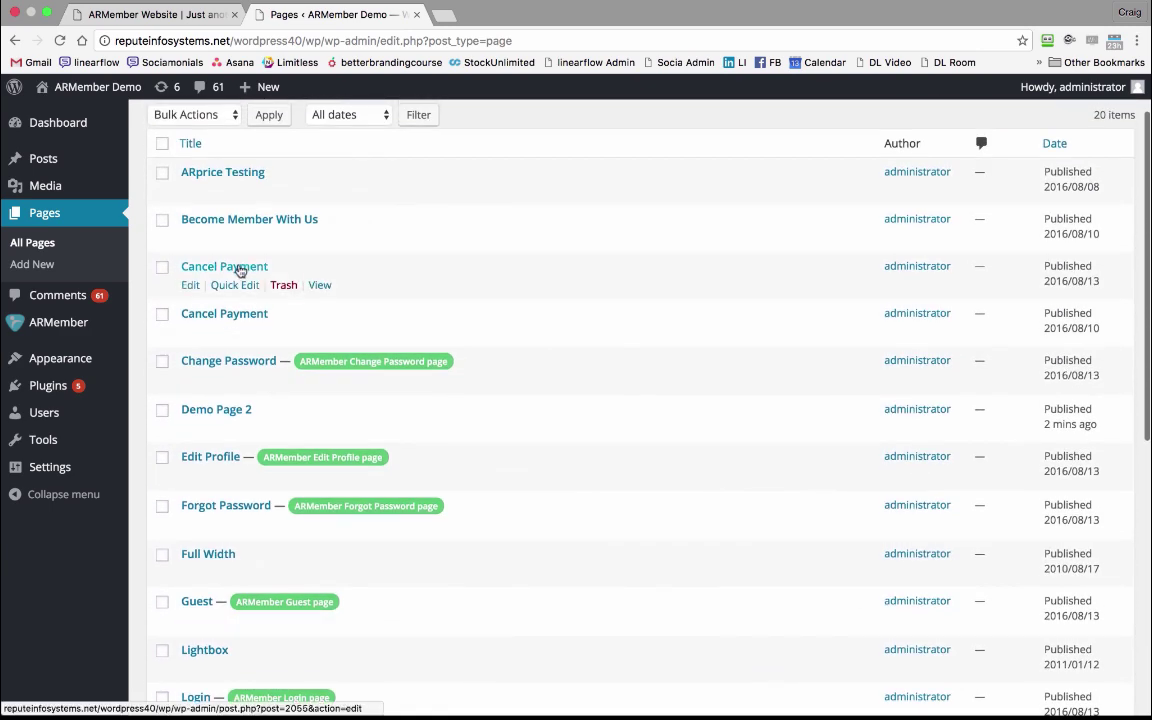
Edit the Cancel Payment page published 2016/08/13, enable protection with access for Plan A and Paid Plan 2, and update the page.
left_click(189, 287)
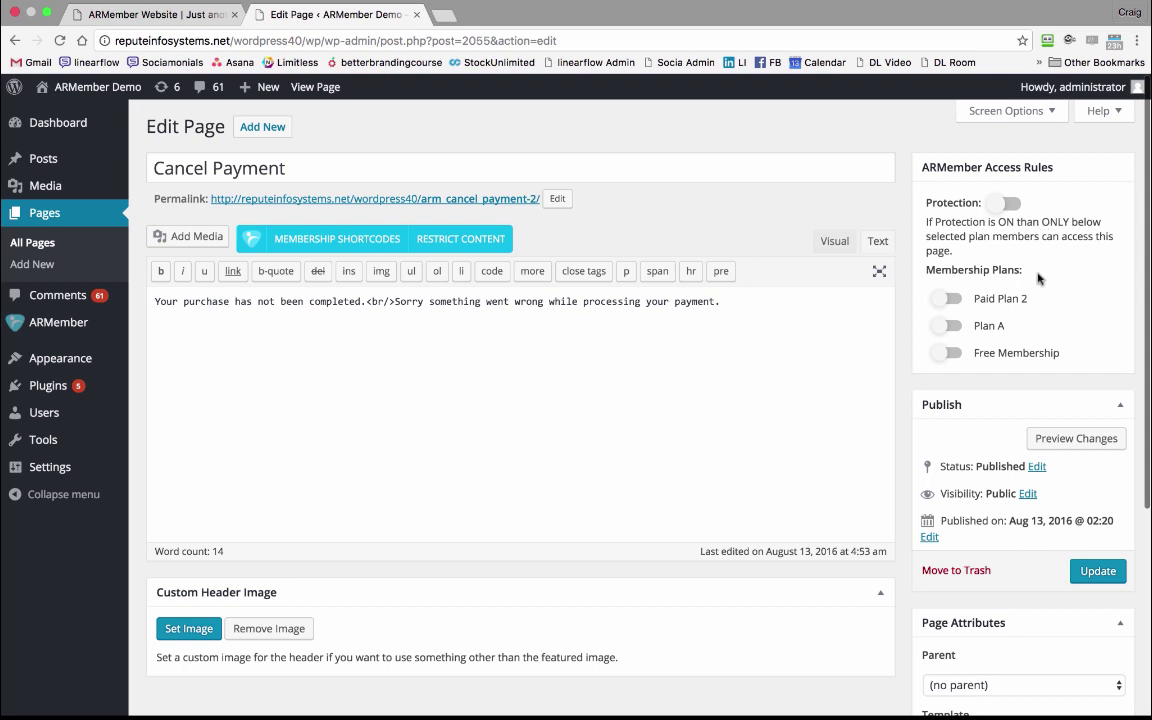
left_click(1005, 212)
left_click(945, 330)
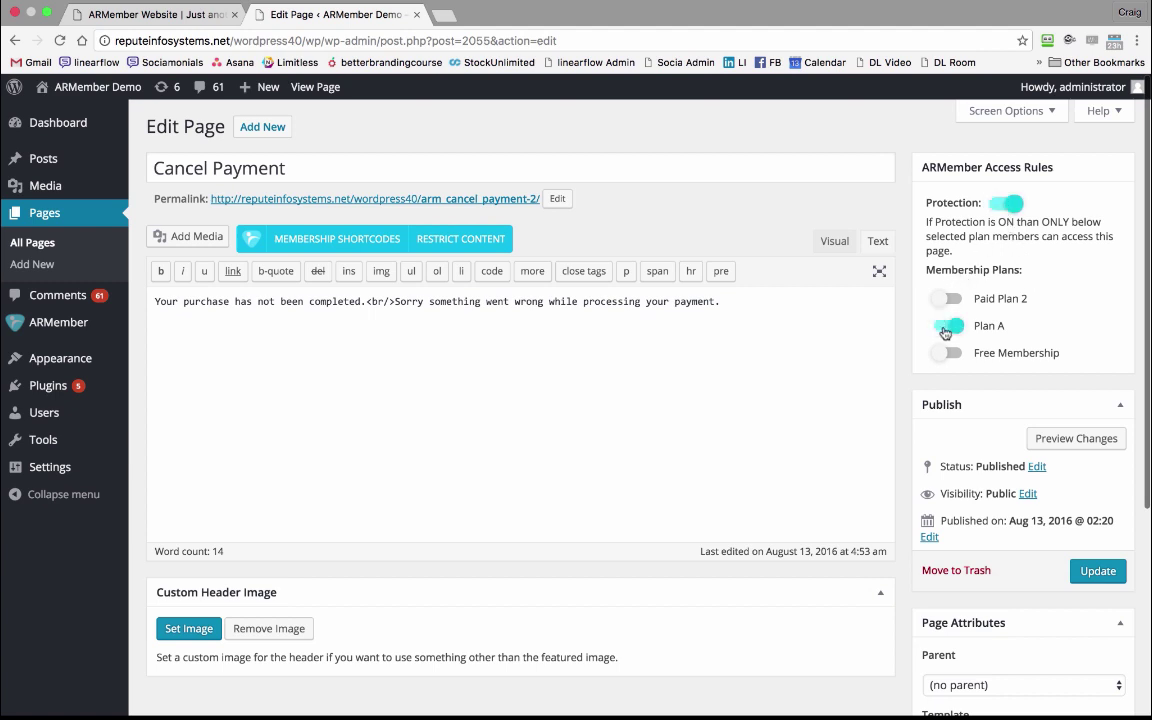
left_click(950, 298)
left_click(1100, 571)
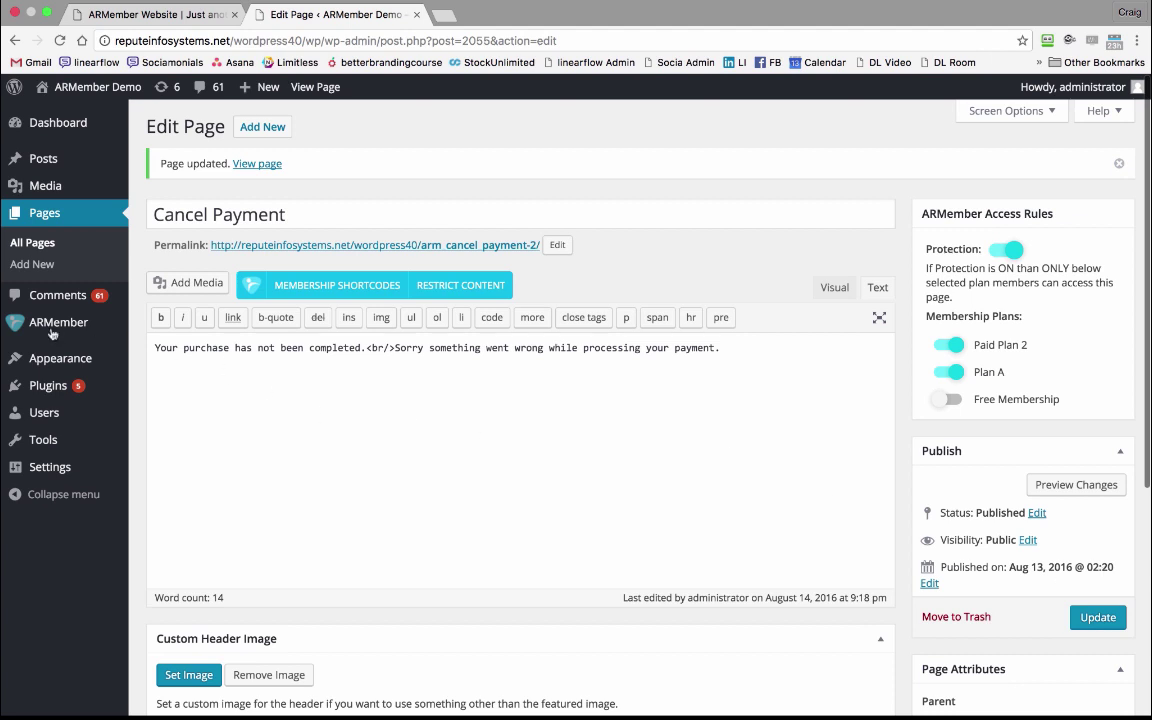
Look over the ARMember member list and the list of membership plans.
mouse_move(48, 330)
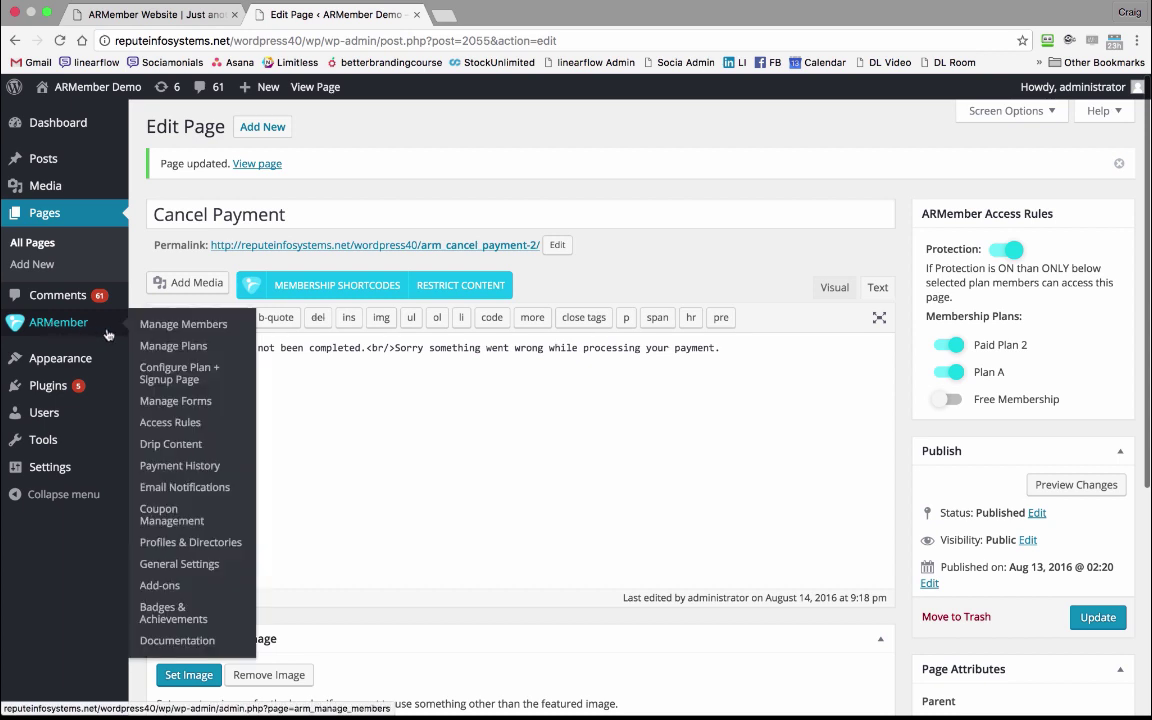
left_click(183, 325)
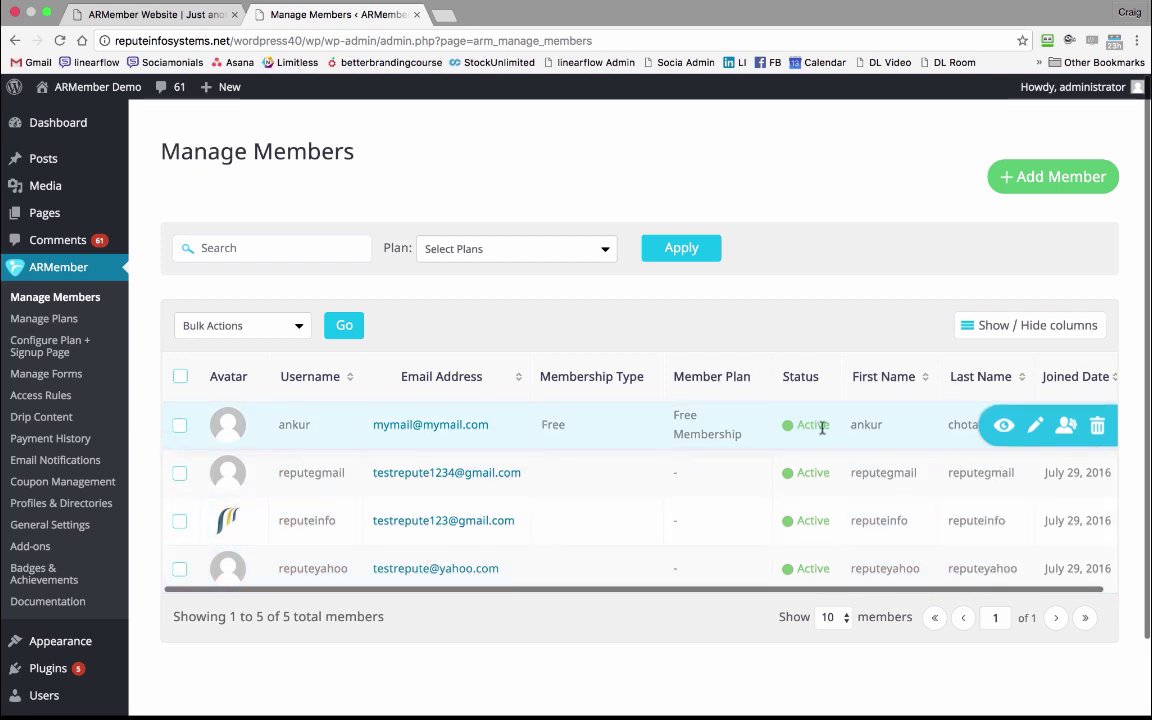
left_click(36, 322)
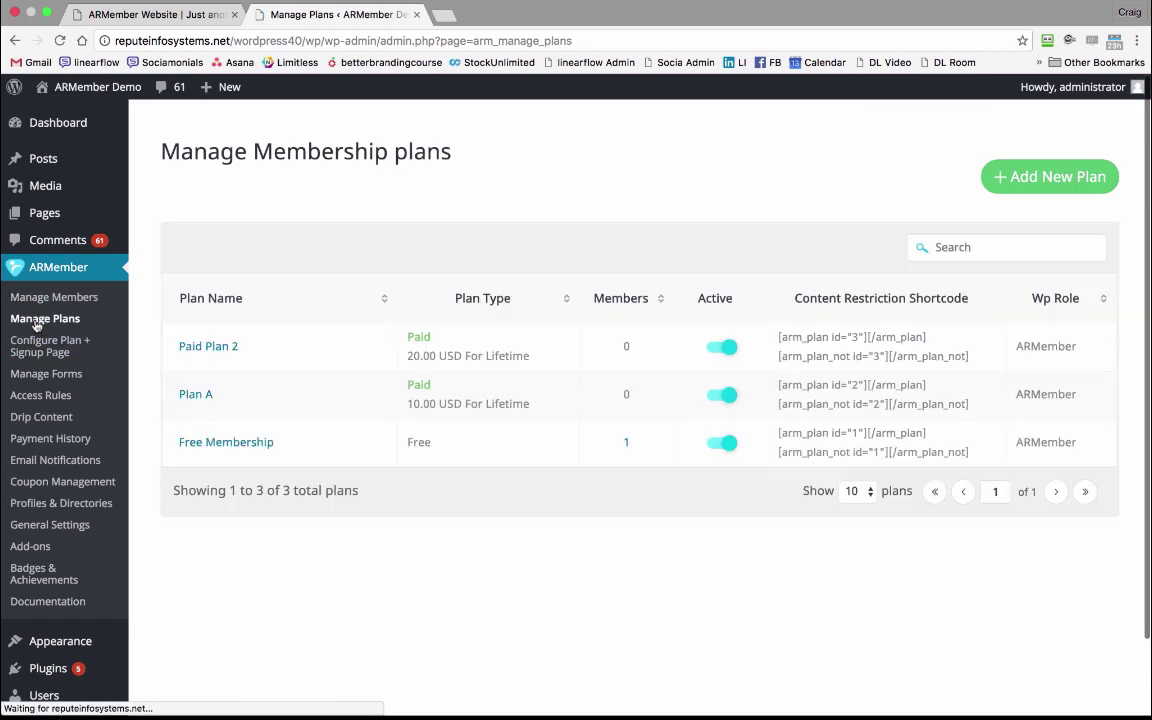